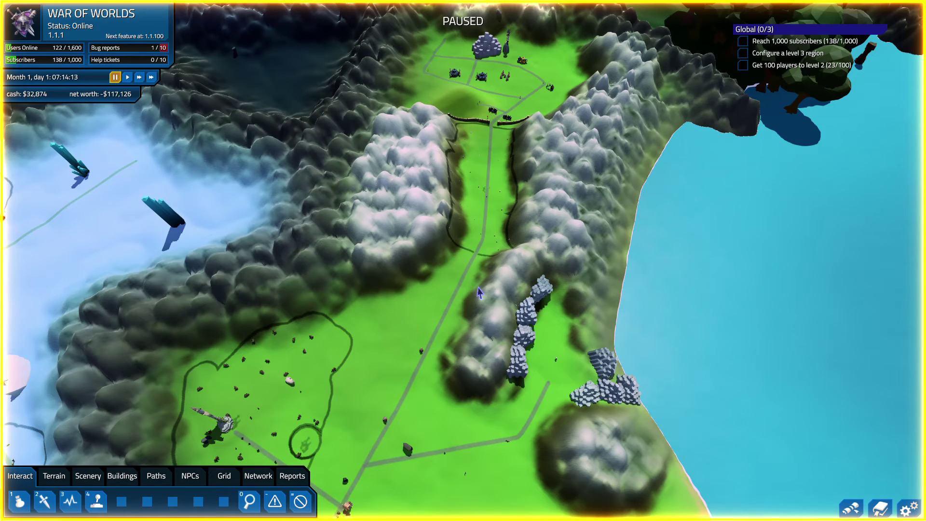
Step: Orbit over the walled island and select the skeleton quest giver, Bowf the Strong
drag(478, 293, 463, 244)
scroll(464, 244, up, 5)
scroll(465, 240, up, 3)
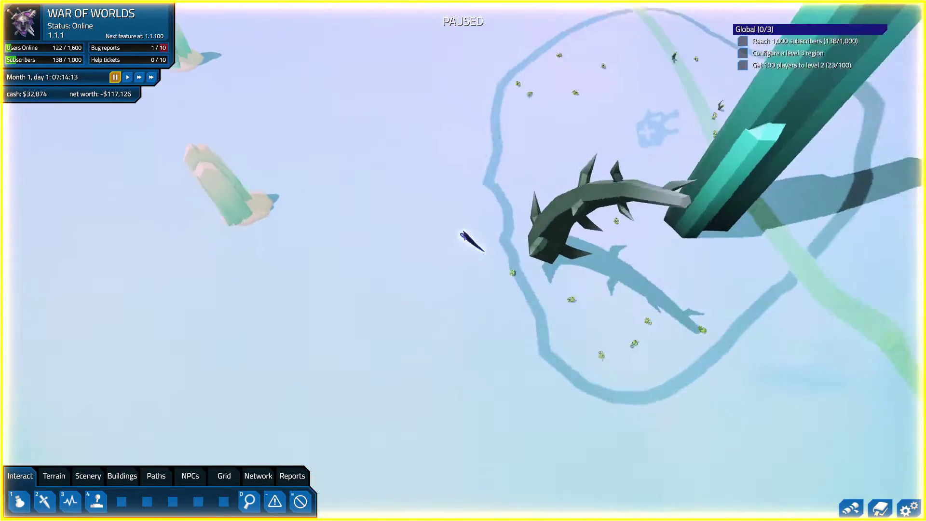
scroll(491, 256, down, 3)
scroll(470, 231, down, 3)
scroll(441, 209, down, 3)
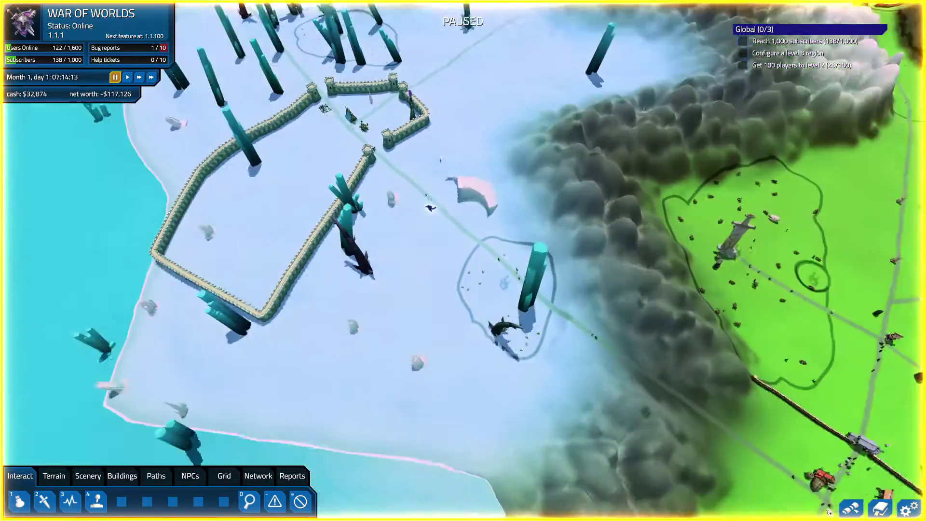
scroll(430, 209, down, 2)
drag(430, 208, 463, 217)
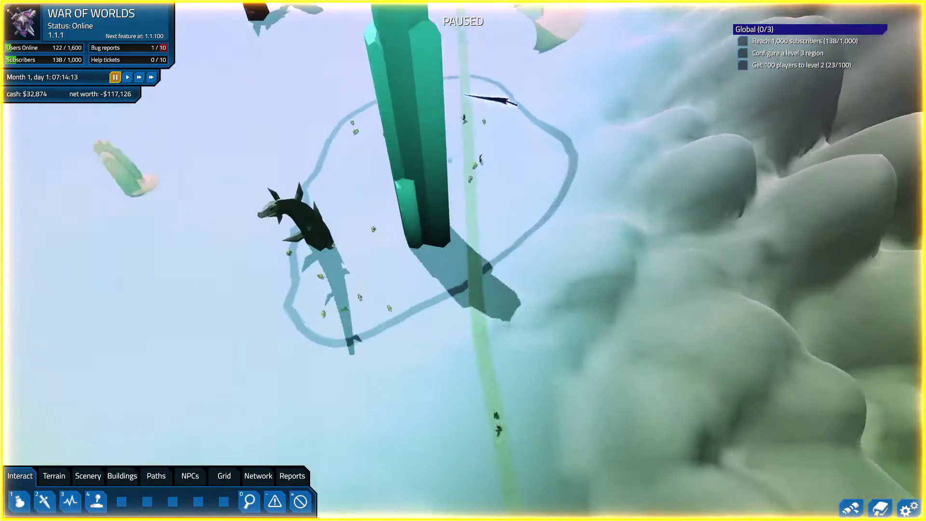
scroll(463, 261, down, 3)
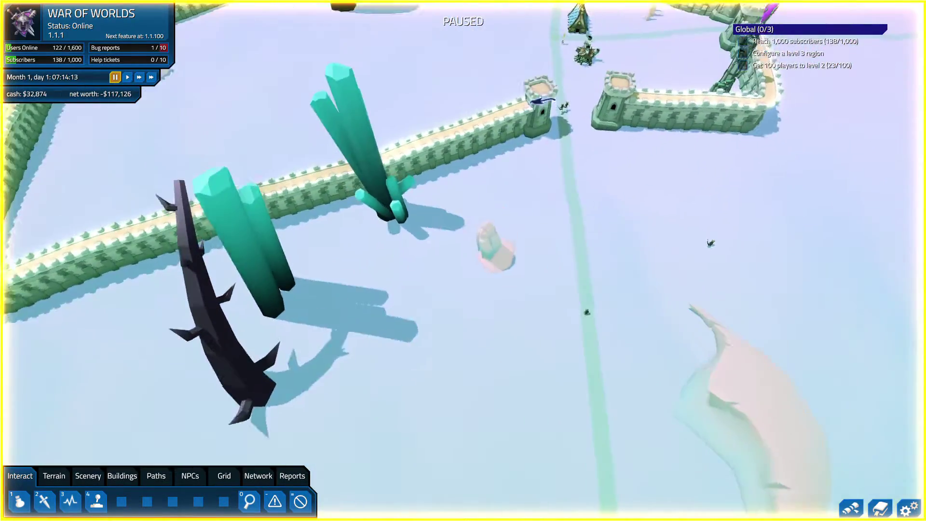
scroll(541, 101, up, 3)
scroll(507, 145, up, 3)
scroll(474, 192, up, 2)
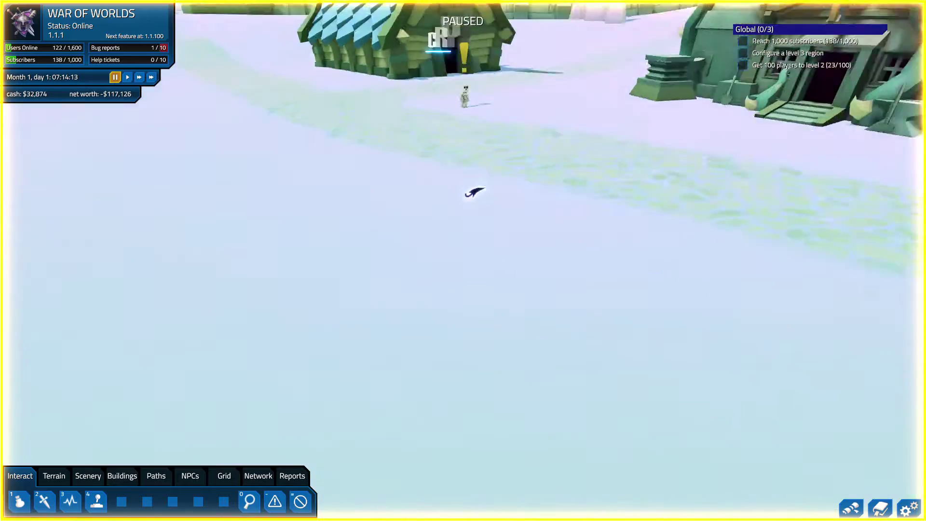
scroll(474, 192, up, 3)
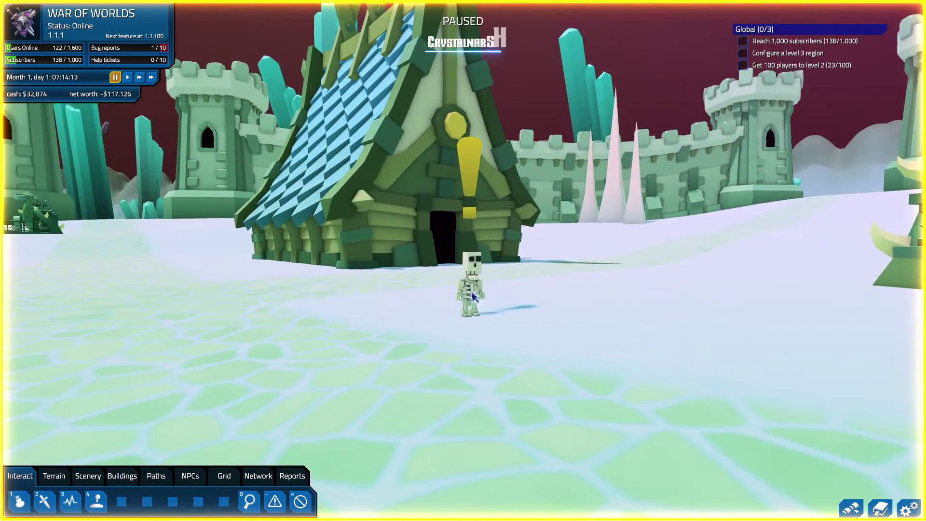
key(q)
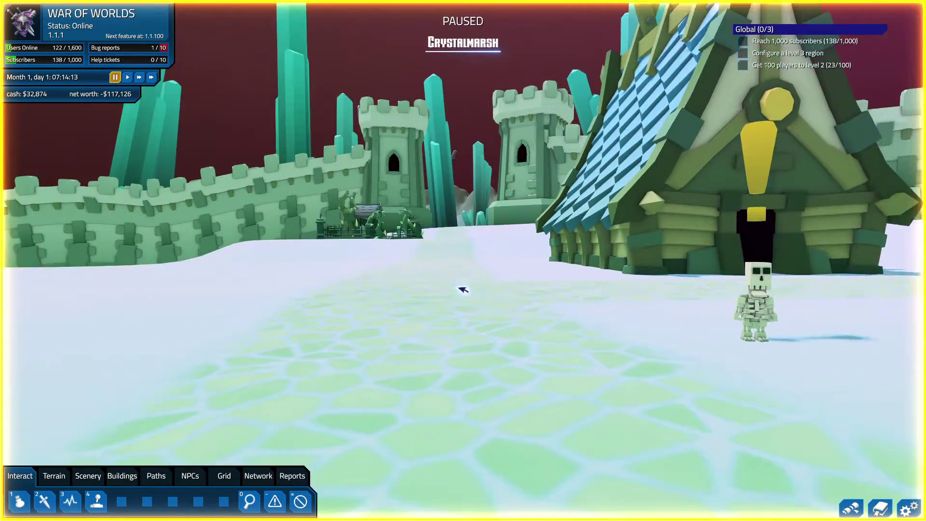
key(q)
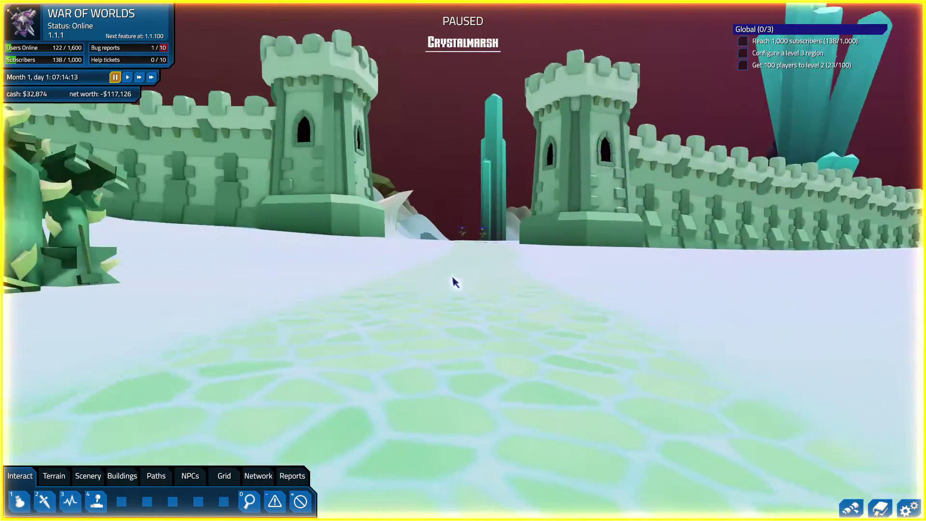
key(q)
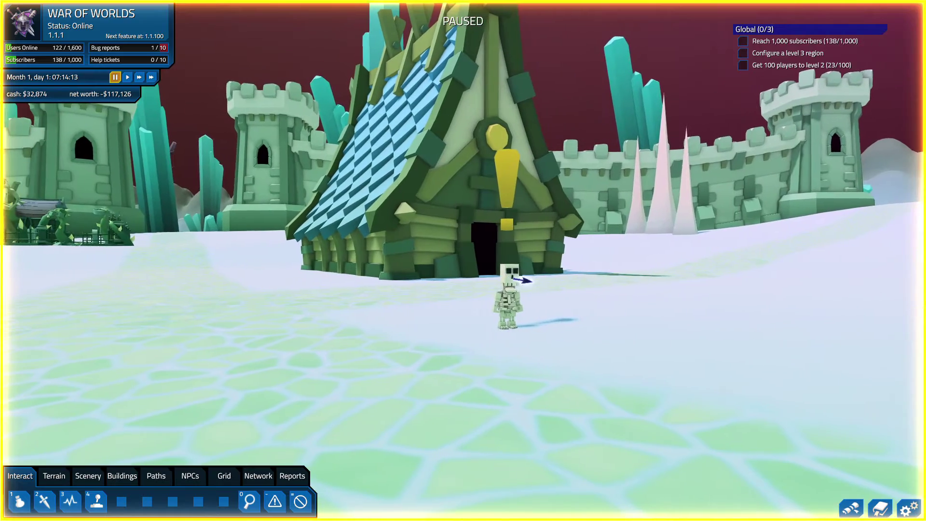
click(511, 297)
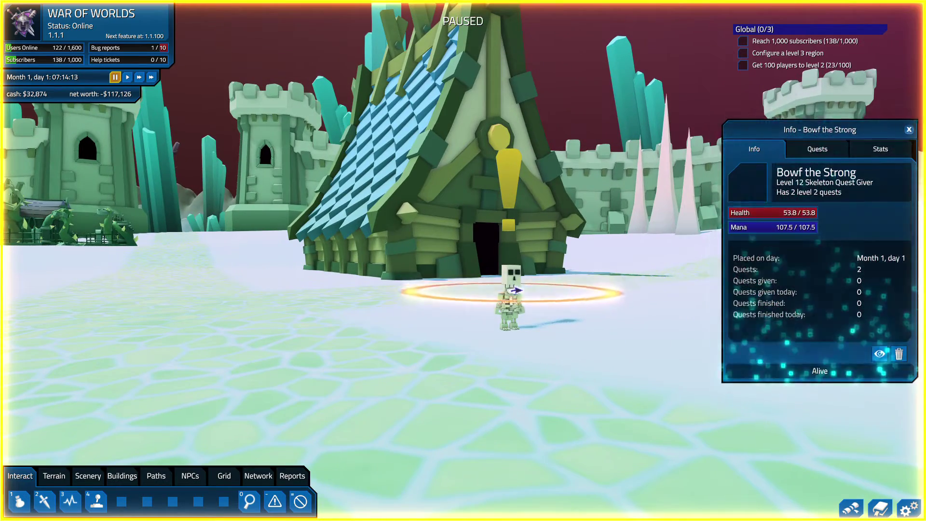
Step: Show Bowf's quests: Cull the Kobolds and Kill the Kobolds, each level 2, 85 XP, 10 gold
key(e)
key(q)
click(803, 147)
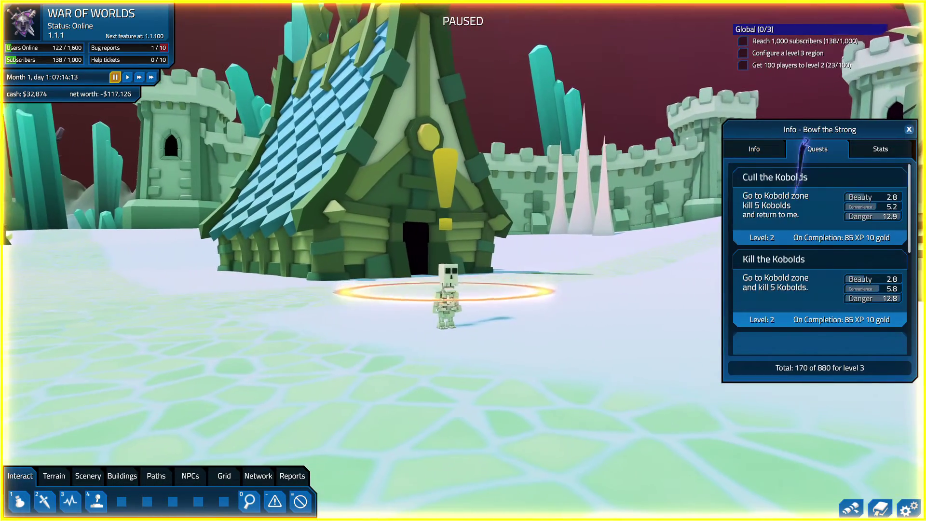
scroll(781, 227, down, 2)
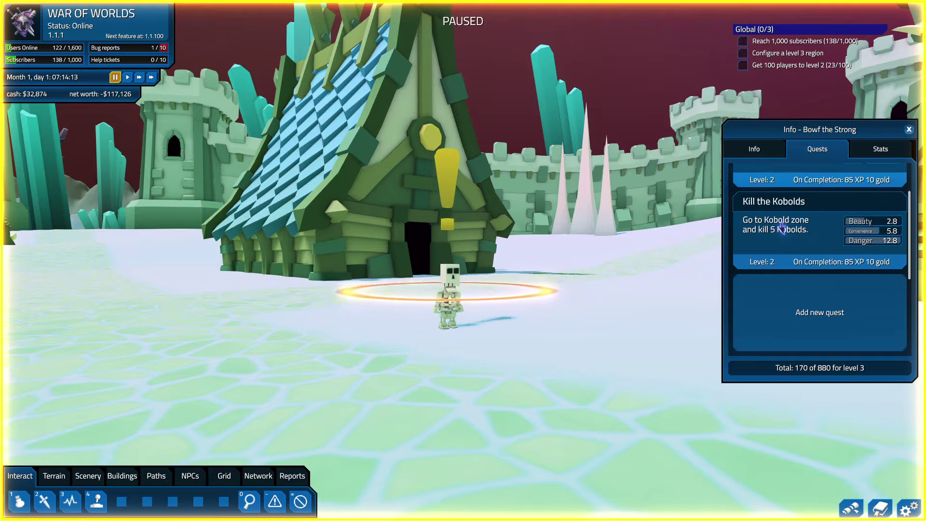
scroll(781, 227, down, 2)
scroll(782, 229, down, 1)
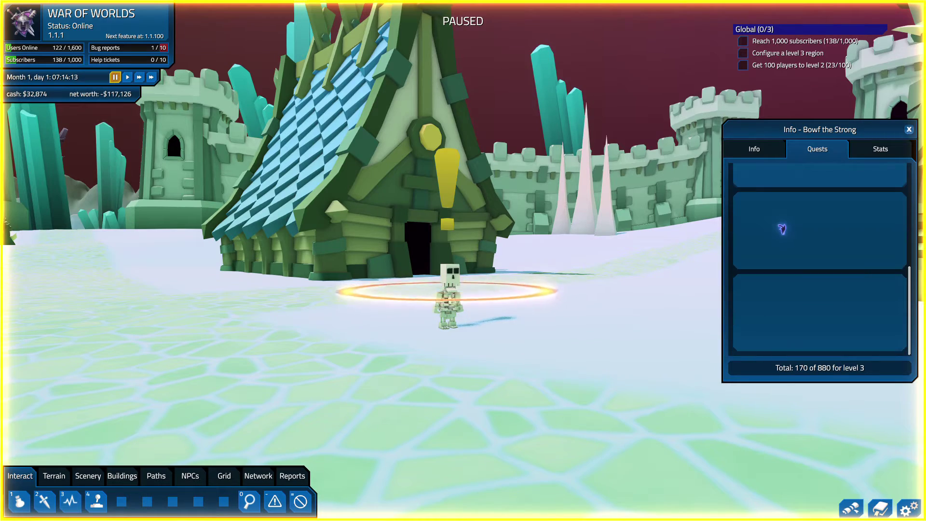
scroll(781, 224, up, 3)
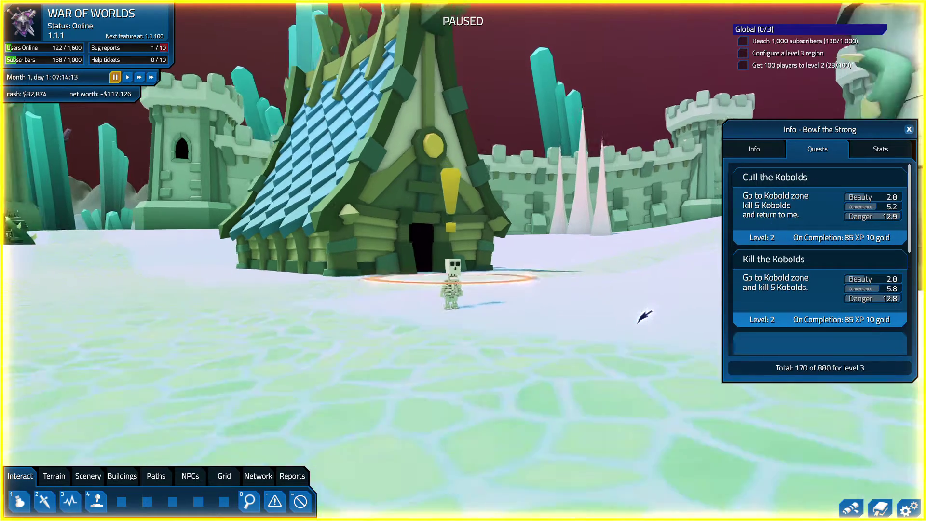
scroll(637, 323, down, 3)
scroll(628, 302, down, 3)
scroll(583, 253, down, 2)
scroll(582, 253, down, 2)
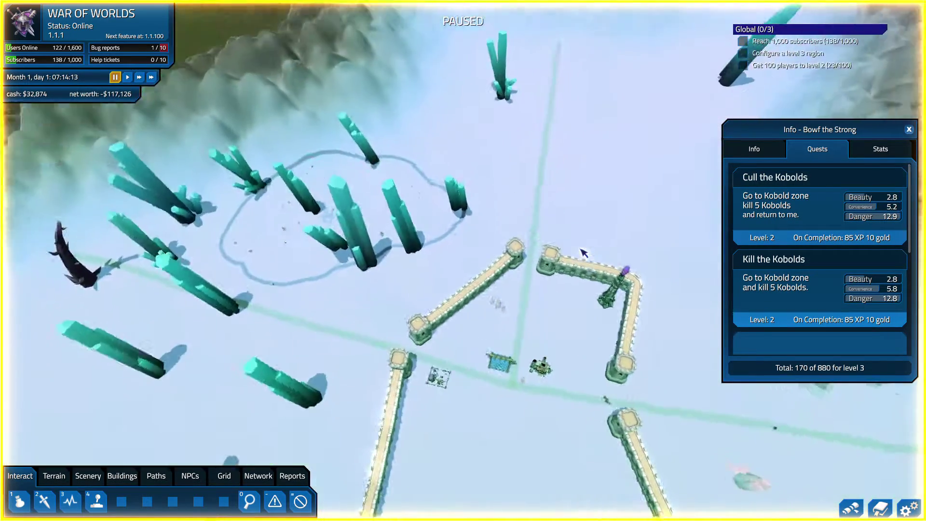
key(w)
scroll(579, 250, up, 2)
scroll(554, 274, up, 2)
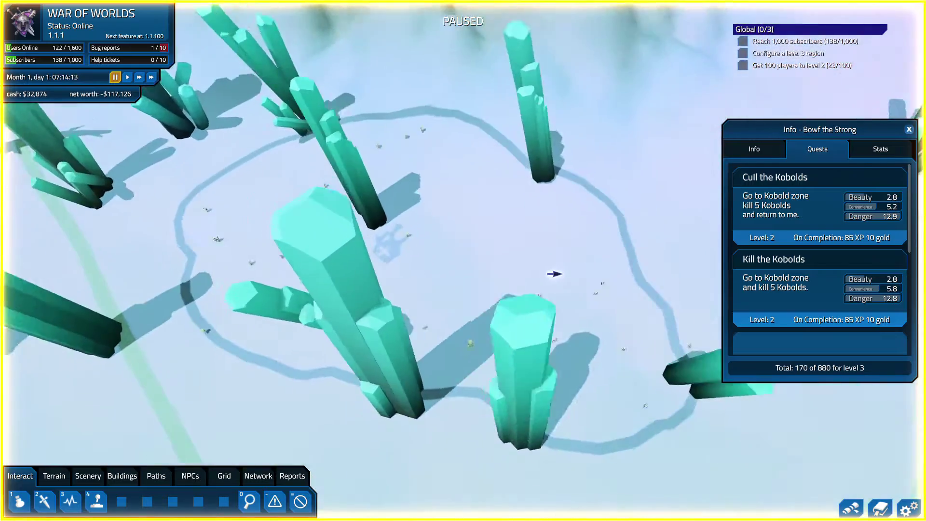
scroll(554, 274, up, 3)
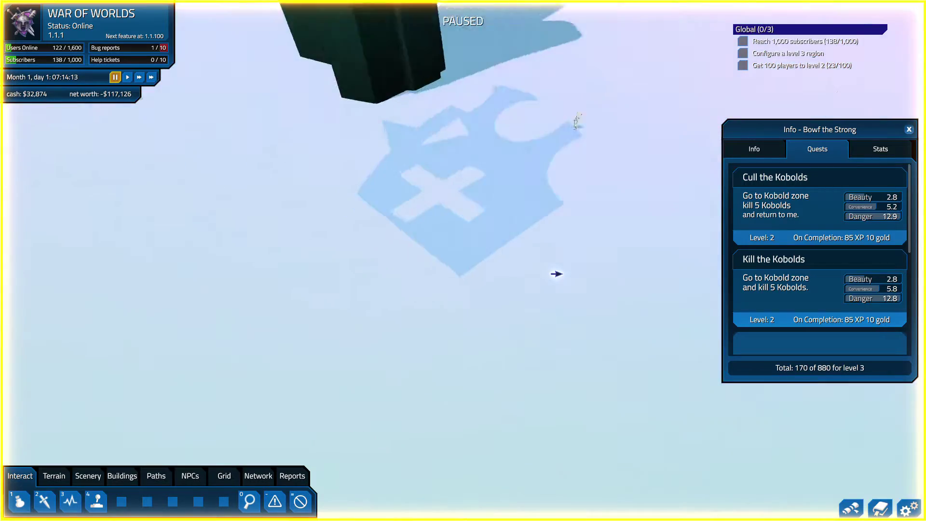
scroll(507, 254, up, 3)
scroll(465, 263, up, 2)
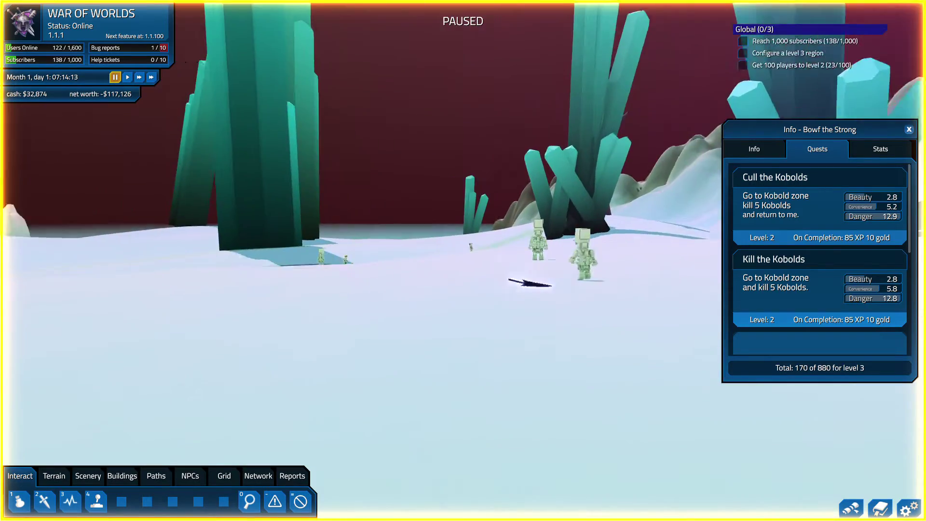
scroll(510, 279, up, 2)
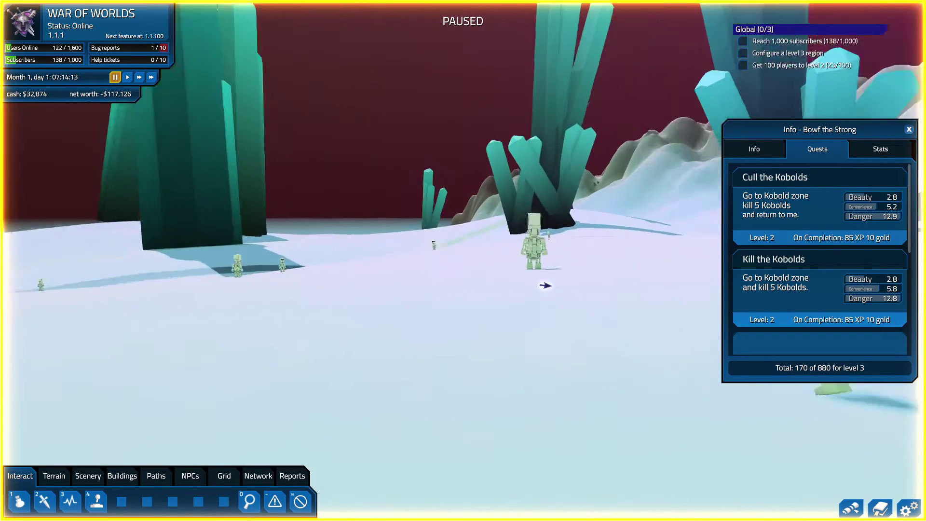
scroll(544, 286, up, 2)
scroll(434, 271, up, 2)
scroll(480, 283, up, 2)
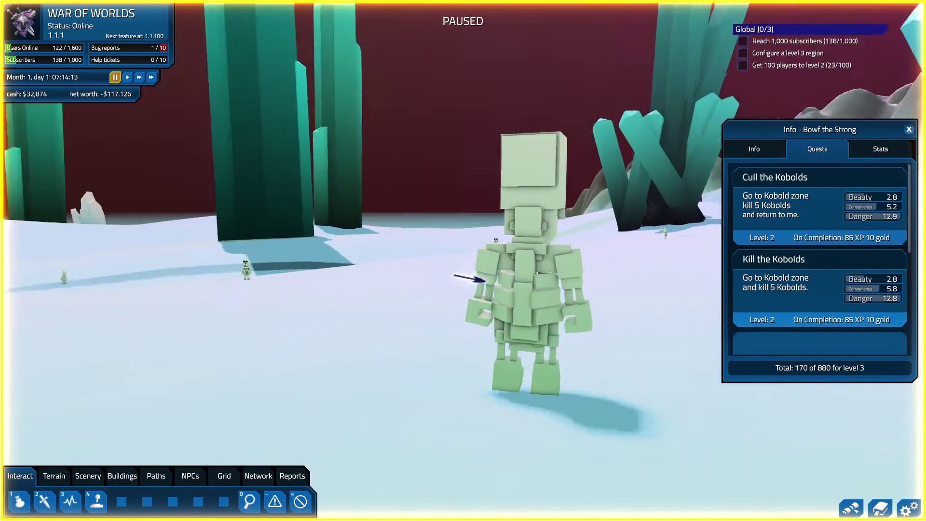
scroll(463, 276, down, 3)
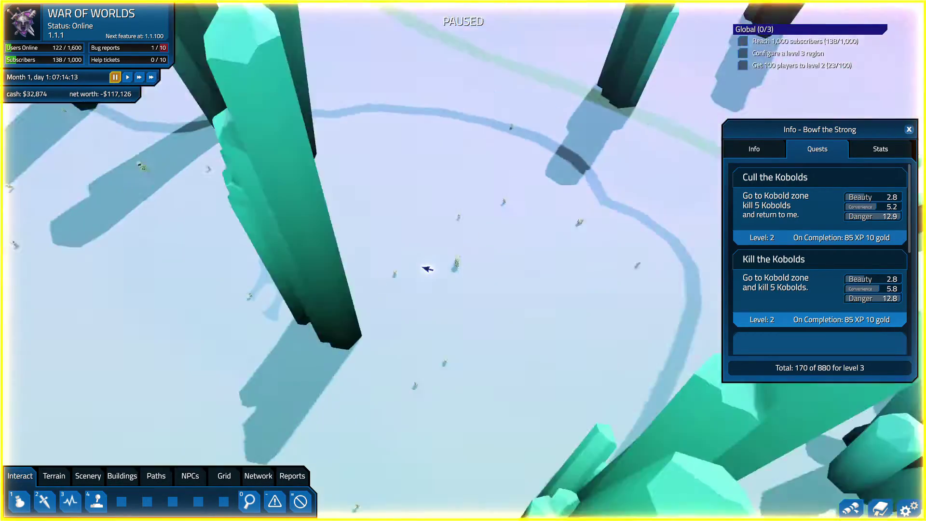
scroll(426, 266, down, 3)
scroll(425, 265, up, 1)
scroll(426, 265, up, 1)
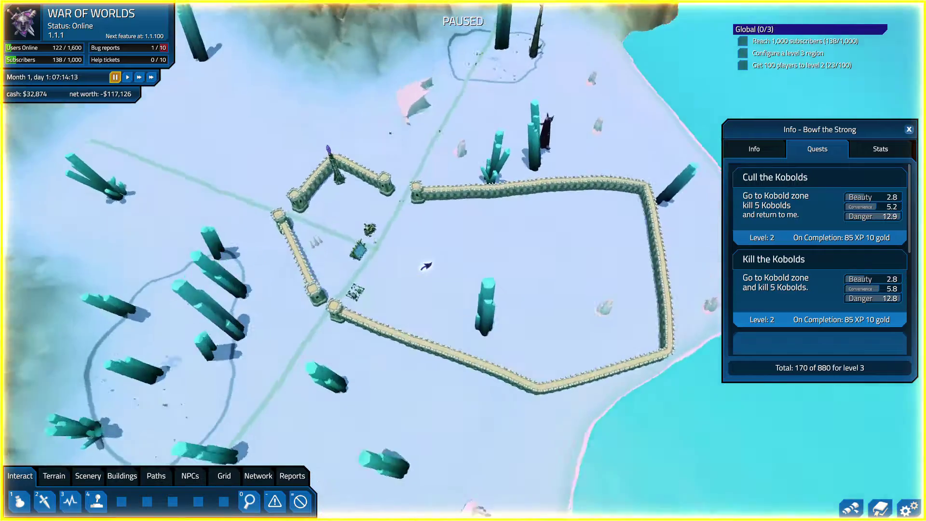
scroll(425, 265, up, 2)
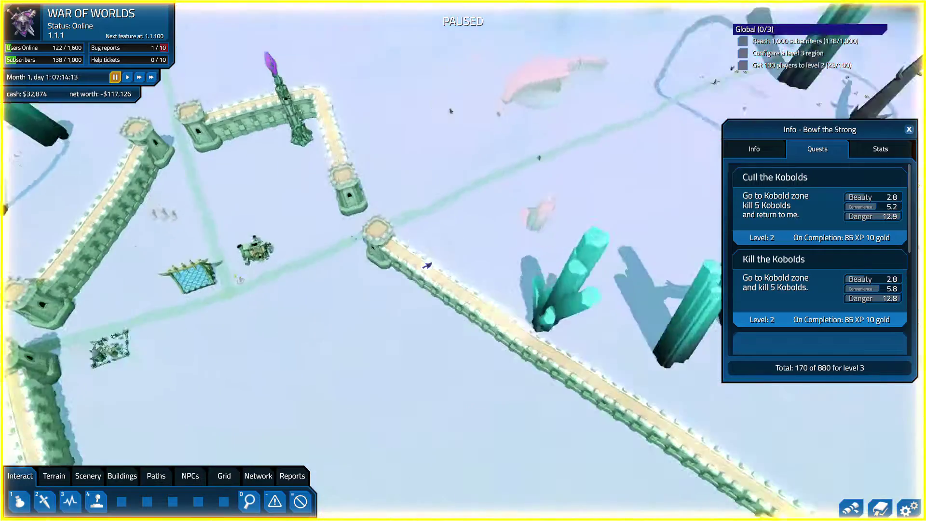
scroll(427, 264, up, 2)
scroll(428, 263, up, 2)
scroll(463, 268, up, 2)
scroll(514, 273, up, 2)
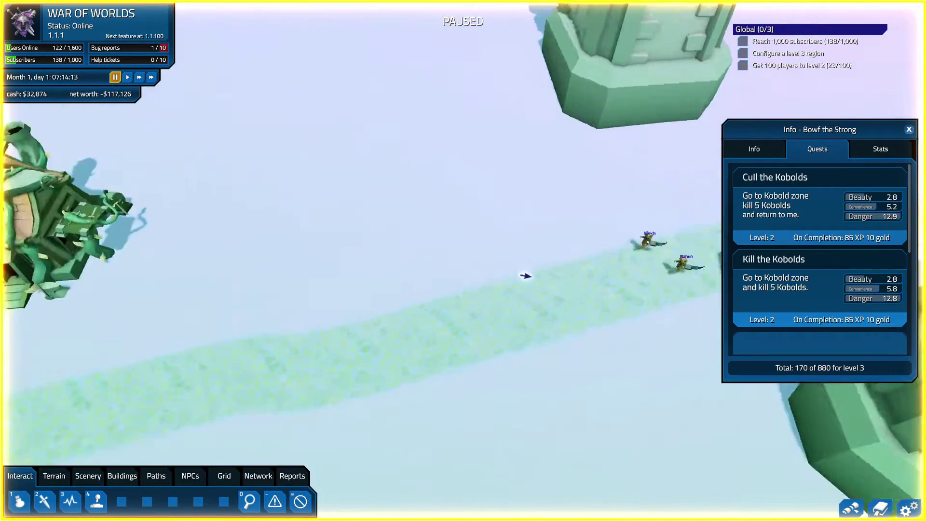
scroll(528, 275, up, 2)
scroll(530, 272, up, 2)
scroll(527, 256, up, 2)
mouse_move(524, 246)
mouse_down()
mouse_move(456, 230)
mouse_move(461, 239)
mouse_up()
scroll(448, 243, down, 3)
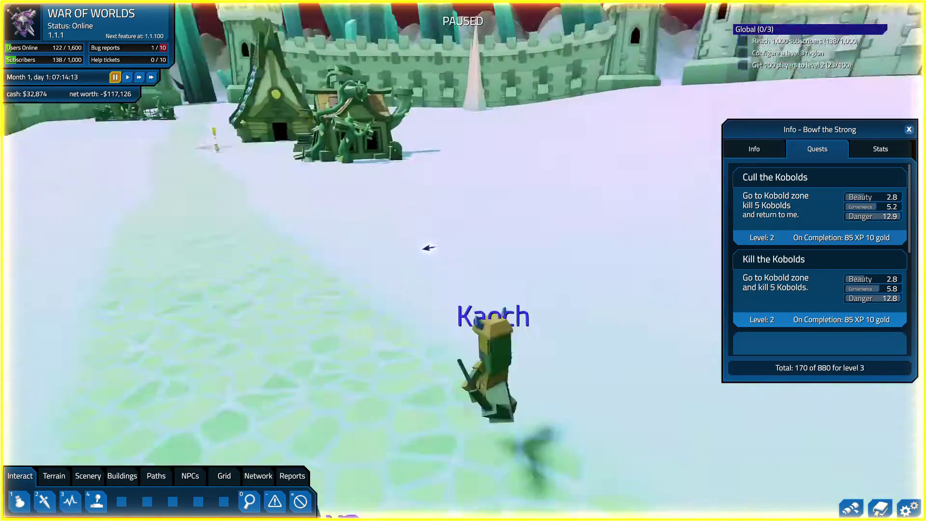
scroll(428, 248, down, 3)
scroll(426, 248, down, 2)
scroll(424, 248, up, 1)
key(q)
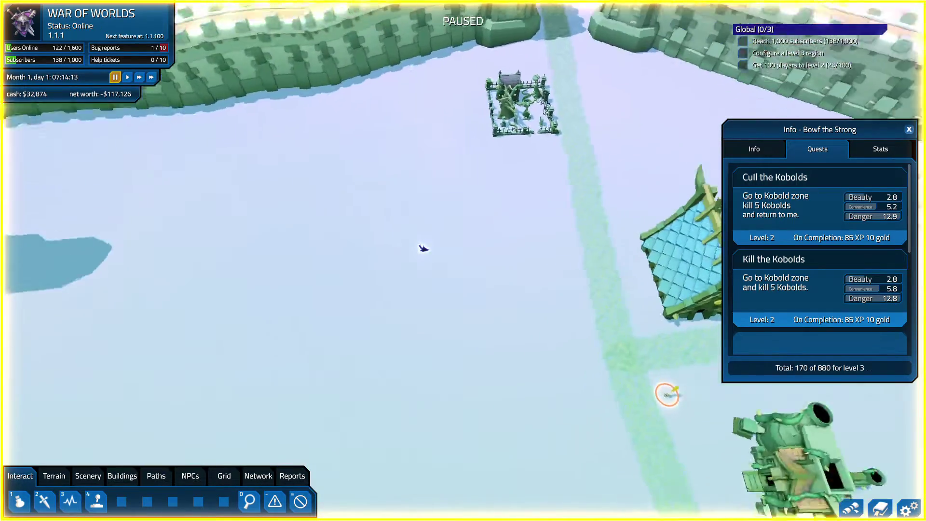
Step: Retarget the two Kobold quests to Fearless Inn #3 and Goresunder
click(855, 206)
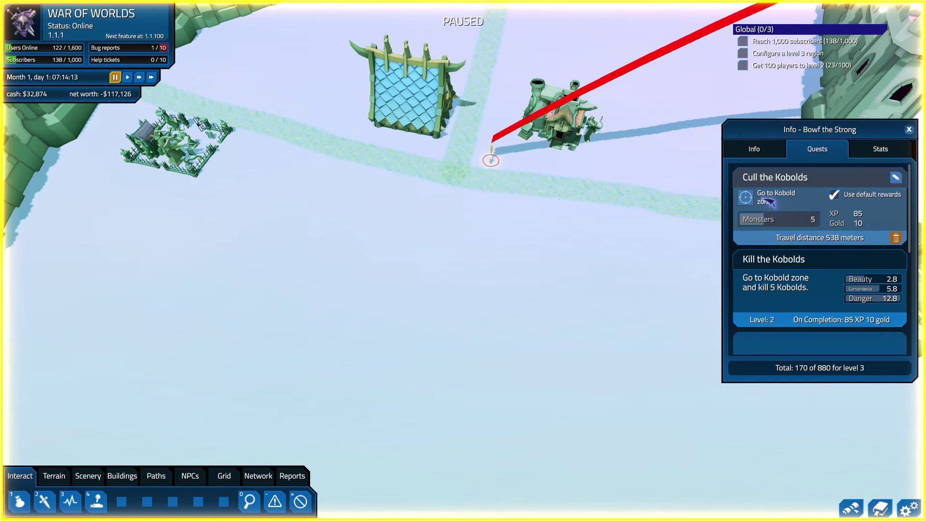
click(407, 110)
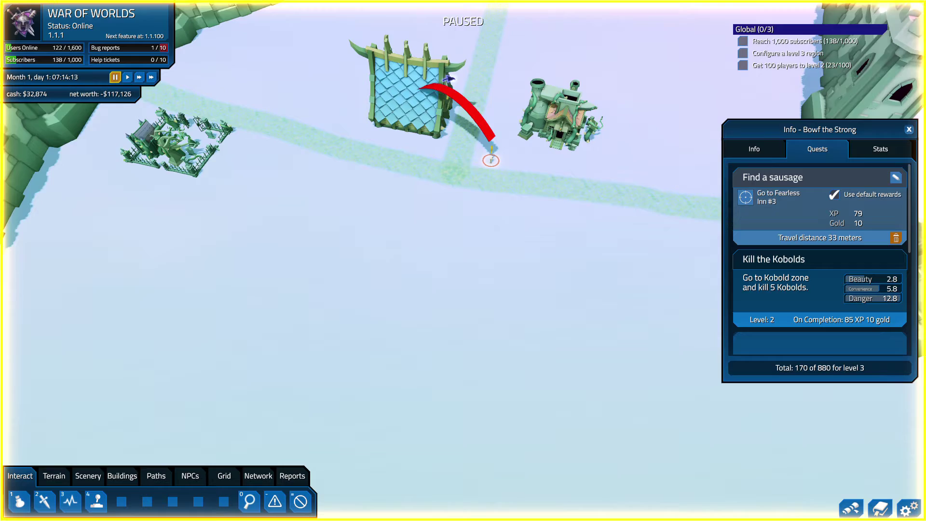
mouse_move(820, 289)
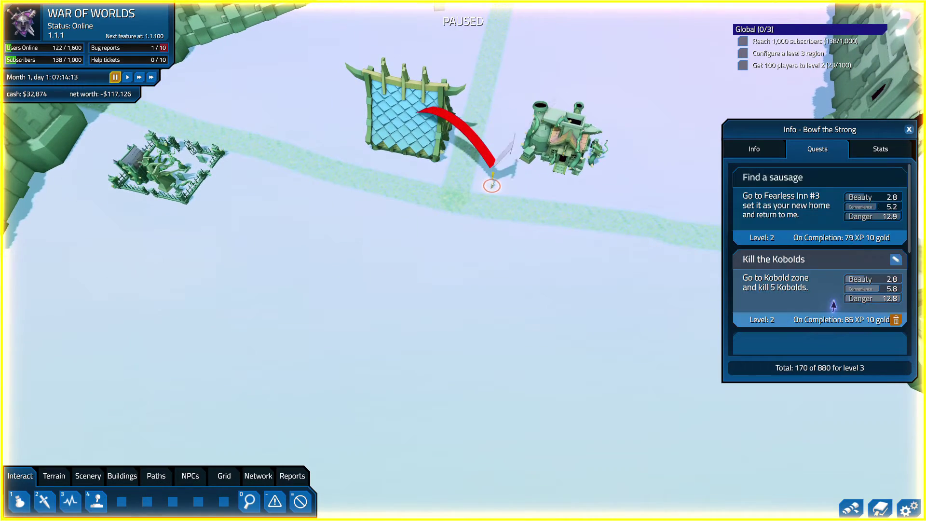
click(896, 259)
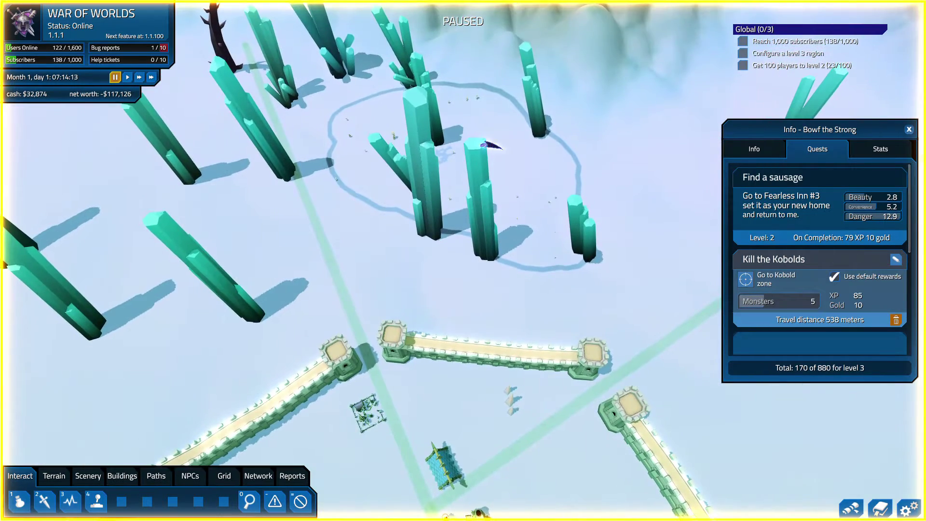
click(746, 281)
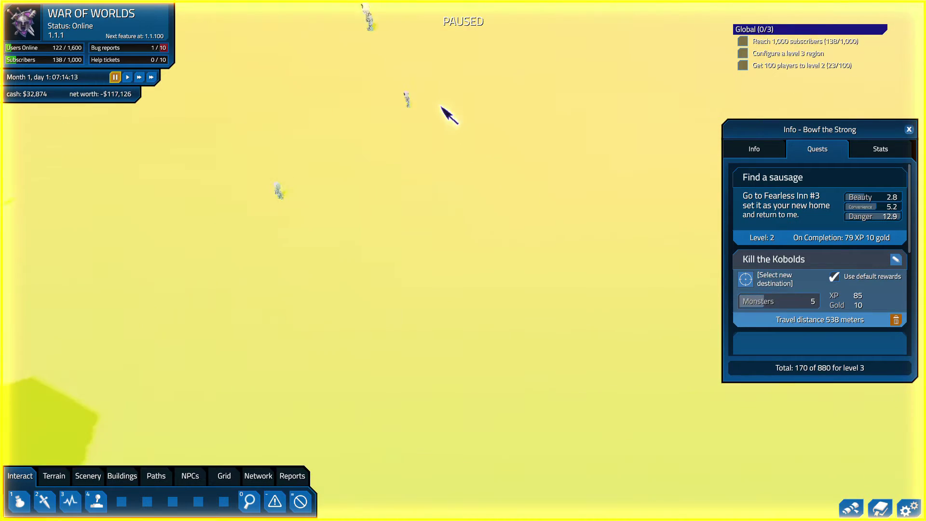
click(463, 101)
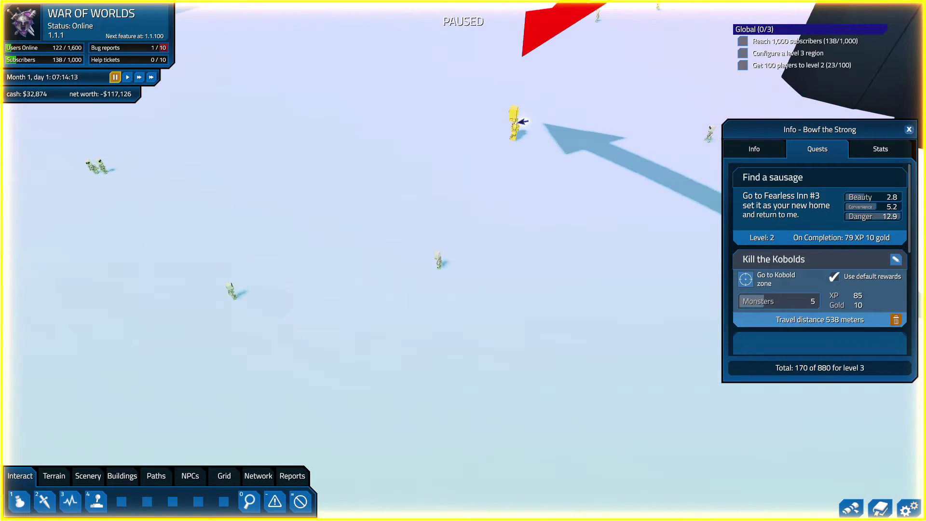
click(518, 120)
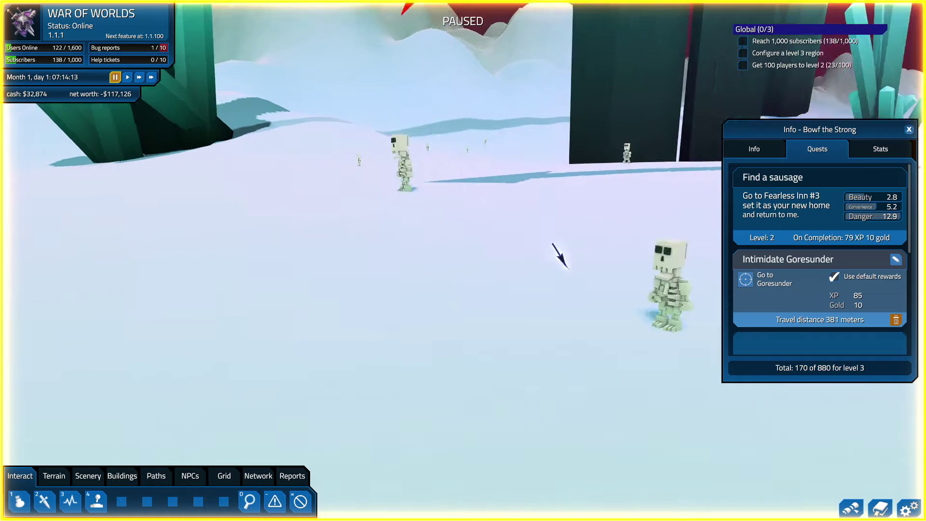
scroll(868, 312, down, 3)
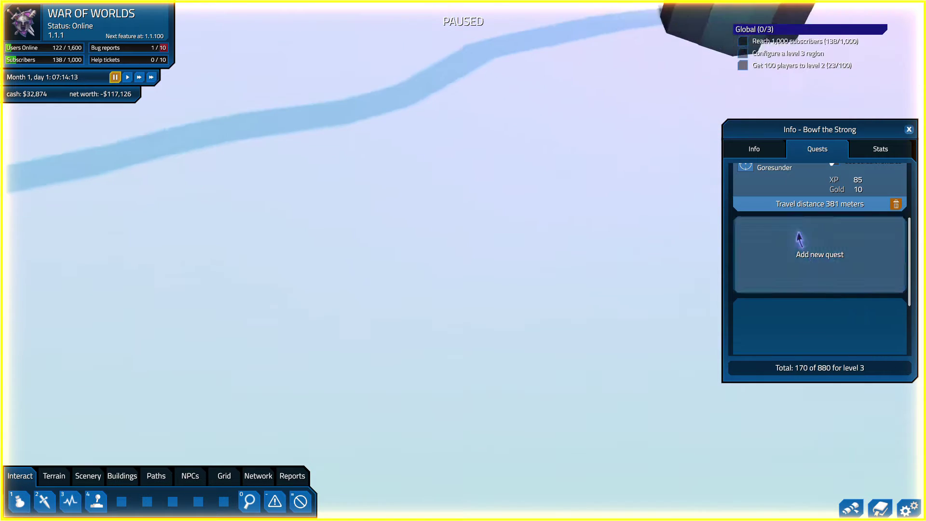
Step: Add Massacre the Skeletons and Cull the Kobolds quests, opening the new Cull quest for editing
click(800, 240)
scroll(803, 253, down, 2)
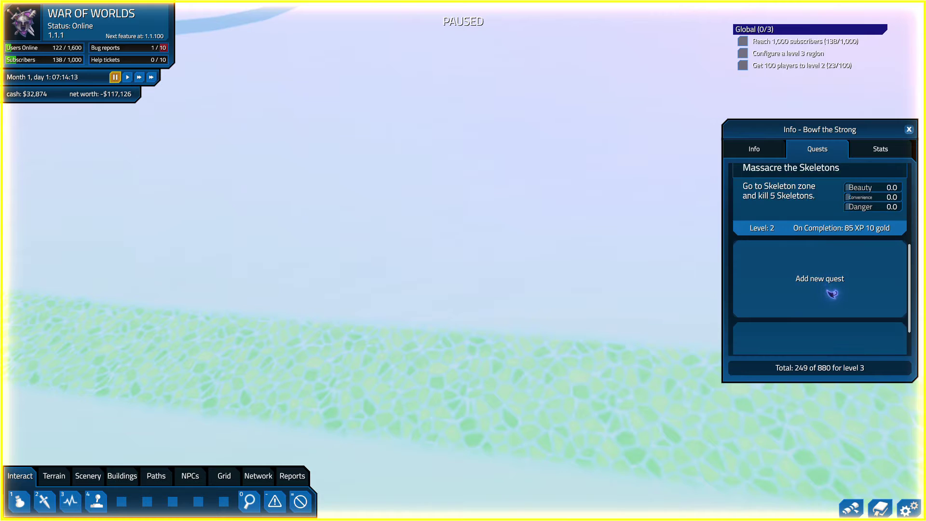
click(830, 294)
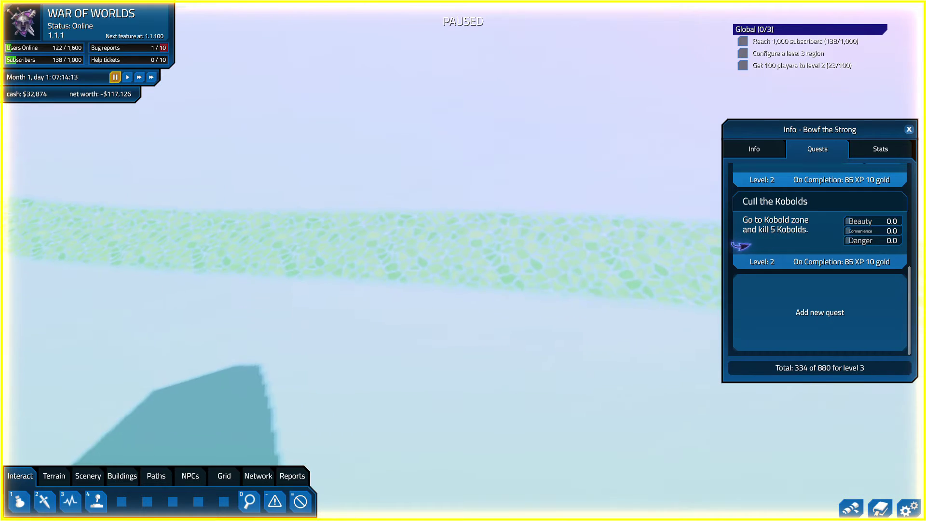
mouse_move(820, 230)
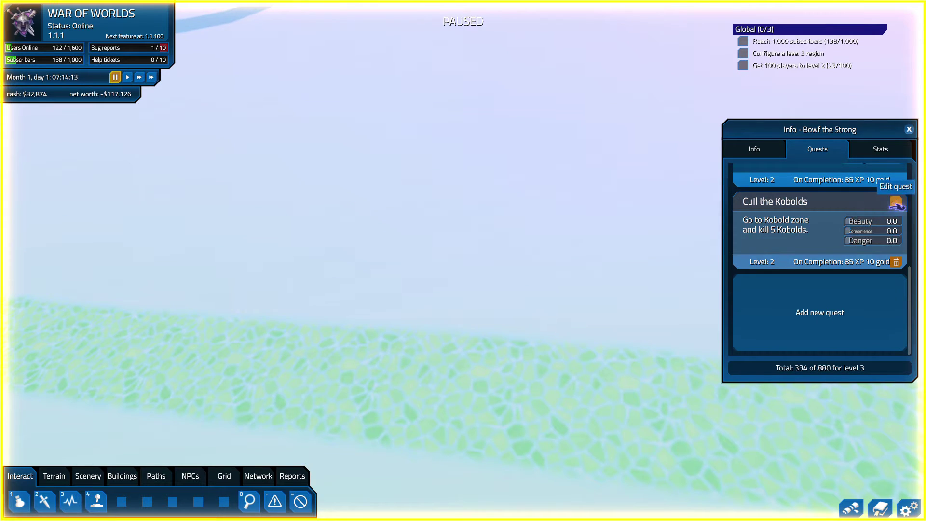
click(897, 205)
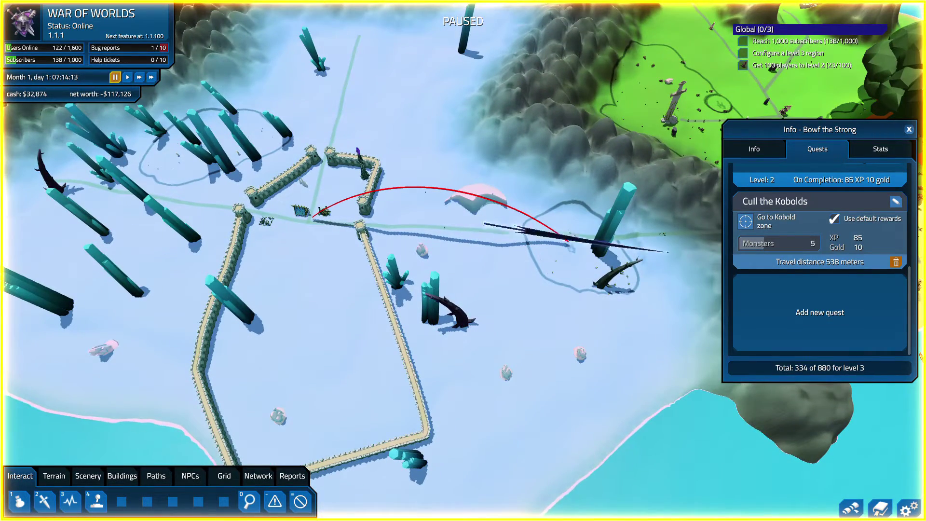
Step: Pick the Kobold zone on the map as the Cull the Kobolds destination
click(746, 222)
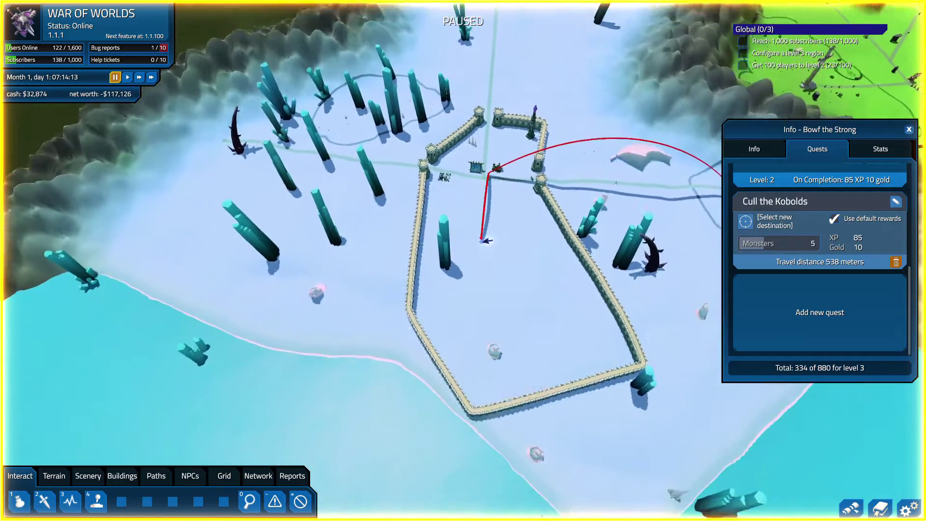
click(484, 240)
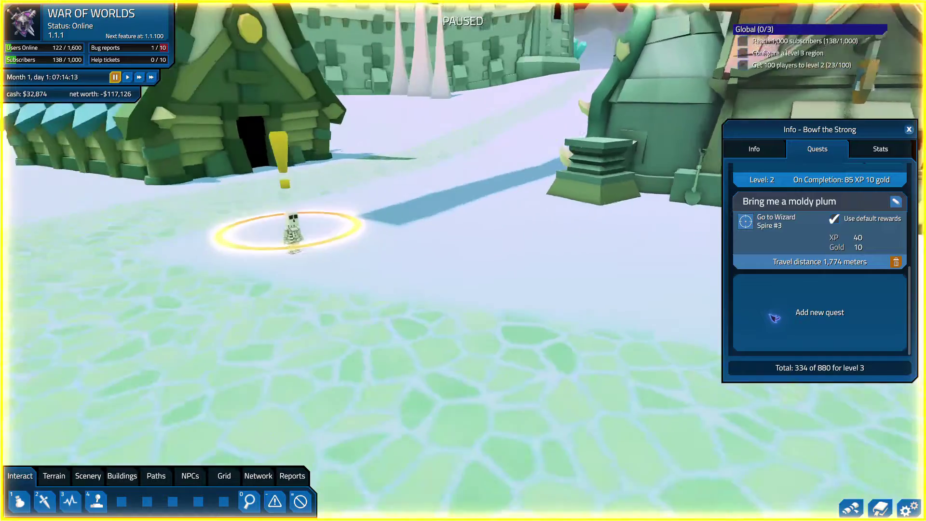
scroll(773, 317, up, 2)
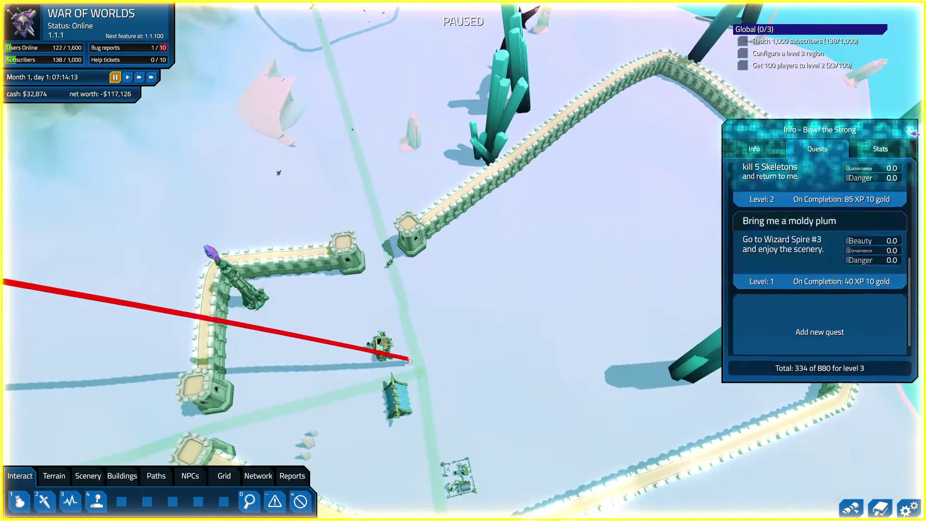
Step: Close Bowf the Strong's quest editor panel
click(910, 129)
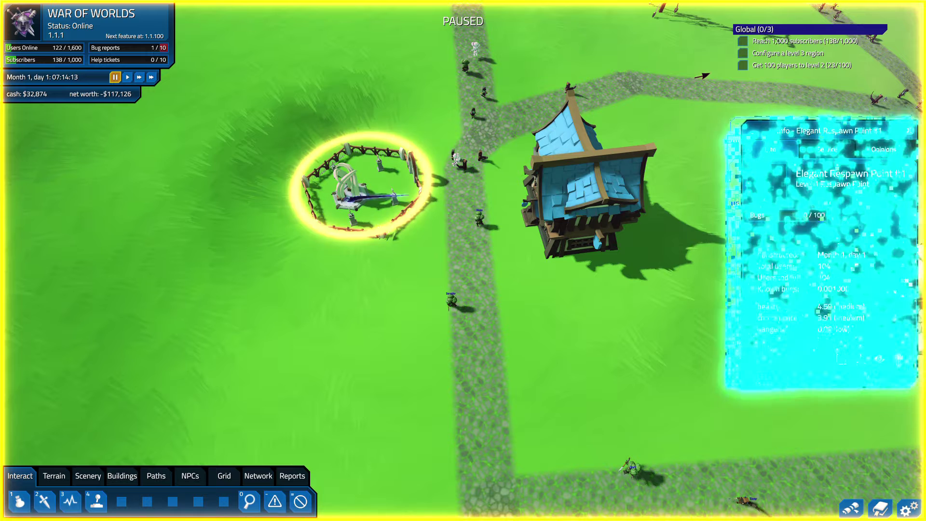
Step: Check Elegant Respawn Point #1's 5 Real Money respawn price, then close its card
click(839, 150)
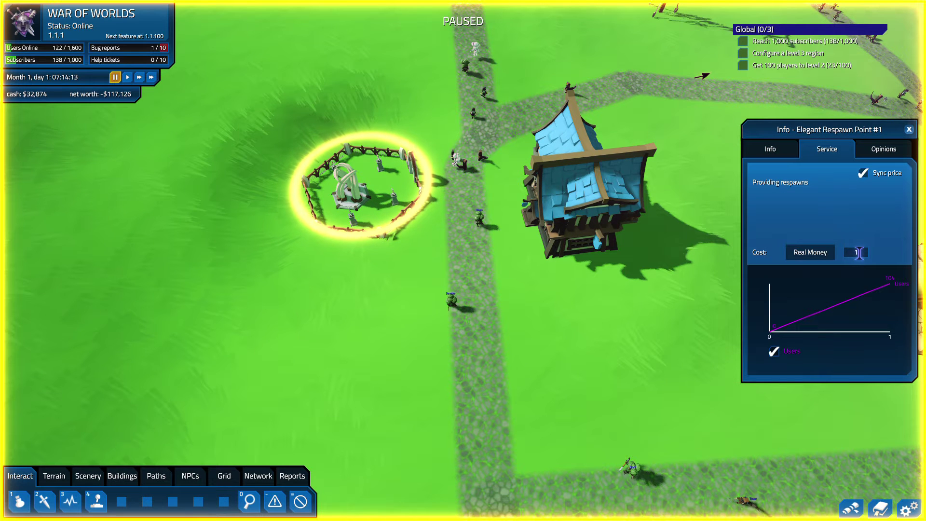
click(910, 129)
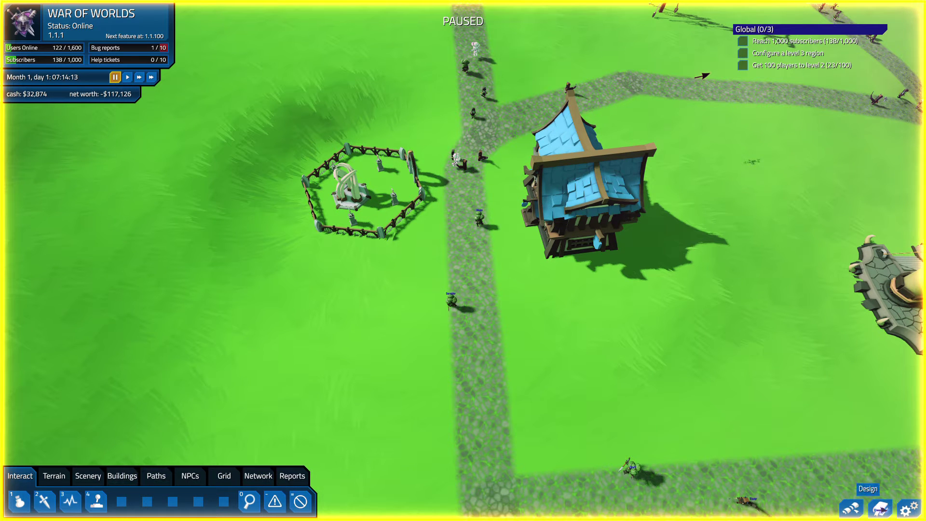
click(852, 508)
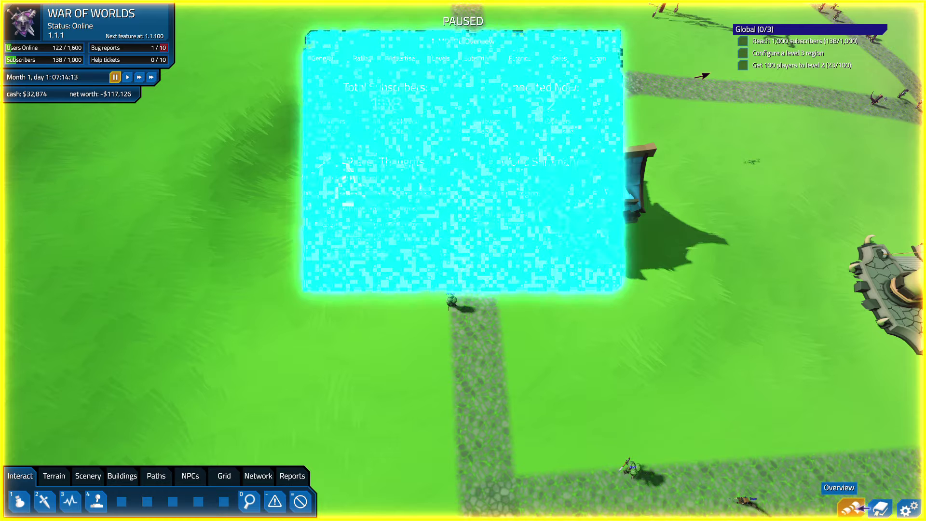
click(525, 58)
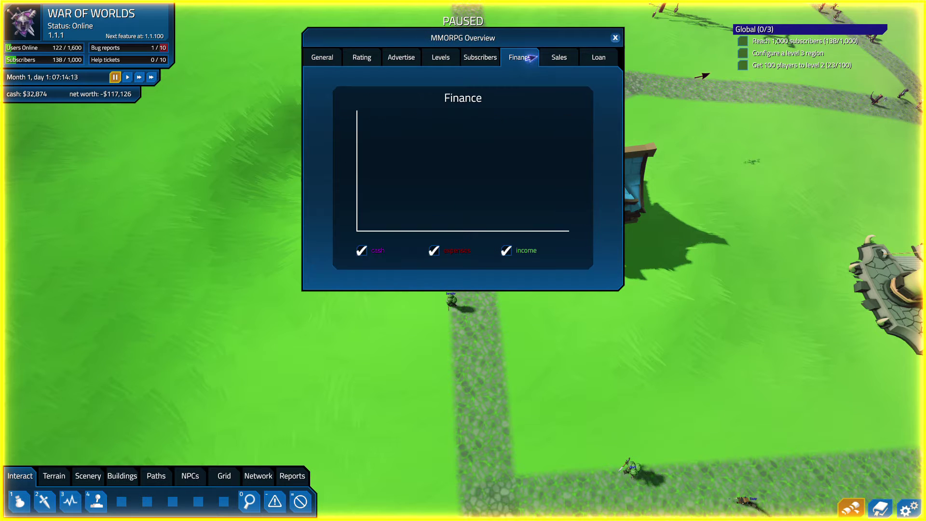
click(545, 61)
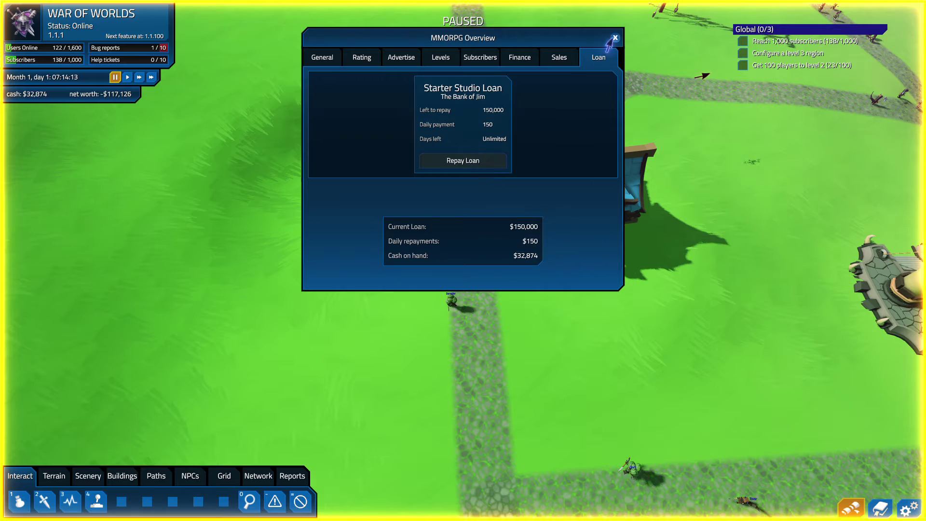
key(Escape)
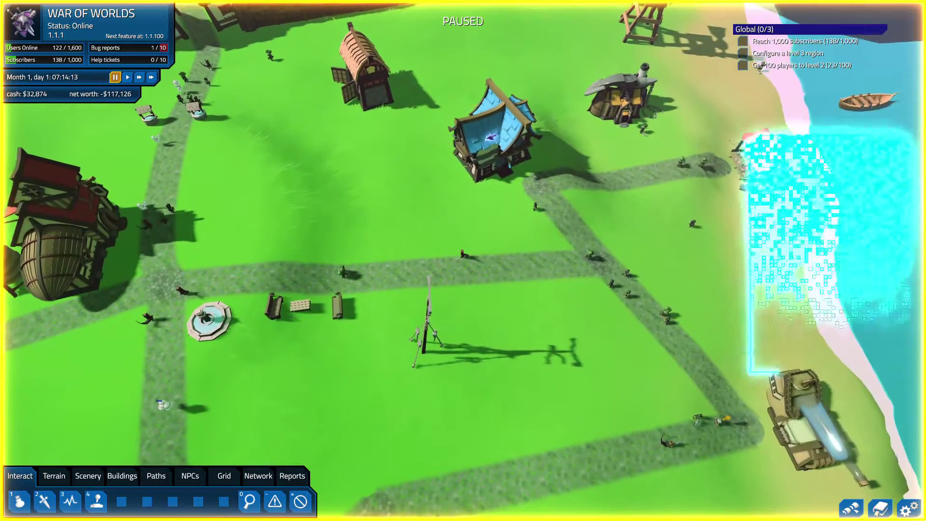
Step: Inspect Small Inn #2, Corrupted Blacksmith, Warlike Inn #2's pricing and Warlike Blacksmith #2
click(546, 136)
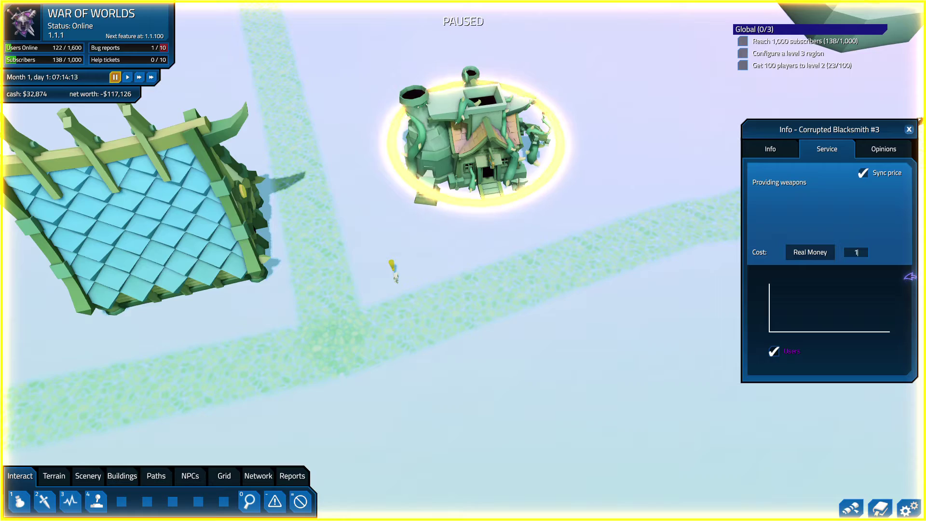
click(908, 131)
scroll(906, 131, down, 10)
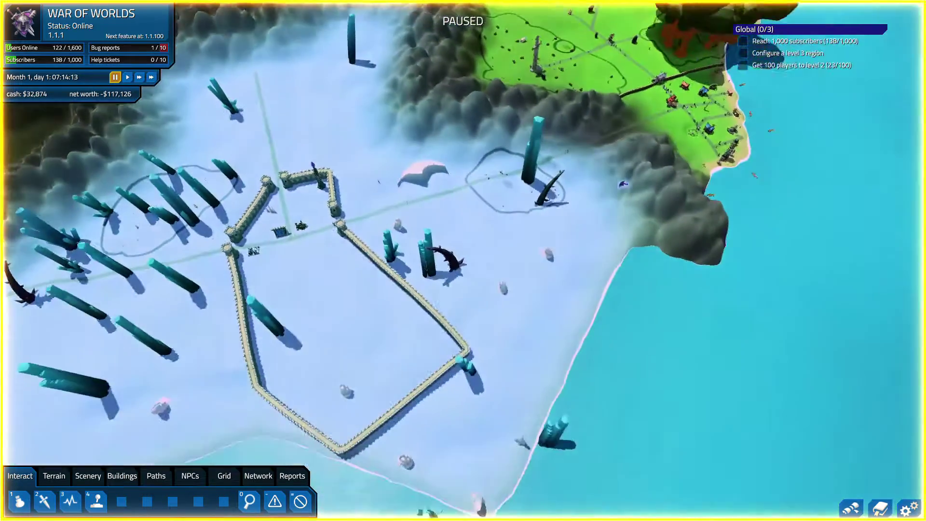
scroll(724, 145, up, 8)
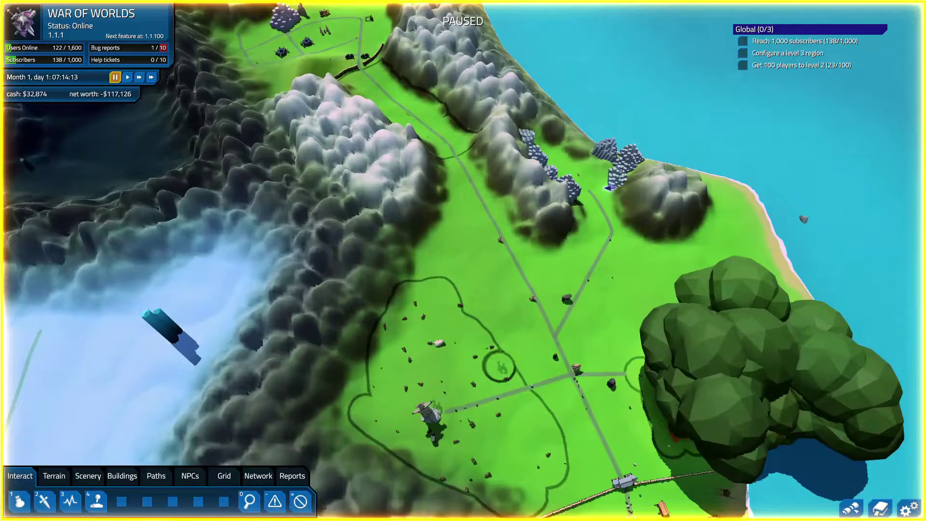
key(w)
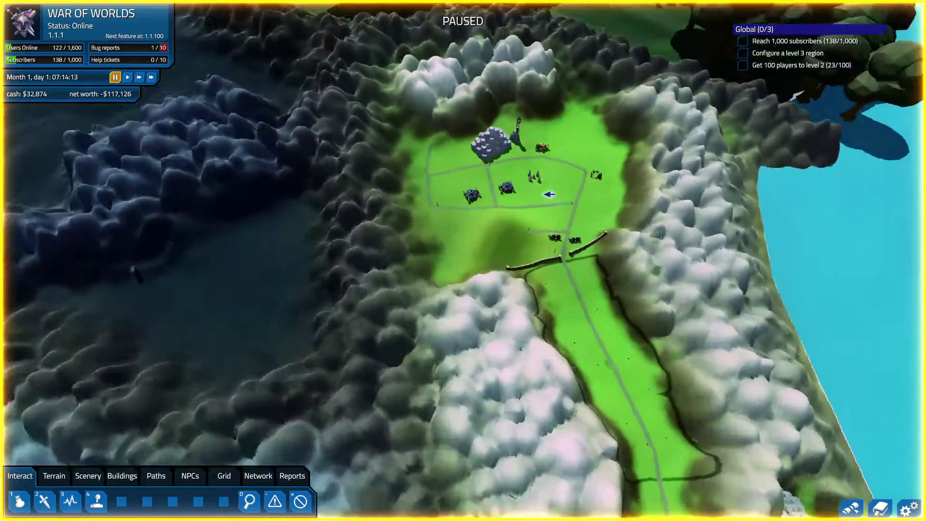
scroll(550, 217, up, 5)
click(633, 293)
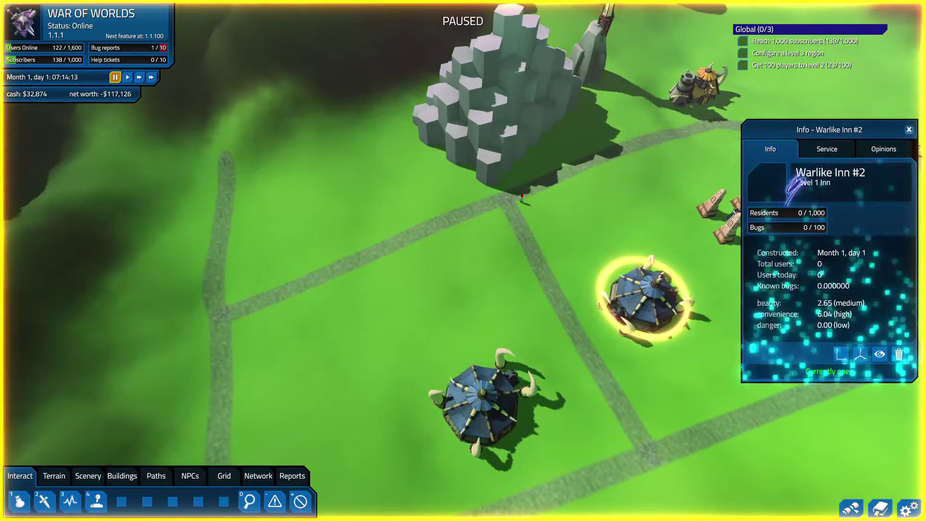
click(827, 149)
key(d)
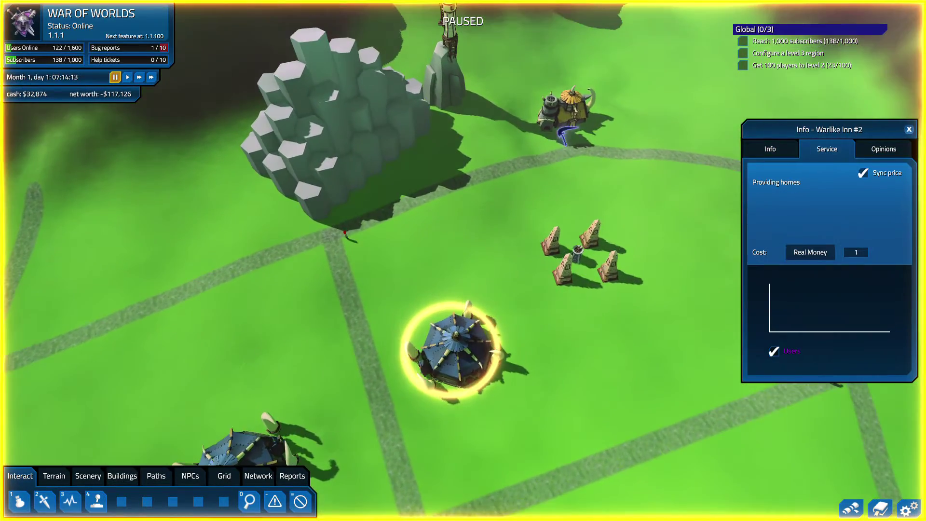
click(577, 123)
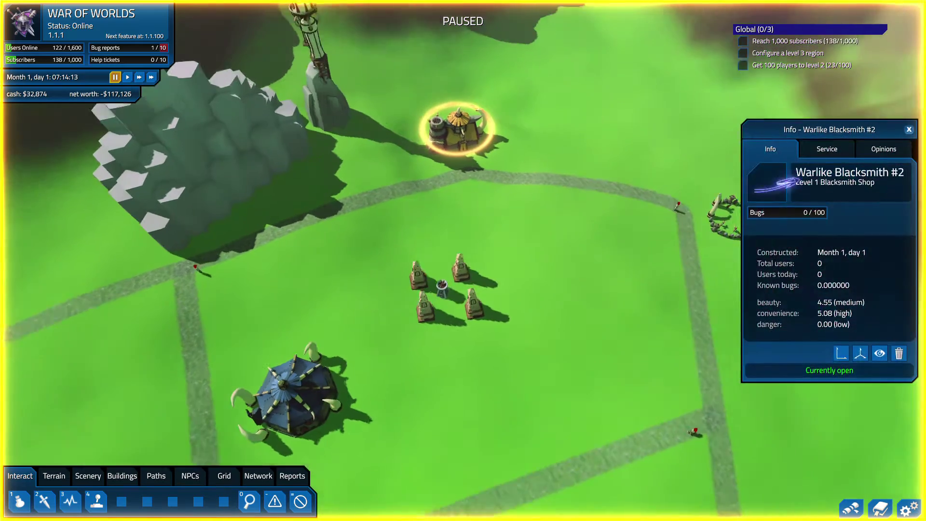
Step: Check the striped market stall's pricing, Coastal Blacksmith #1, Small Inn #2 and Coastal Potion Shop #1
key(q)
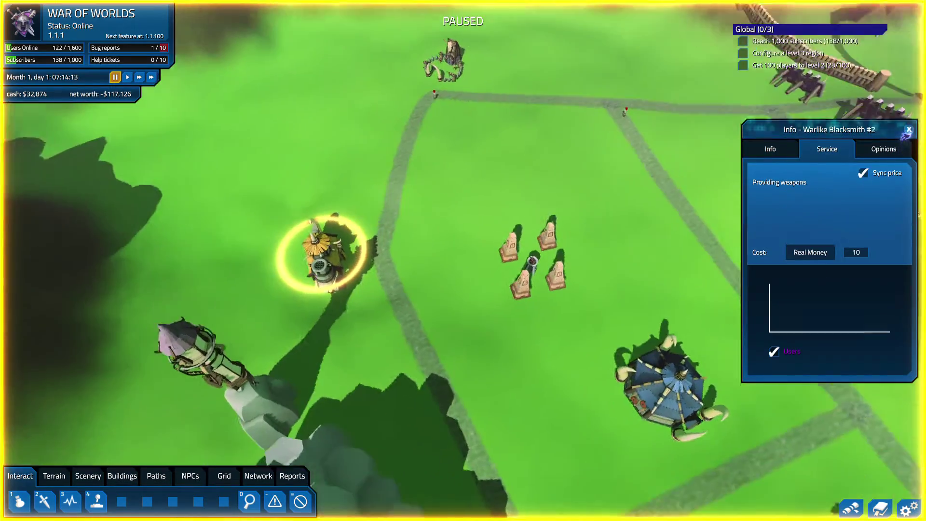
scroll(576, 166, down, 5)
key(w)
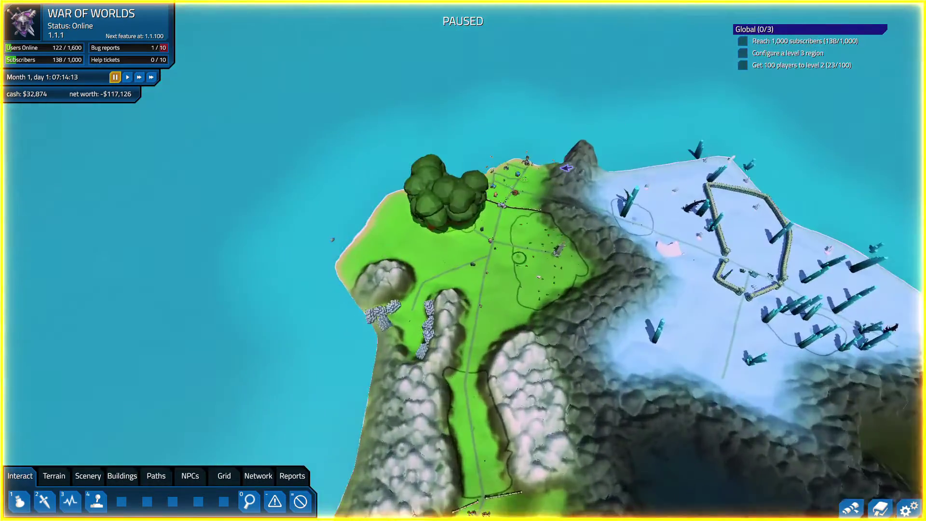
scroll(576, 166, up, 5)
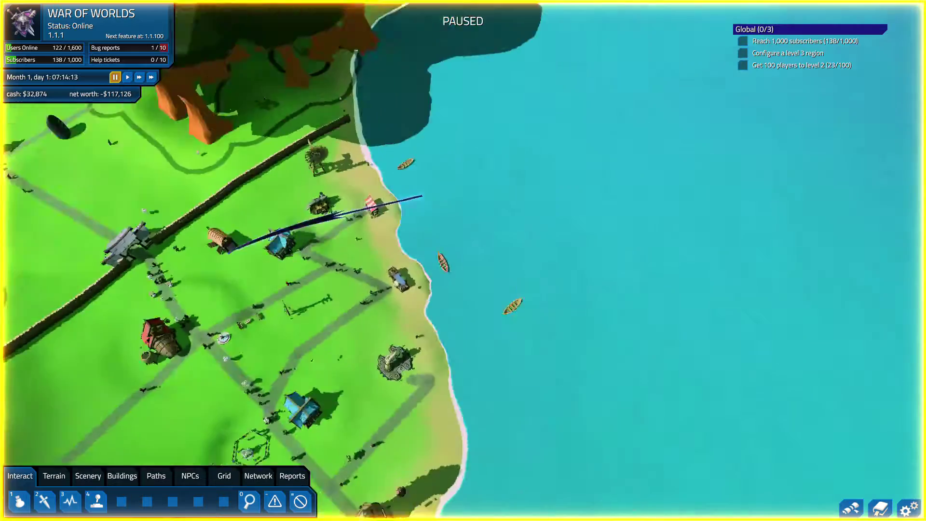
scroll(373, 208, up, 3)
scroll(376, 199, up, 3)
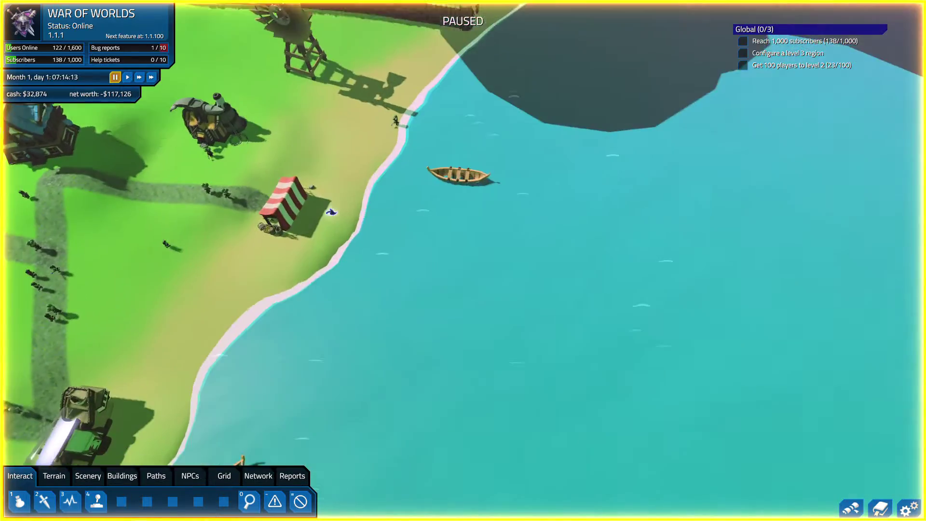
scroll(383, 184, up, 3)
scroll(391, 171, up, 2)
click(539, 148)
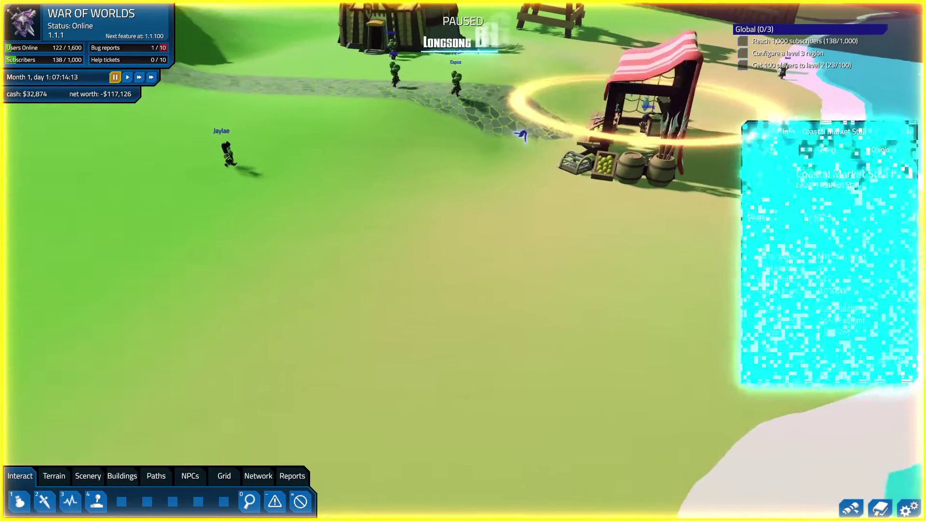
click(825, 149)
key(w)
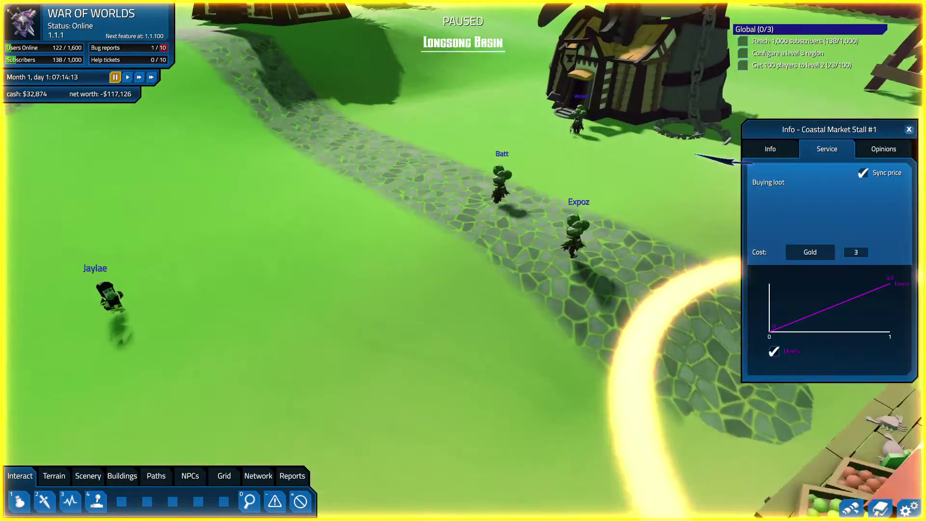
click(652, 129)
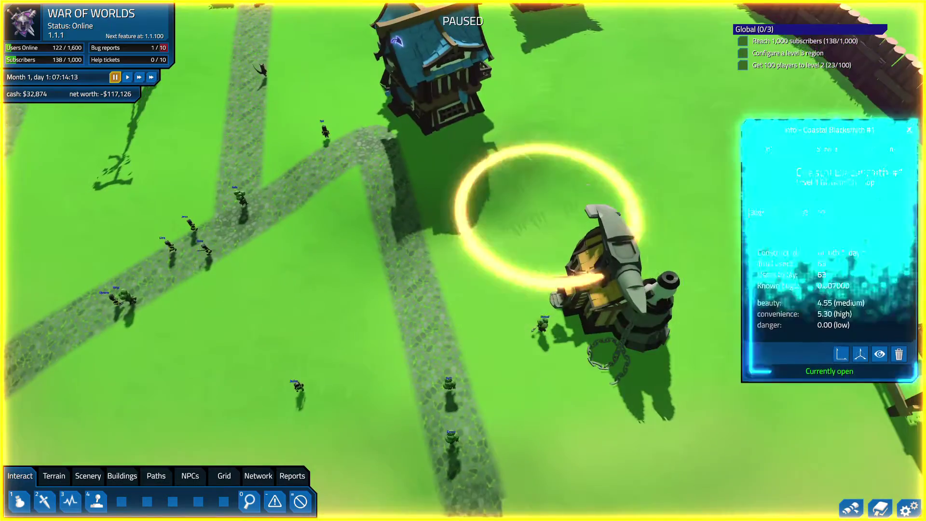
click(397, 41)
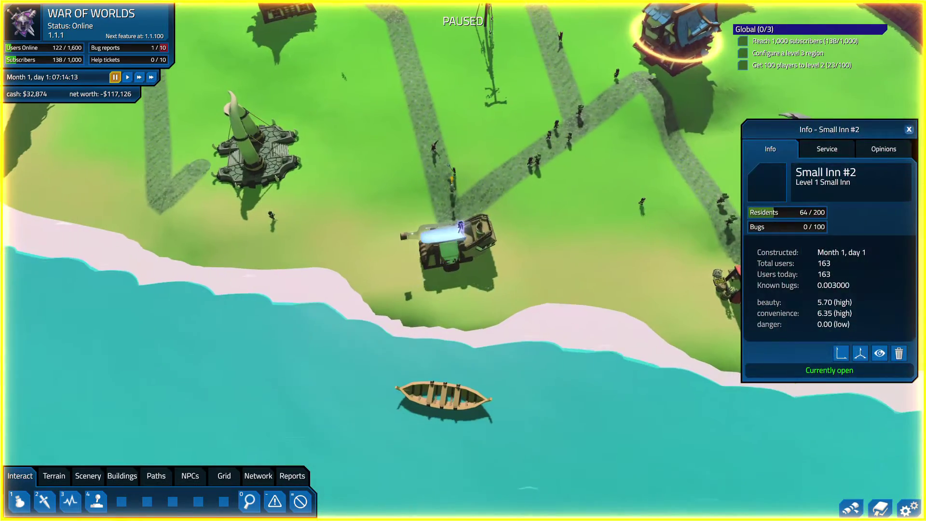
click(450, 242)
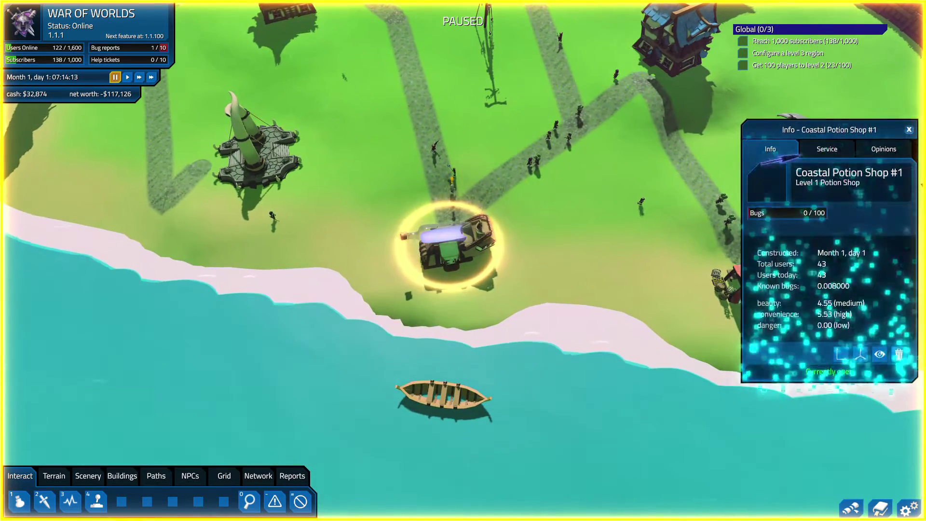
key(a)
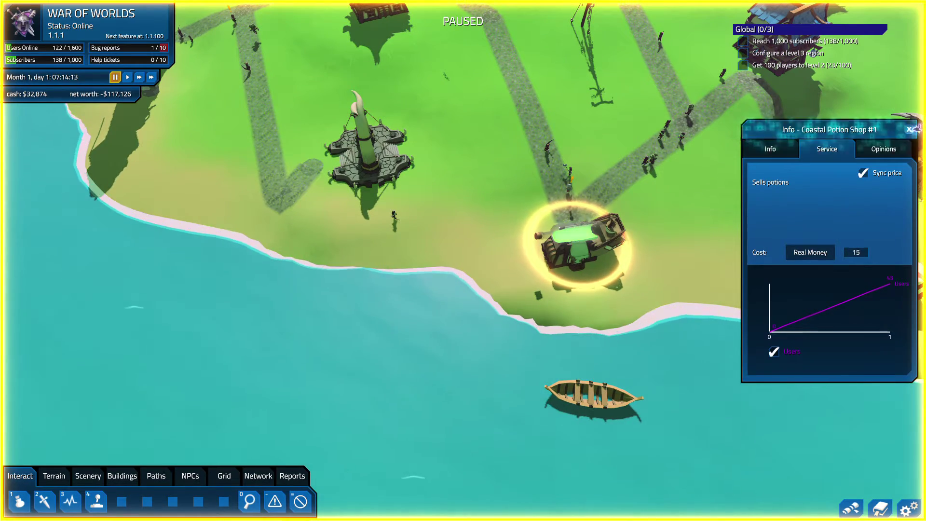
click(911, 128)
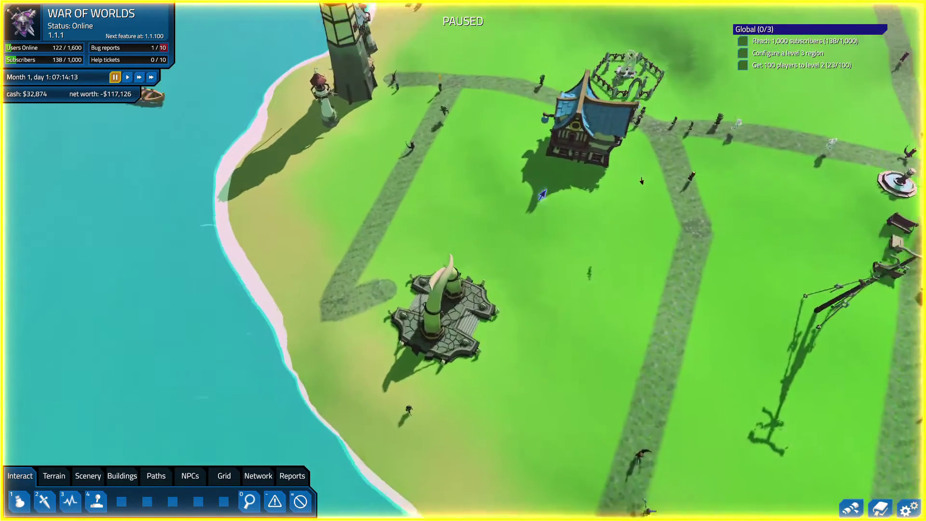
Step: Inspect Small Inn #1, then view Coastal Tavern #1's 50 Real Money ale pricing
click(486, 130)
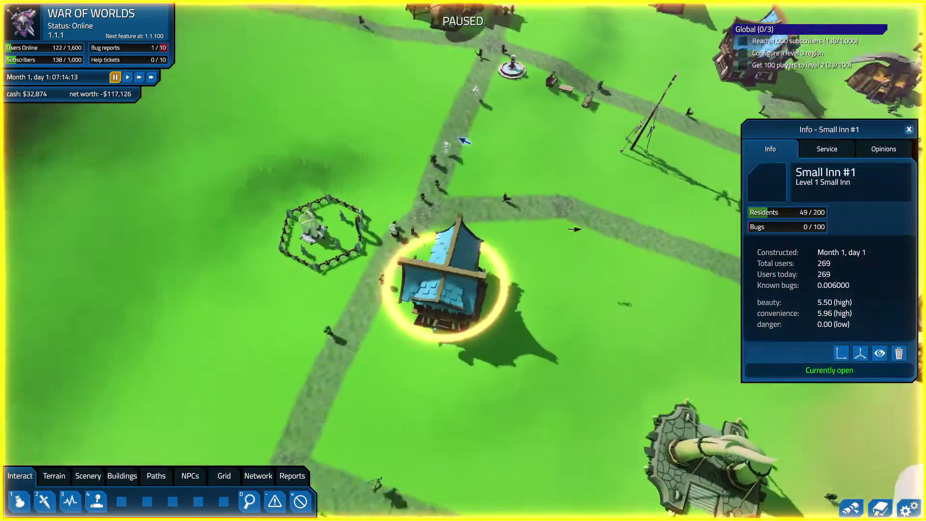
key(w)
click(341, 81)
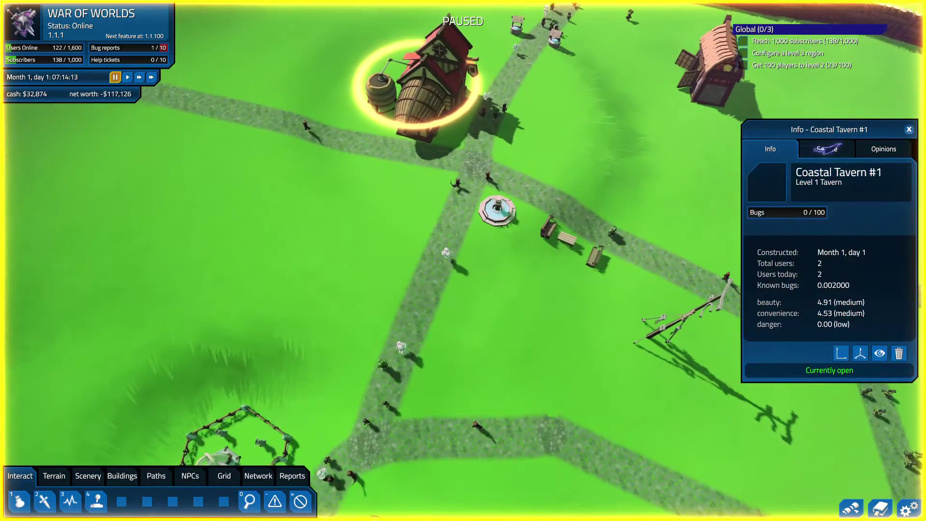
click(827, 148)
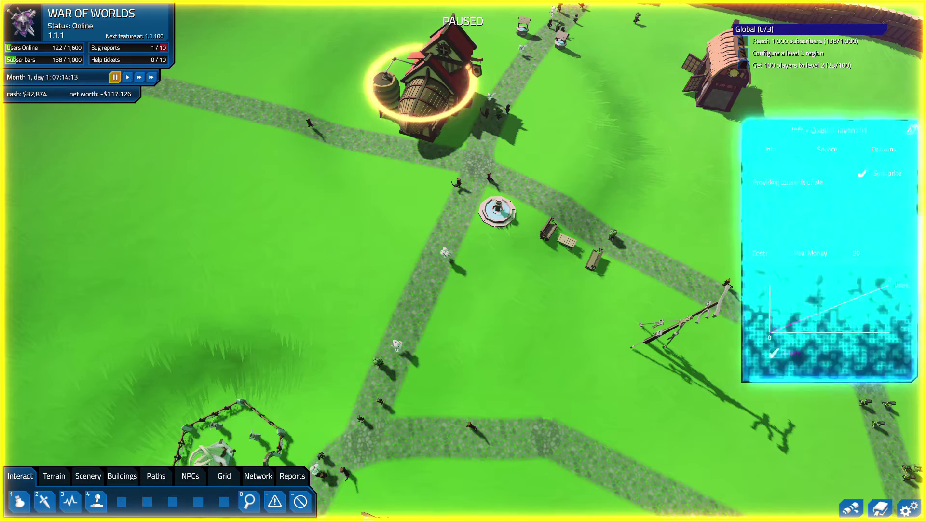
Step: Close the tavern card and fly past the wall toward the speedhacker by the graveyard
key(d)
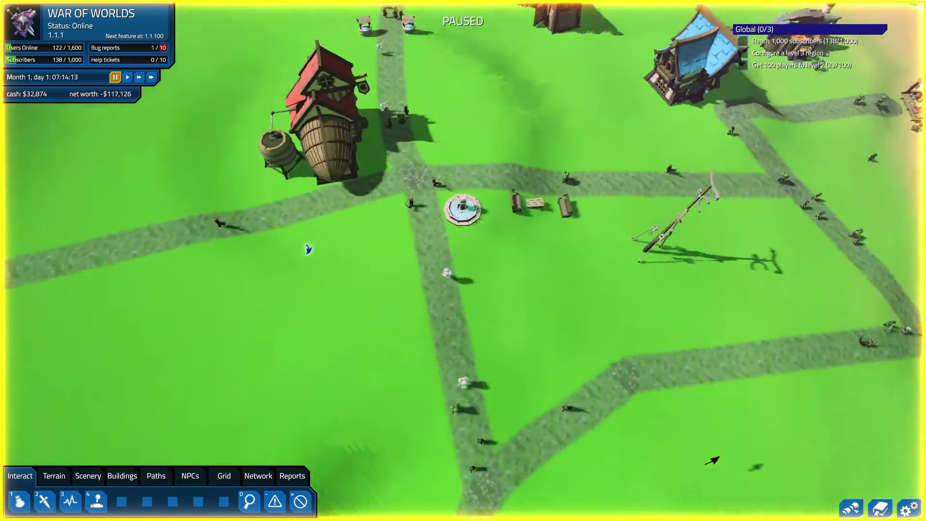
scroll(307, 249, down, 5)
key(w)
scroll(307, 249, up, 3)
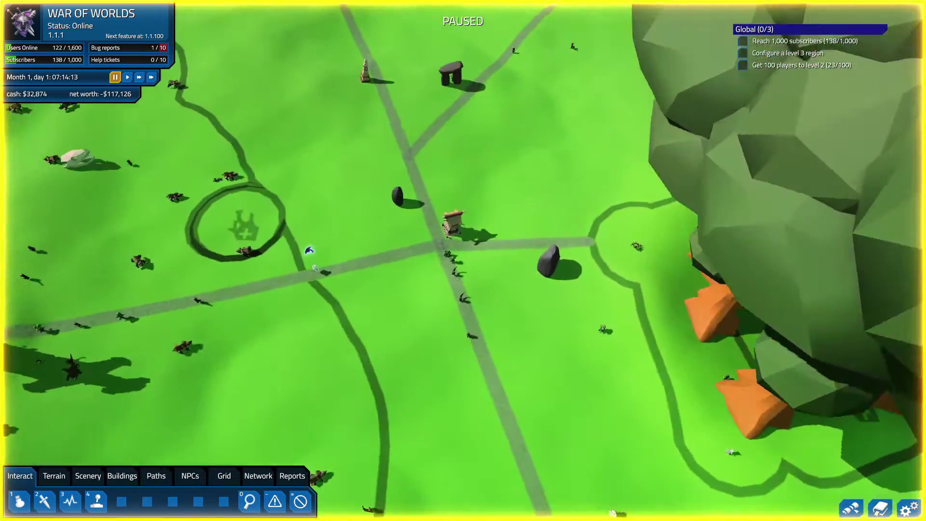
scroll(309, 251, down, 4)
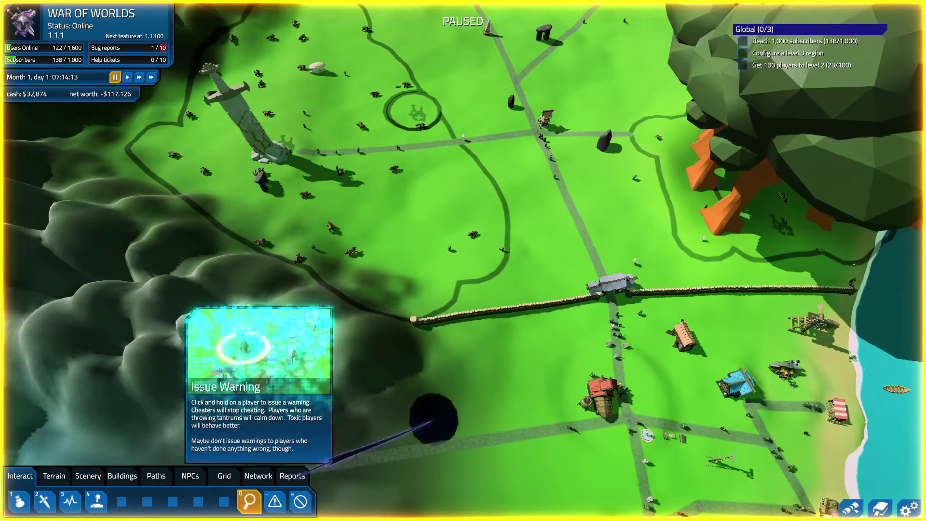
key(w)
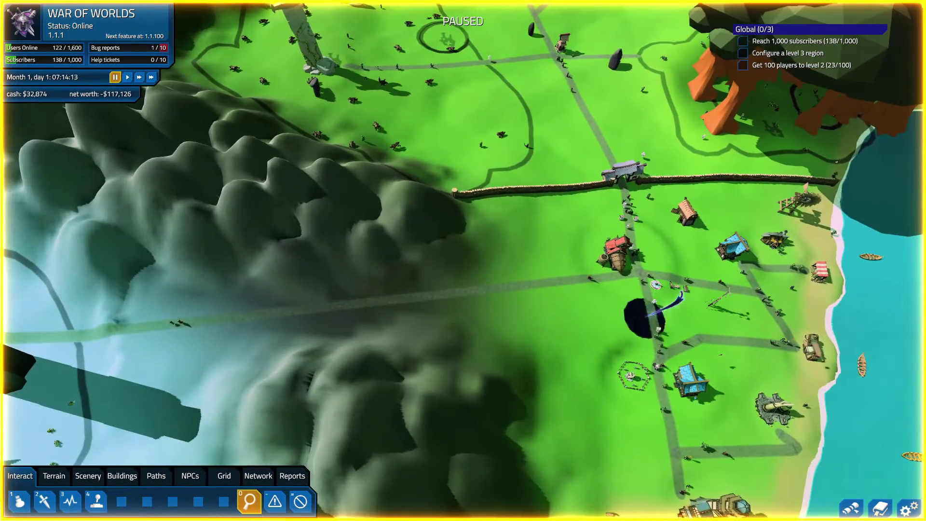
scroll(641, 316, down, 2)
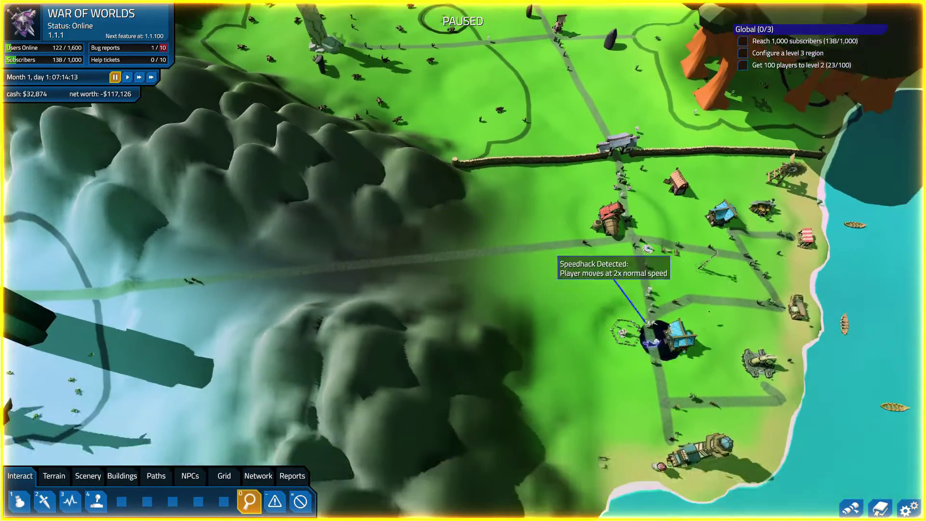
scroll(655, 330, up, 3)
scroll(637, 289, up, 3)
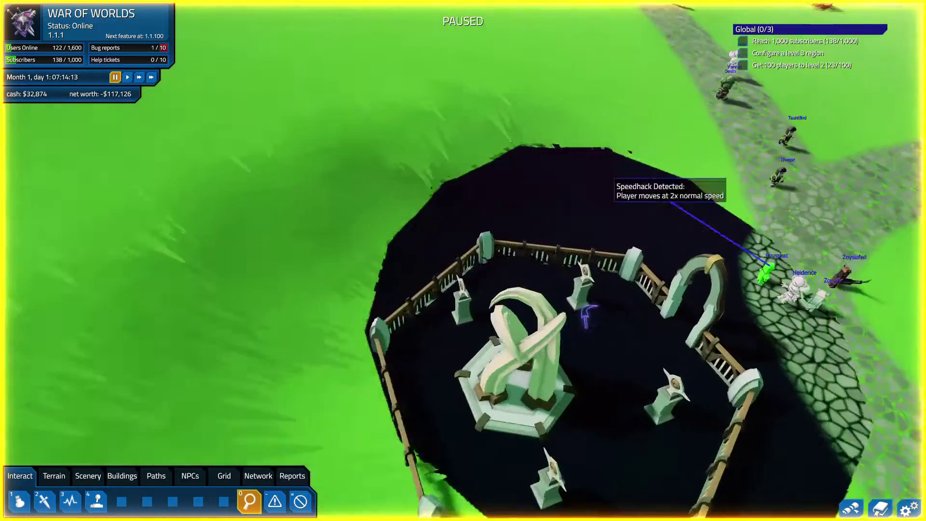
scroll(602, 305, up, 3)
scroll(539, 260, up, 2)
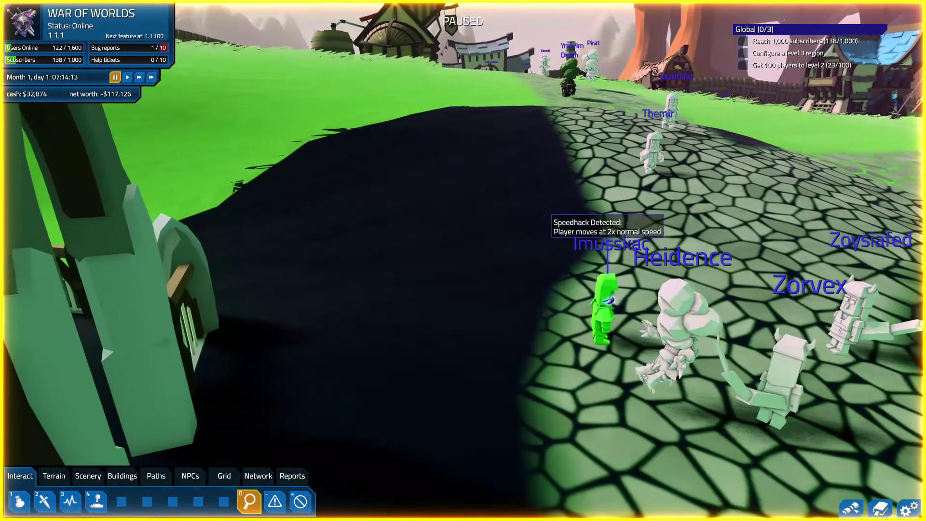
scroll(507, 289, down, 1)
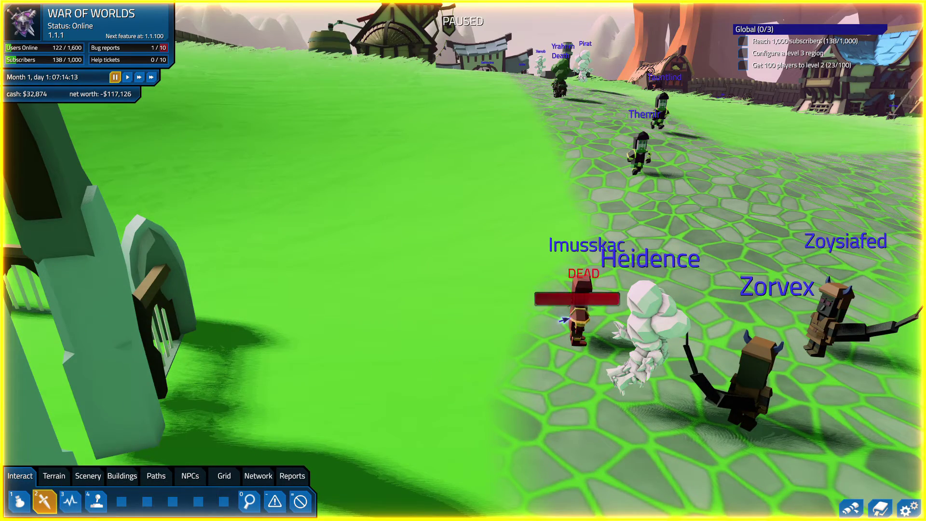
Step: Orbit the view around the fenced graveyard toward the players
drag(567, 319, 129, 438)
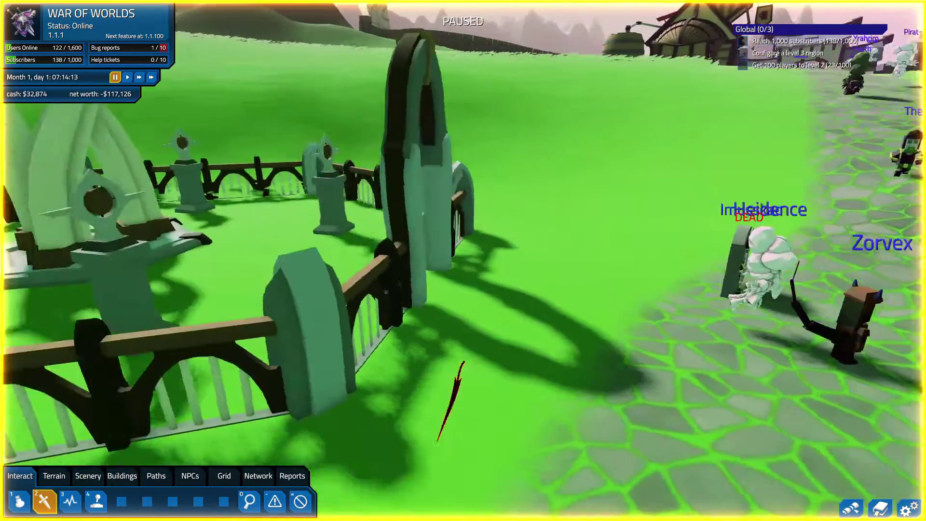
key(e)
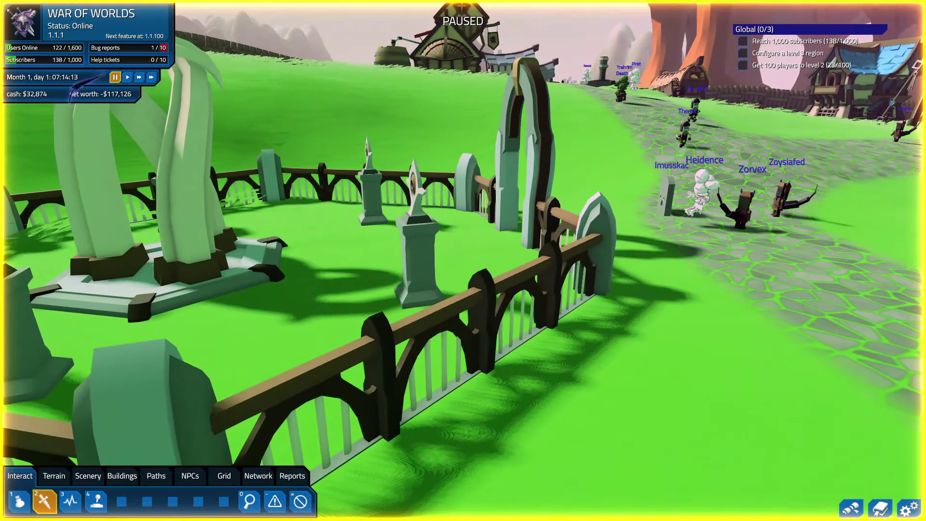
key(w)
key(e)
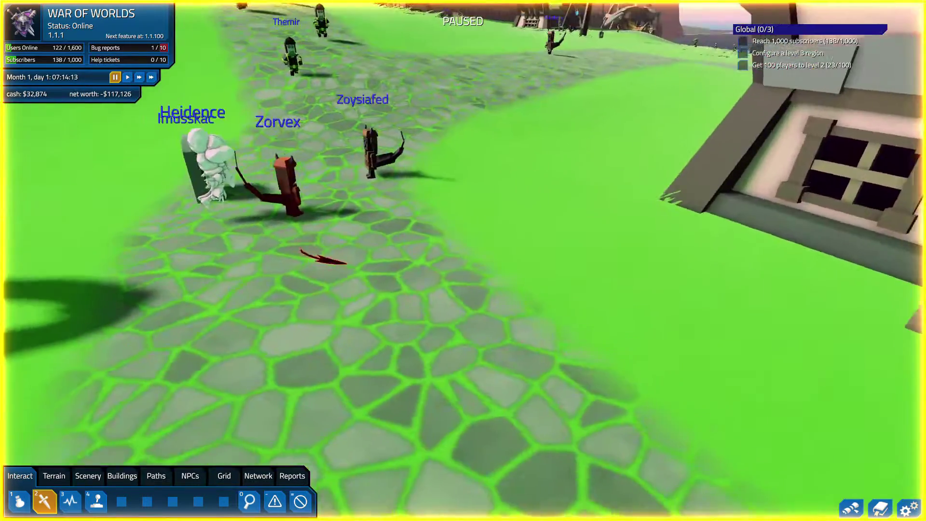
mouse_move(322, 256)
mouse_down()
mouse_move(475, 244)
mouse_move(598, 316)
mouse_up()
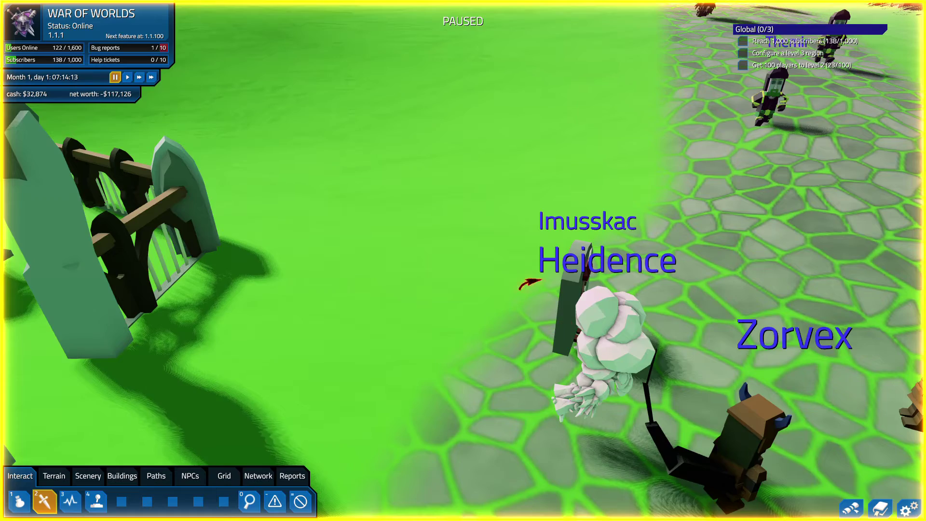
key(q)
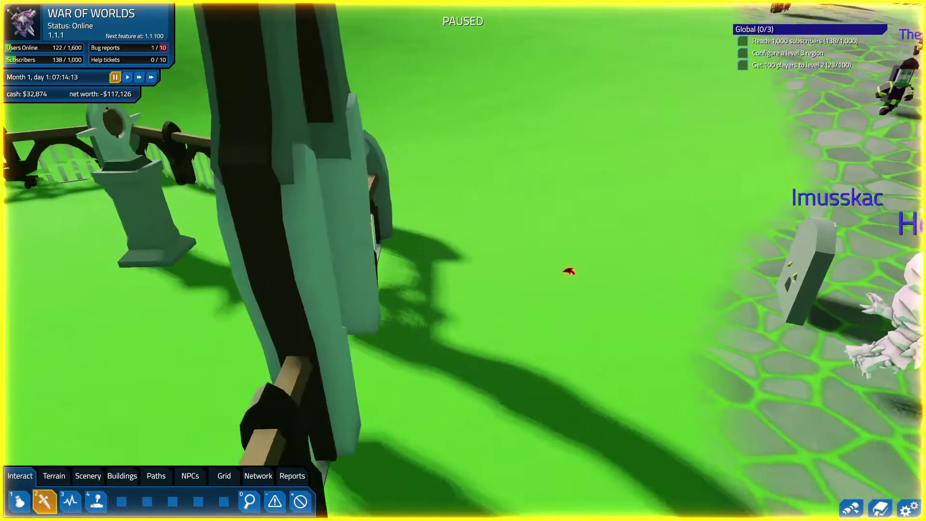
key(e)
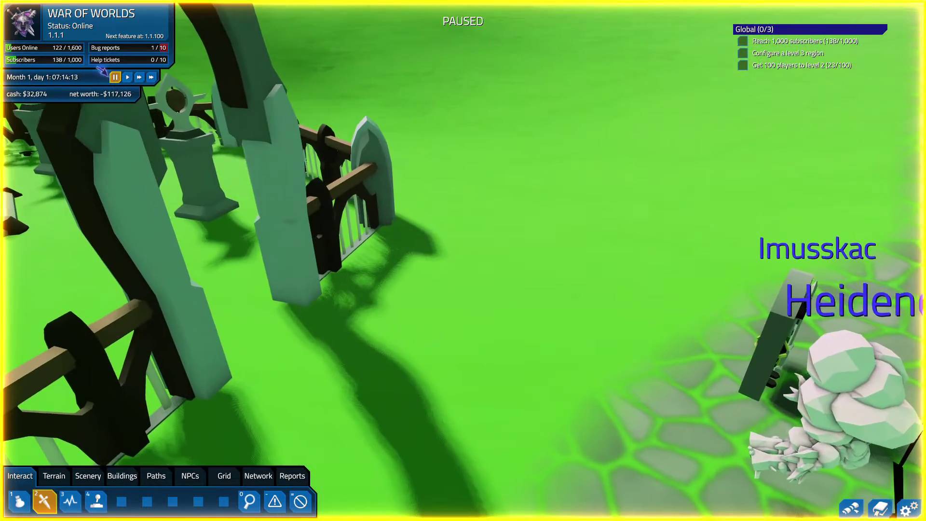
Step: Resume the game, circle the graveyard monument and plaza, then pause
click(123, 77)
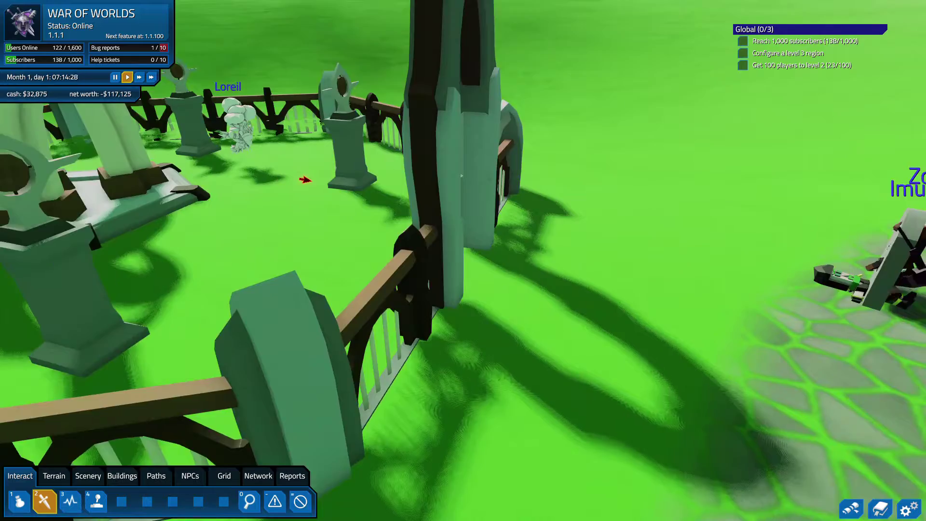
key(q)
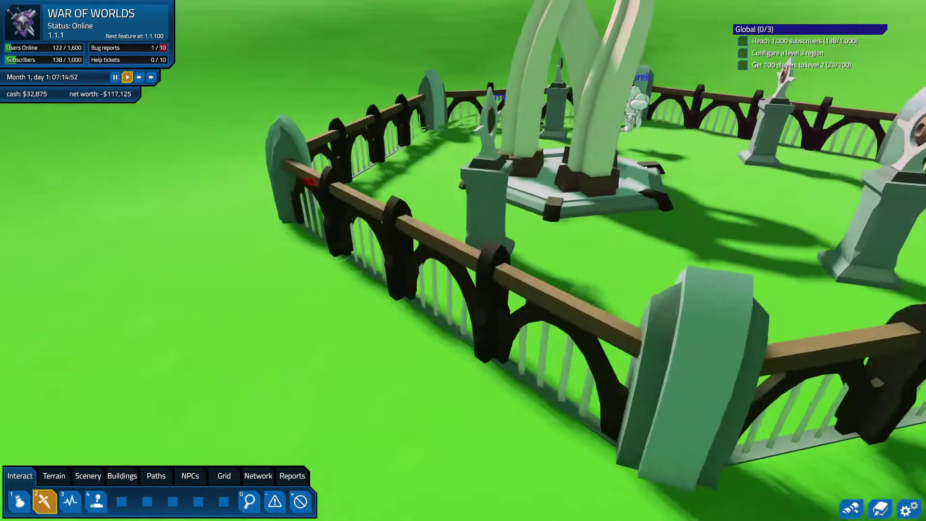
key(e)
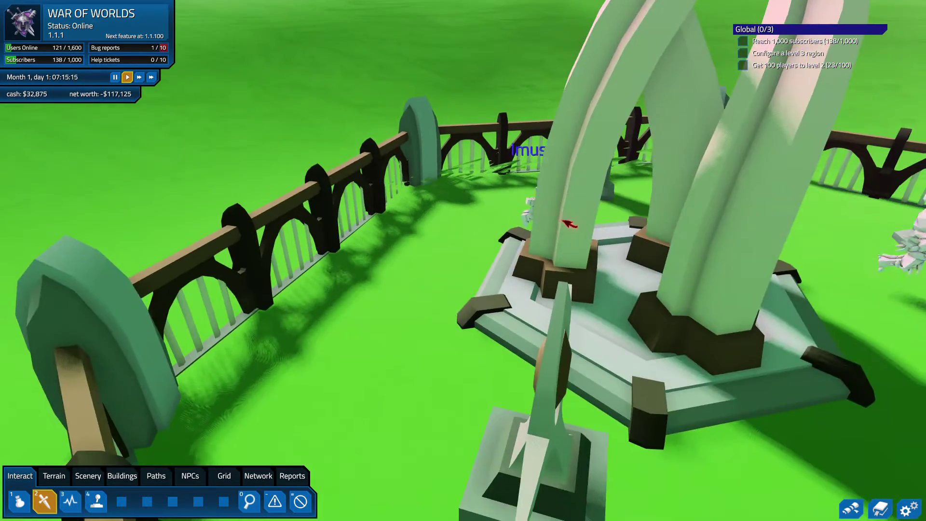
key(e)
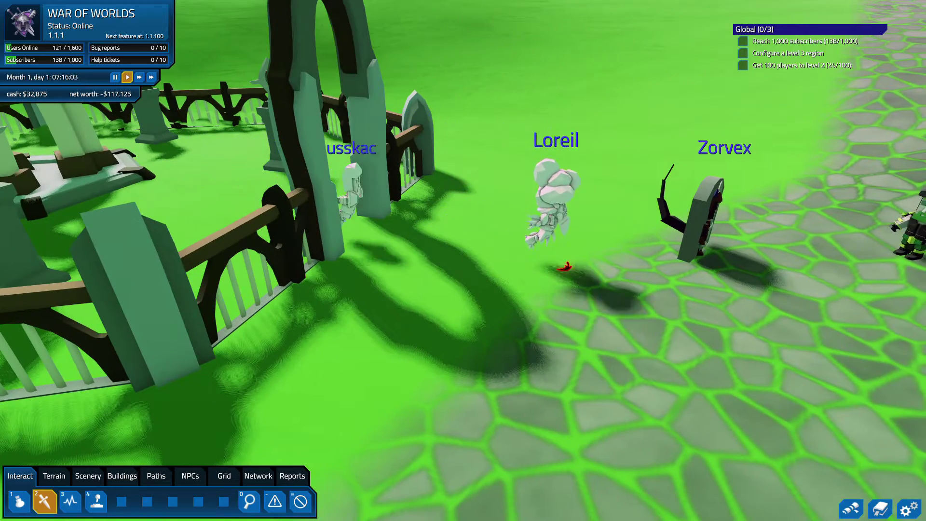
key(e)
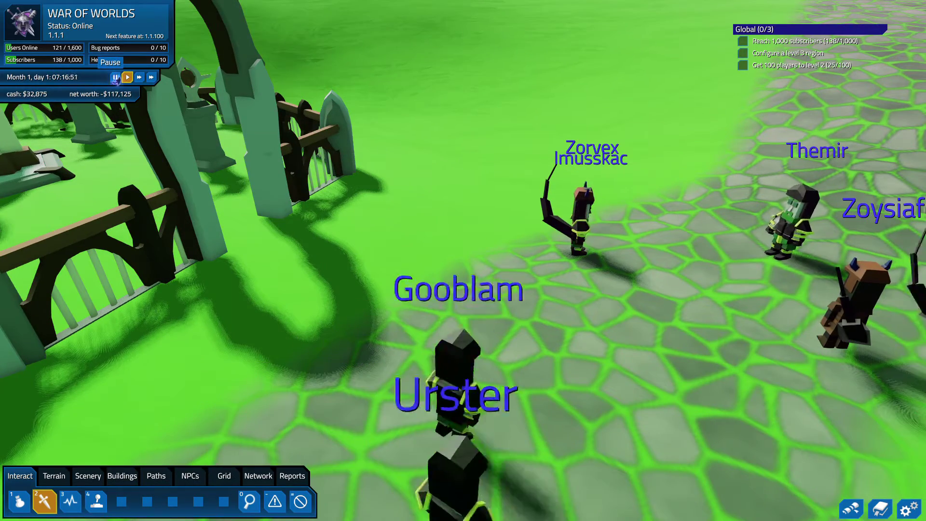
click(118, 77)
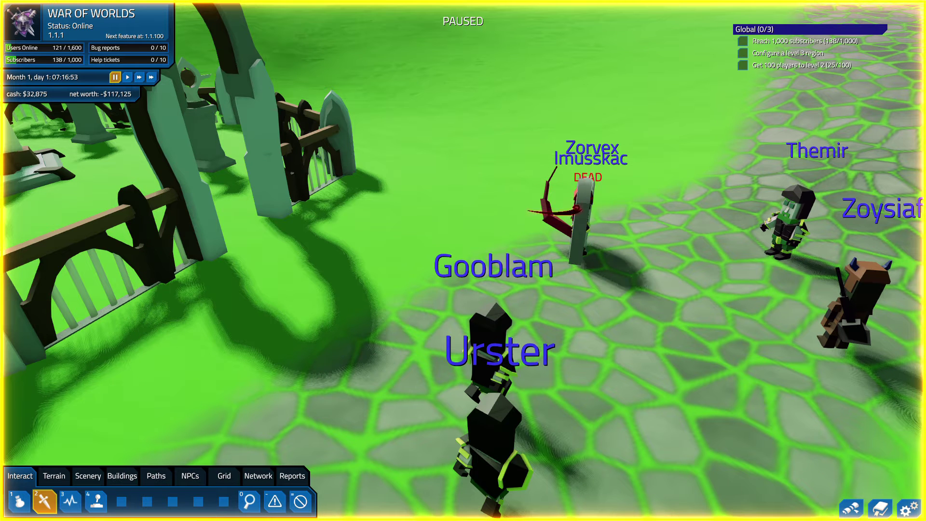
Step: Resume at normal speed and pan along the cobbled path between graveyard and players
click(127, 76)
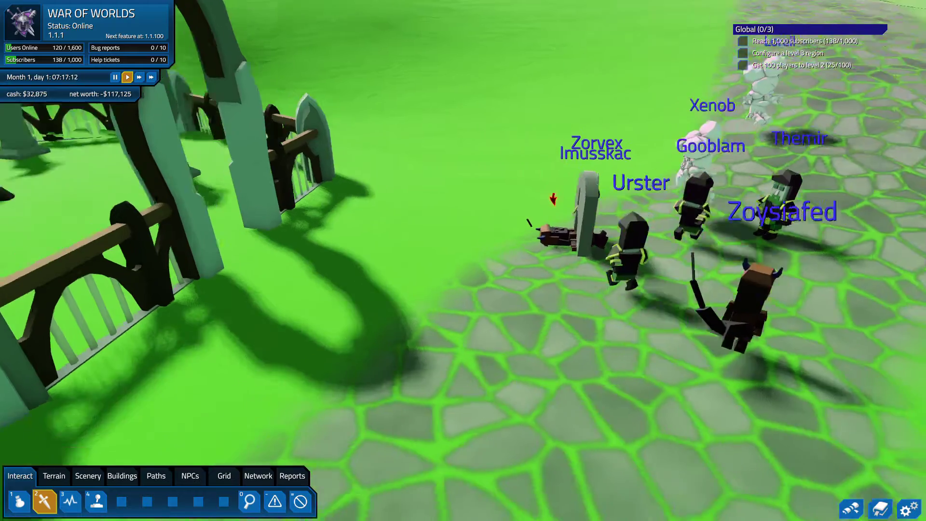
key(d)
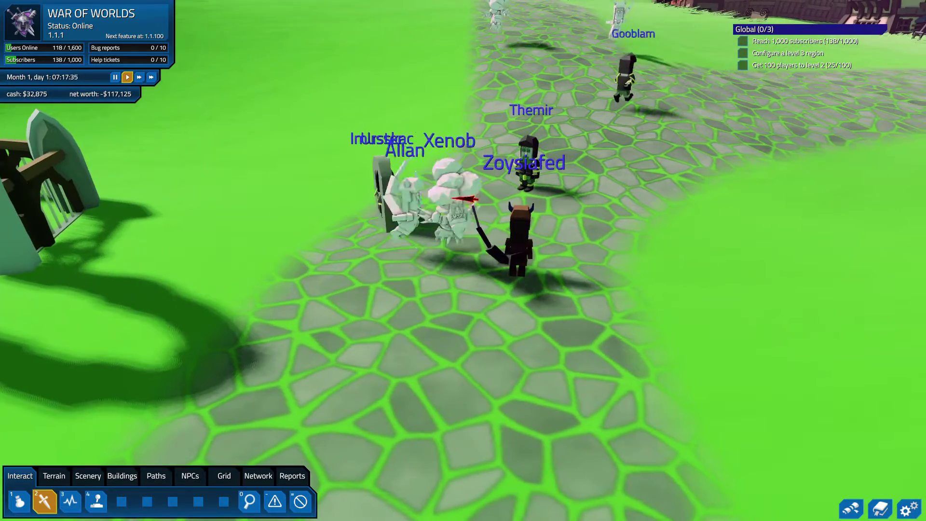
key(d)
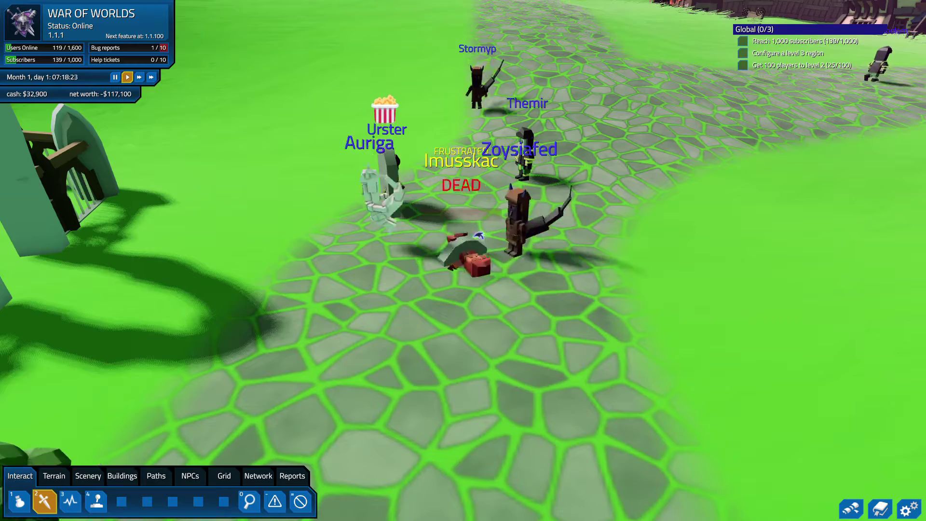
key(a)
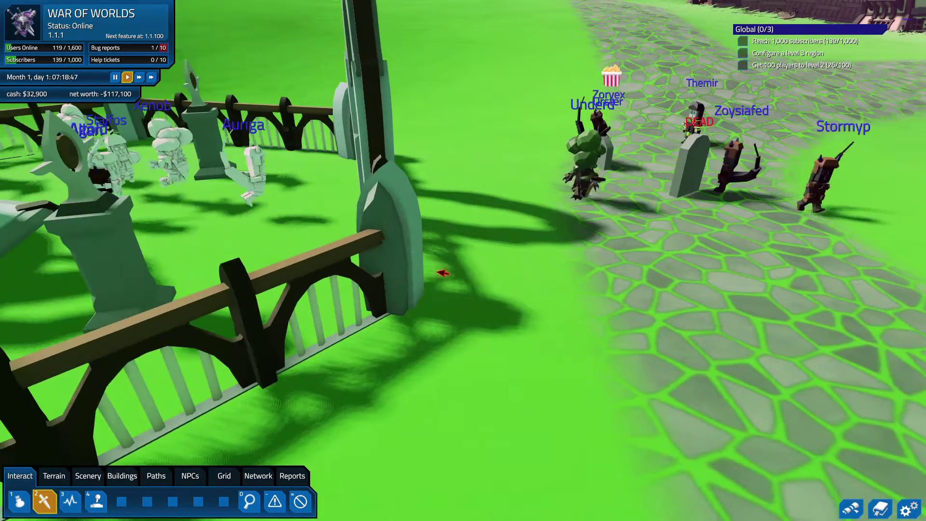
key(d)
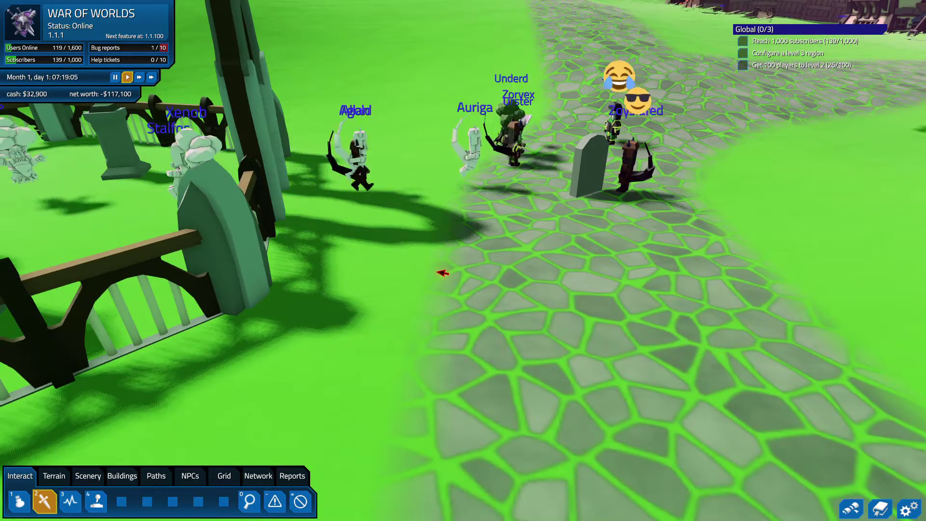
key(a)
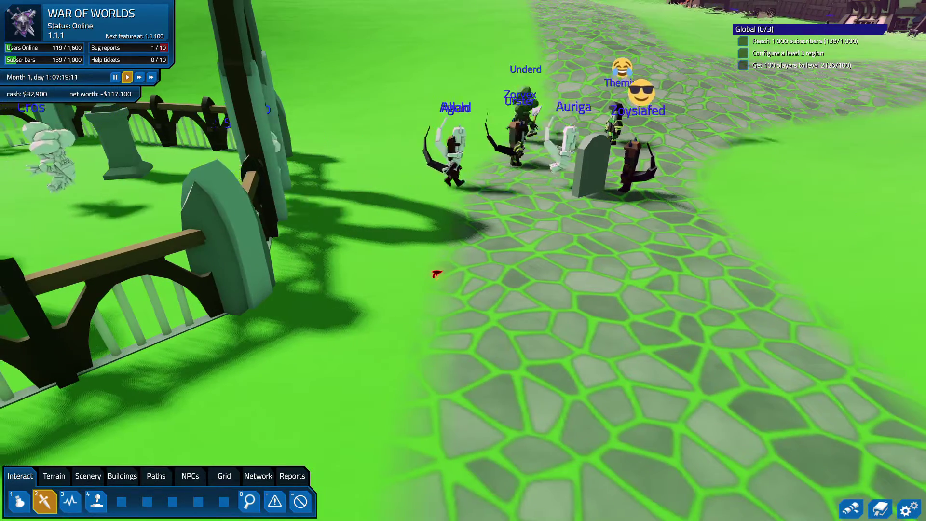
key(d)
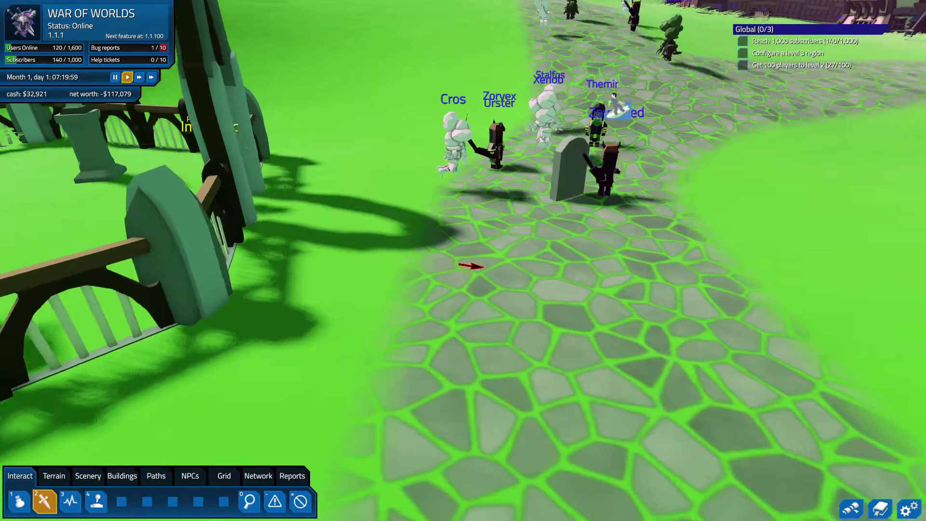
key(w)
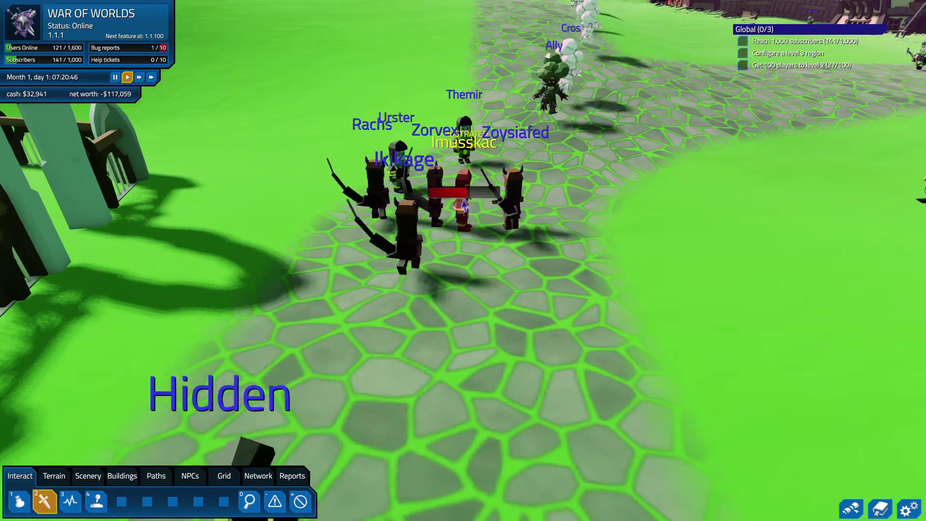
key(a)
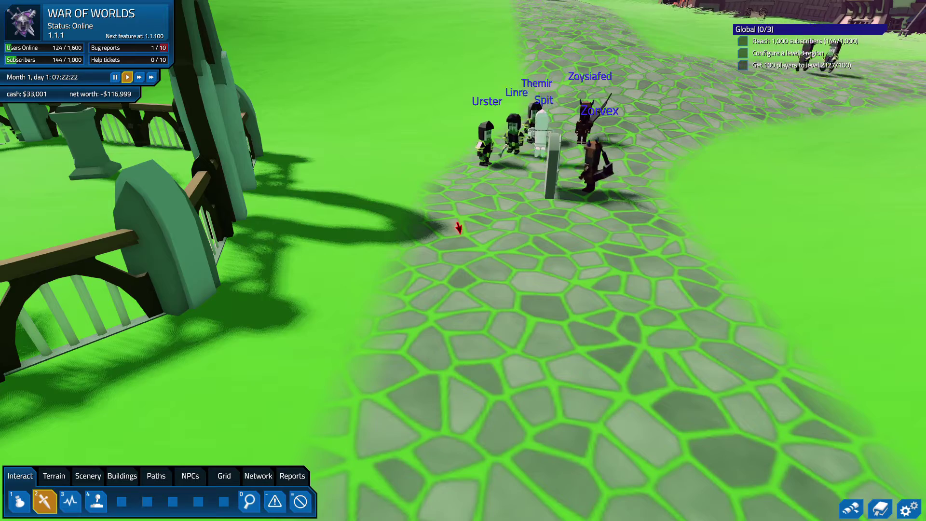
key(a)
key(d)
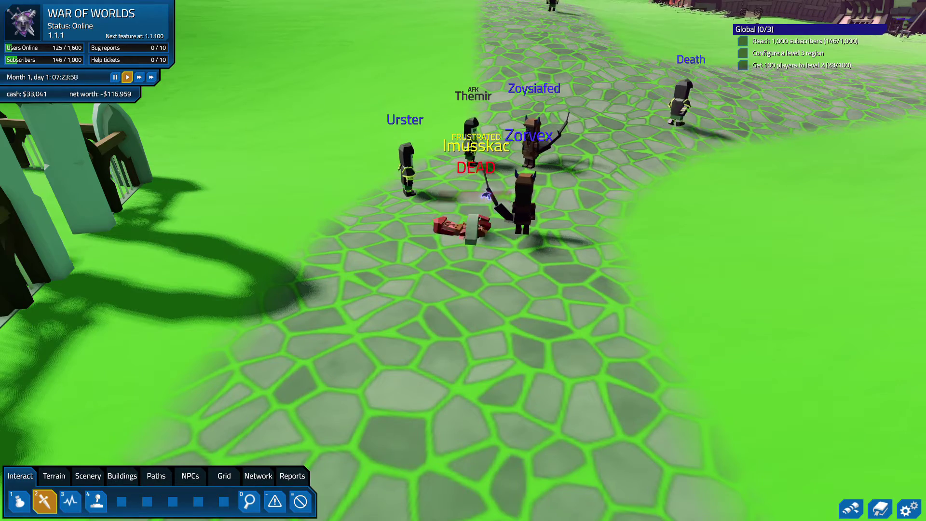
key(a)
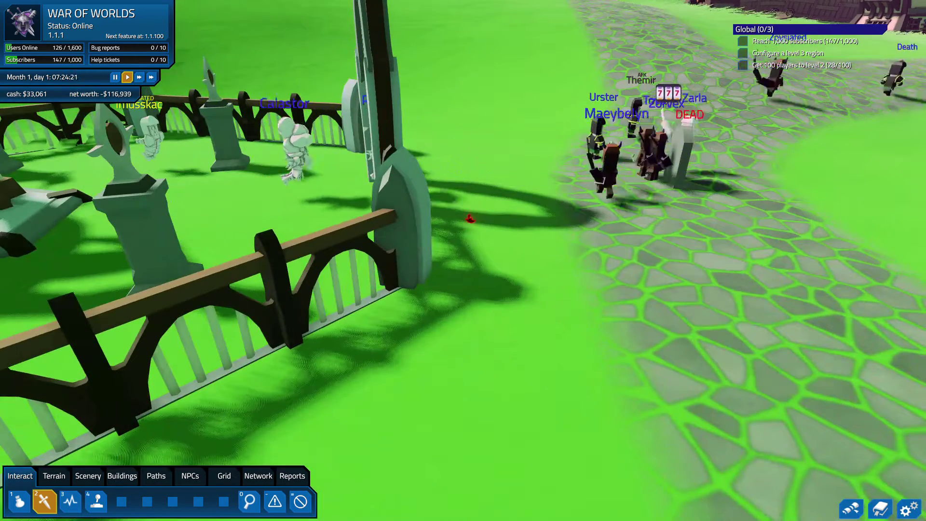
key(a)
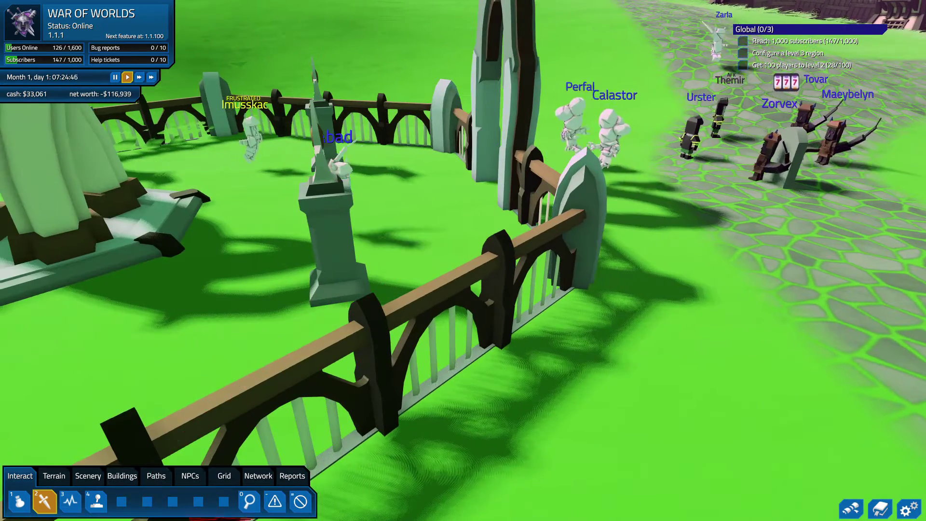
Step: Switch to Detect Cheaters, then Take Control, while orbiting around the graveyard fence
click(249, 500)
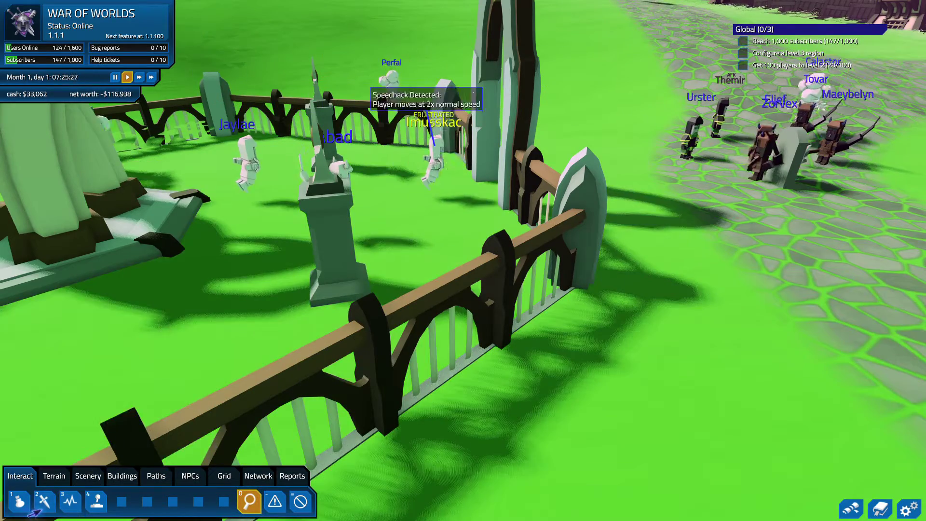
click(43, 500)
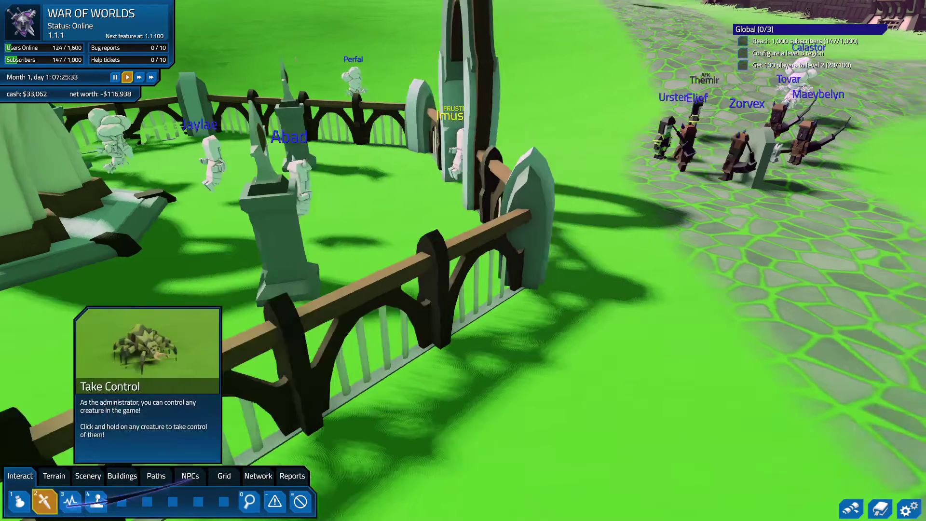
key(d)
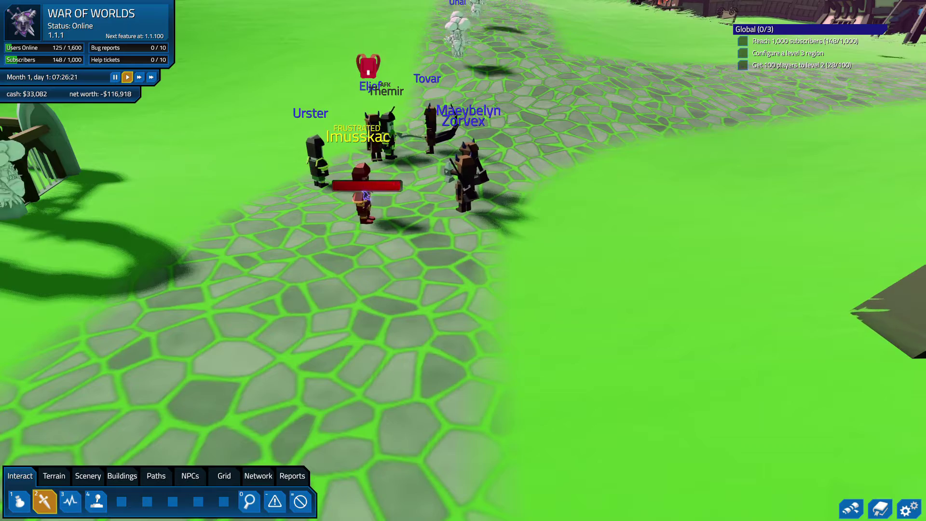
key(q)
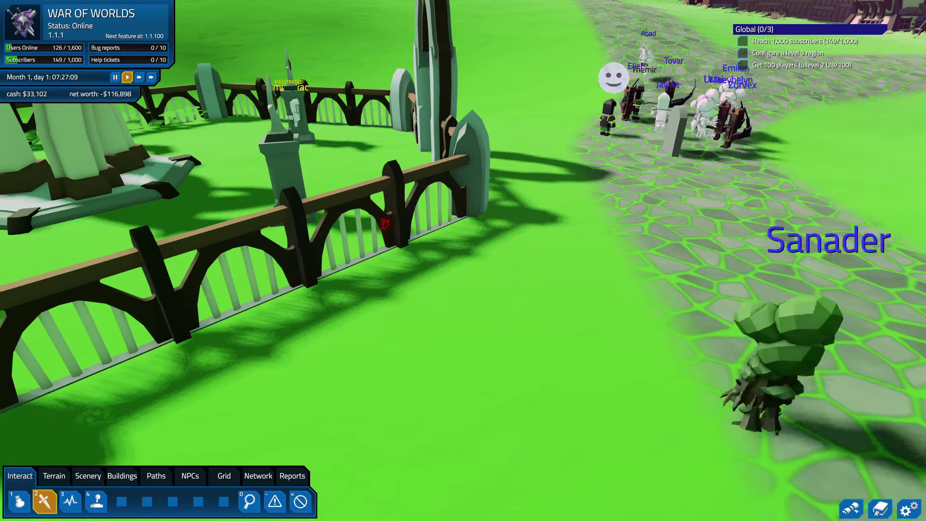
key(e)
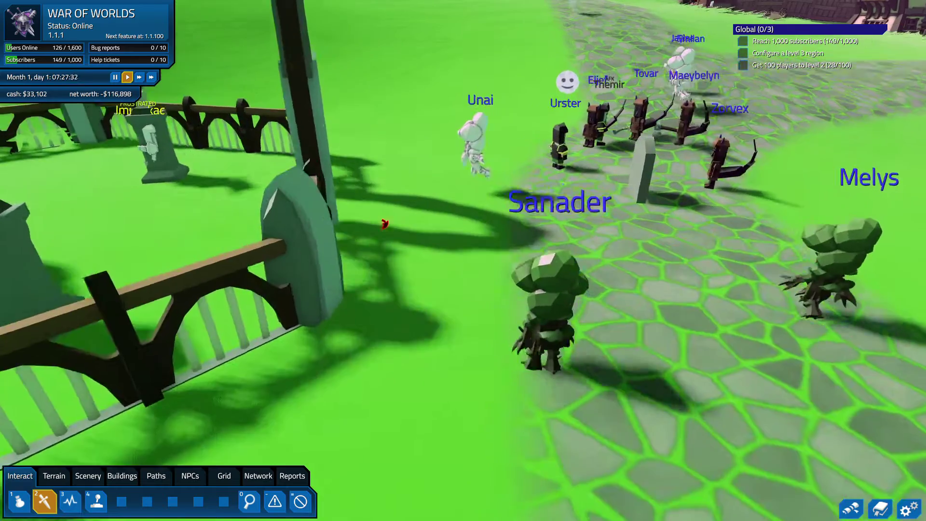
key(q)
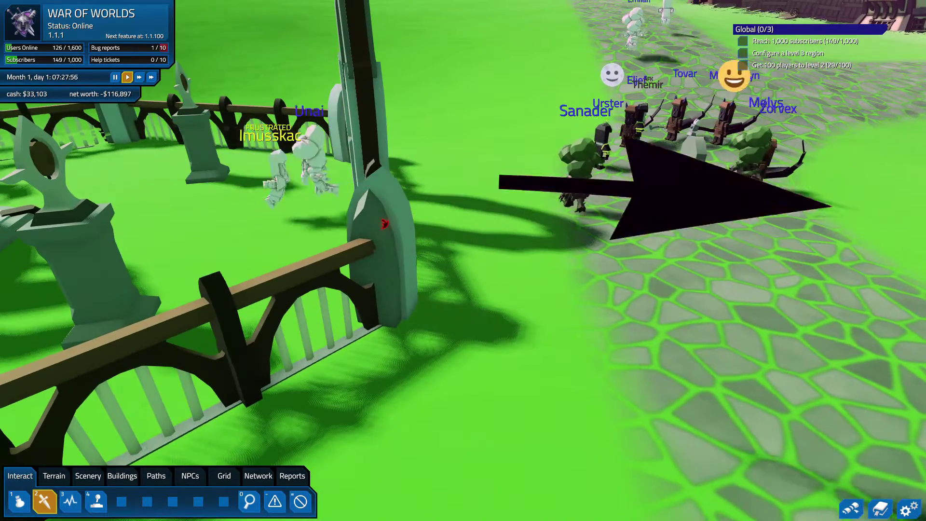
key(e)
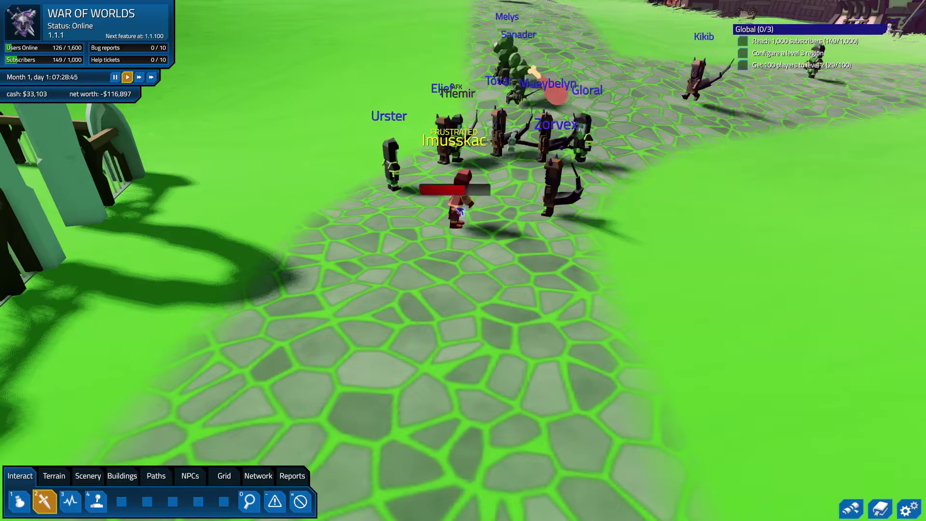
key(q)
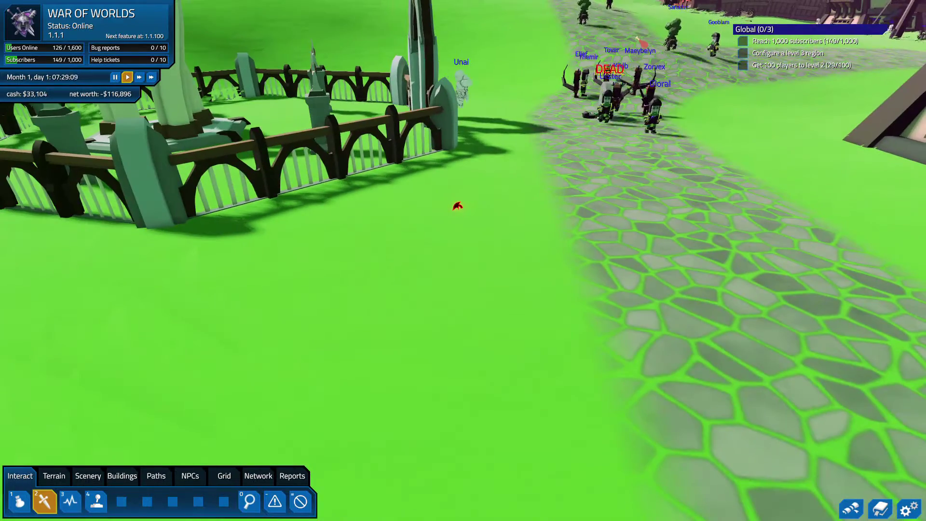
scroll(458, 205, up, 5)
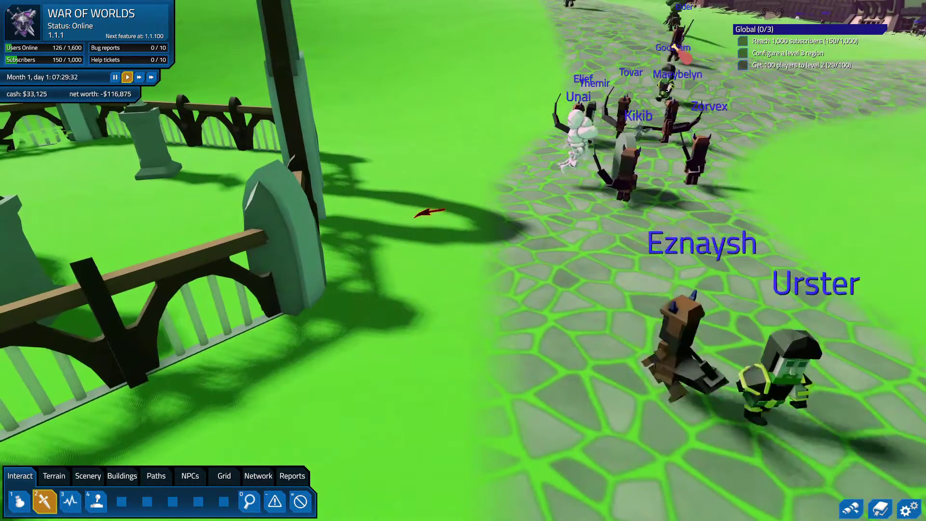
scroll(262, 305, down, 5)
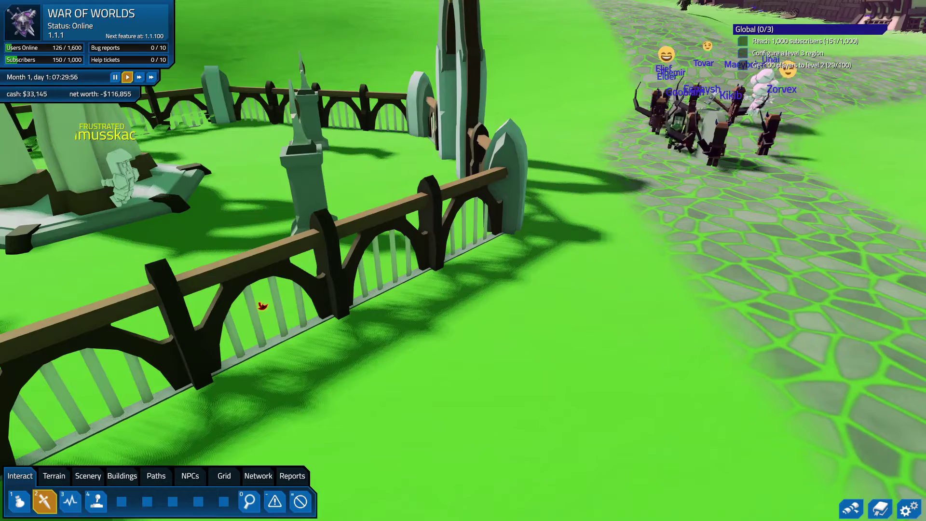
Step: Frame the player group on the cobbled path beside the fence and gravestones
key(d)
key(w)
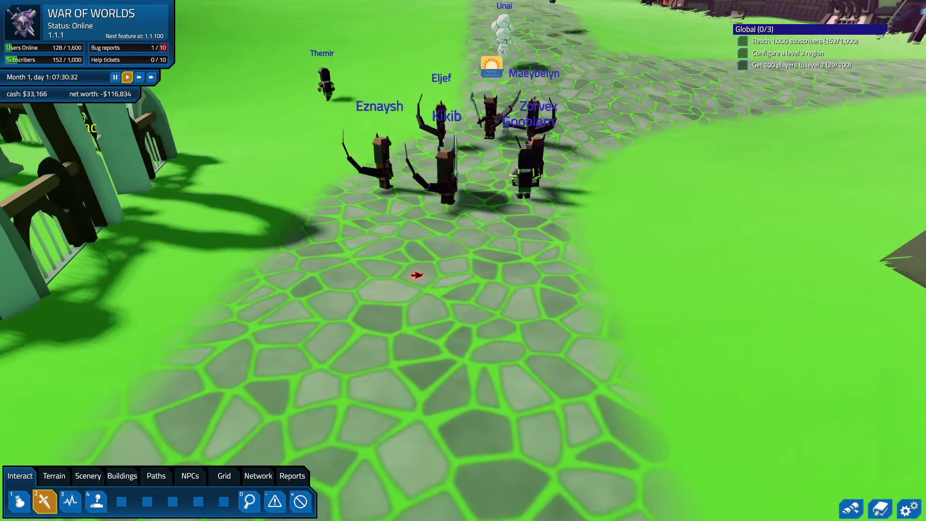
scroll(417, 275, up, 2)
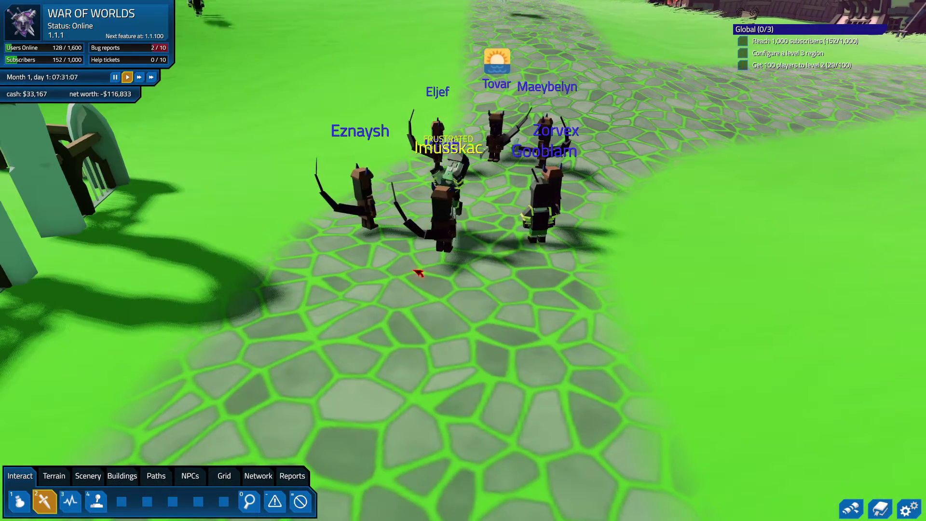
key(d)
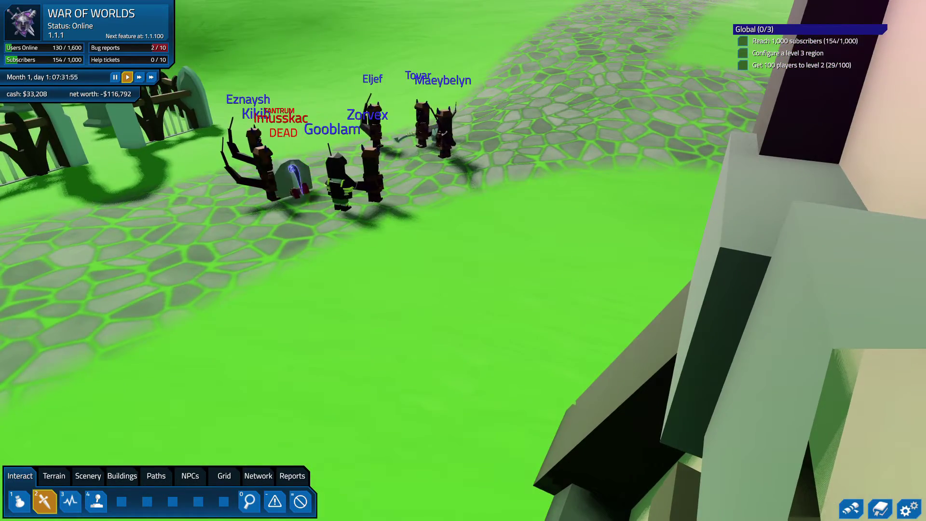
key(a)
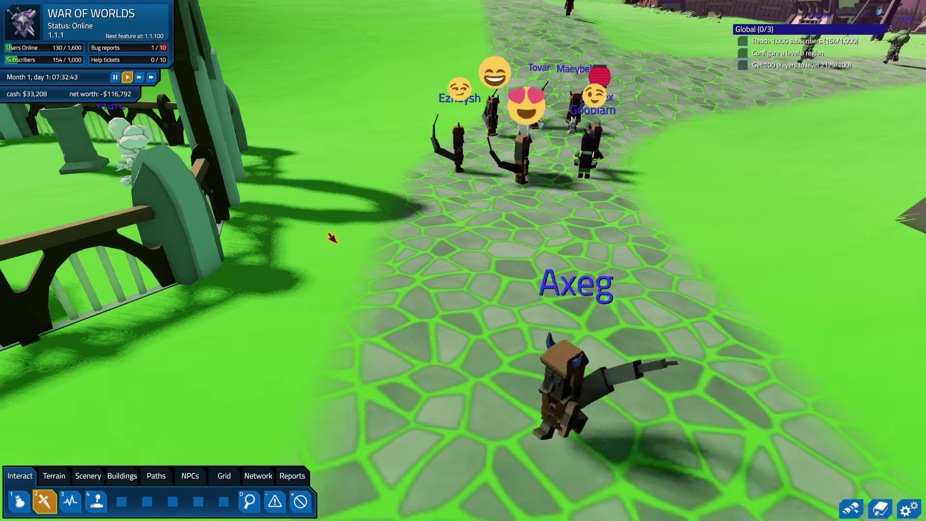
key(d)
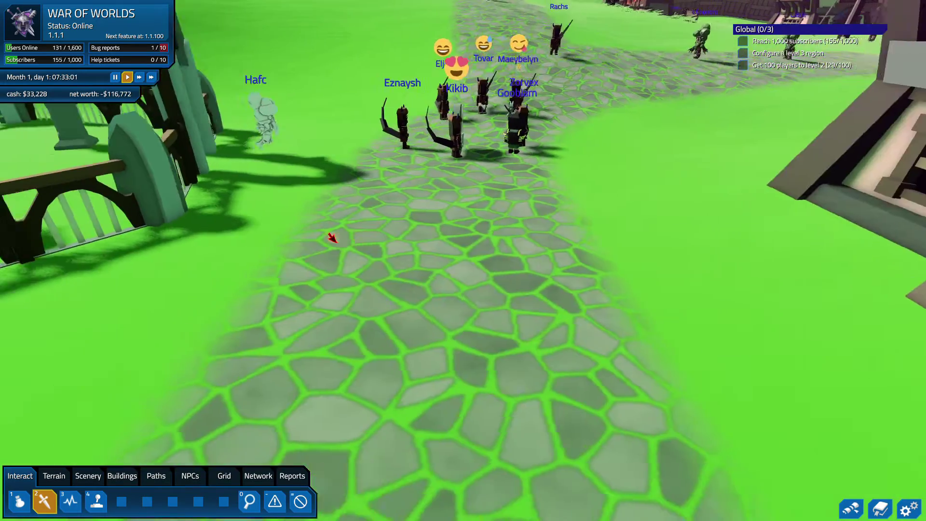
key(a)
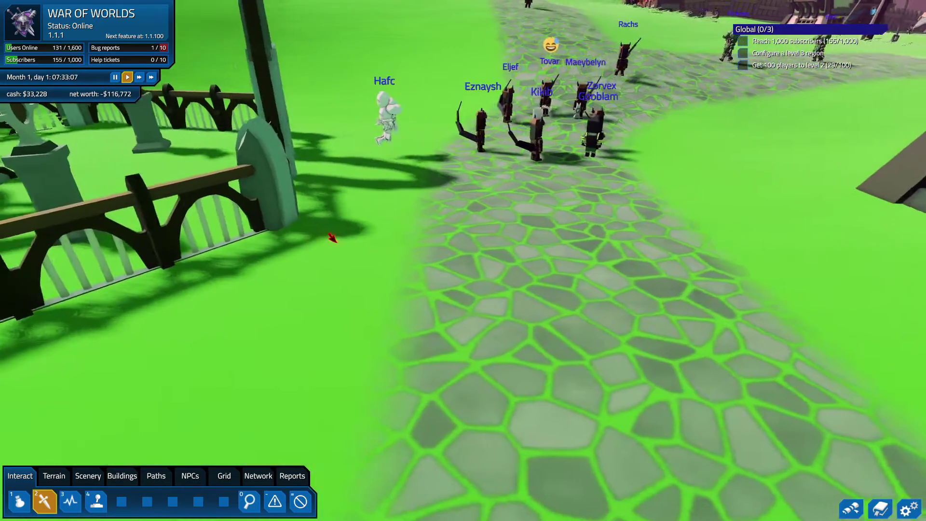
key(d)
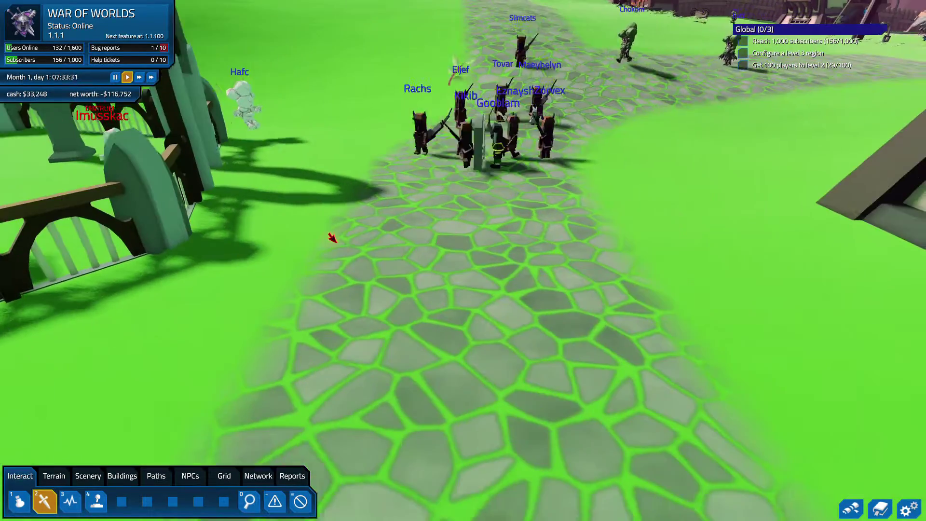
key(d)
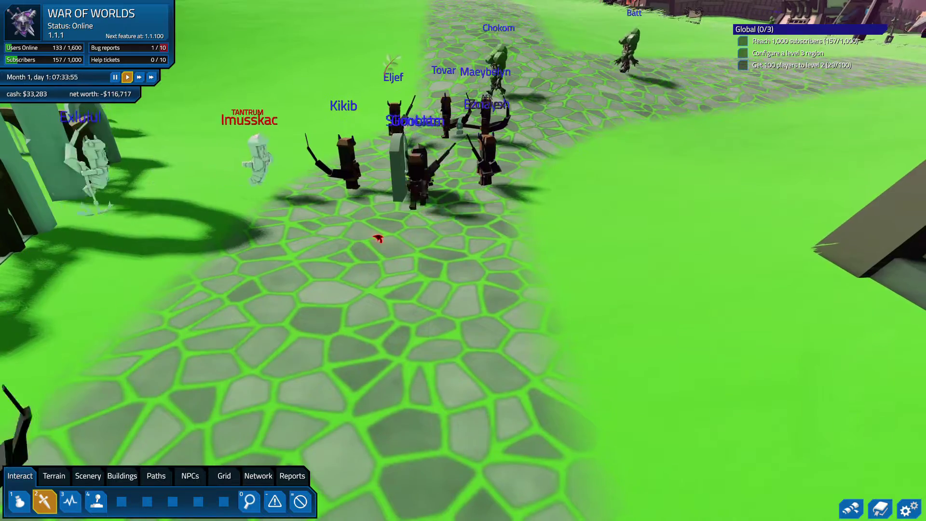
key(w)
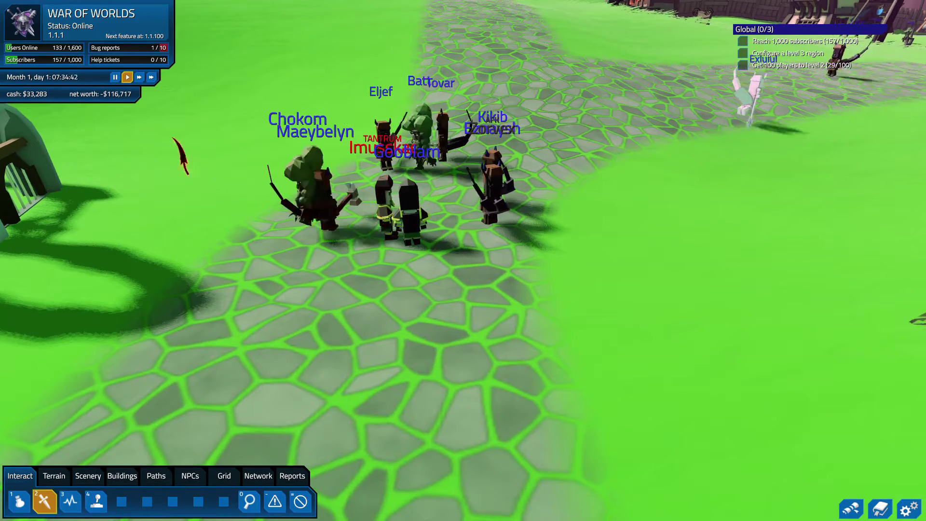
key(a)
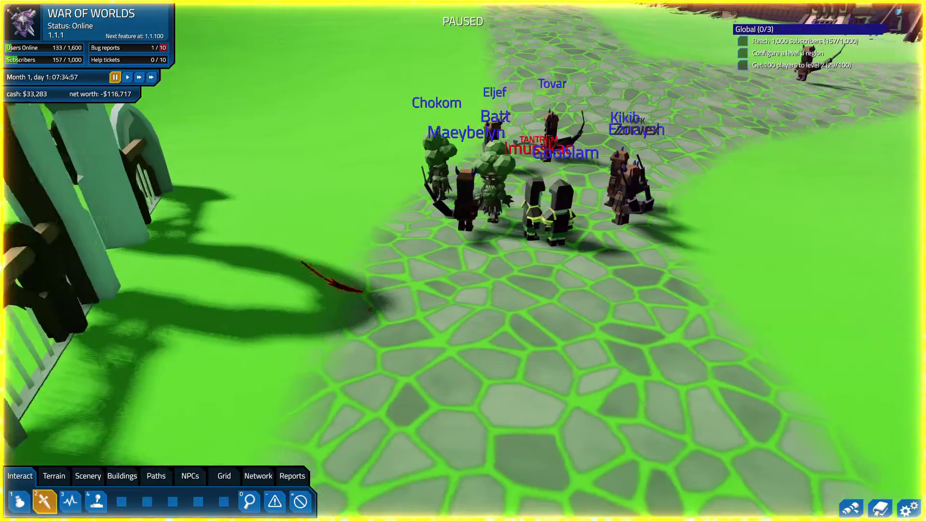
key(w)
click(248, 501)
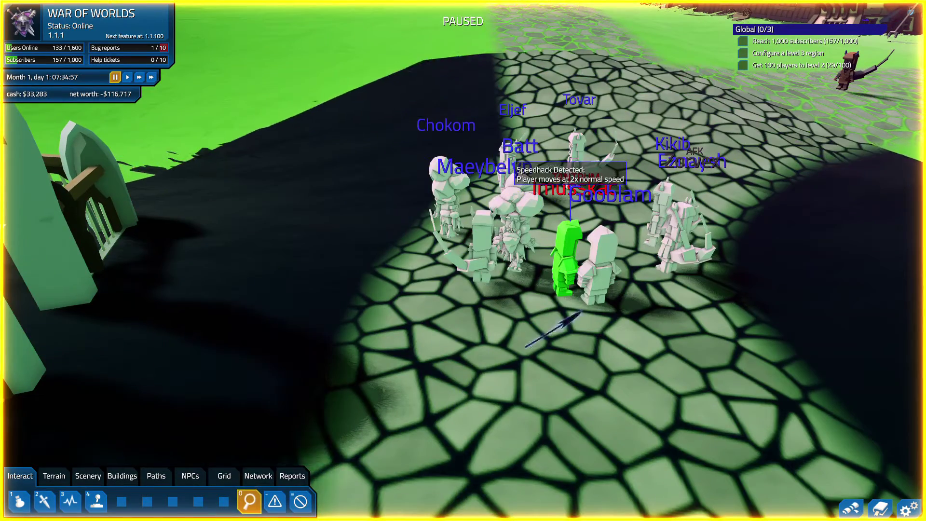
click(247, 501)
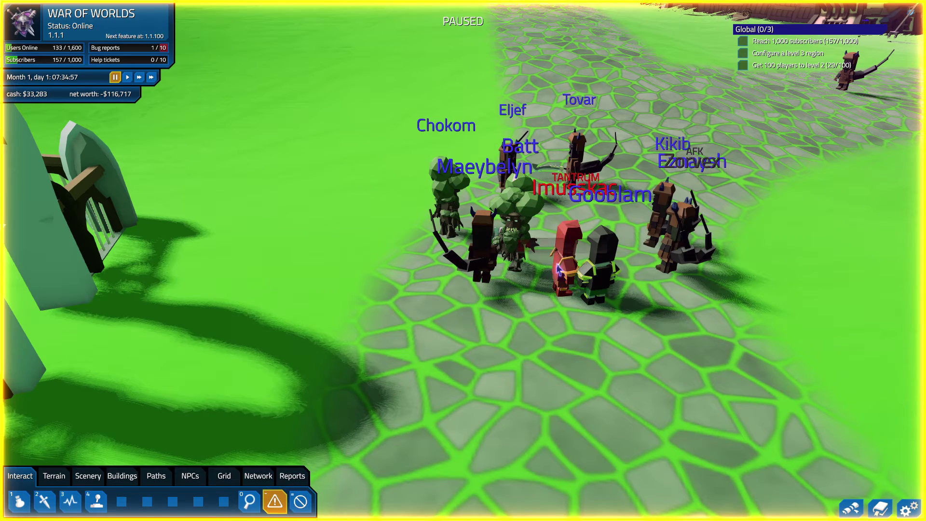
key(s)
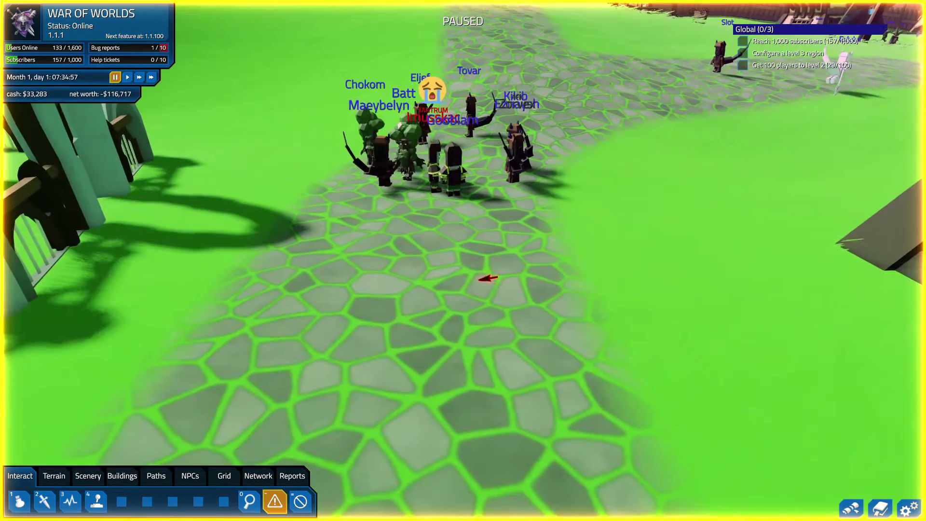
Step: Pan past the village and beach to the grassy field with a skeleton by a dark pool
key(0)
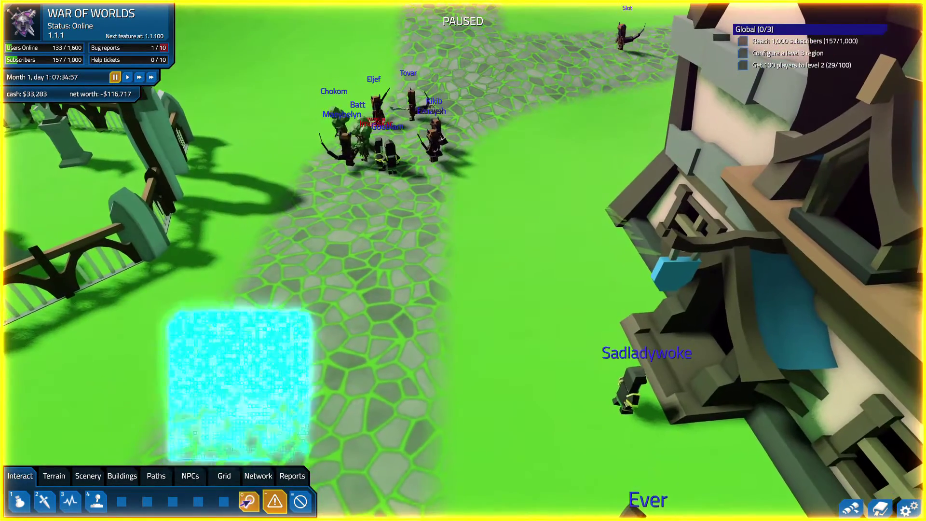
scroll(348, 170, down, 3)
scroll(348, 169, down, 3)
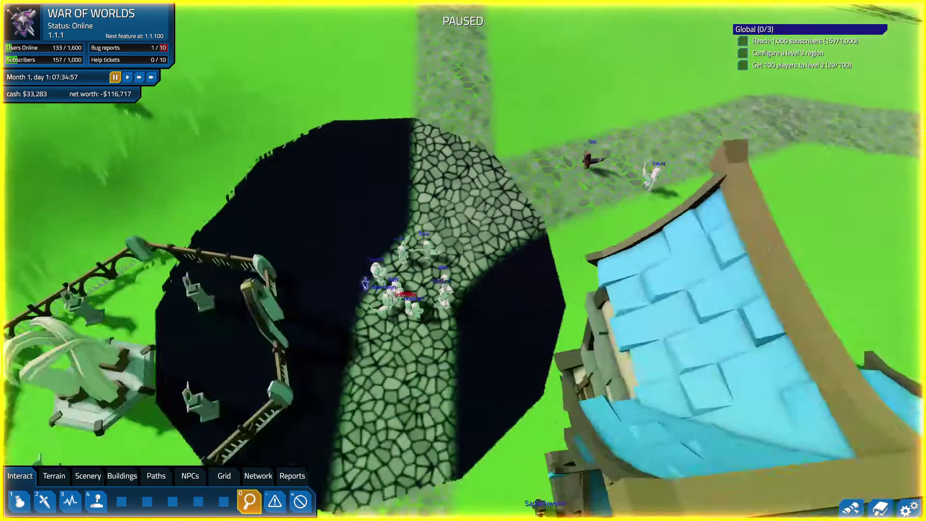
scroll(376, 156, down, 3)
scroll(403, 142, down, 2)
key(e)
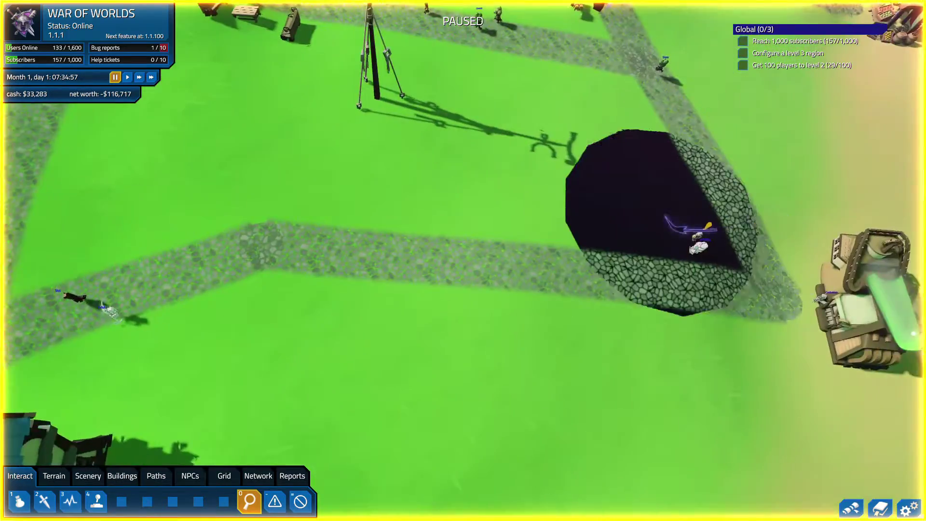
key(d)
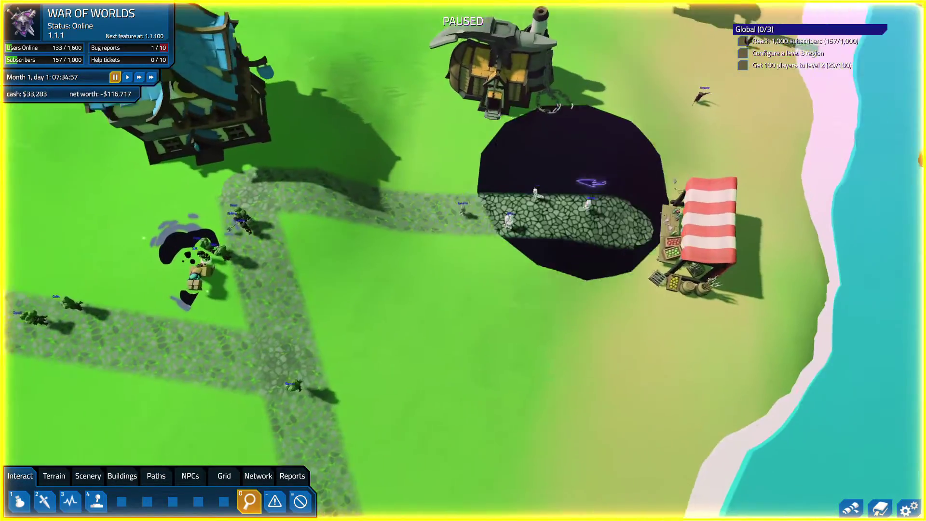
scroll(571, 178, down, 3)
scroll(571, 177, down, 3)
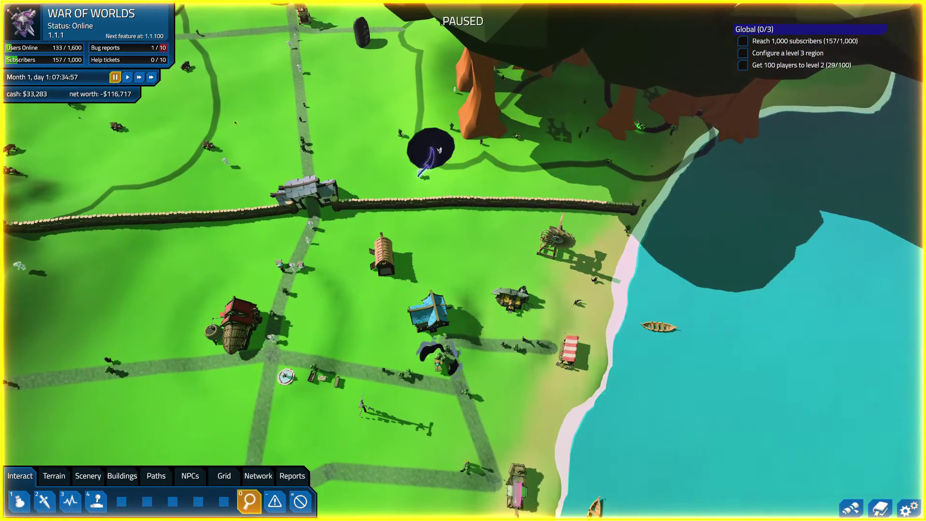
key(a)
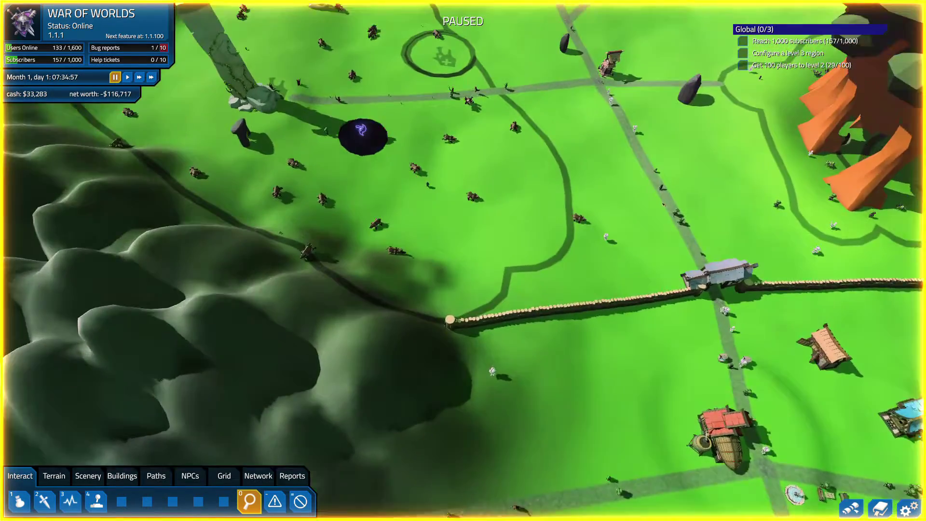
scroll(362, 132, up, 3)
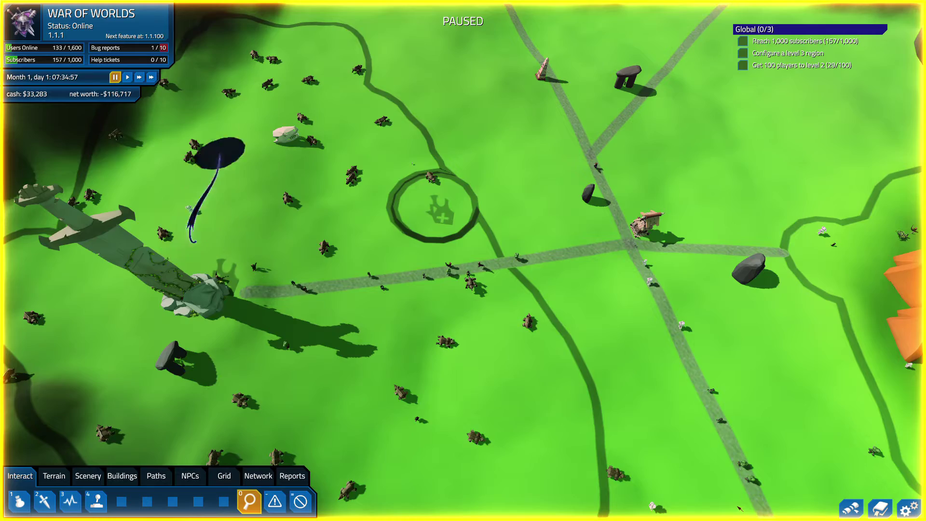
key(w)
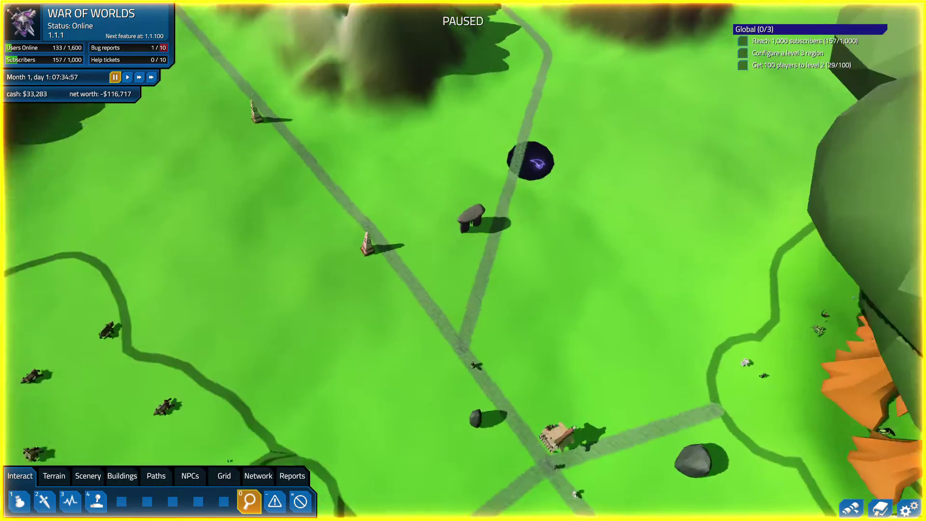
scroll(435, 152, up, 5)
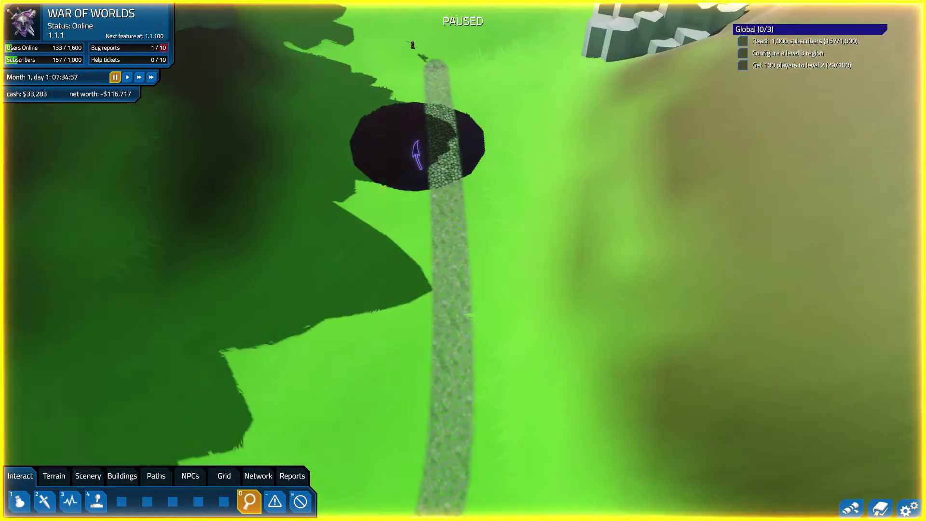
key(w)
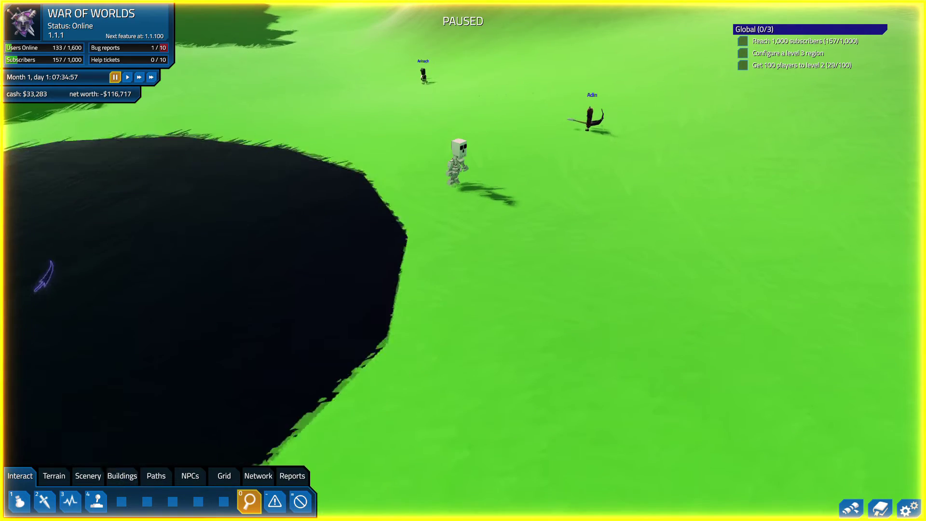
click(128, 78)
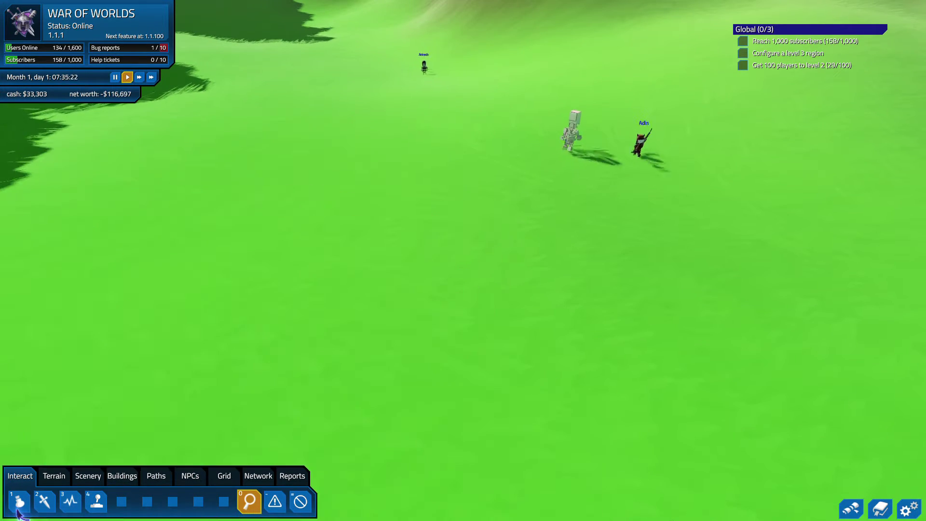
click(18, 504)
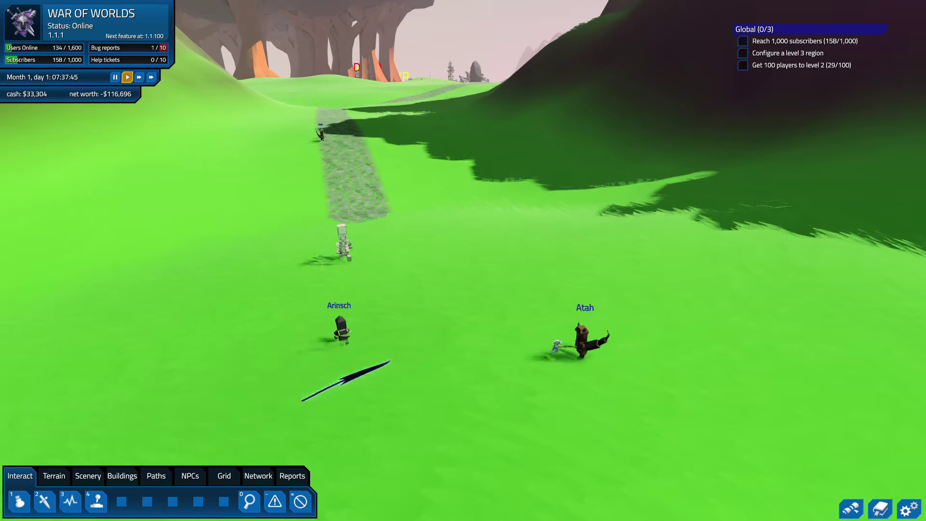
click(321, 310)
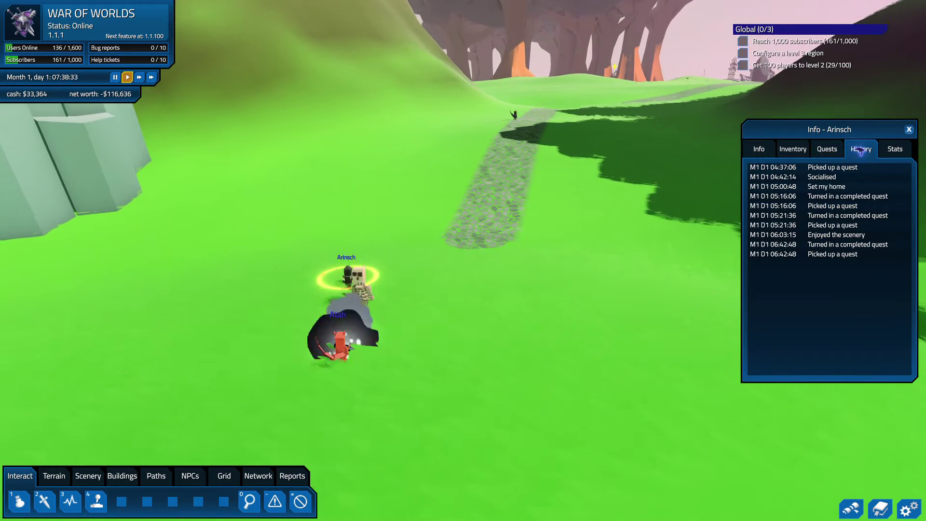
click(892, 153)
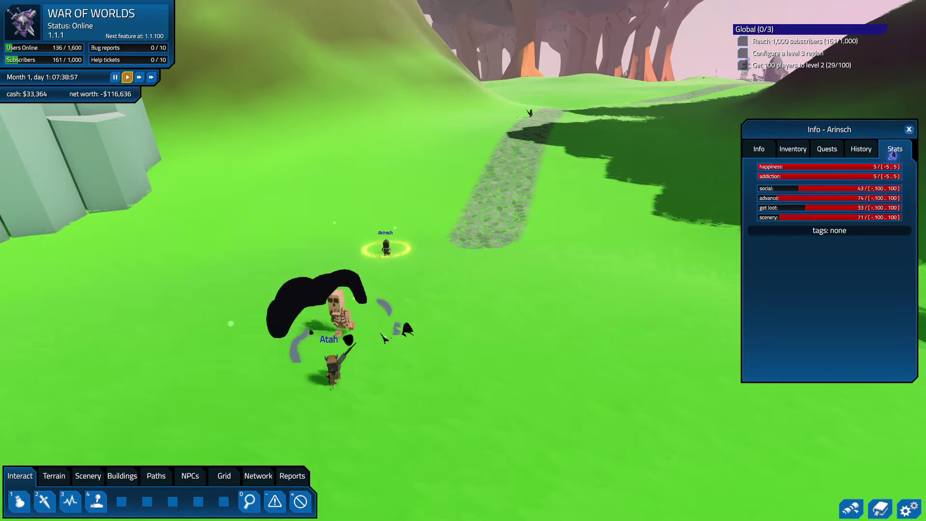
click(909, 130)
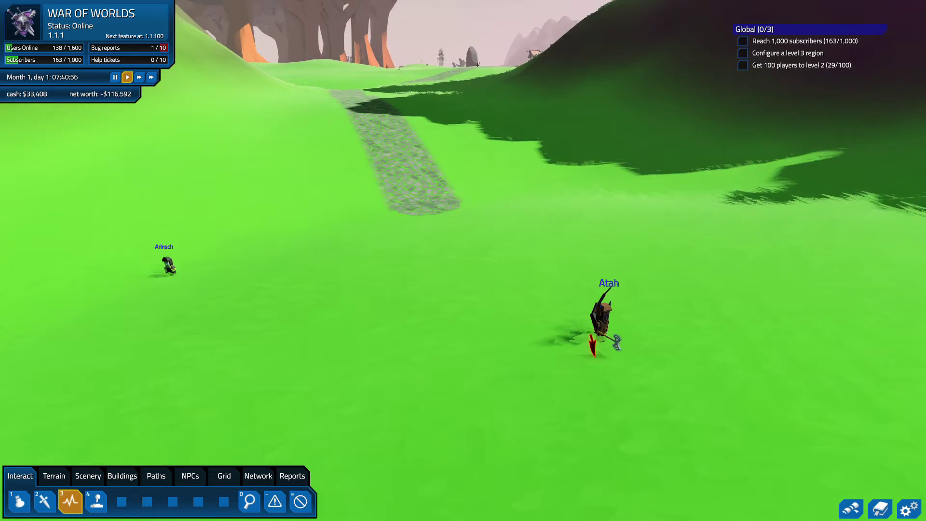
scroll(463, 260, down, 5)
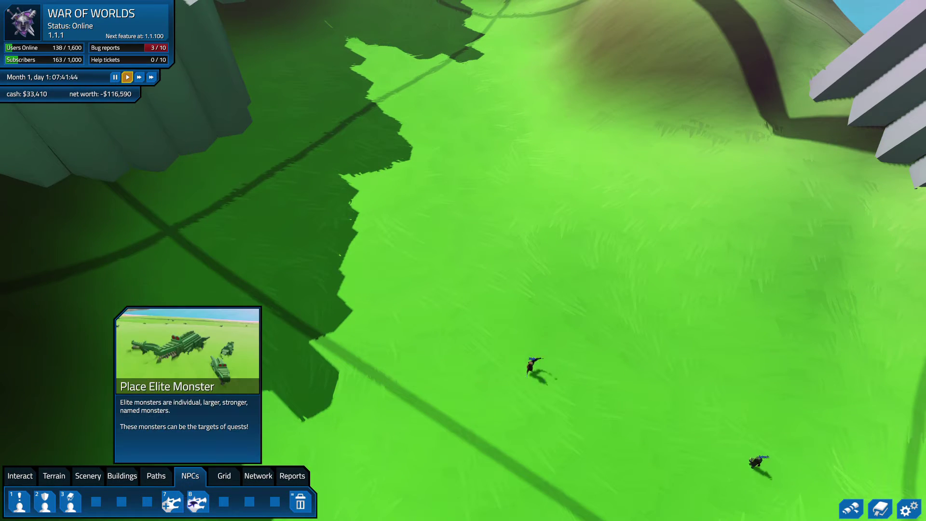
scroll(486, 402, down, 5)
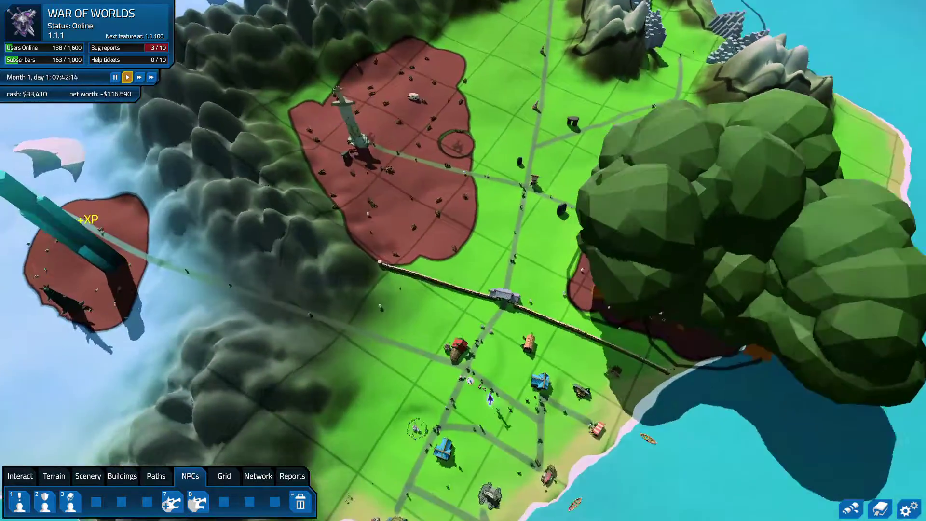
scroll(489, 398, up, 2)
scroll(490, 397, up, 2)
scroll(490, 393, up, 2)
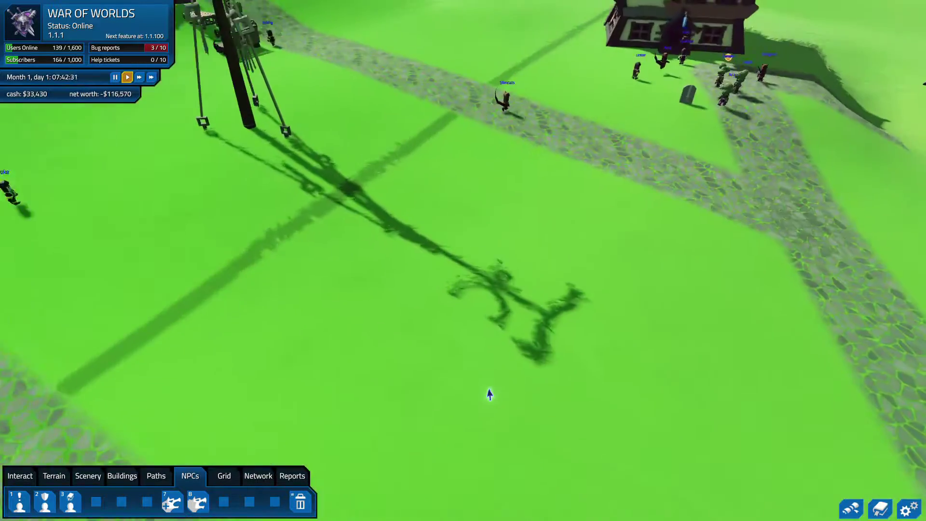
scroll(515, 390, up, 1)
scroll(514, 390, down, 2)
scroll(568, 378, down, 2)
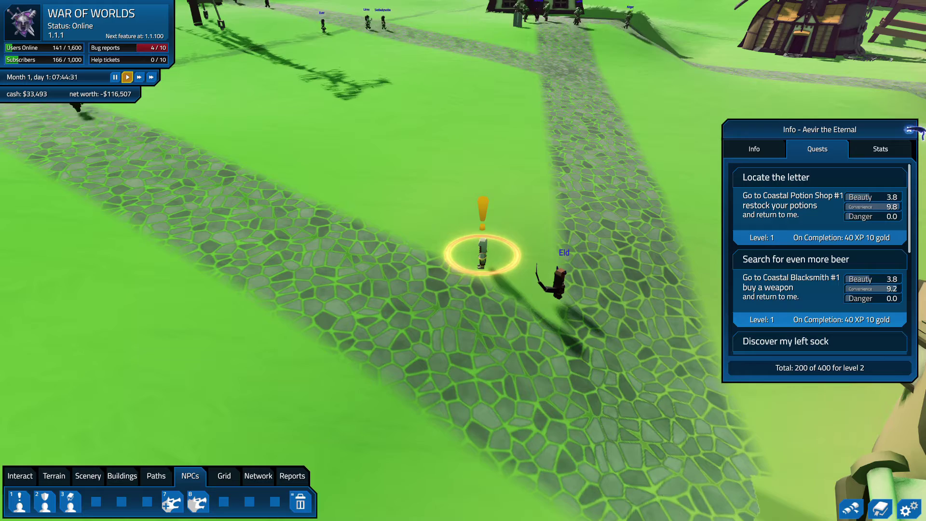
scroll(362, 223, down, 10)
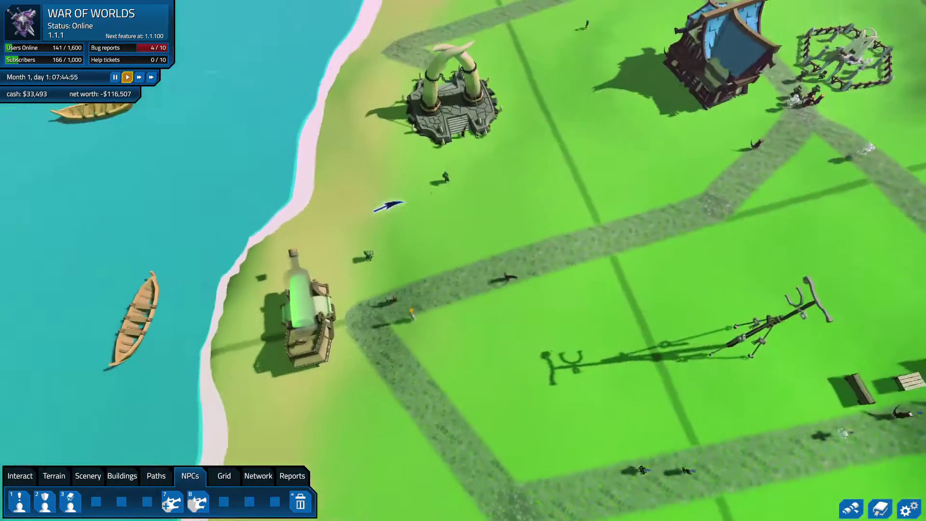
scroll(531, 229, up, 3)
scroll(549, 218, up, 3)
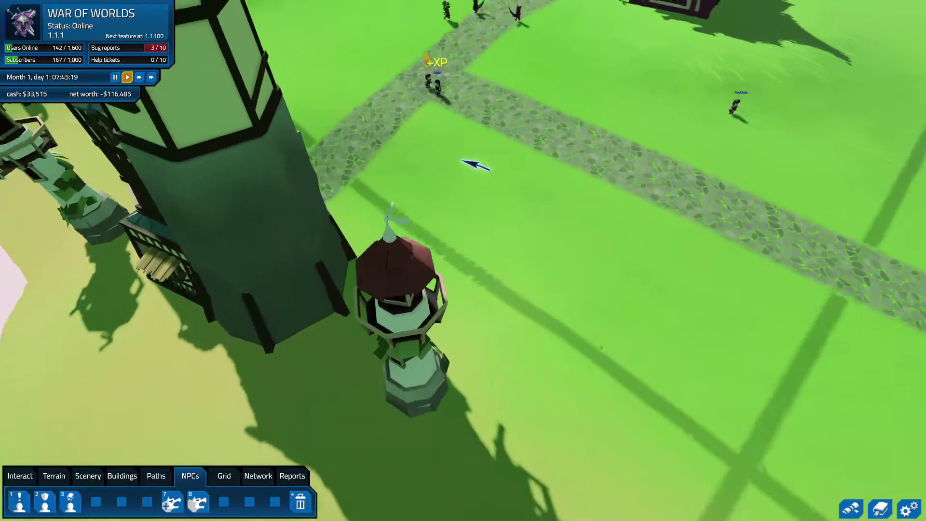
scroll(475, 166, up, 2)
scroll(475, 162, up, 2)
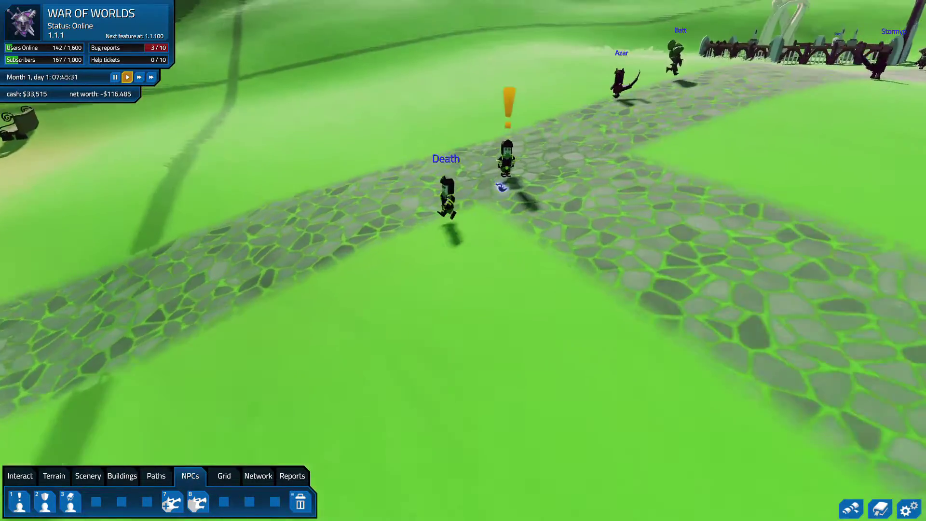
click(528, 187)
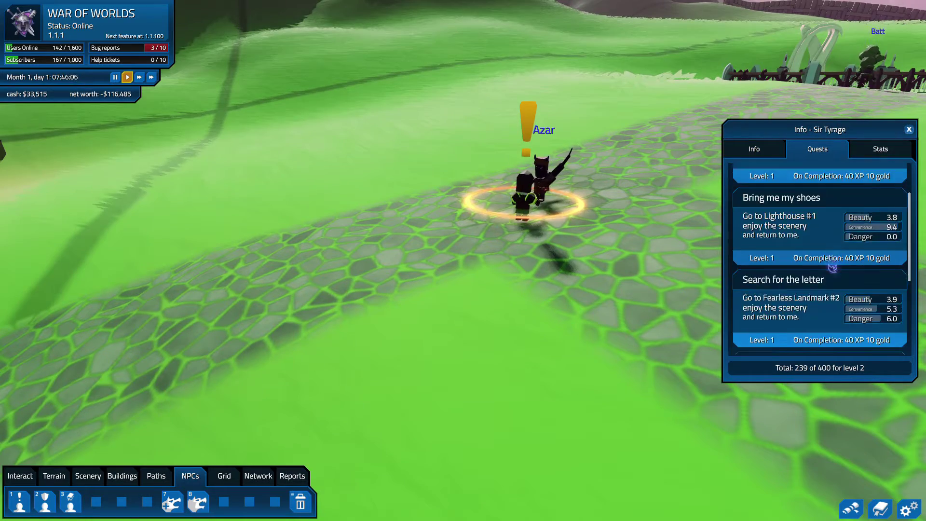
scroll(652, 241, down, 3)
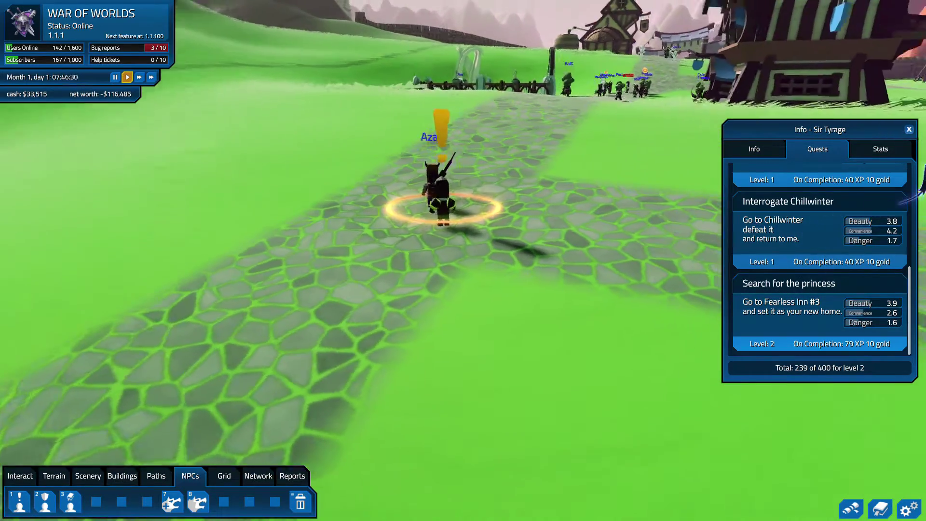
scroll(630, 241, down, 3)
scroll(619, 242, down, 3)
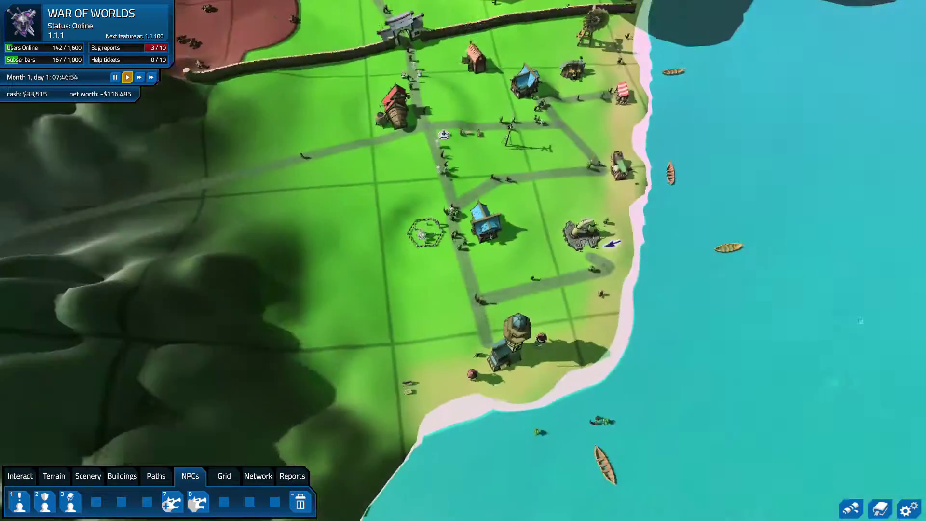
scroll(507, 246, up, 3)
scroll(476, 249, up, 2)
scroll(506, 253, up, 3)
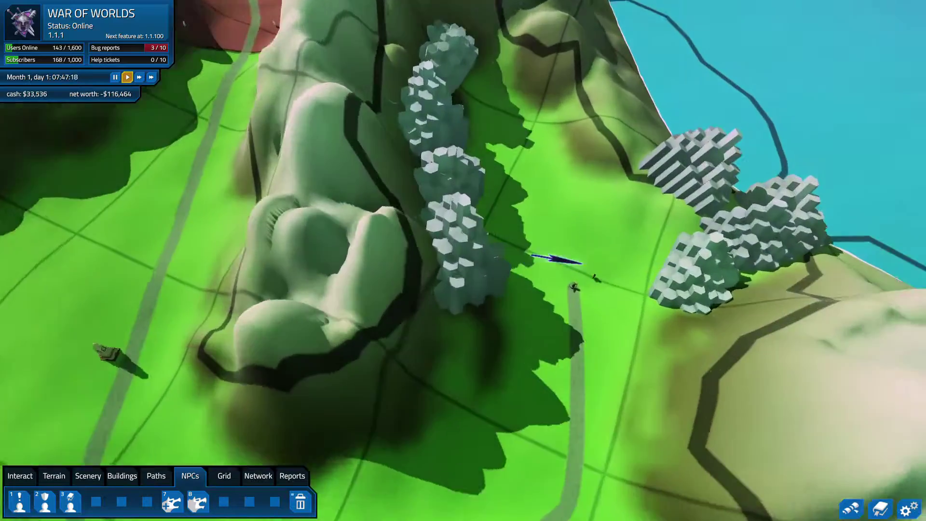
scroll(587, 261, up, 3)
scroll(589, 262, up, 2)
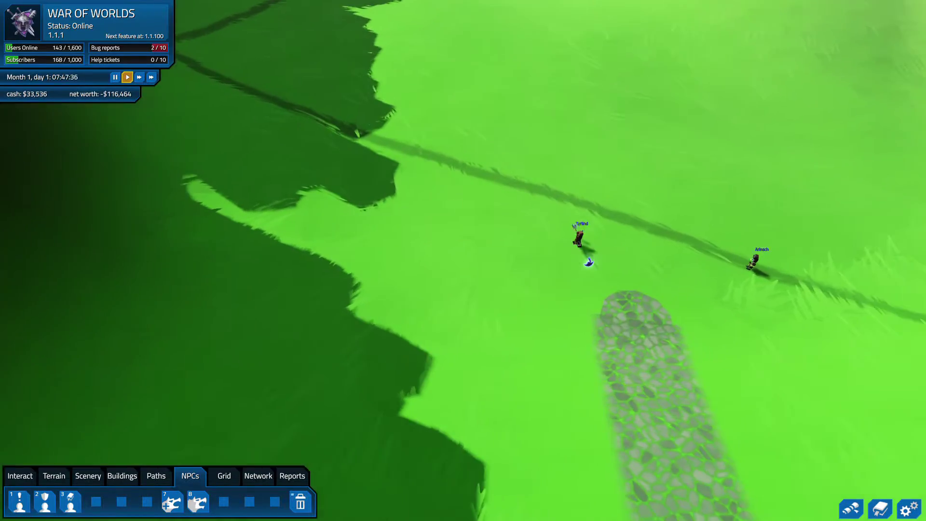
scroll(589, 262, up, 3)
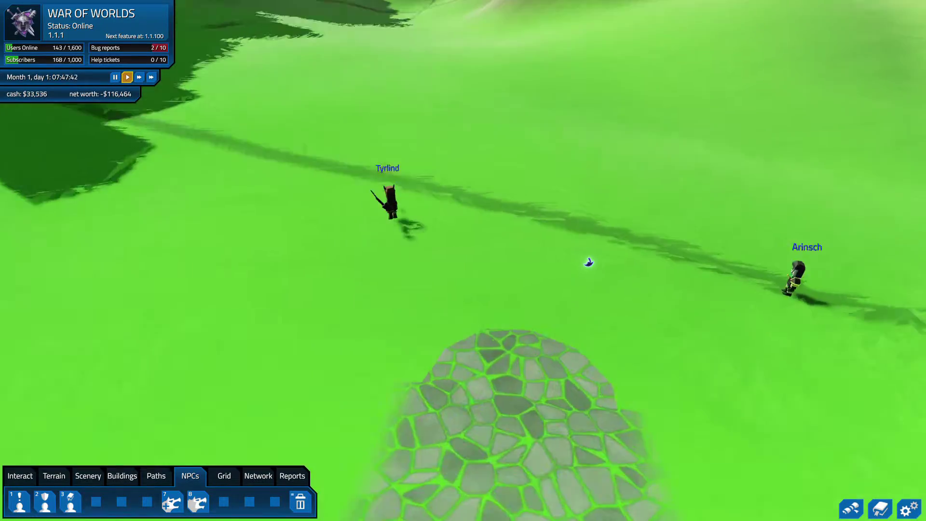
scroll(589, 262, up, 2)
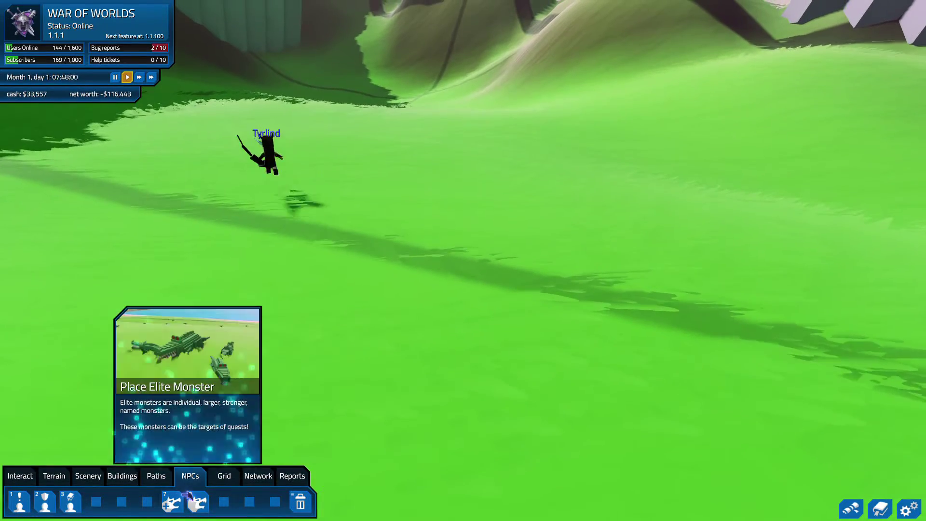
Step: Place a level 1 elite skeleton, Chillwinter, on the grass, check its stats, and speed up time
click(189, 496)
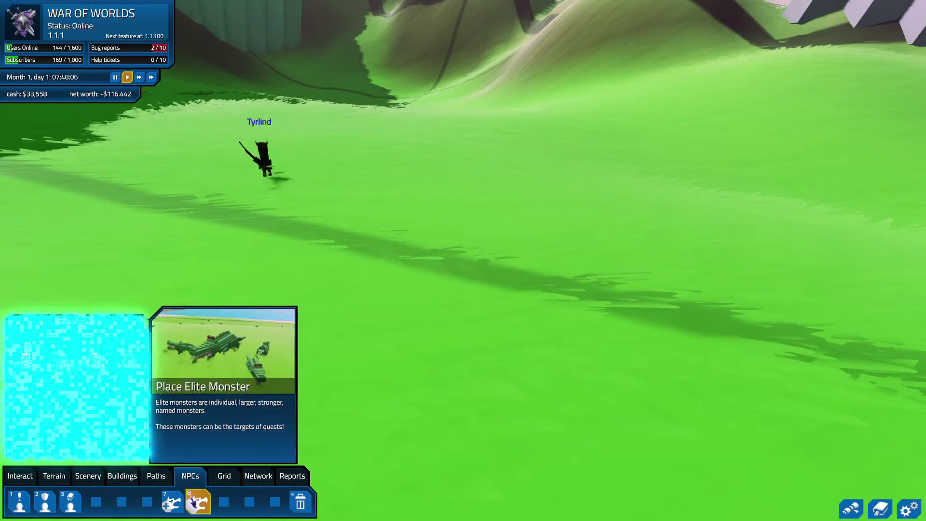
scroll(477, 215, down, 5)
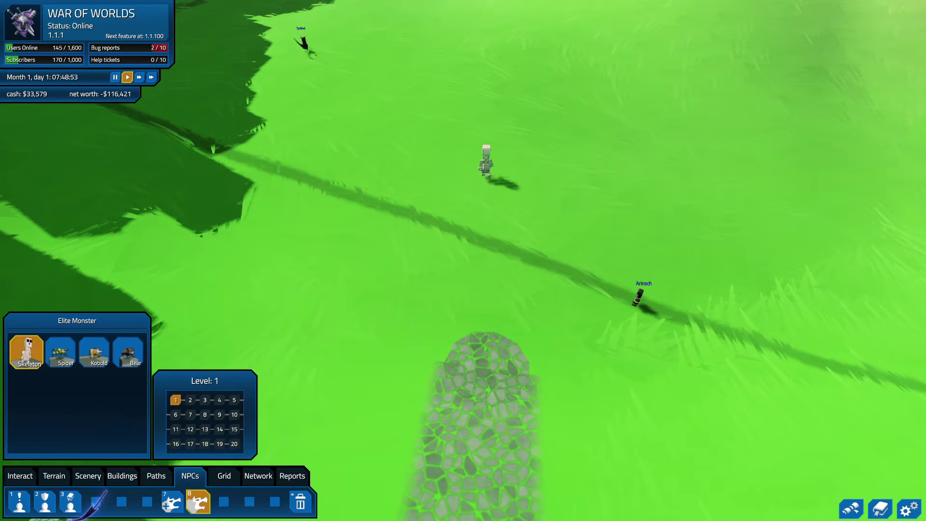
click(478, 141)
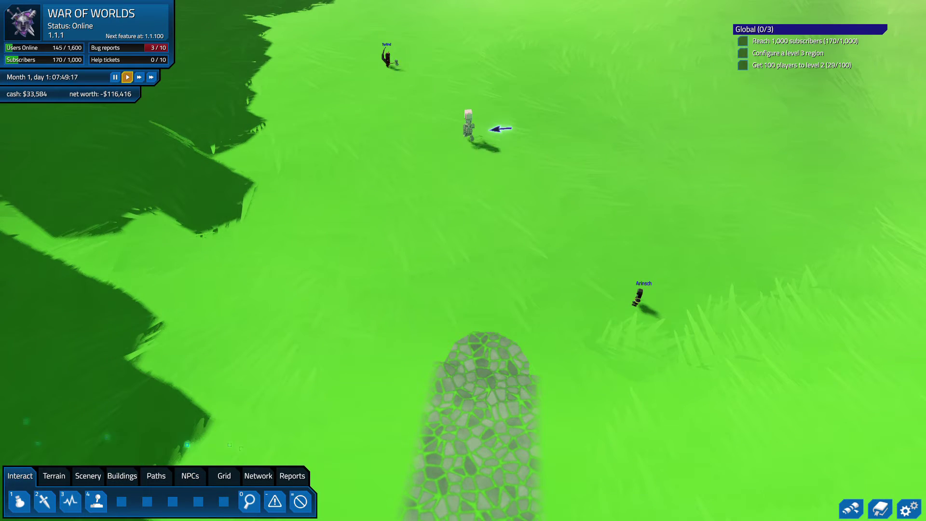
click(470, 125)
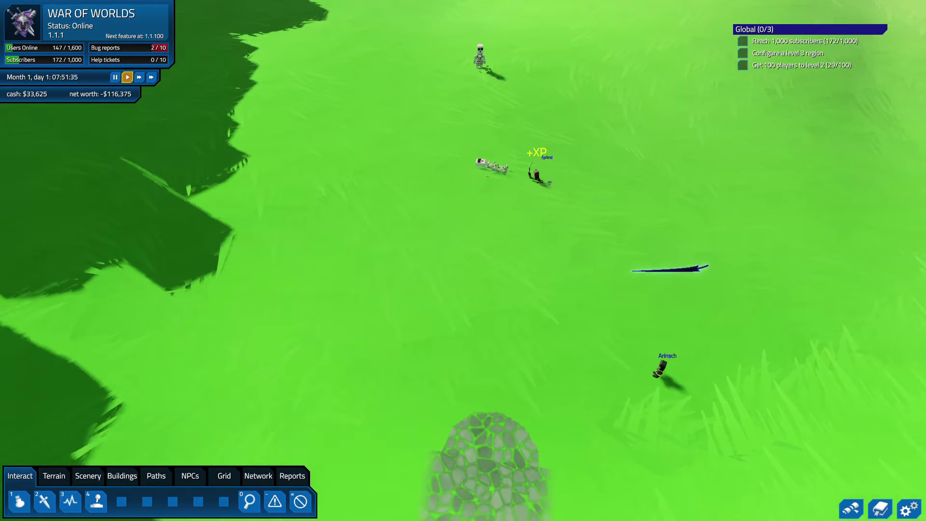
scroll(705, 267, down, 5)
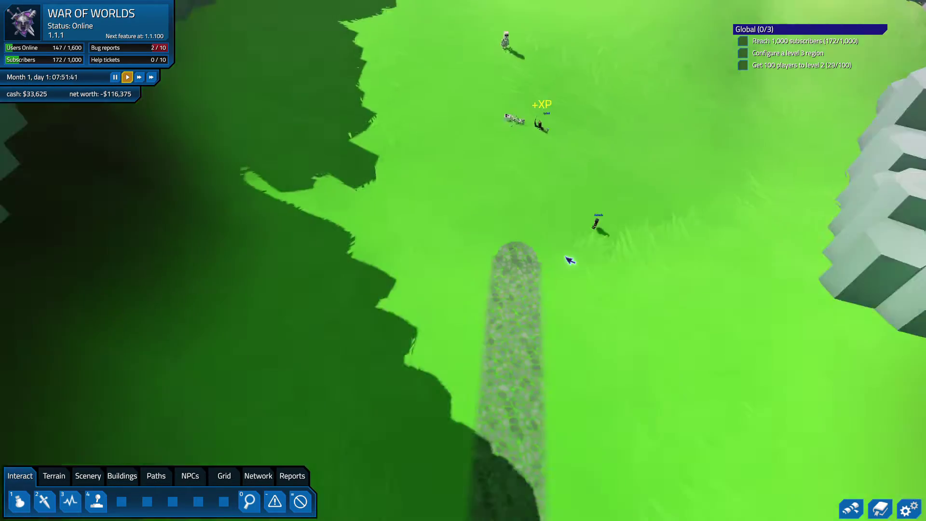
scroll(569, 259, down, 3)
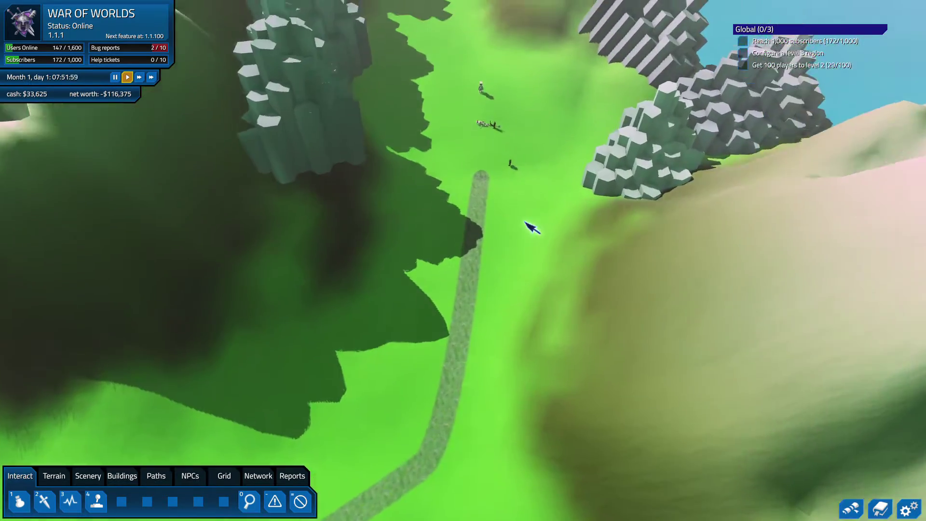
scroll(531, 228, up, 5)
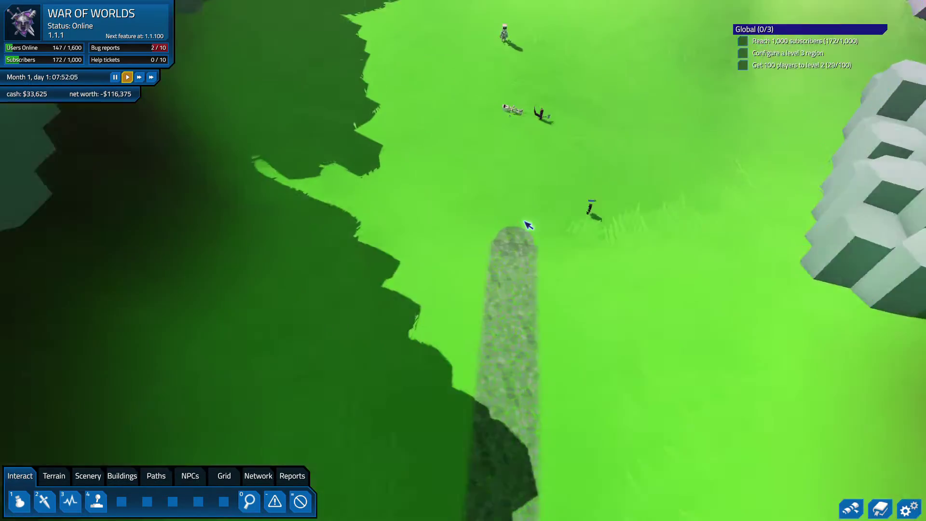
scroll(537, 217, up, 3)
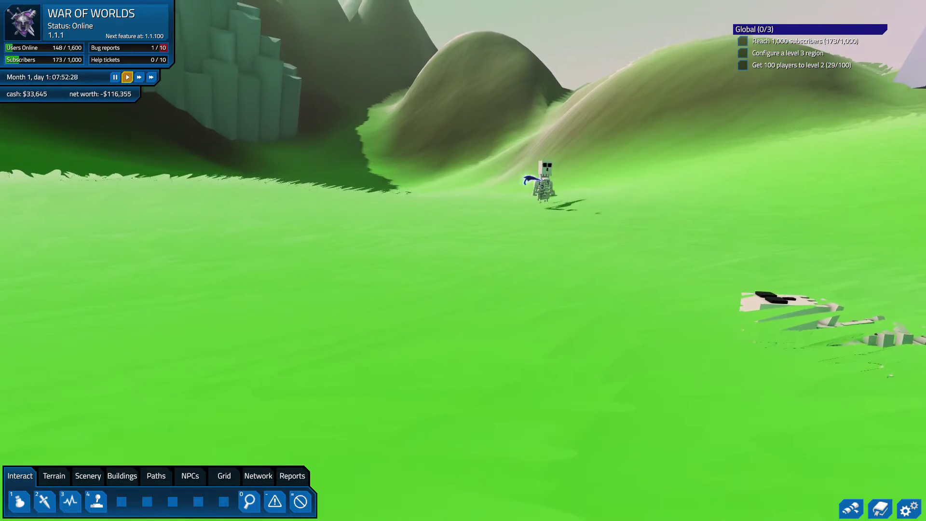
click(526, 181)
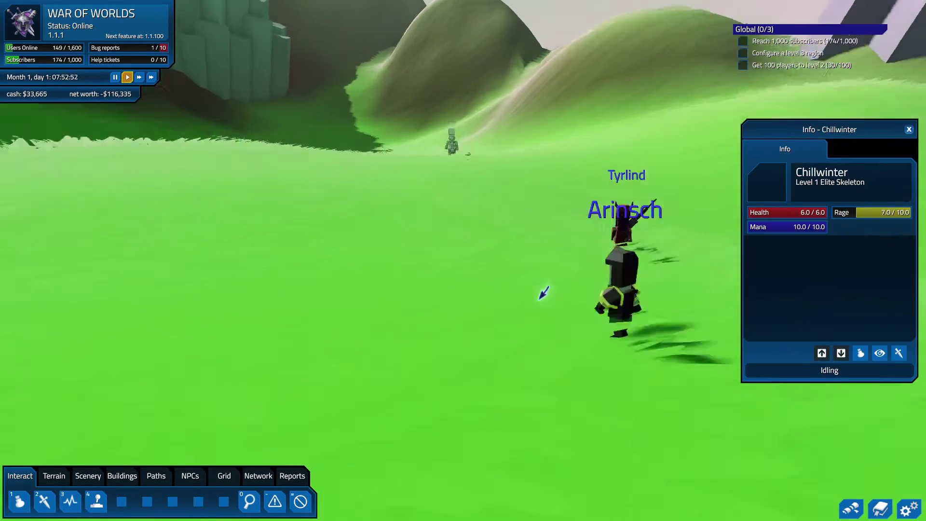
scroll(544, 293, down, 3)
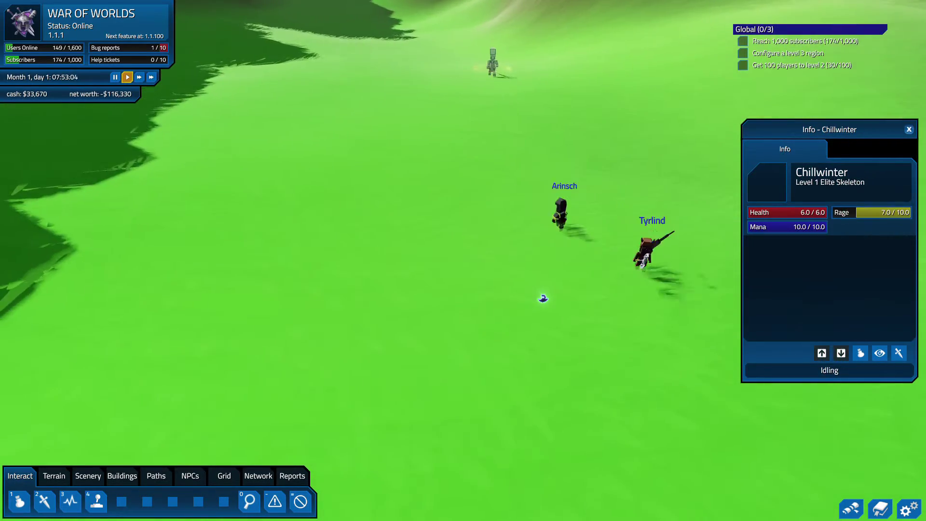
scroll(544, 298, down, 3)
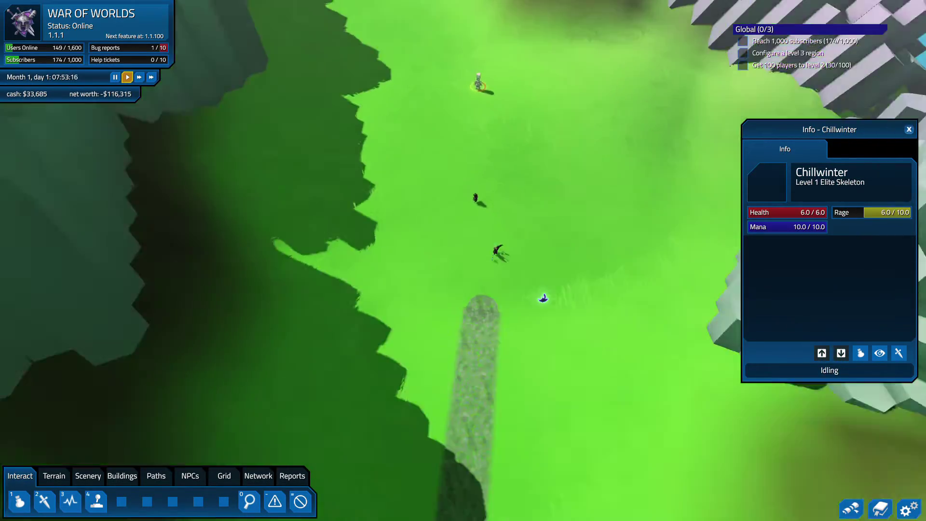
scroll(543, 298, down, 3)
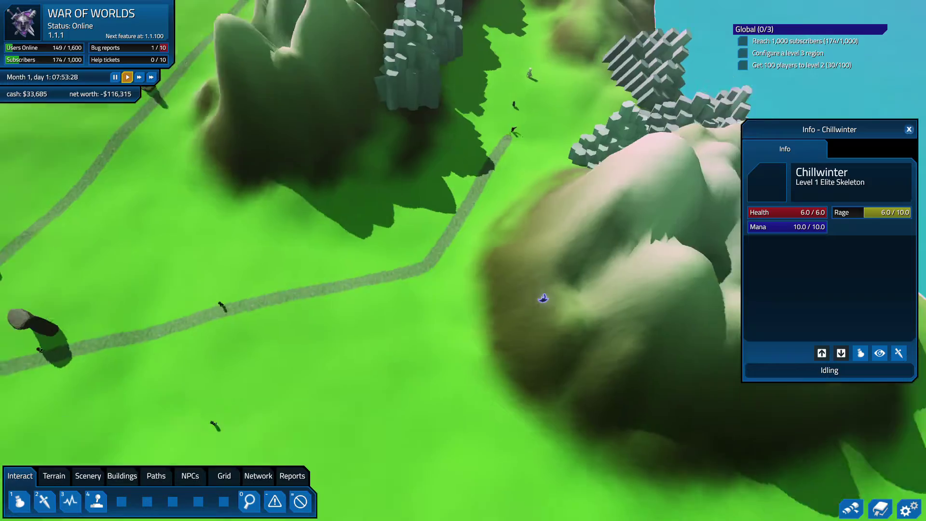
scroll(543, 298, down, 5)
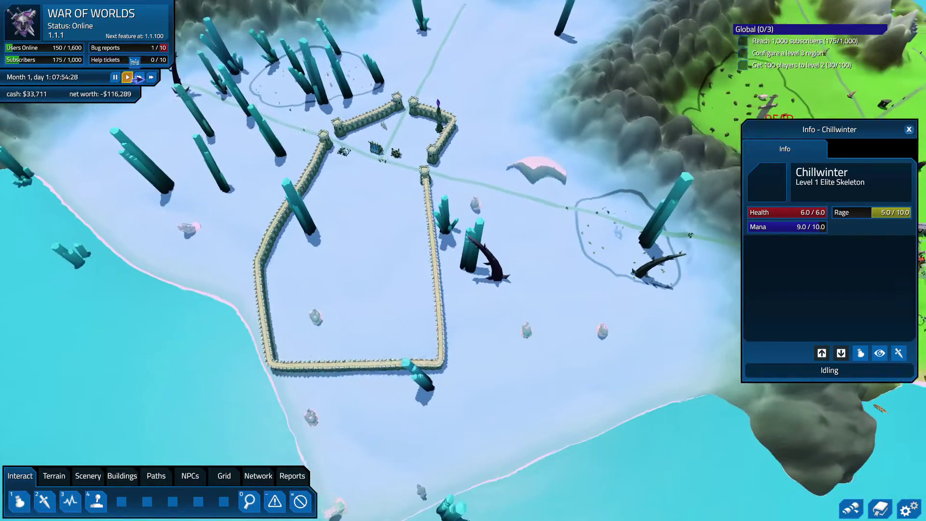
key(Escape)
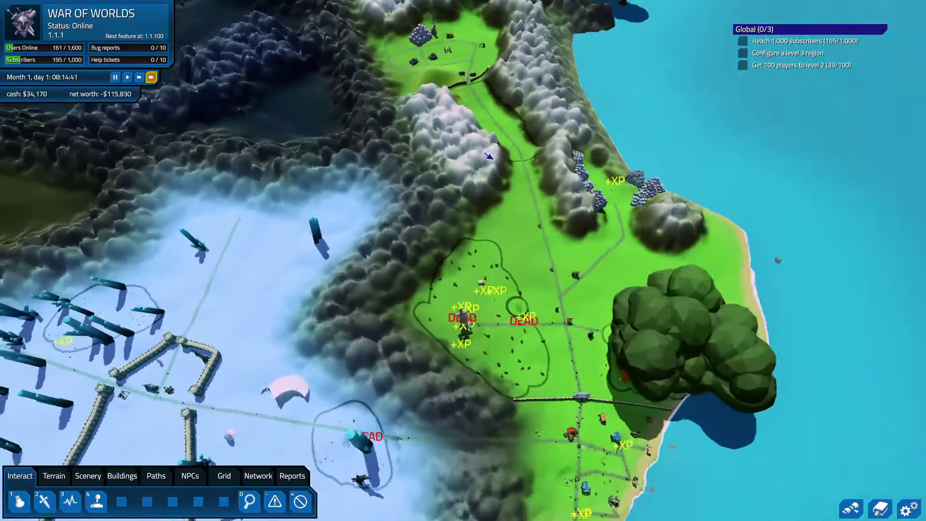
scroll(496, 170, up, 3)
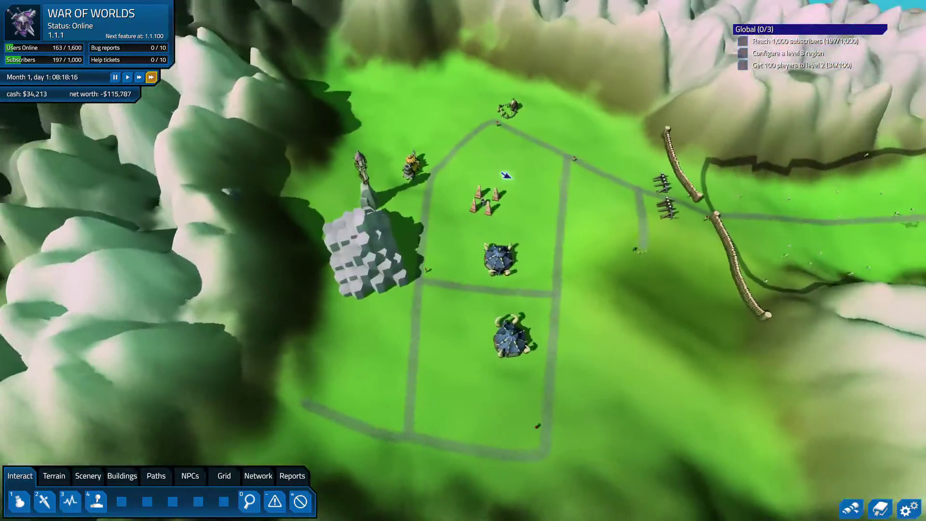
scroll(503, 173, up, 5)
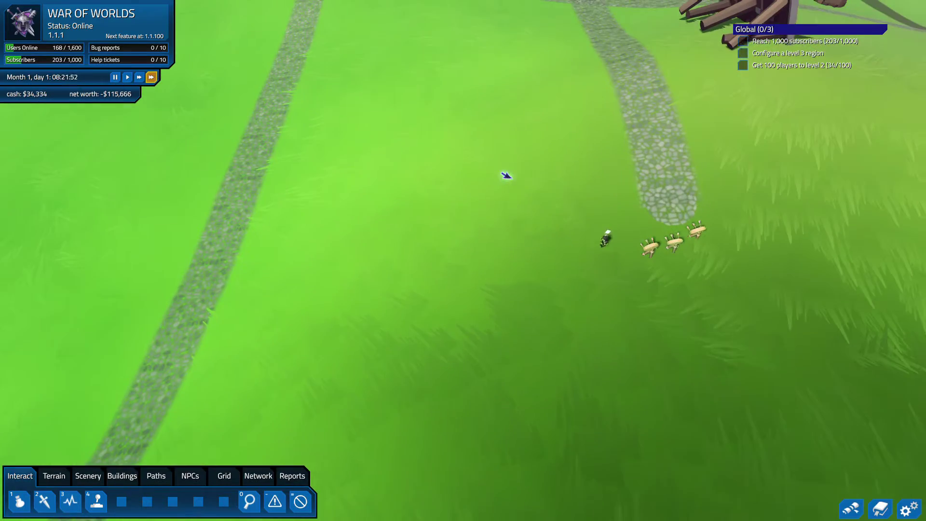
scroll(599, 233, down, 5)
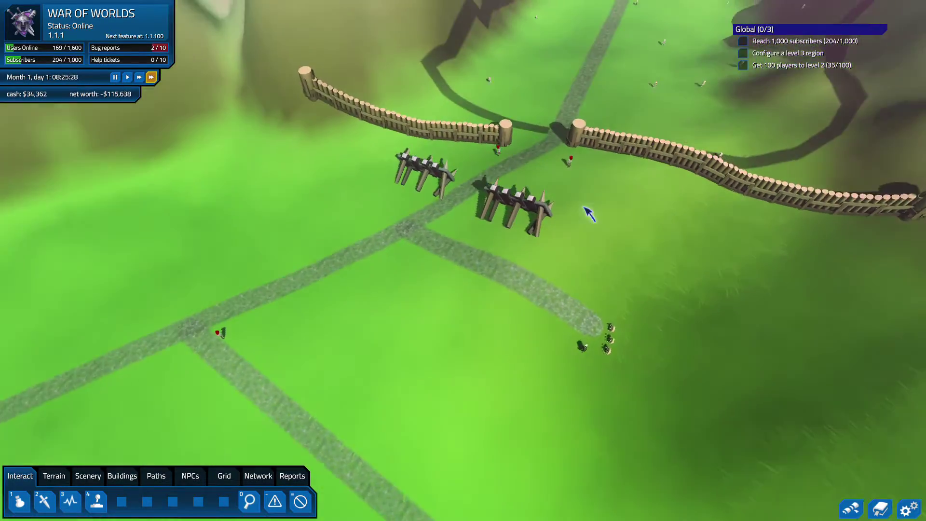
scroll(585, 207, up, 3)
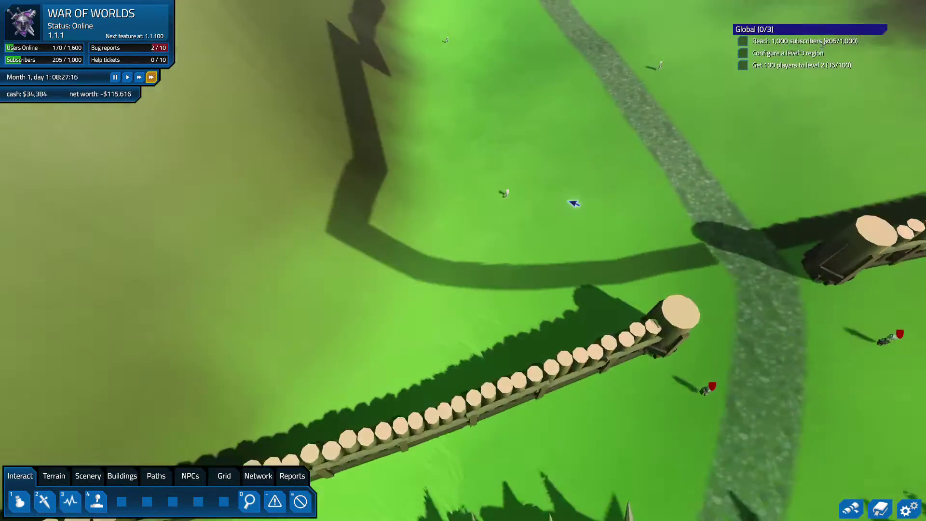
scroll(571, 201, up, 2)
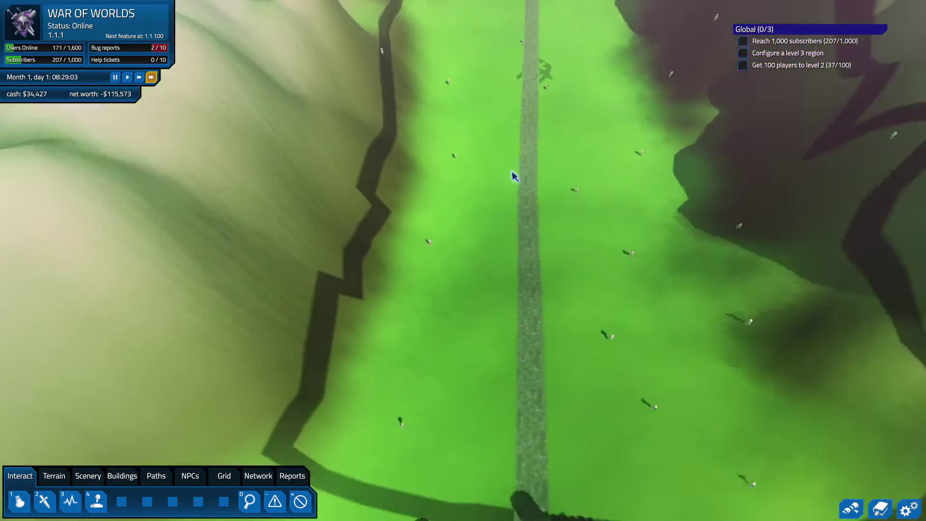
scroll(512, 175, up, 3)
scroll(512, 175, up, 2)
scroll(511, 175, up, 2)
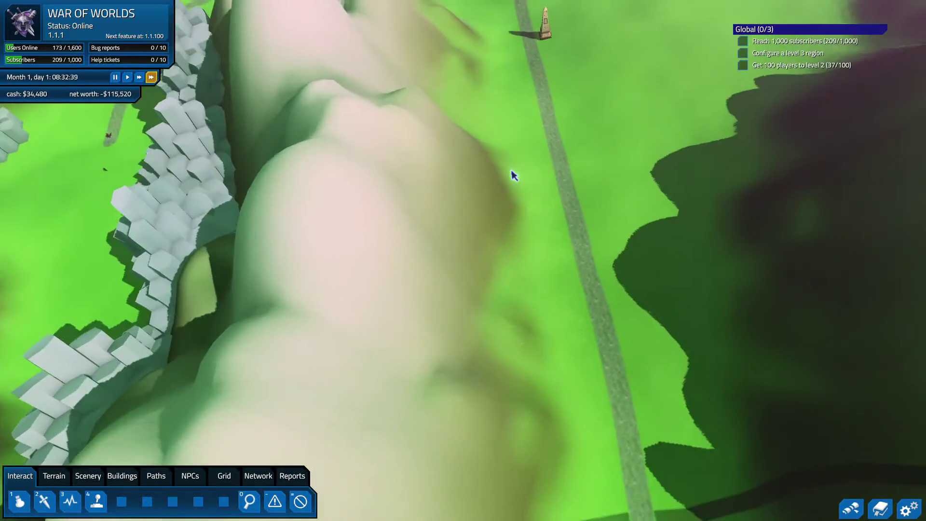
scroll(512, 176, up, 2)
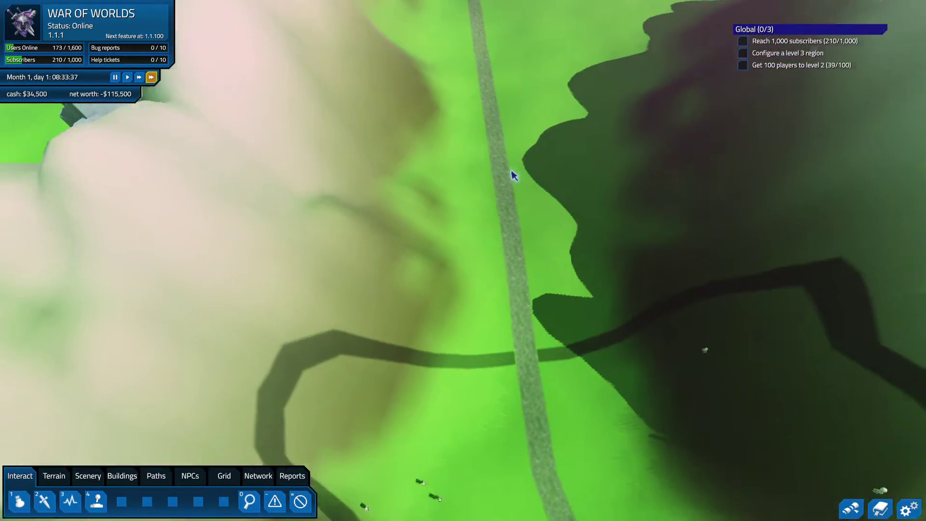
key(d)
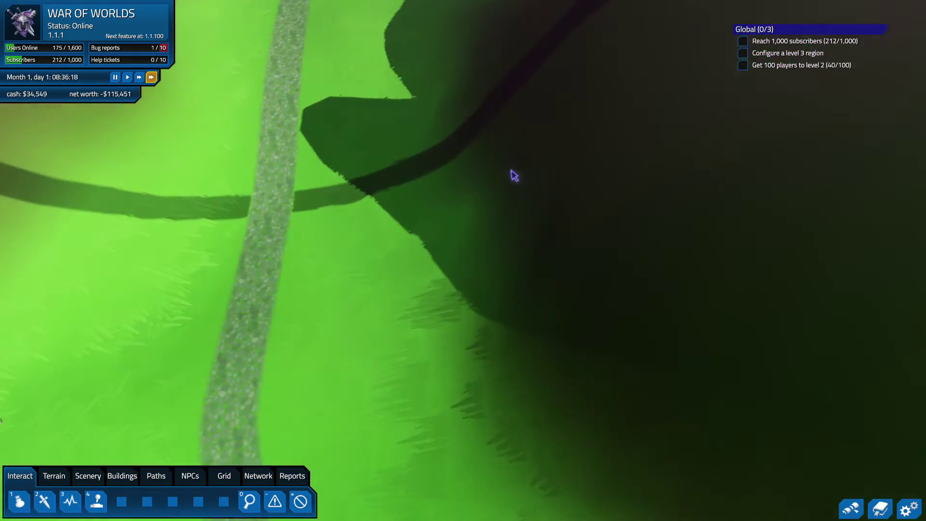
scroll(511, 176, down, 3)
scroll(512, 175, down, 3)
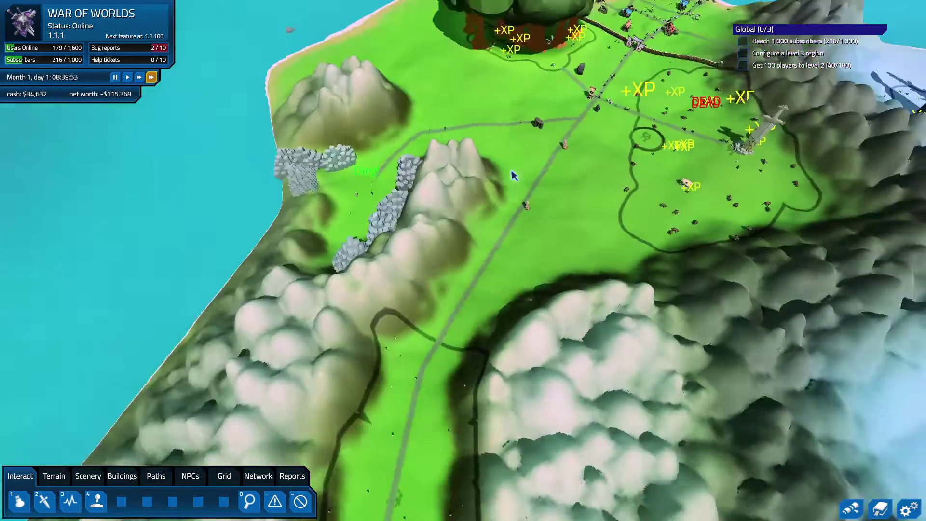
scroll(512, 175, down, 2)
key(q)
scroll(405, 213, up, 3)
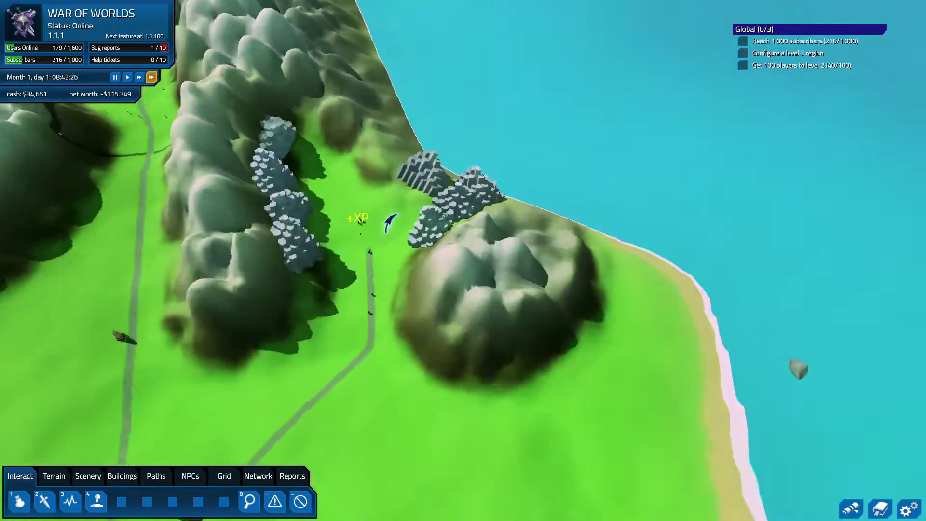
key(q)
scroll(407, 211, up, 3)
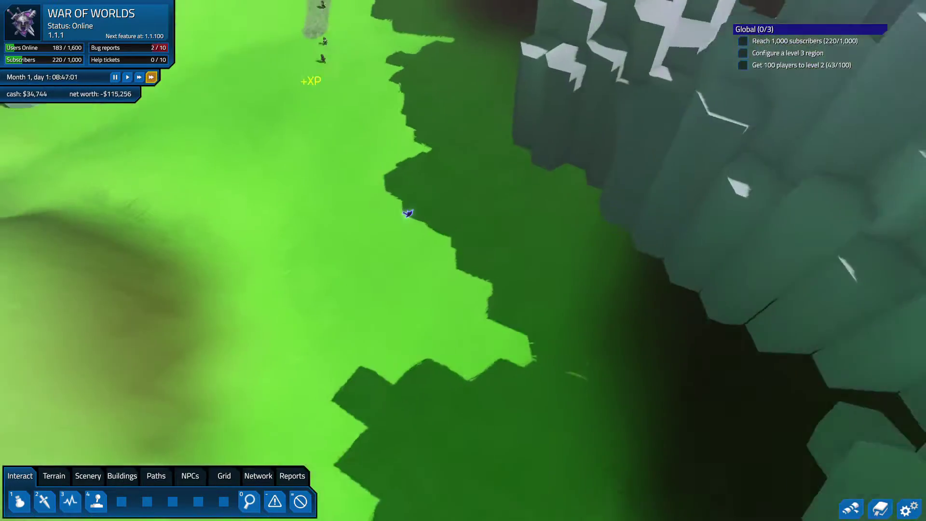
scroll(434, 202, up, 2)
scroll(470, 191, up, 3)
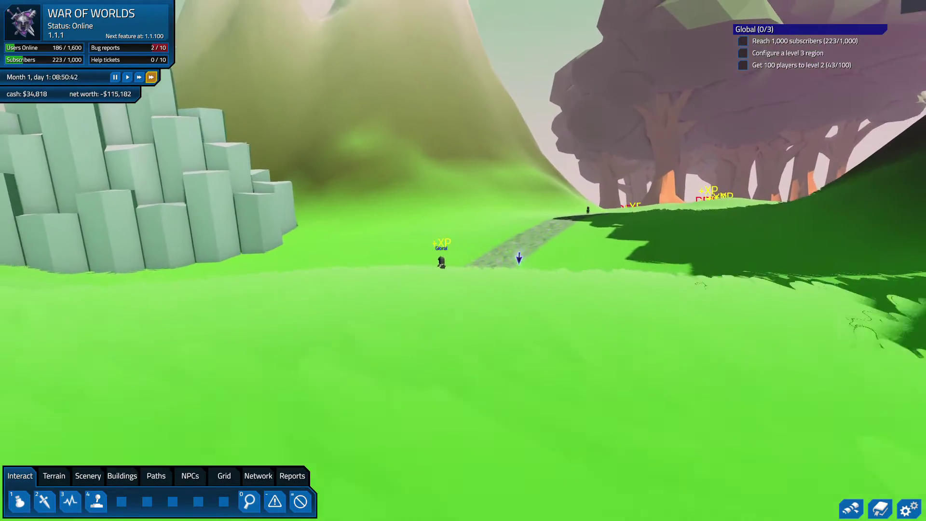
scroll(519, 257, down, 3)
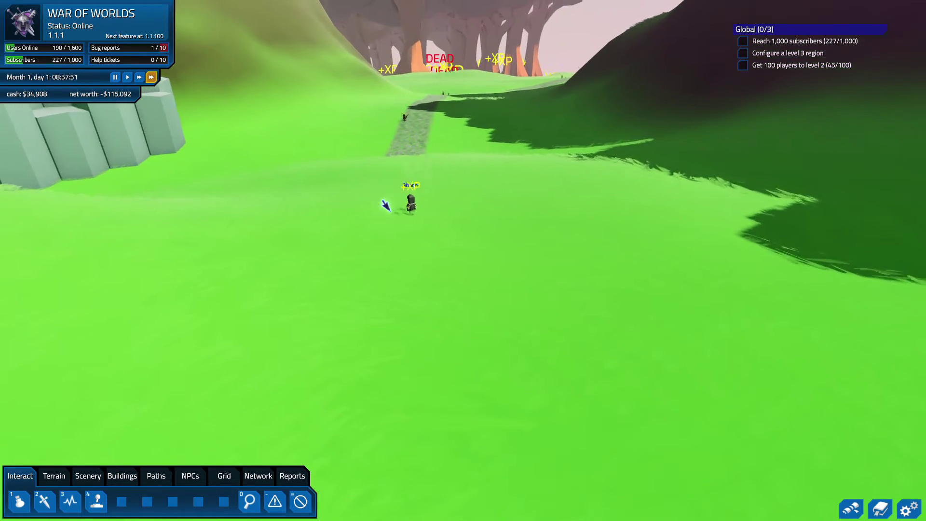
key(e)
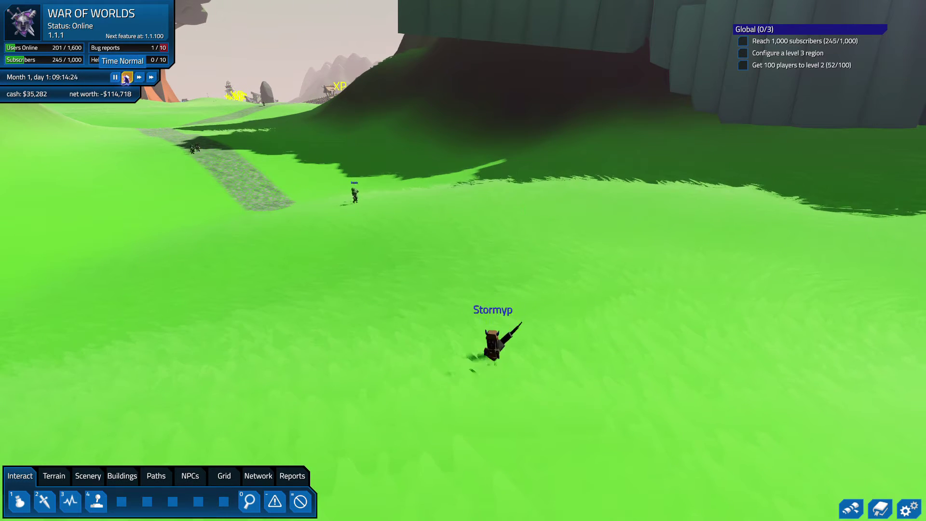
key(q)
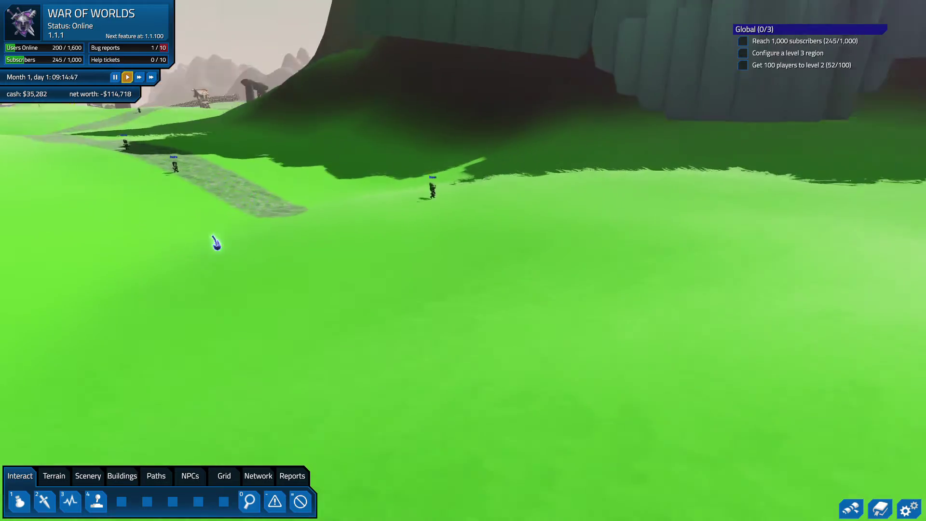
key(q)
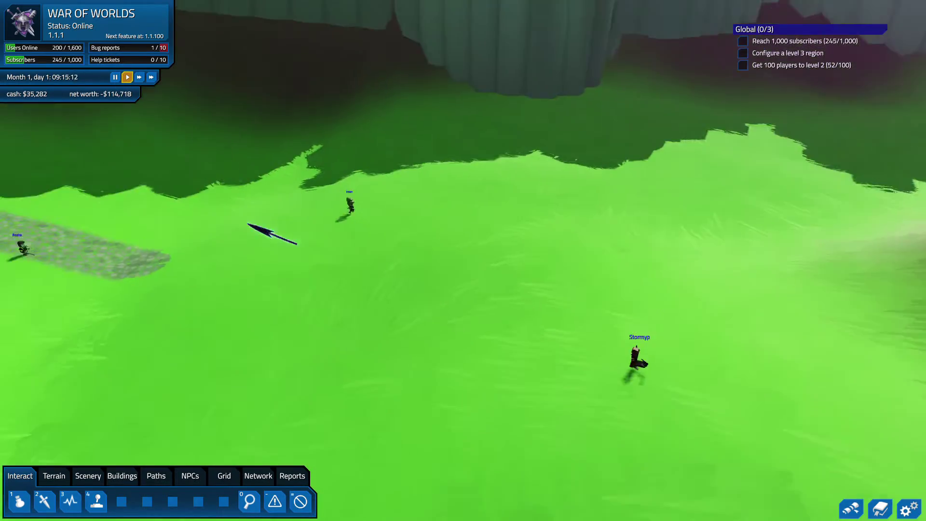
key(q)
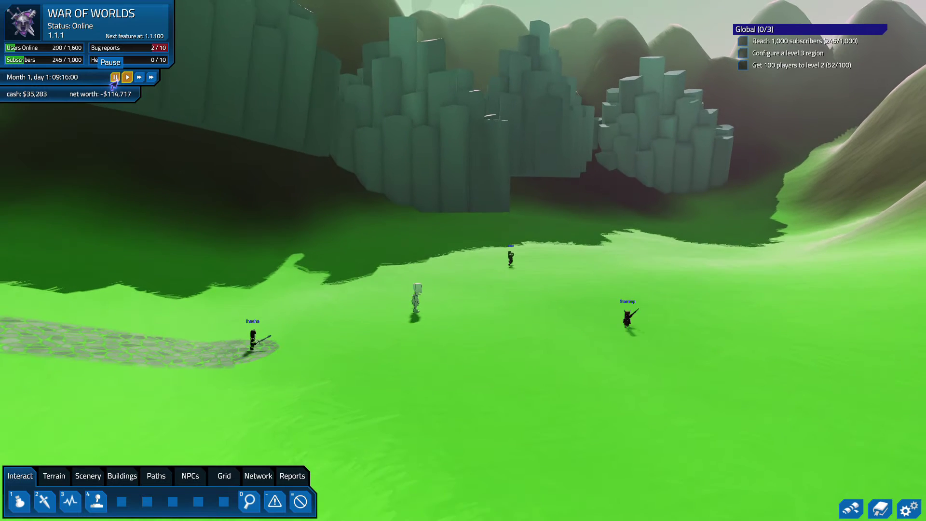
click(114, 77)
Step: Open Chill Winter's info panel, nudge it down, then close it
click(399, 344)
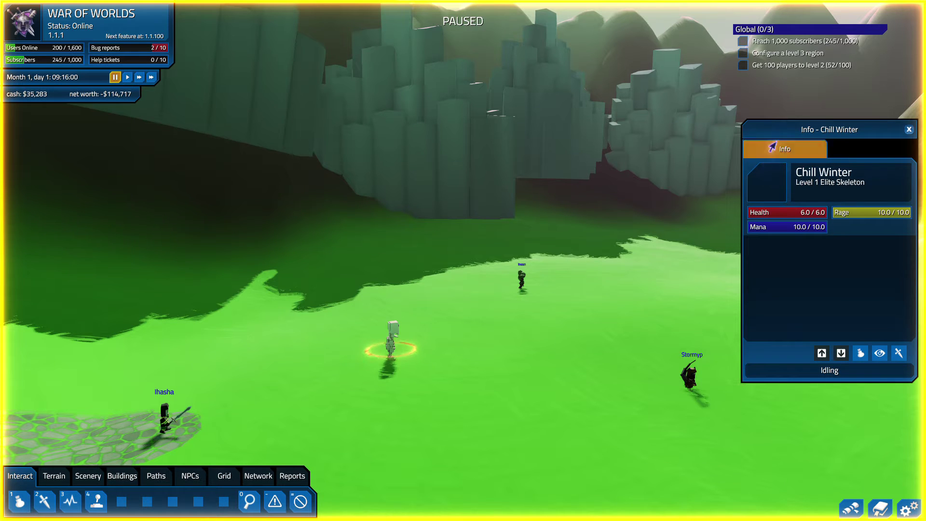
drag(801, 130, 800, 139)
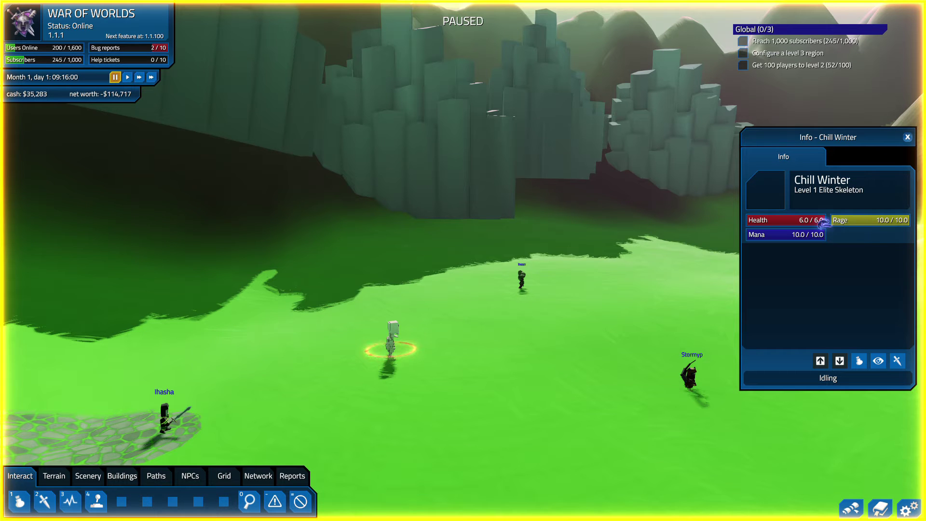
click(904, 136)
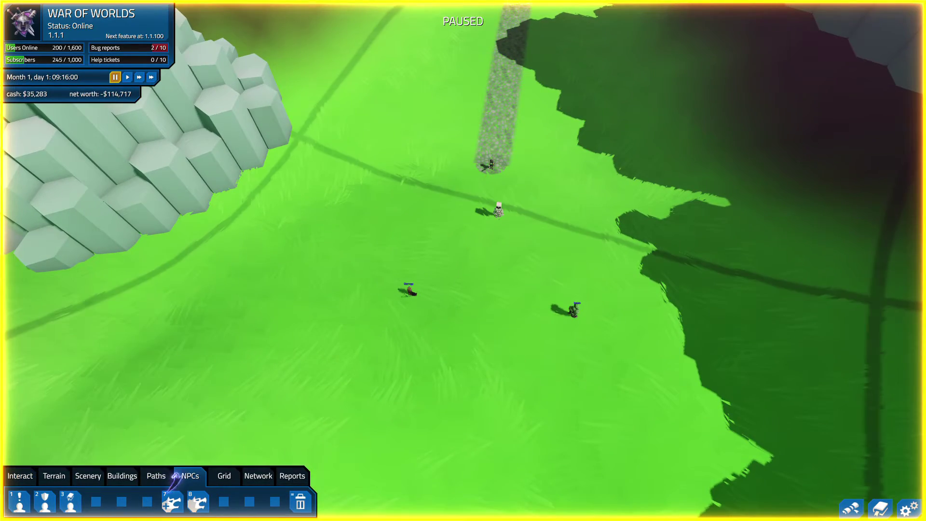
Step: Paint a level 1 Skeleton zone across the grass and slope, then unpause the game
click(173, 501)
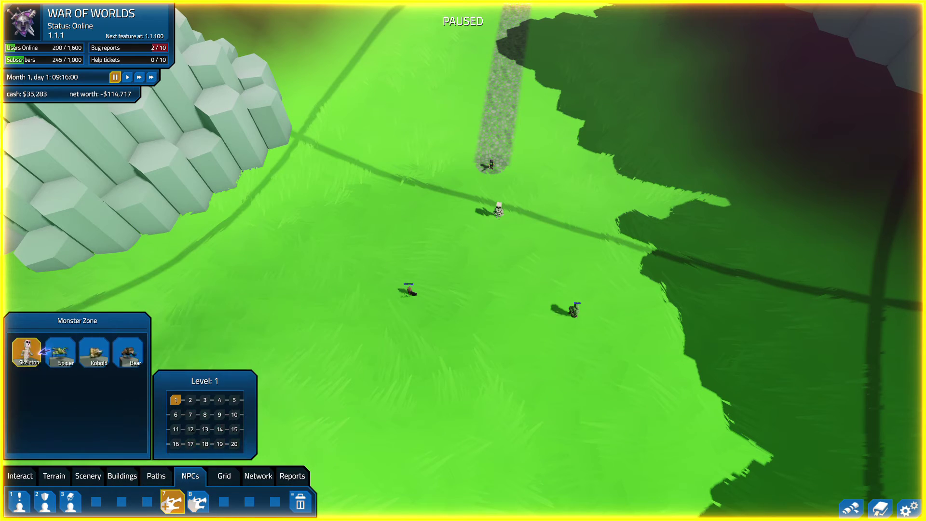
click(504, 244)
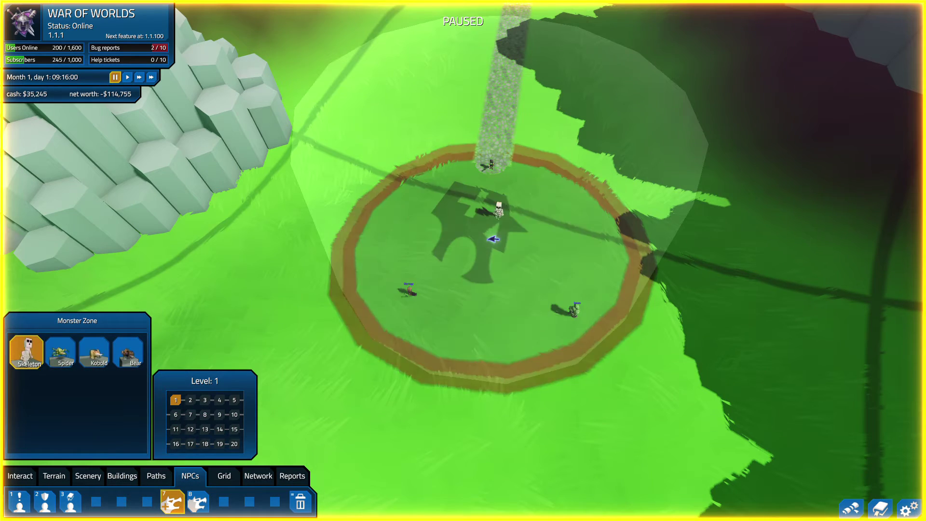
scroll(383, 335, up, 3)
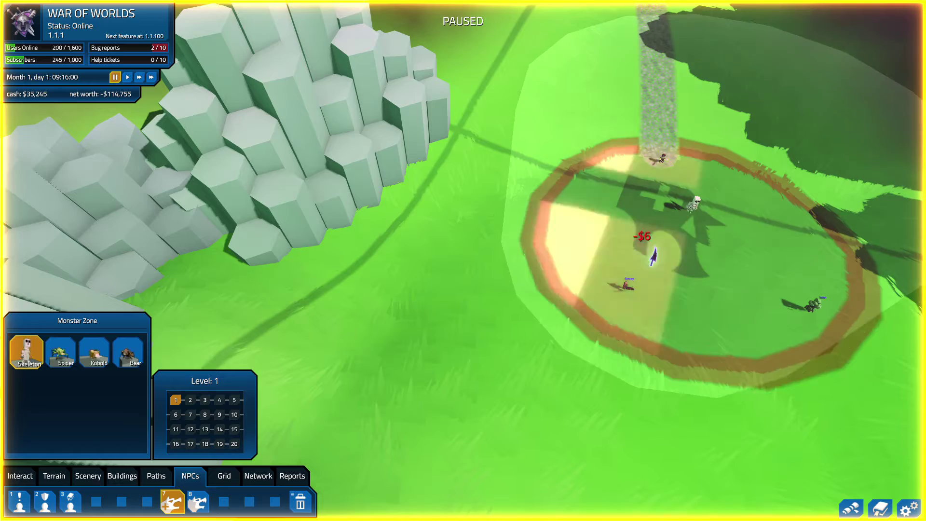
drag(647, 246, 559, 256)
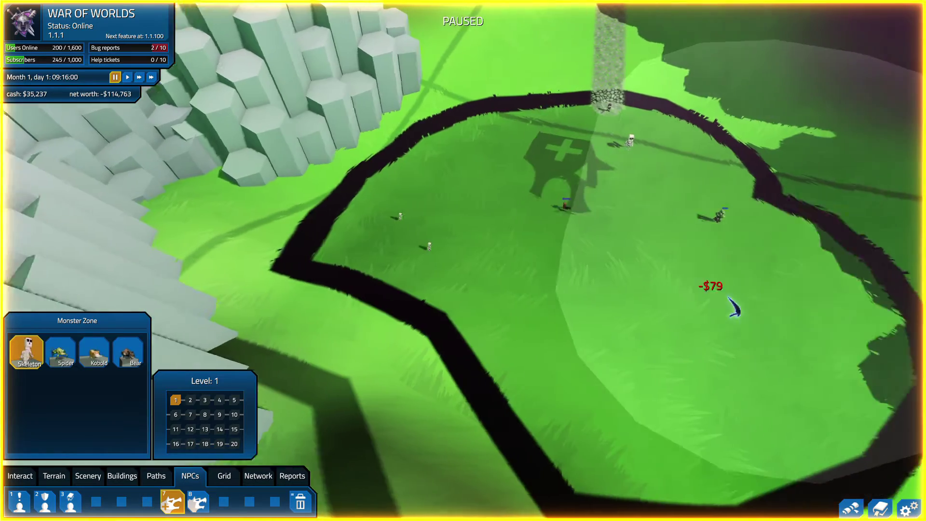
mouse_move(559, 256)
mouse_down()
mouse_move(712, 282)
mouse_move(641, 244)
mouse_up()
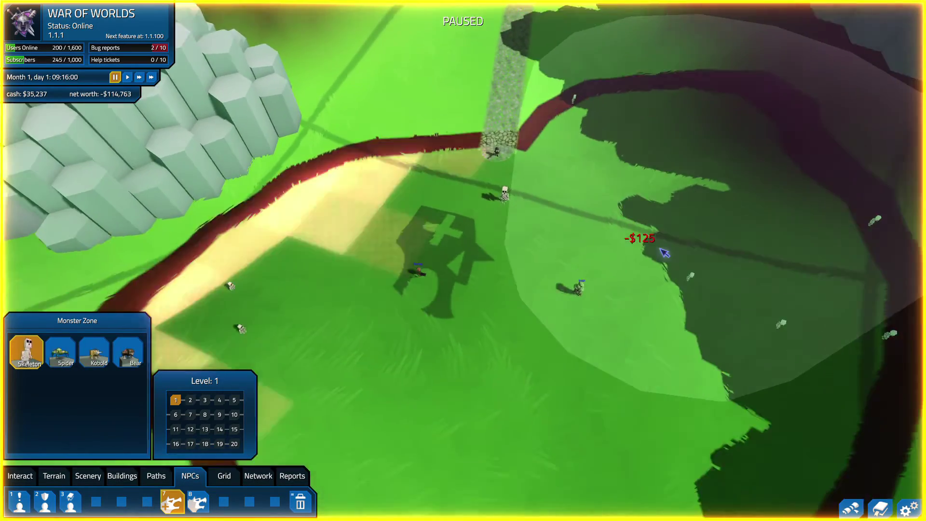
scroll(672, 310, down, 5)
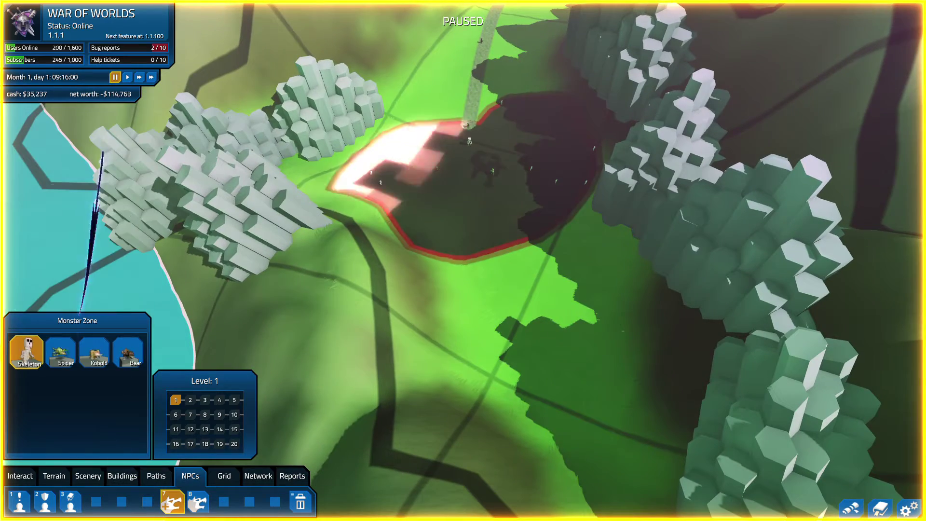
key(Escape)
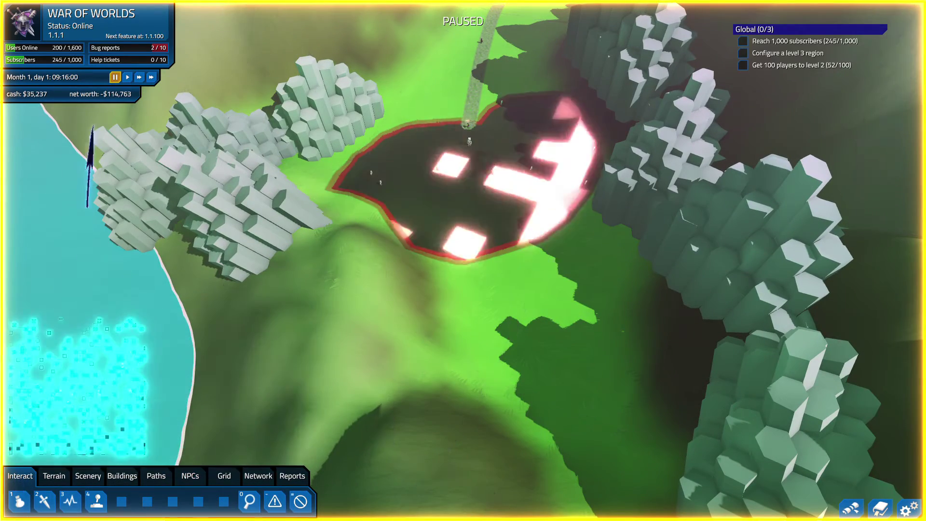
click(126, 78)
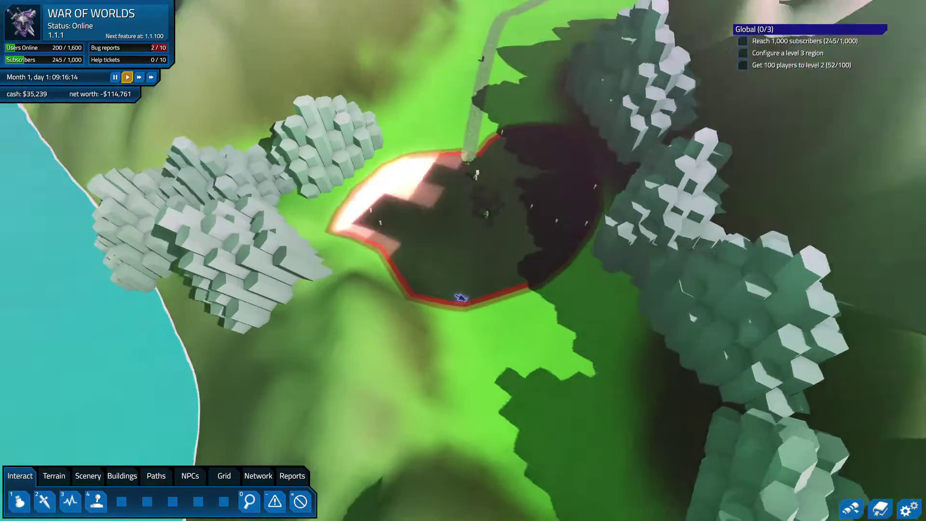
scroll(465, 295, up, 5)
scroll(466, 292, down, 3)
scroll(465, 289, up, 5)
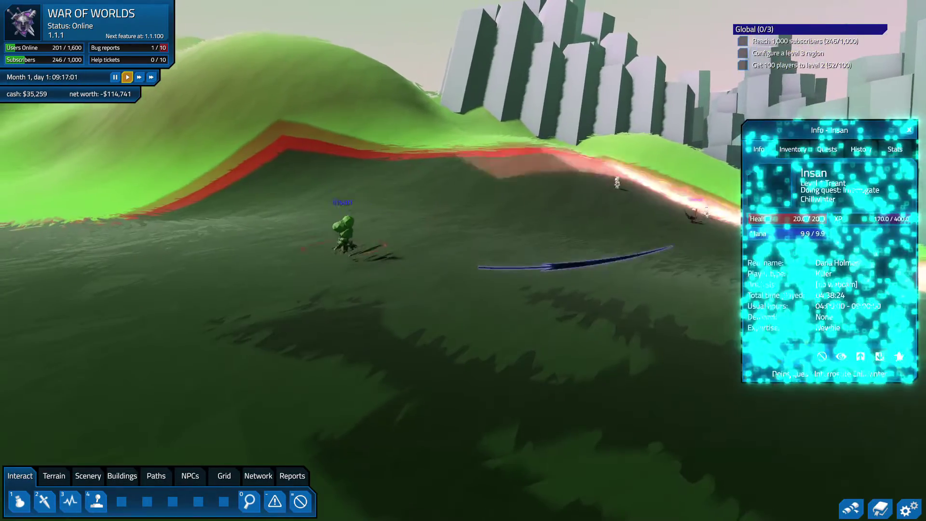
scroll(466, 289, down, 2)
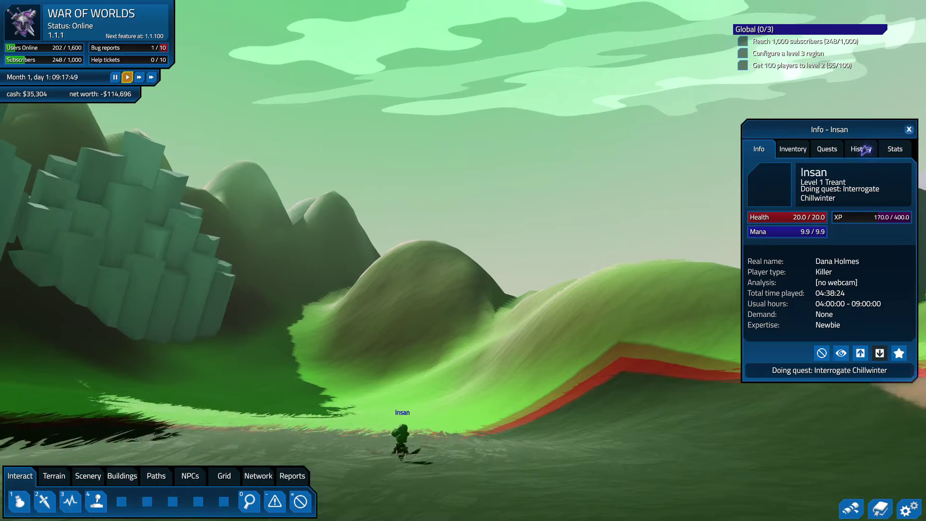
click(864, 149)
click(891, 149)
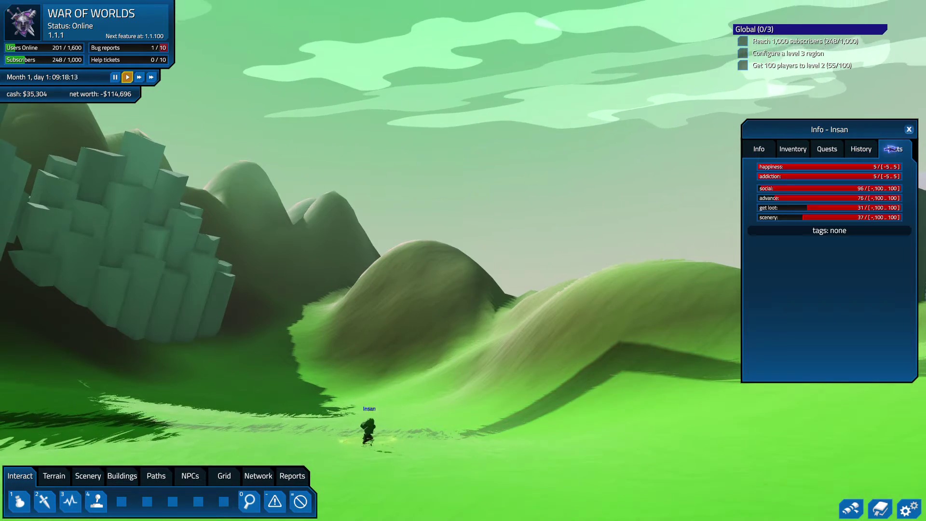
click(907, 129)
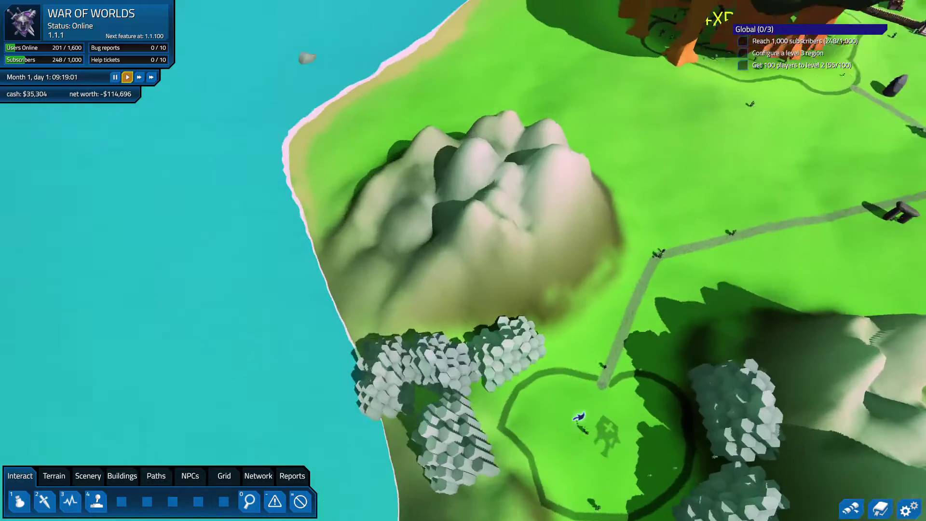
scroll(519, 373, up, 5)
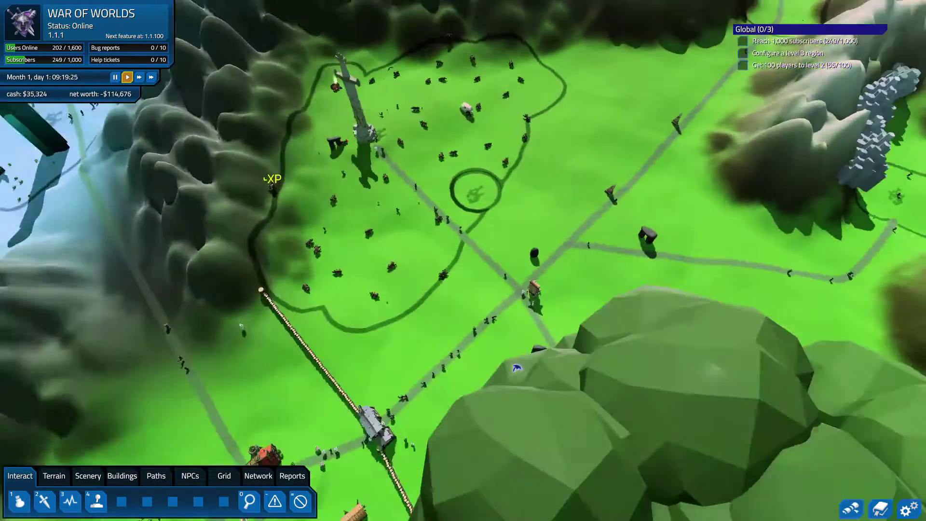
scroll(524, 375, up, 5)
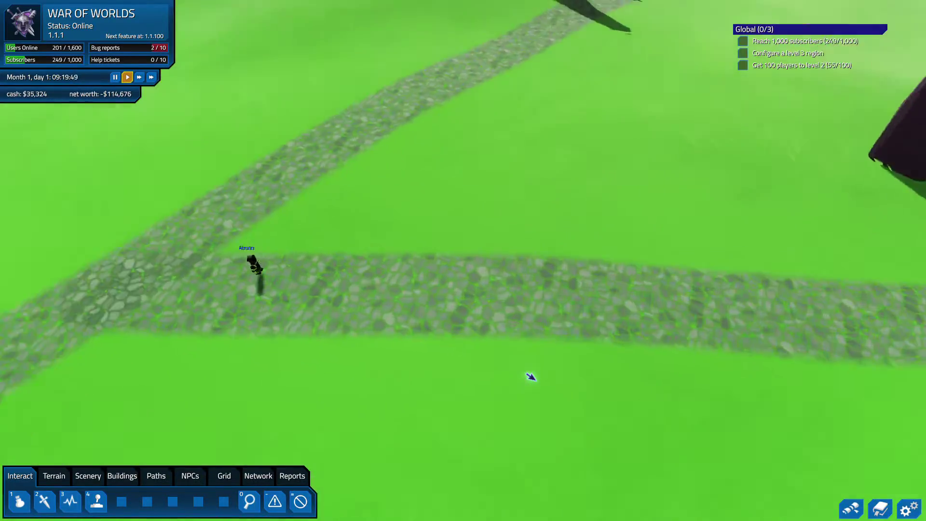
scroll(531, 376, up, 3)
scroll(530, 376, down, 3)
scroll(531, 378, down, 5)
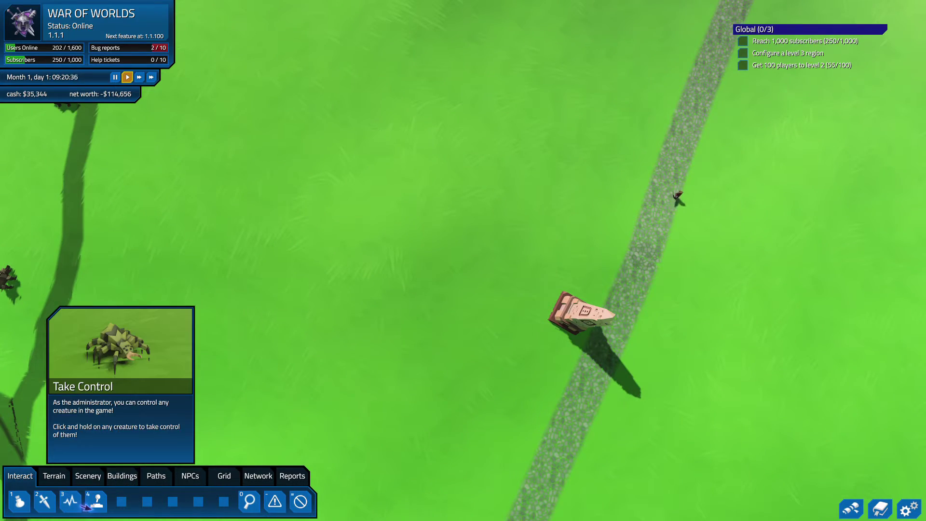
Step: Browse Structures, Earthworks and Small Plants scenery, then pick a tall pine from Large Plants
click(67, 480)
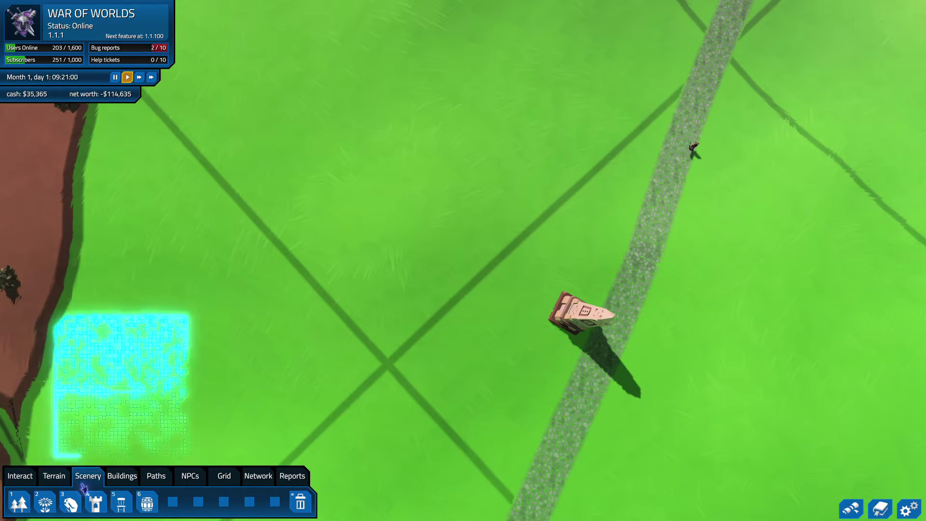
click(91, 500)
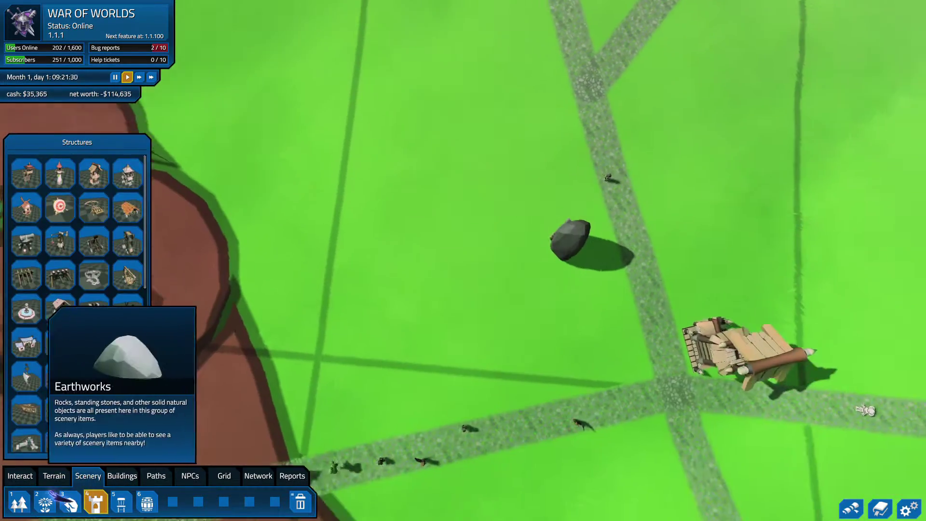
click(67, 501)
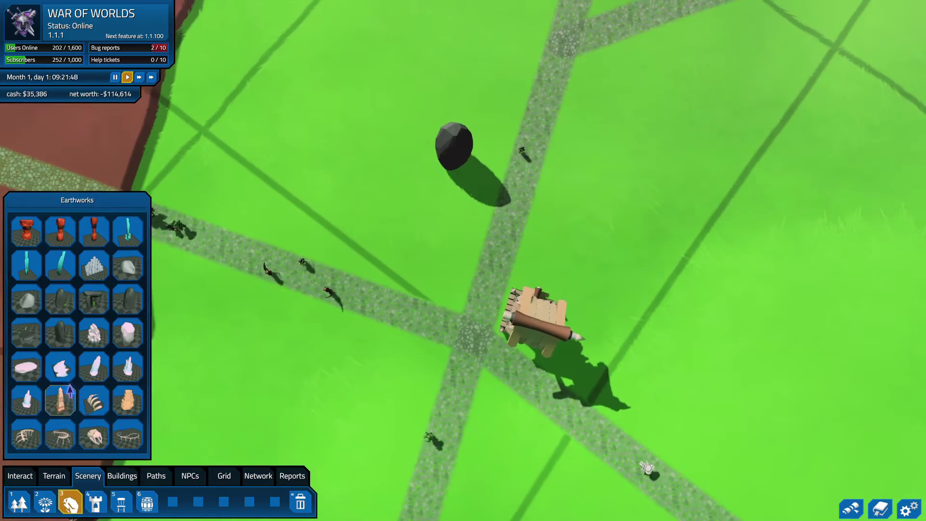
click(45, 504)
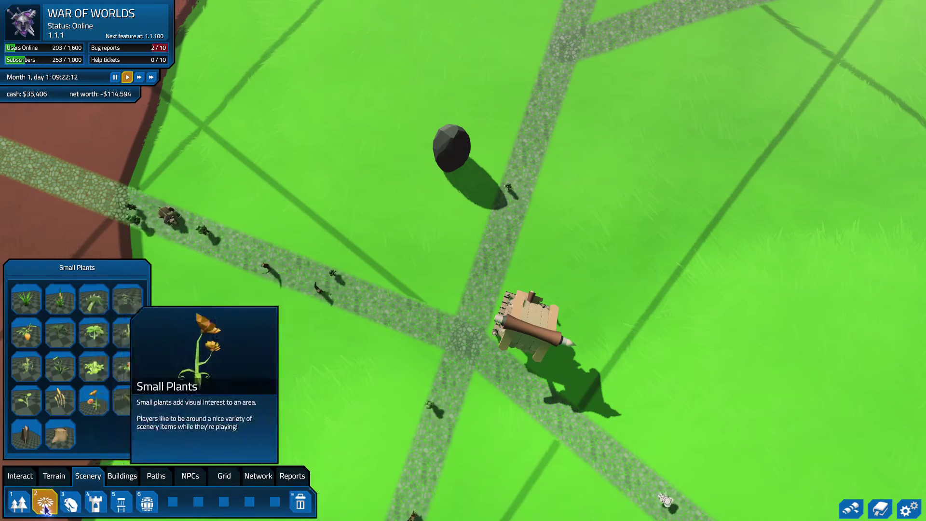
click(19, 504)
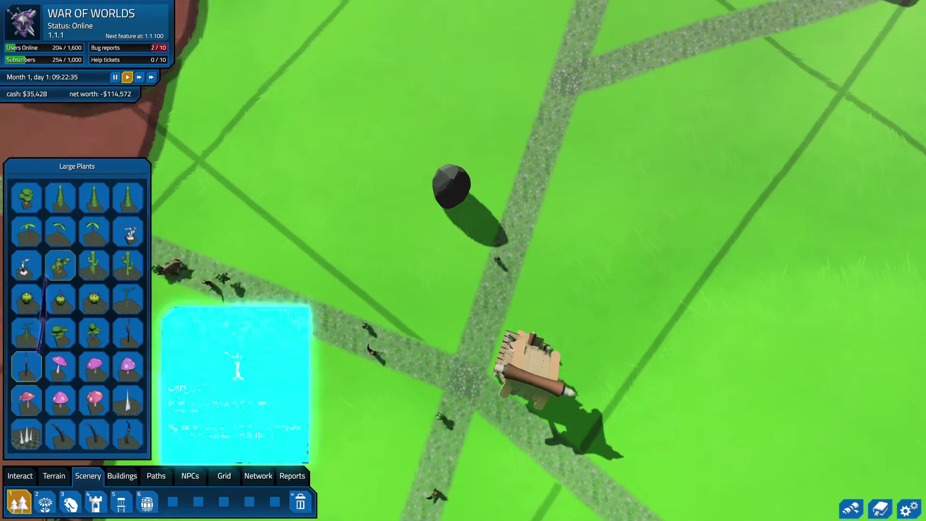
click(60, 198)
Step: Plant a pine beside the path, survey the island and town, and switch to Interact tools
click(434, 187)
scroll(434, 187, down, 5)
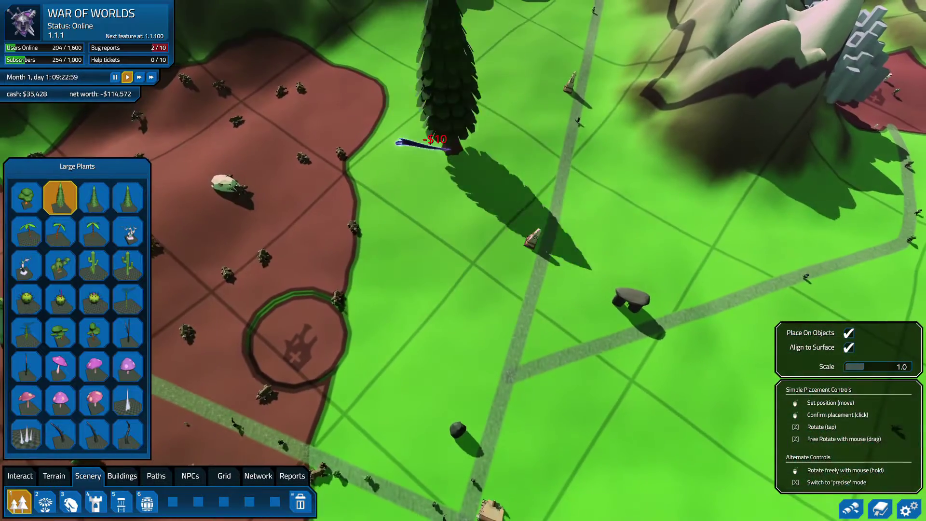
scroll(464, 138, down, 3)
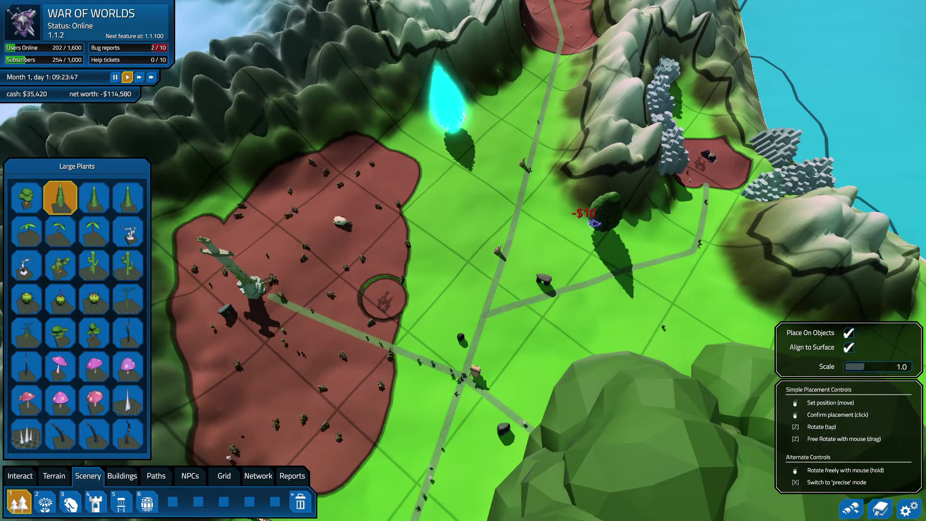
key(e)
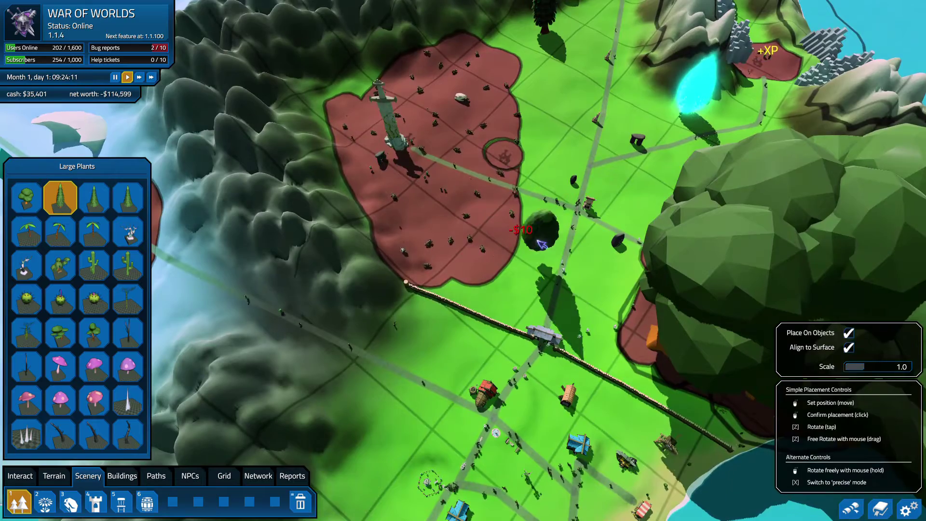
key(a)
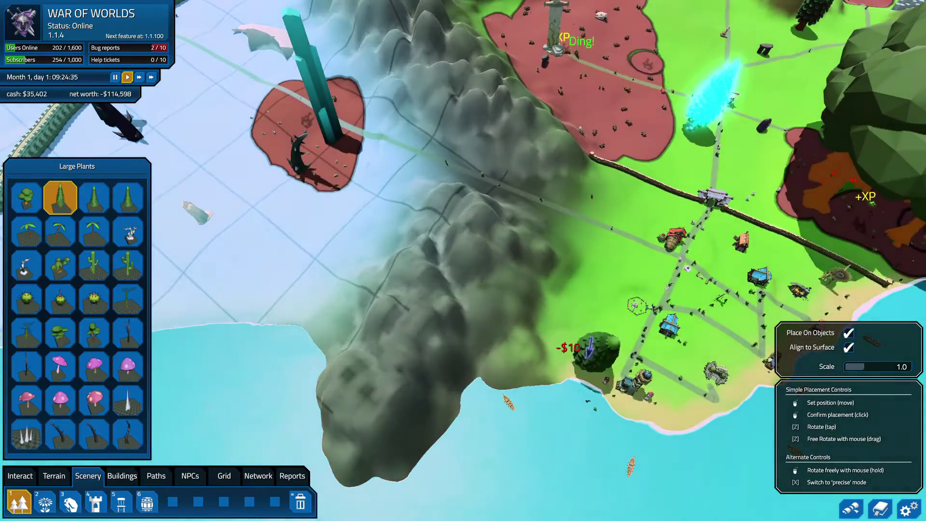
key(d)
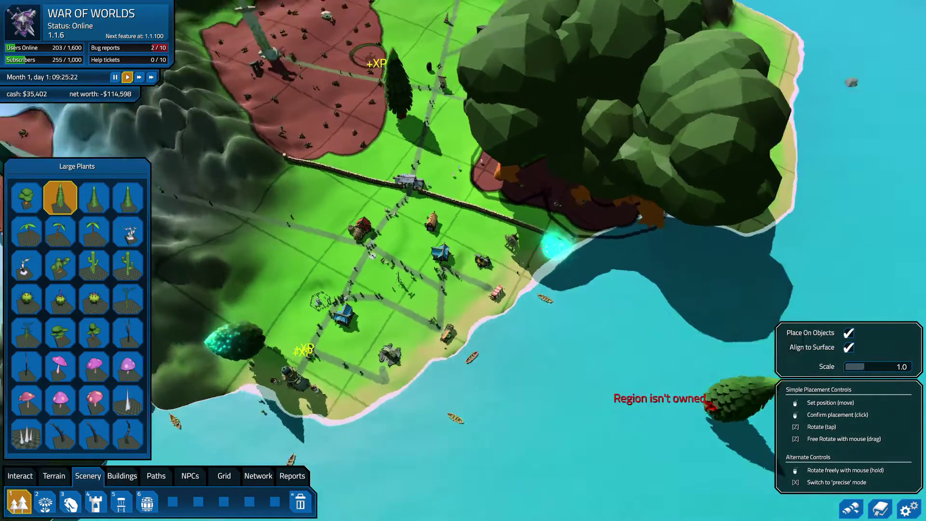
key(w)
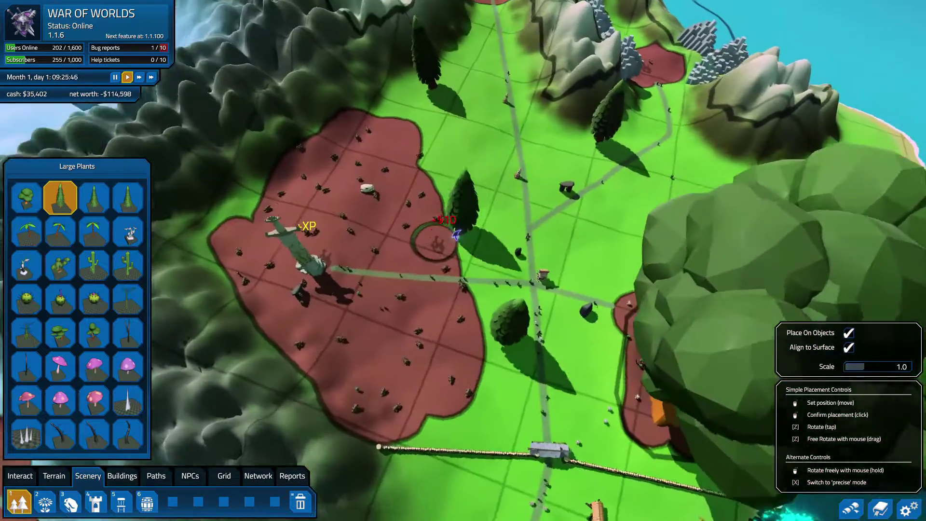
key(w)
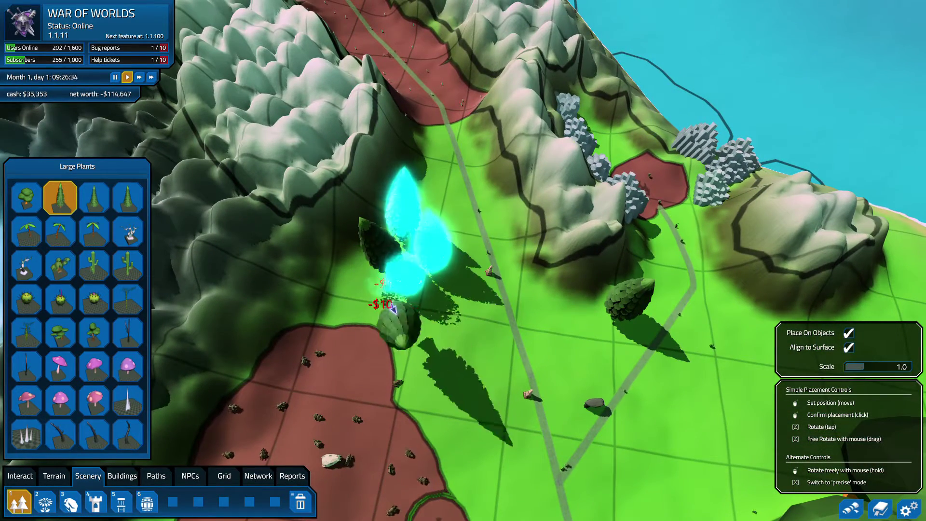
key(s)
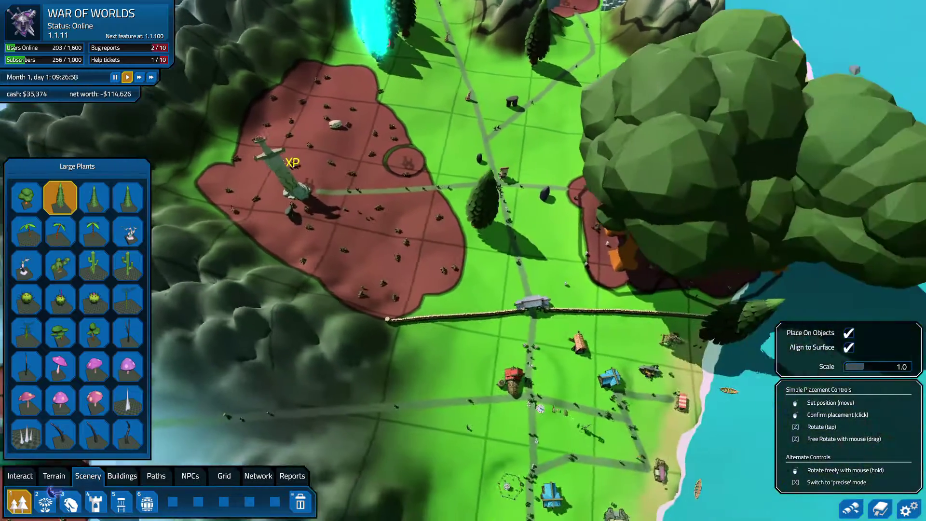
key(d)
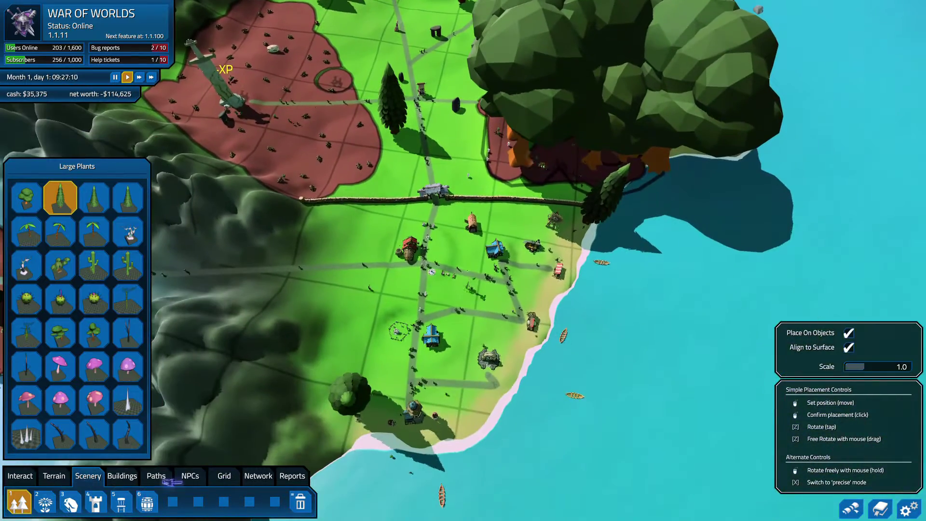
key(Escape)
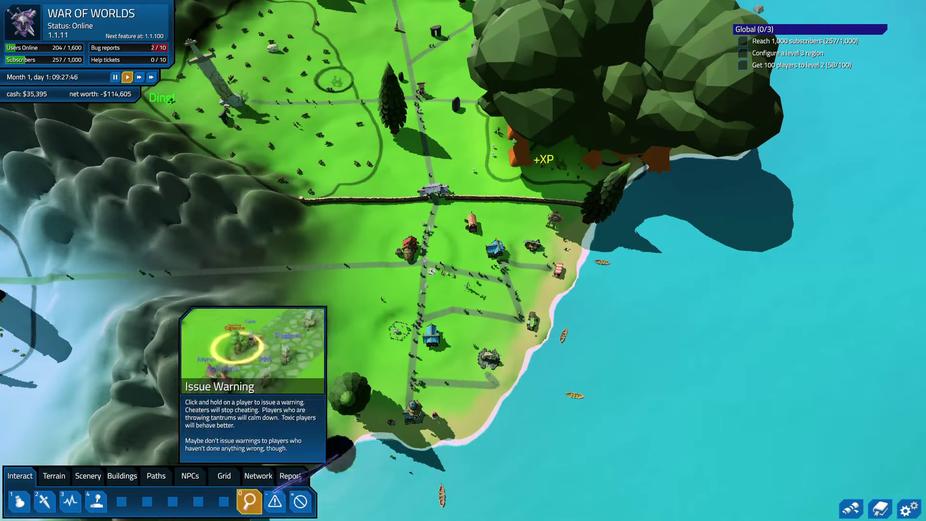
Step: Pause the game beside the flagged players and orbit around the group
key(a)
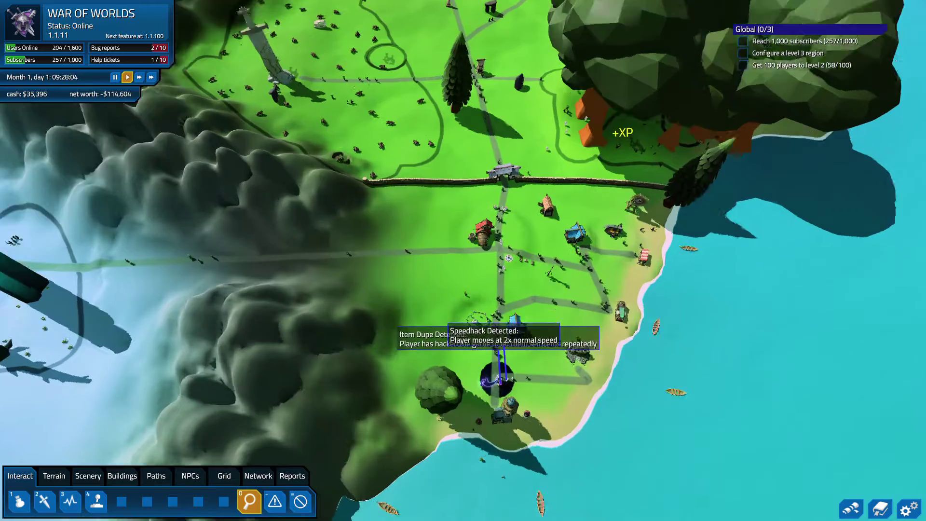
scroll(496, 380, up, 10)
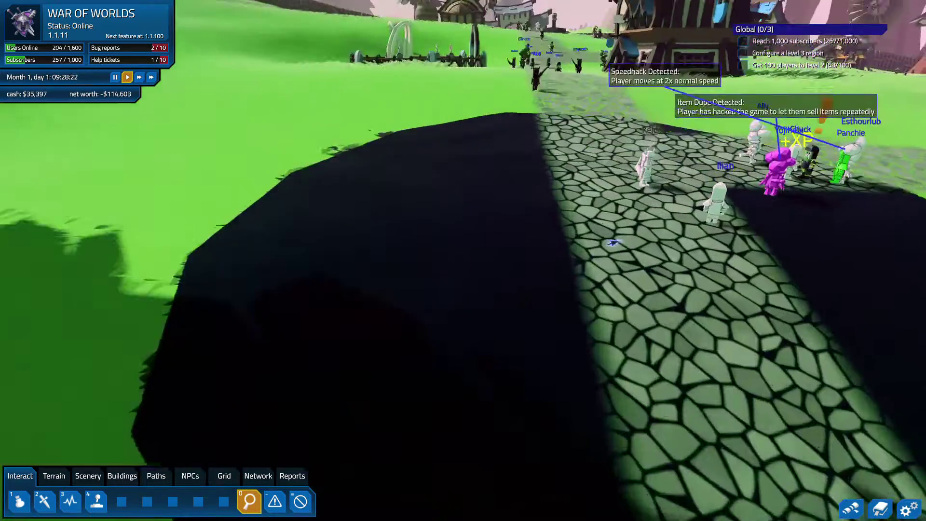
scroll(613, 243, up, 5)
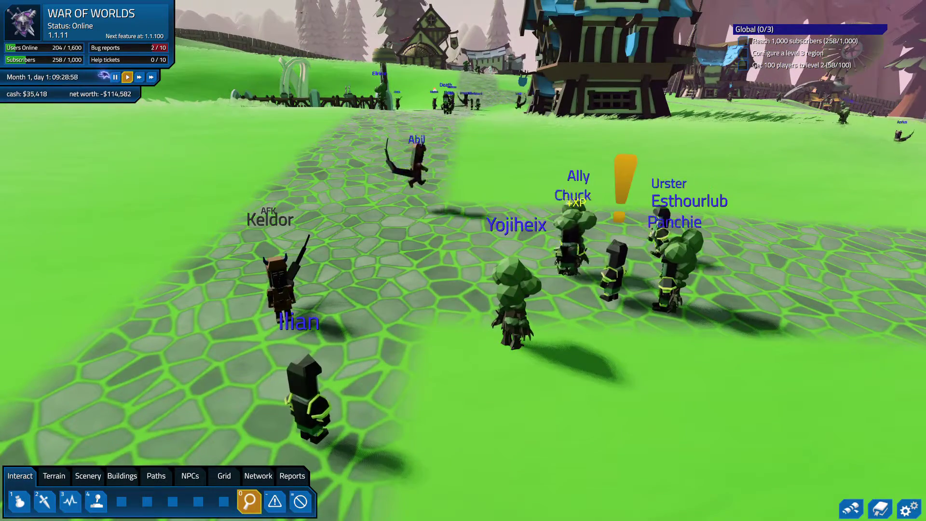
key(space)
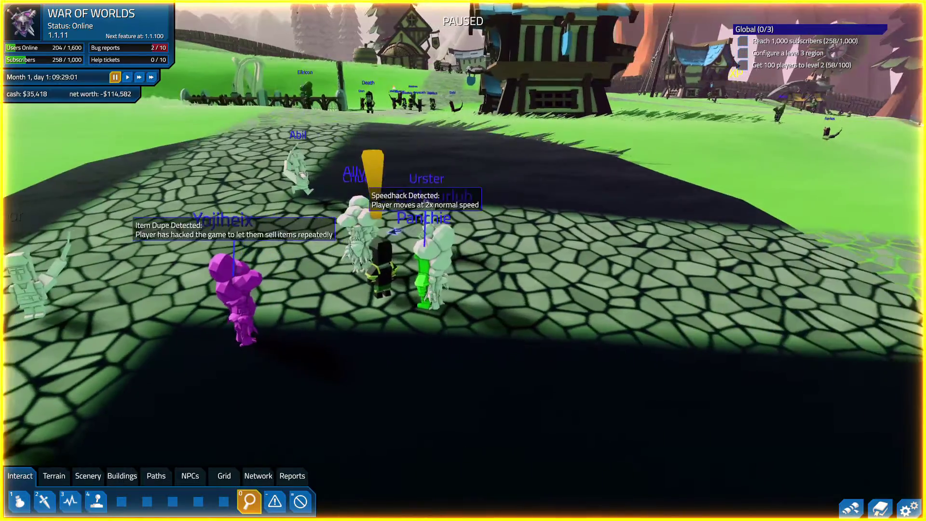
key(q)
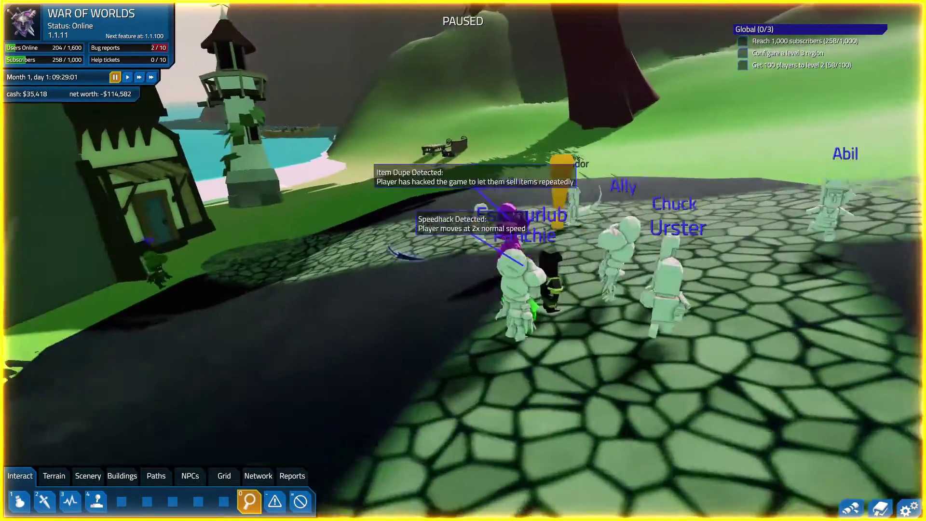
key(q)
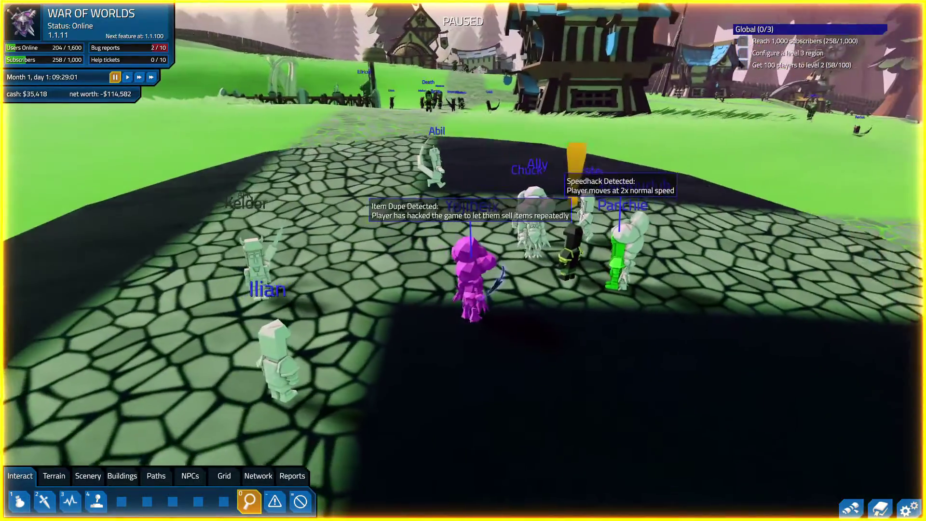
key(q)
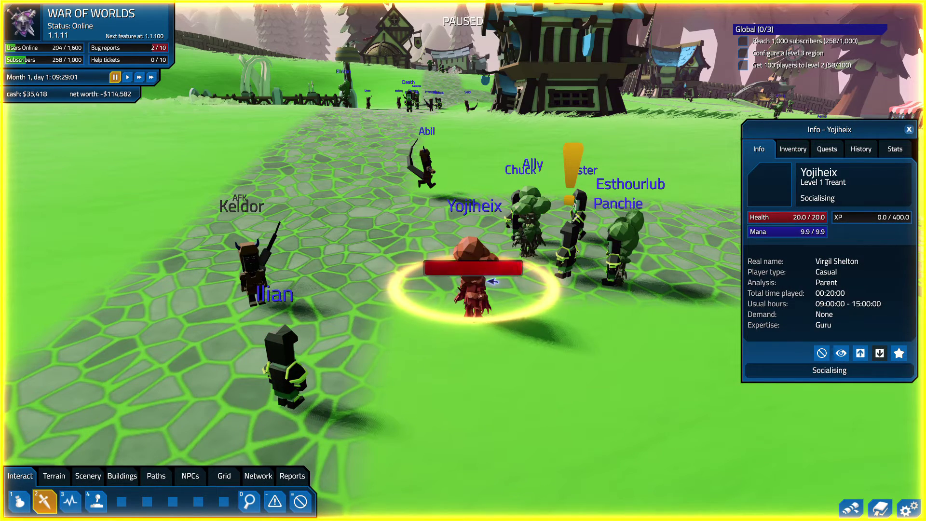
Step: Highlight the detected cheaters around Yojiheix and resume the game
key(d)
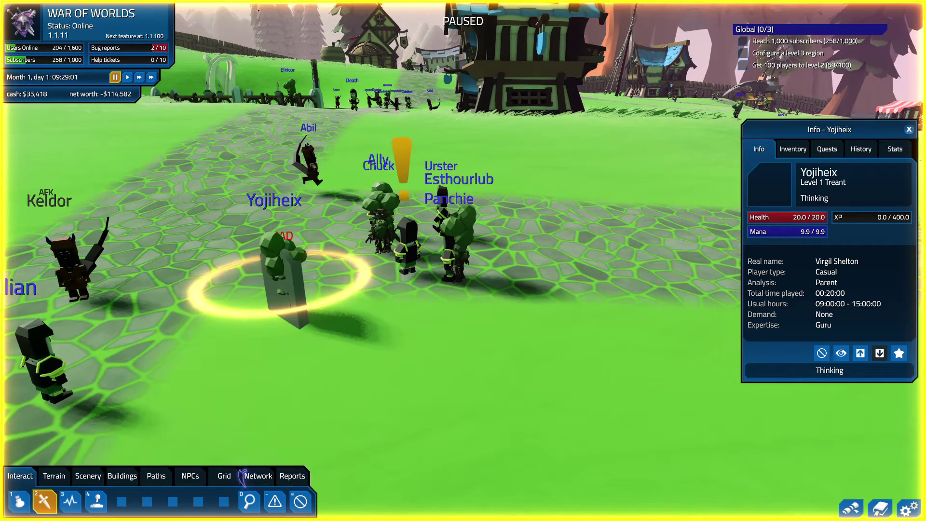
click(247, 499)
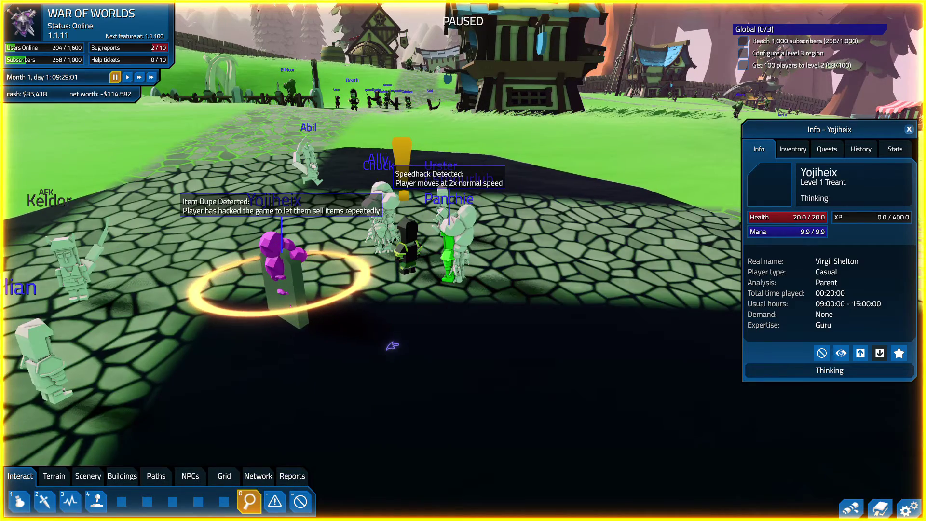
key(a)
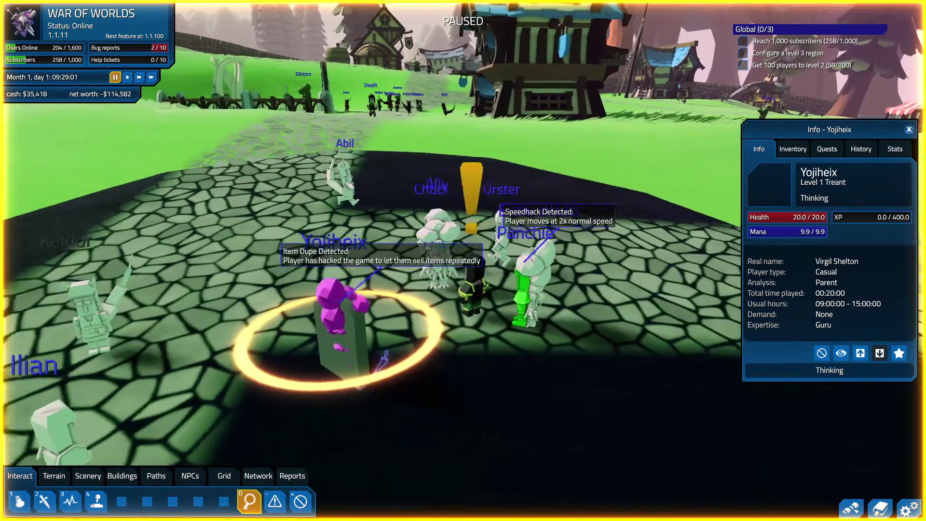
key(w)
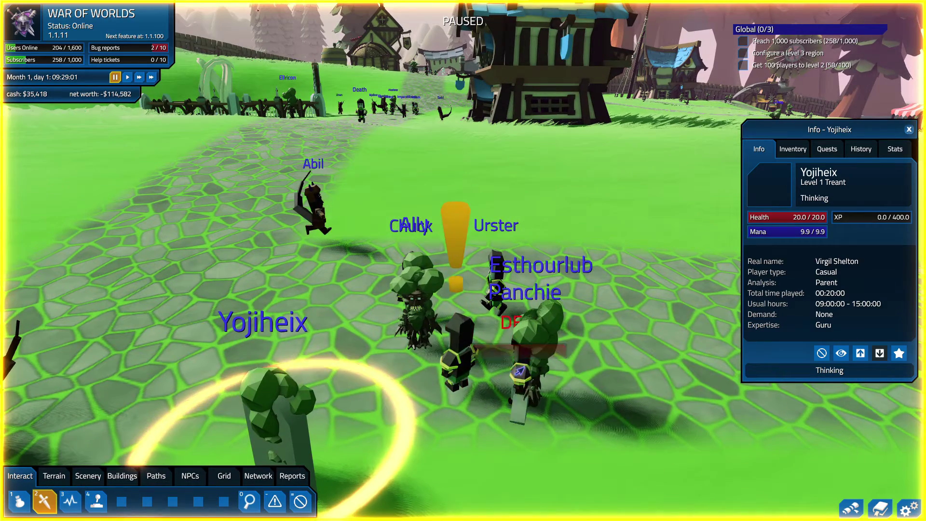
click(126, 77)
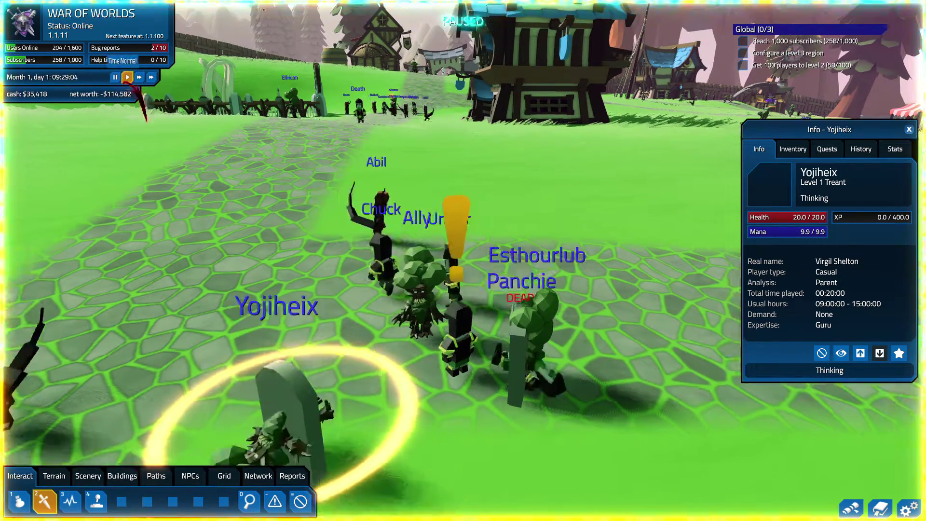
key(s)
Step: Follow the respawning players along the path to the graveyard's gravestones
key(q)
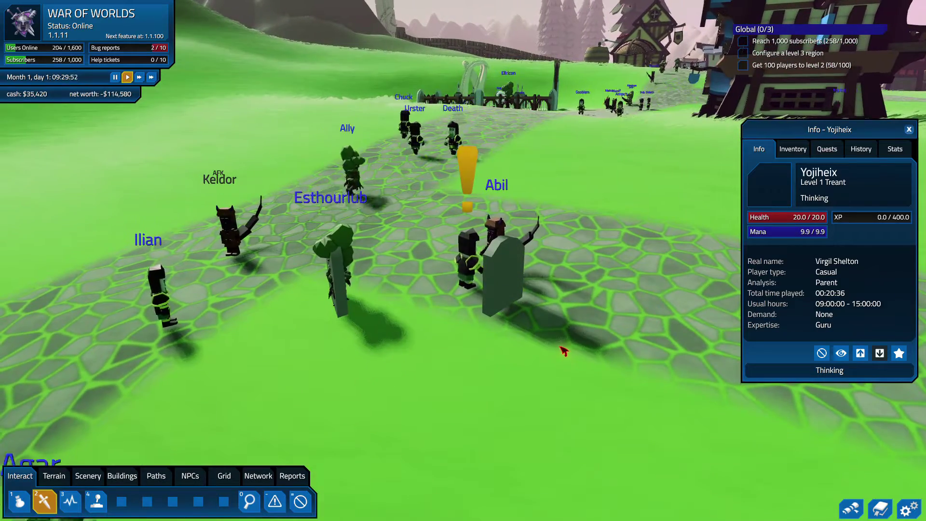
scroll(564, 351, down, 2)
scroll(563, 351, down, 2)
scroll(561, 349, down, 2)
scroll(558, 346, down, 3)
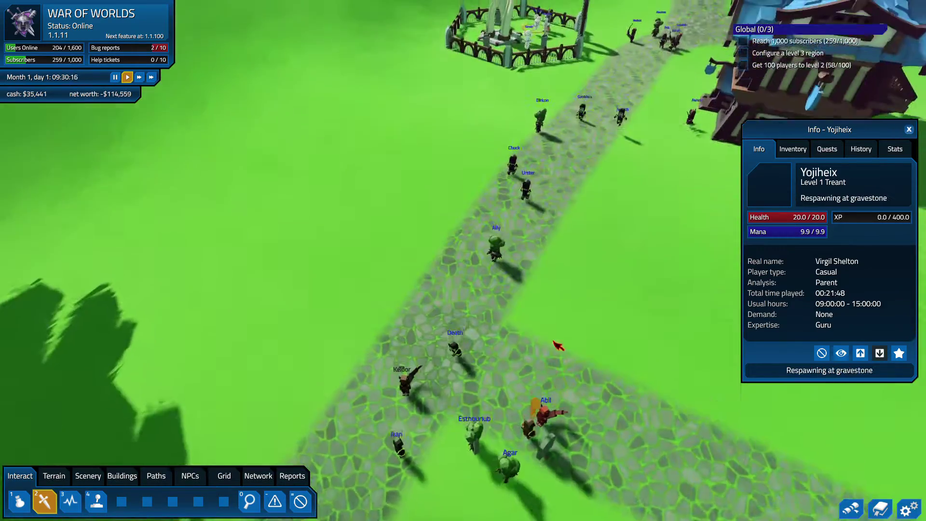
key(w)
scroll(550, 339, up, 2)
scroll(546, 334, up, 2)
scroll(541, 330, up, 2)
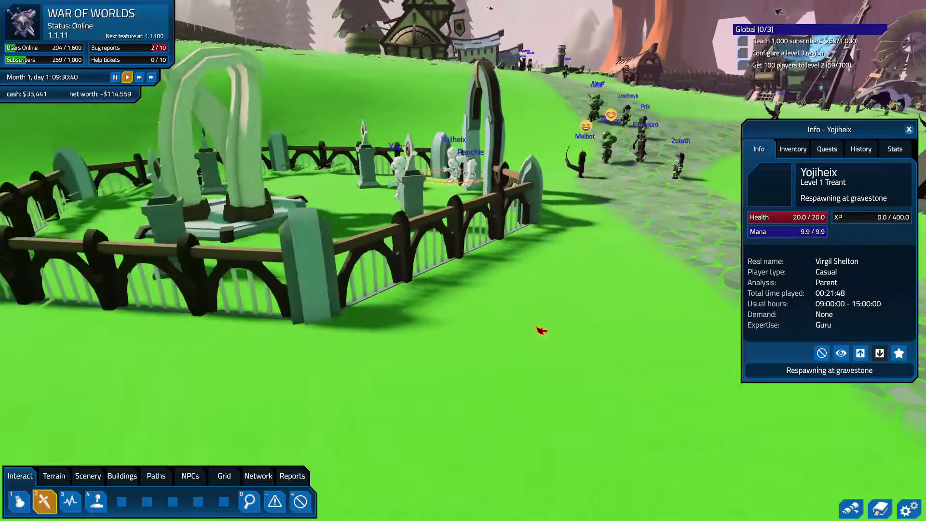
key(e)
scroll(541, 331, up, 2)
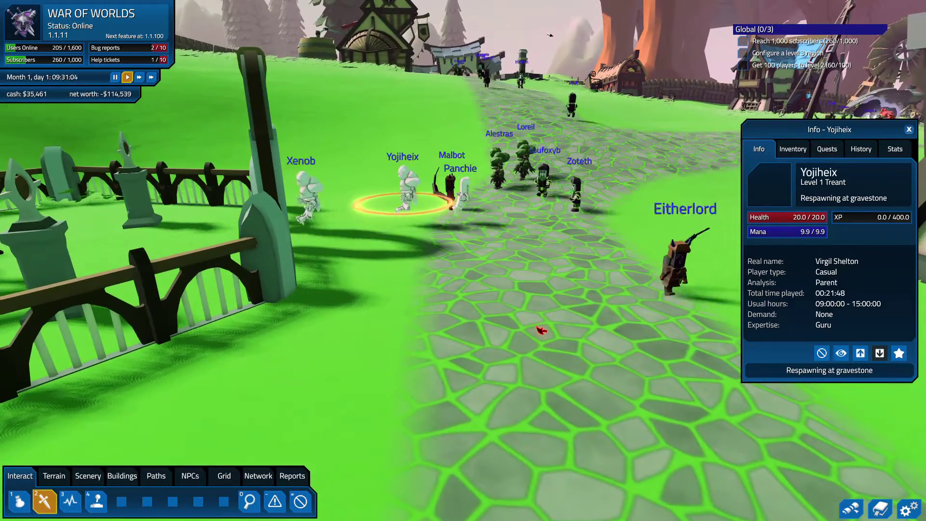
key(s)
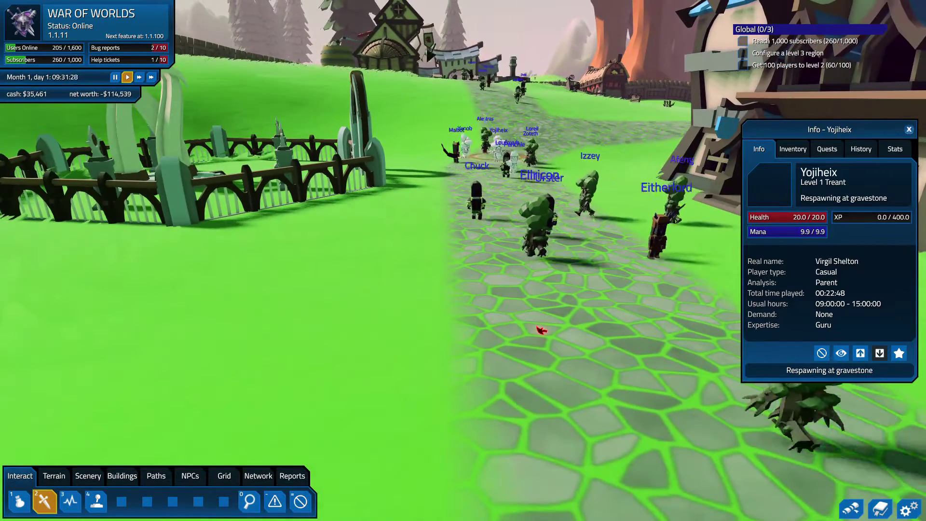
key(s)
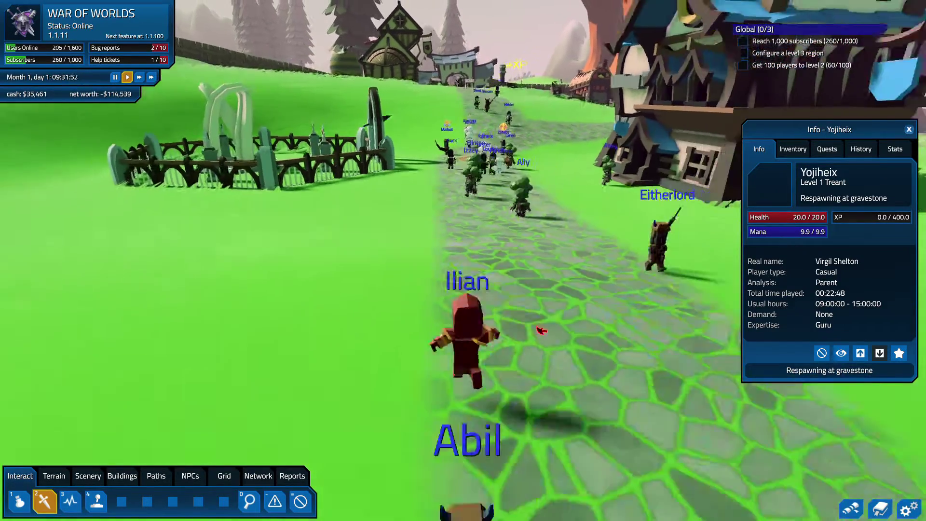
key(s)
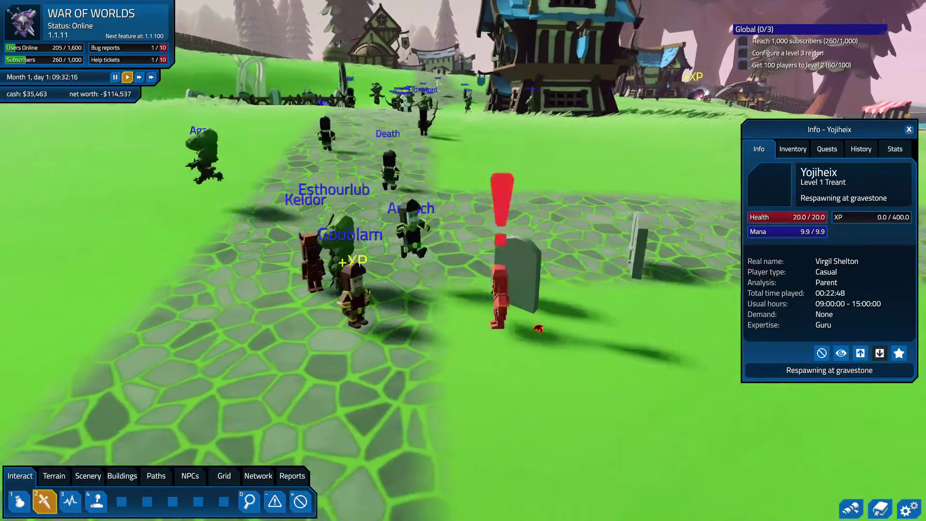
key(w)
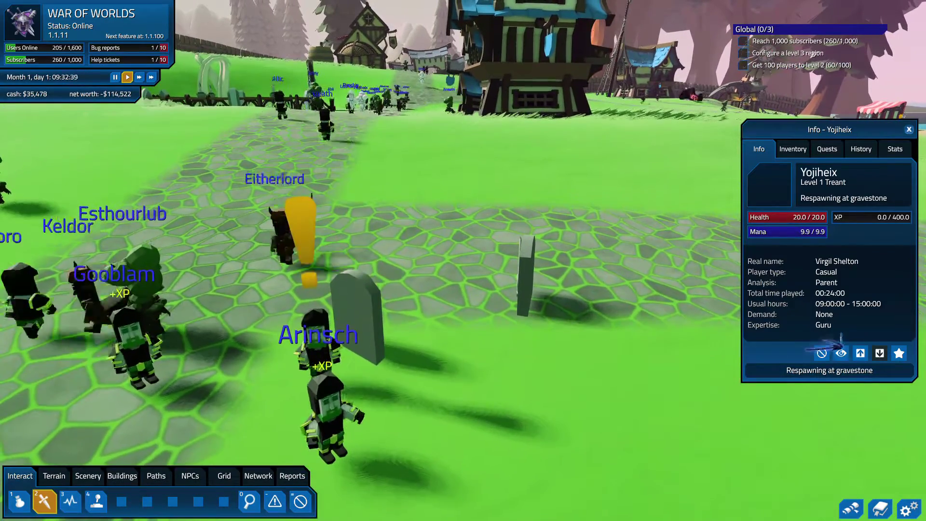
key(s)
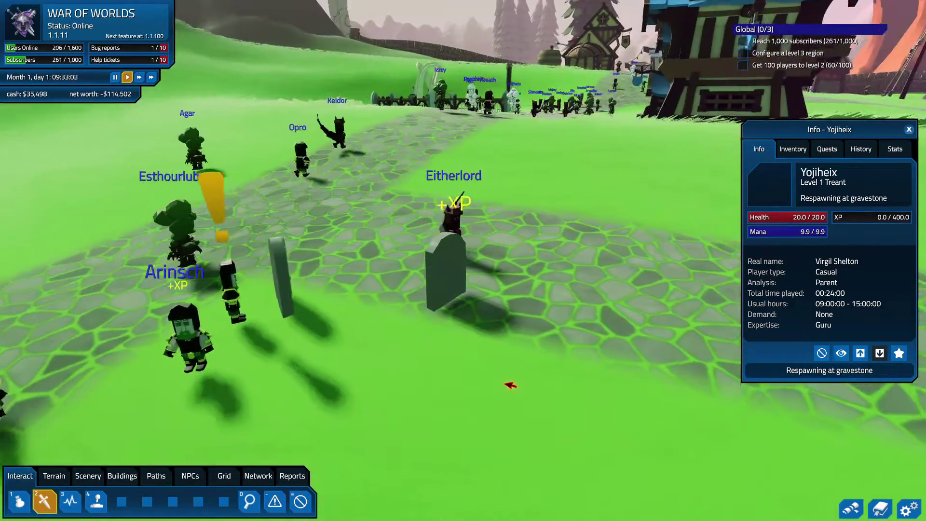
key(w)
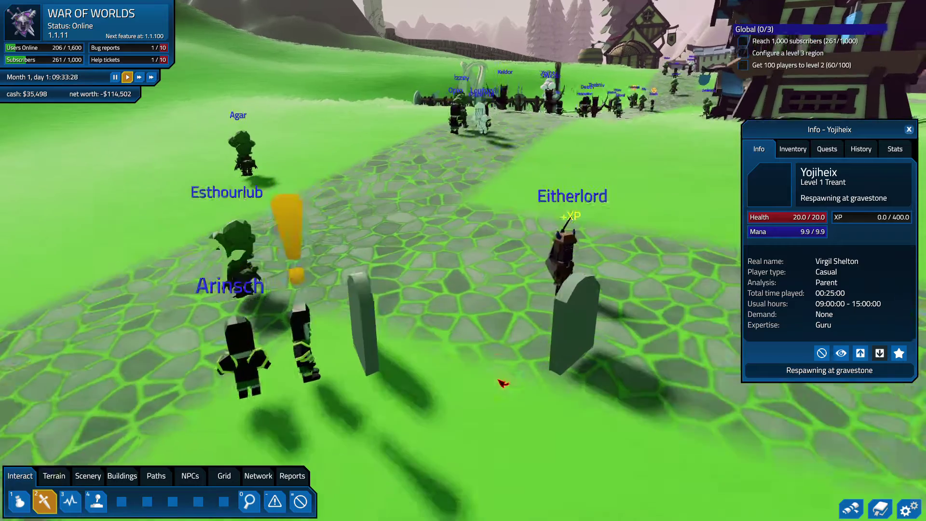
key(a)
key(d)
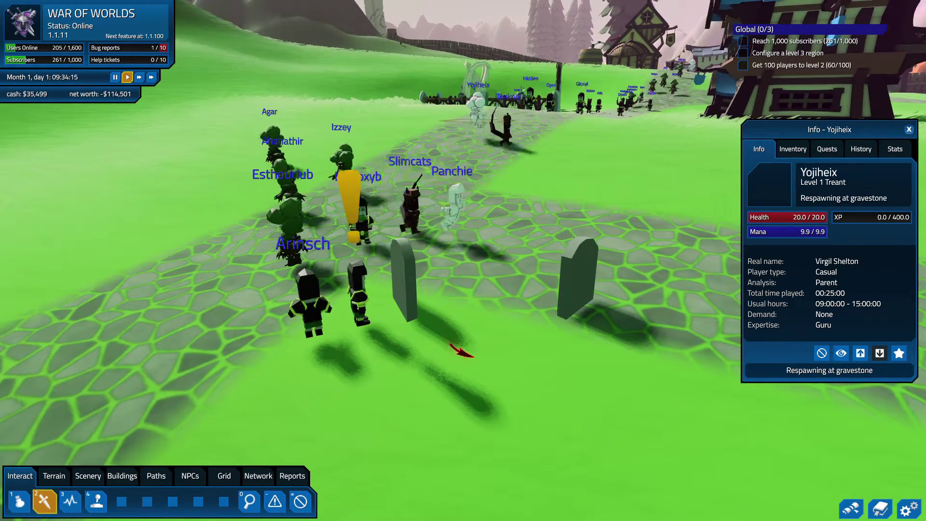
drag(451, 345, 615, 313)
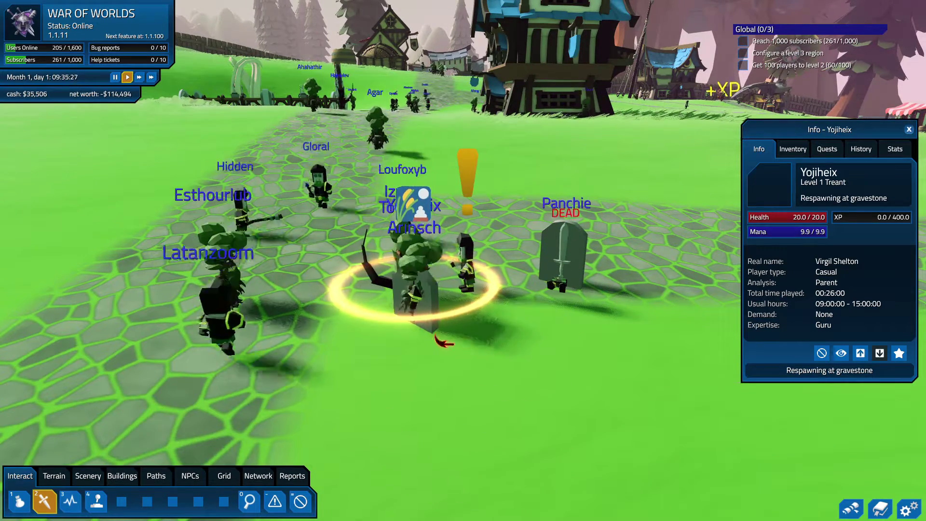
mouse_move(426, 272)
mouse_down()
mouse_move(639, 328)
mouse_move(444, 296)
mouse_up()
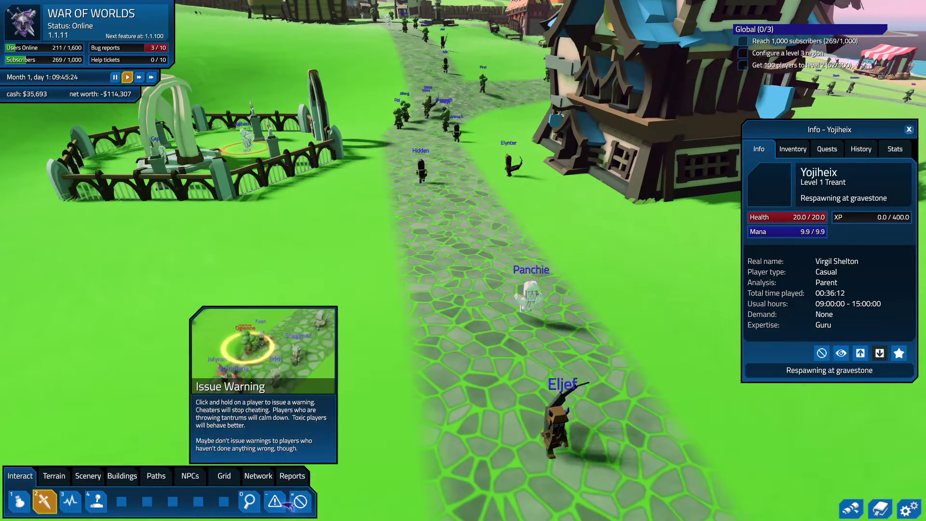
click(249, 501)
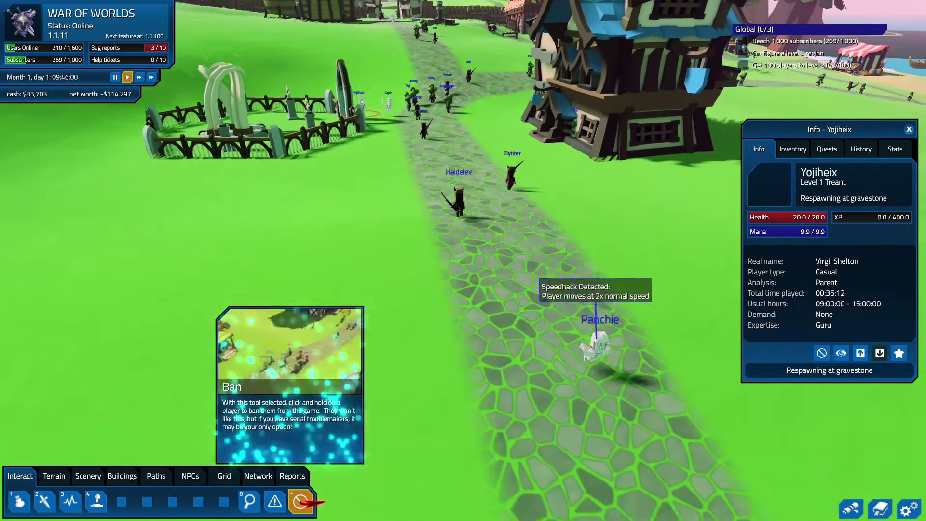
click(300, 501)
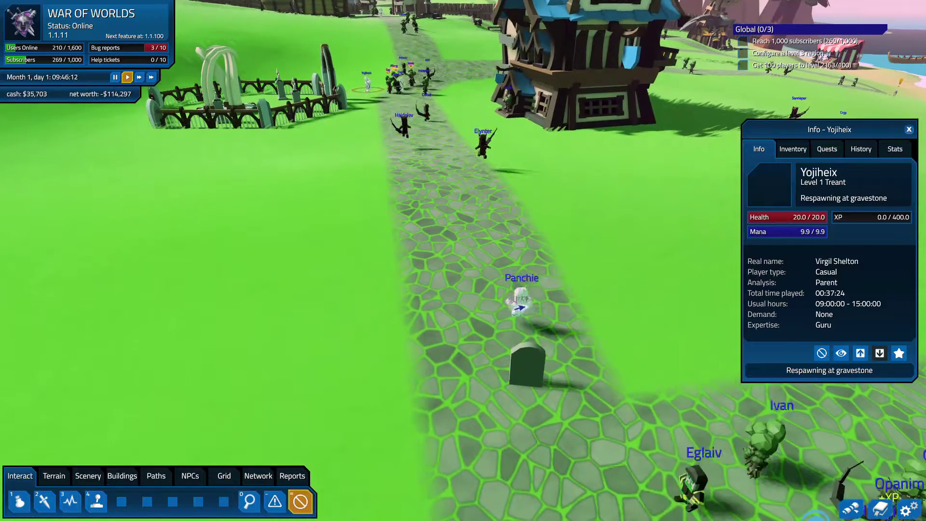
key(d)
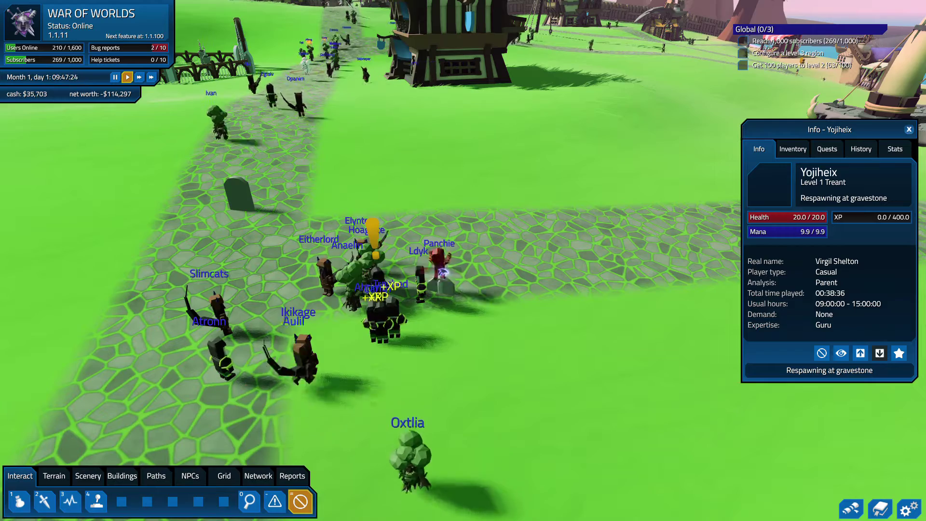
key(a)
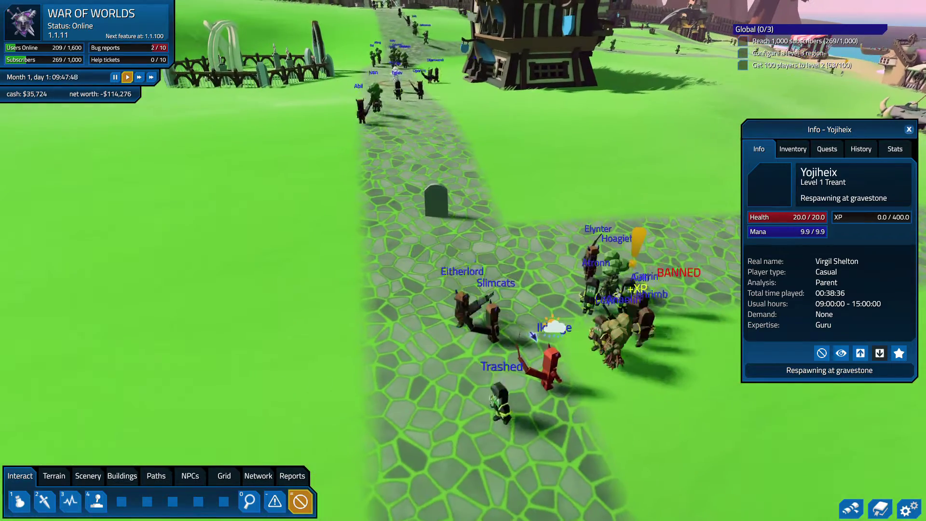
key(a)
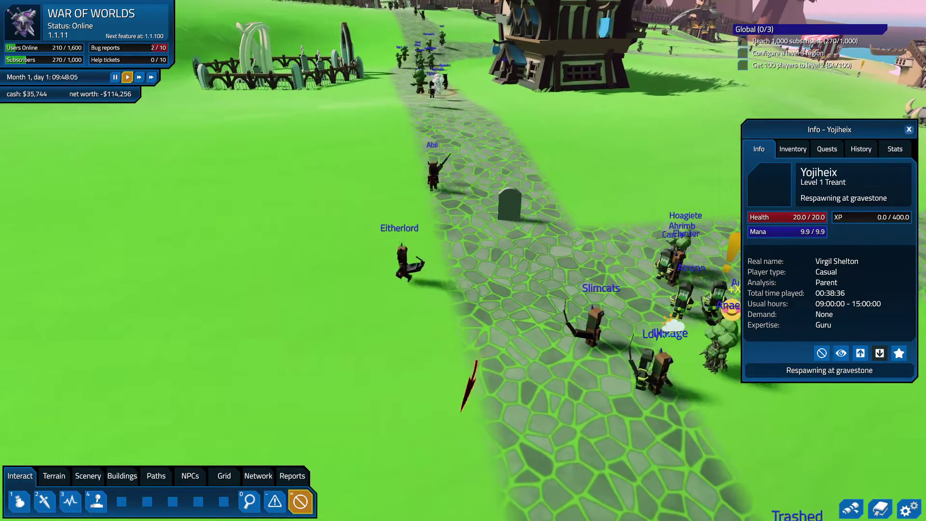
key(d)
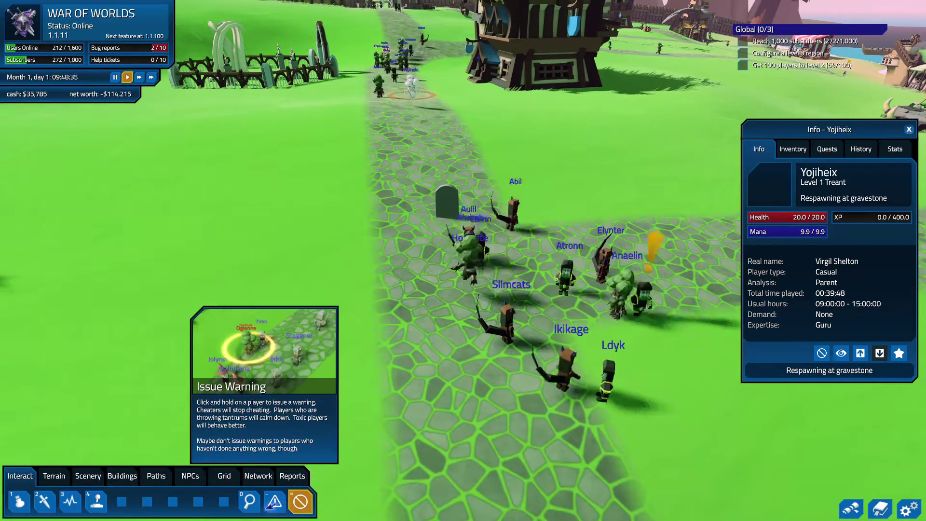
scroll(424, 319, up, 5)
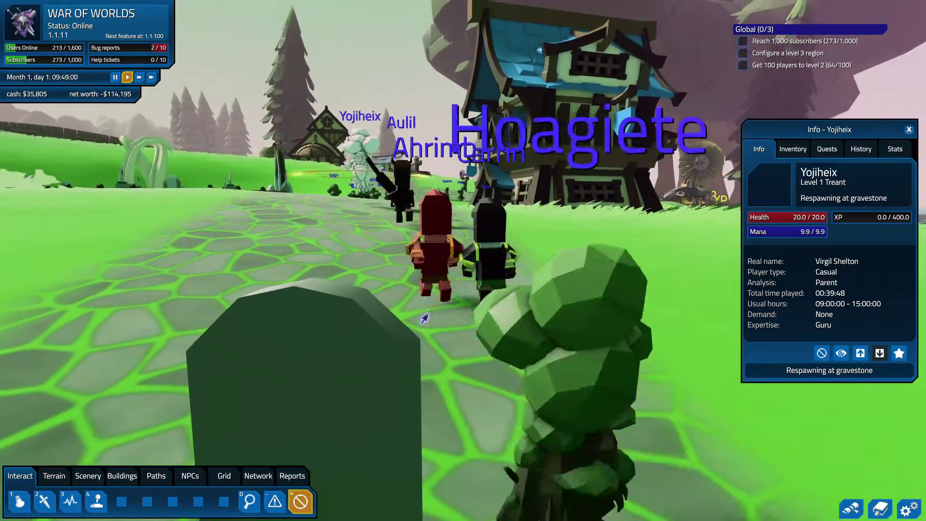
scroll(425, 318, down, 3)
scroll(529, 355, down, 3)
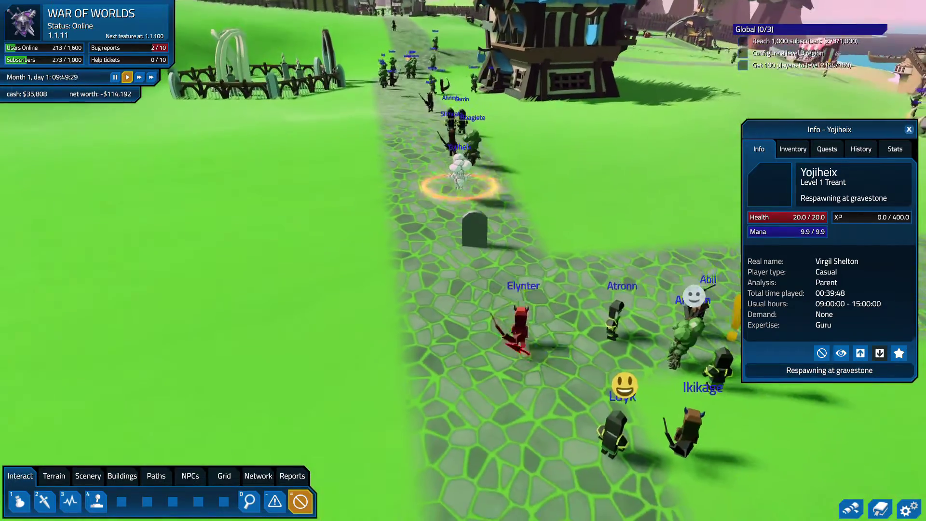
scroll(528, 355, up, 3)
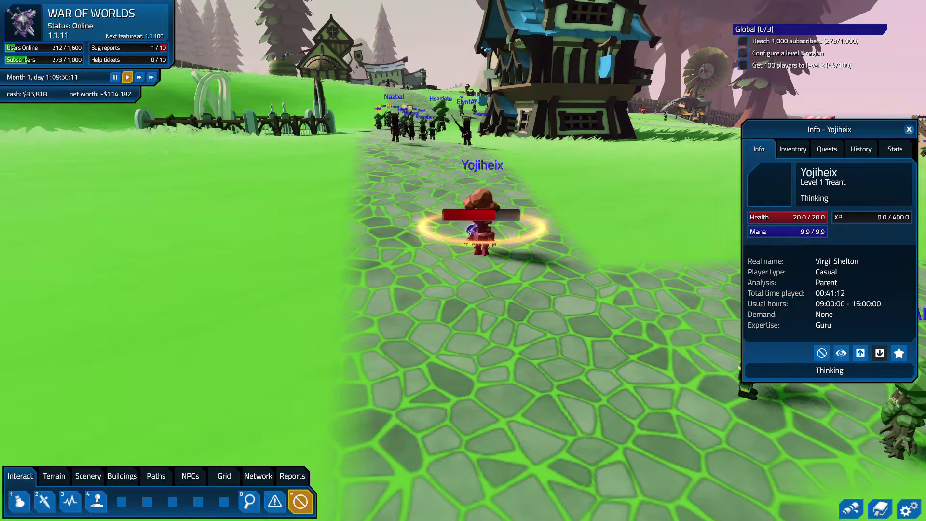
click(471, 229)
scroll(483, 246, down, 5)
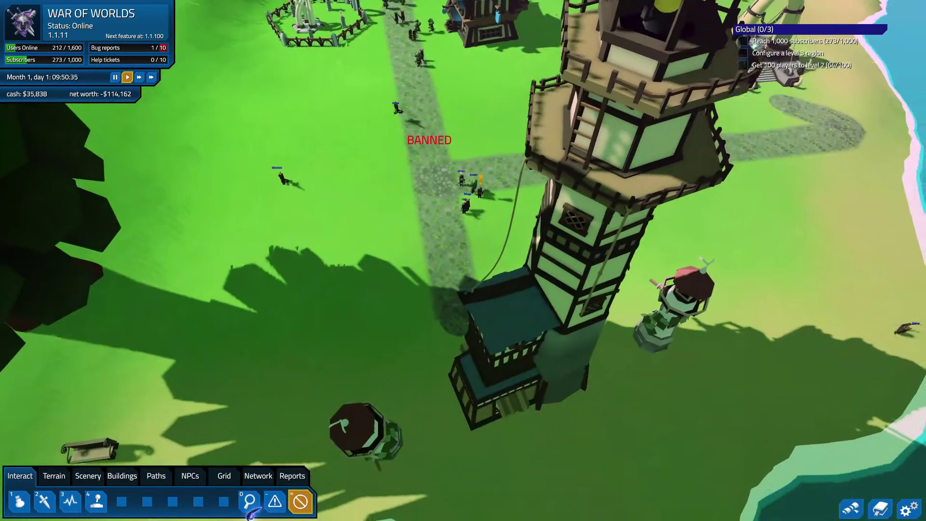
Step: Scan the town and coast for cheaters, flagging Aret for item duping, and arm Issue Warning
click(249, 501)
key(w)
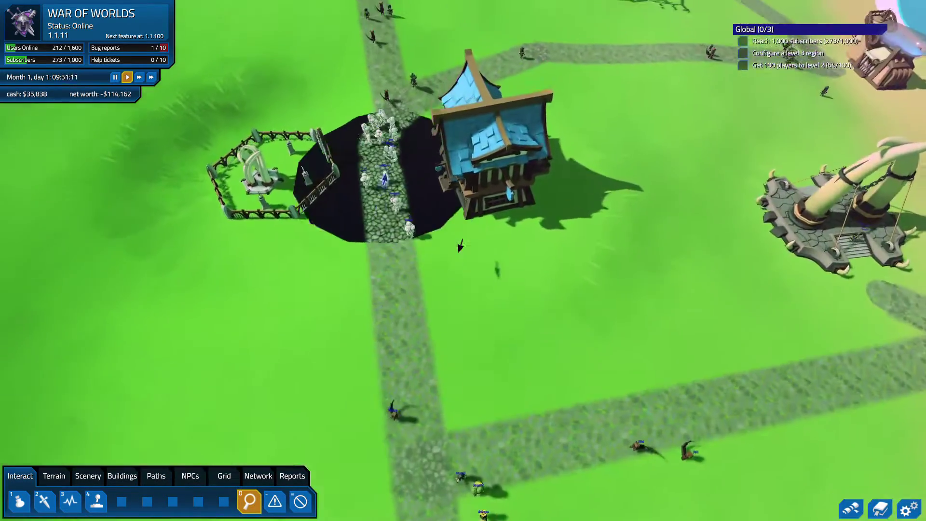
key(q)
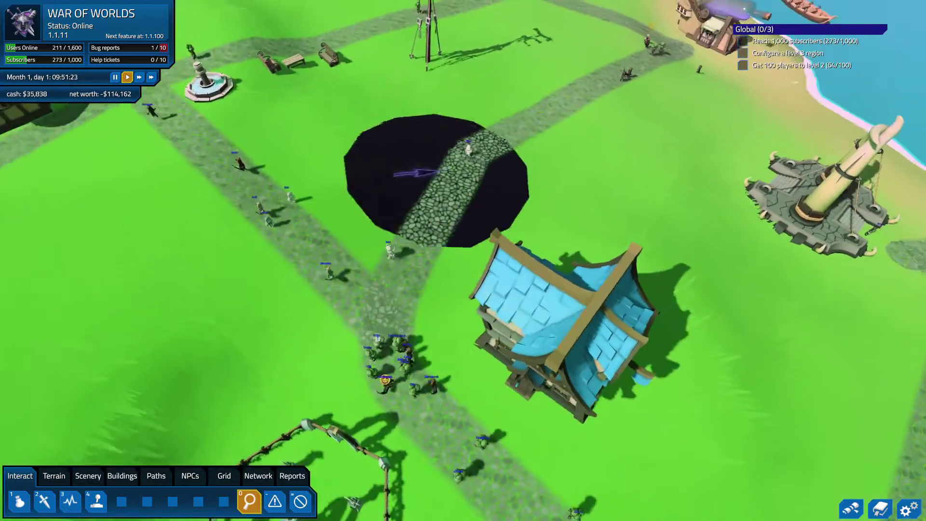
key(q)
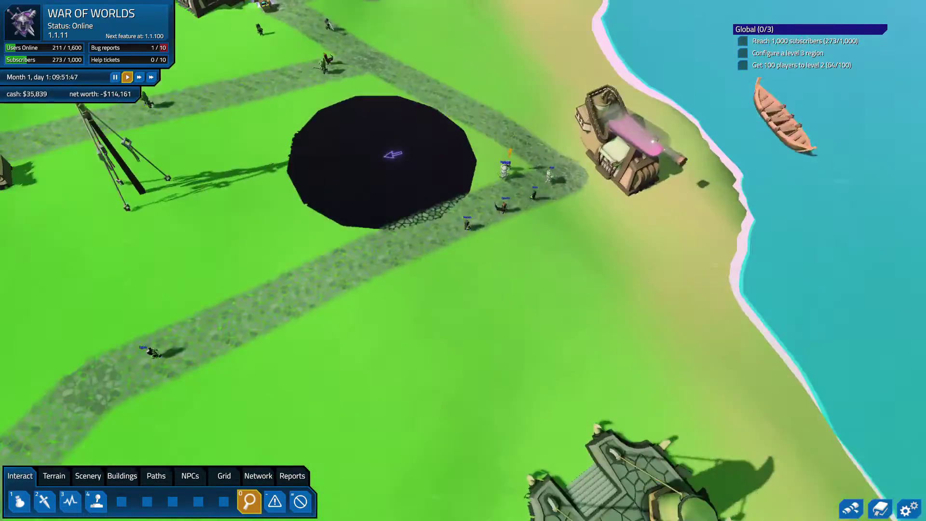
scroll(417, 130, up, 3)
scroll(434, 145, up, 3)
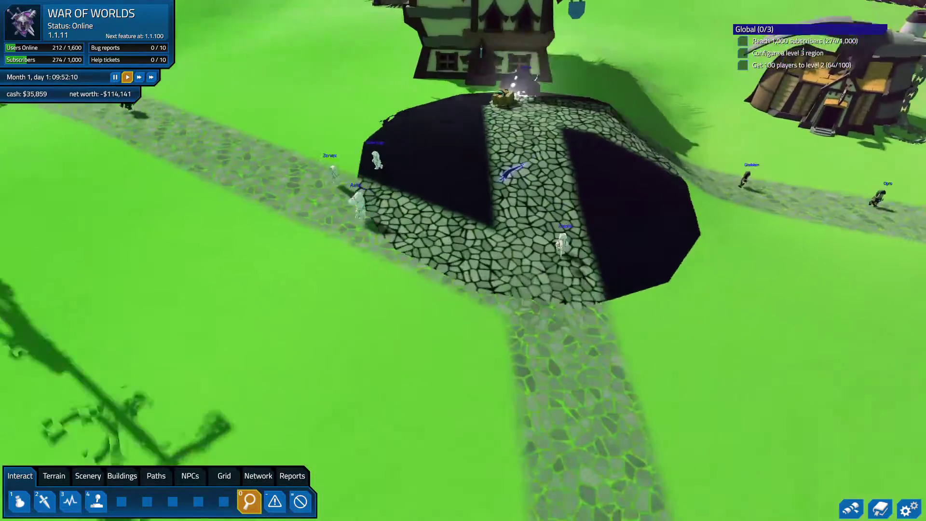
scroll(506, 181, up, 3)
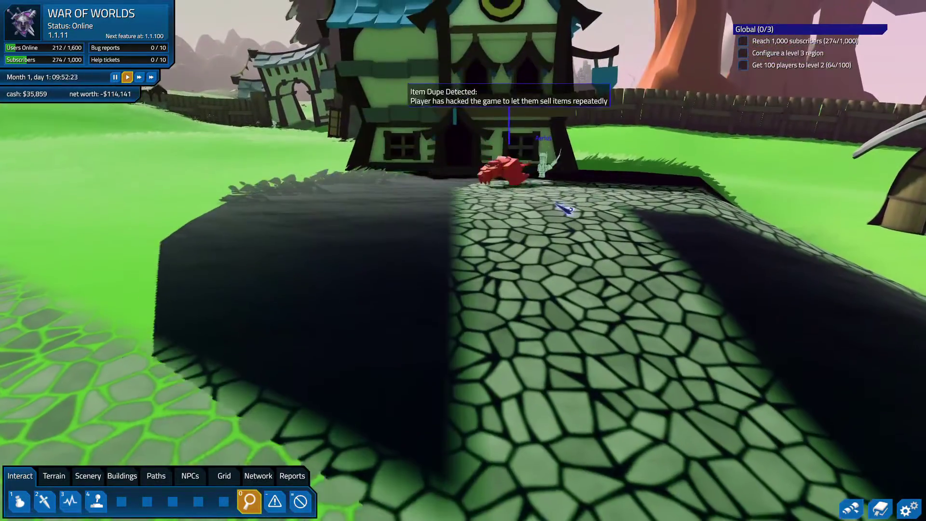
scroll(564, 209, up, 3)
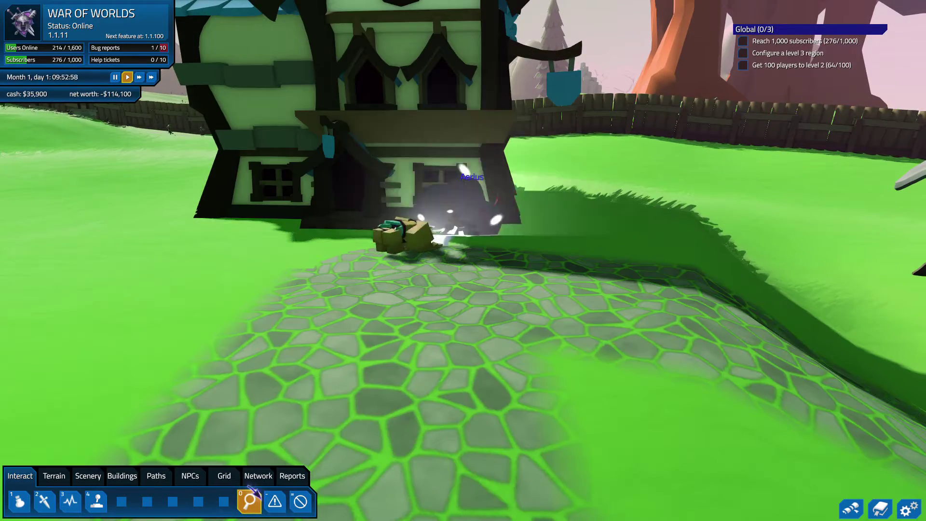
scroll(489, 263, up, 2)
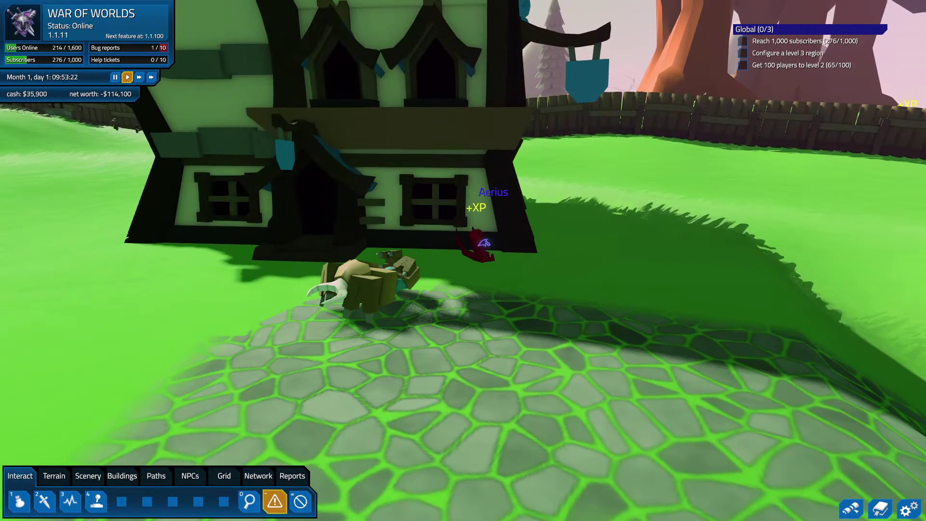
scroll(483, 243, down, 3)
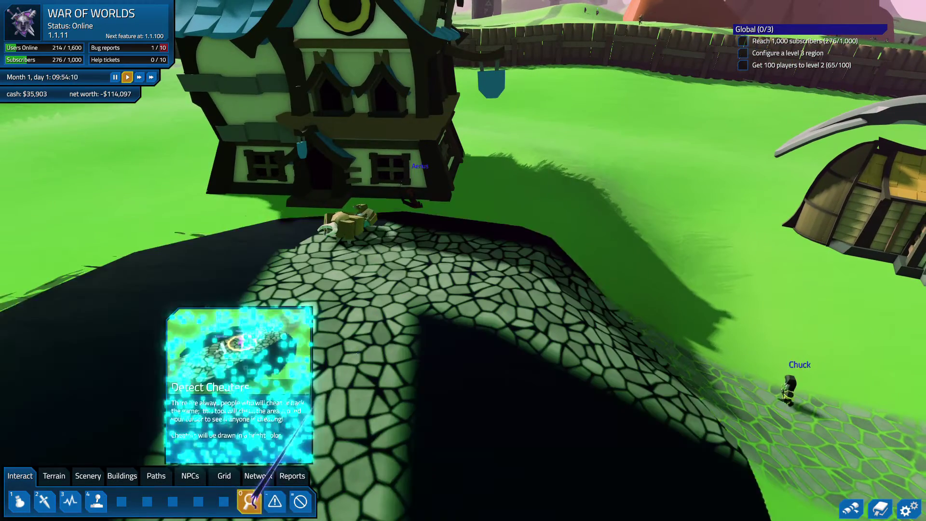
click(248, 500)
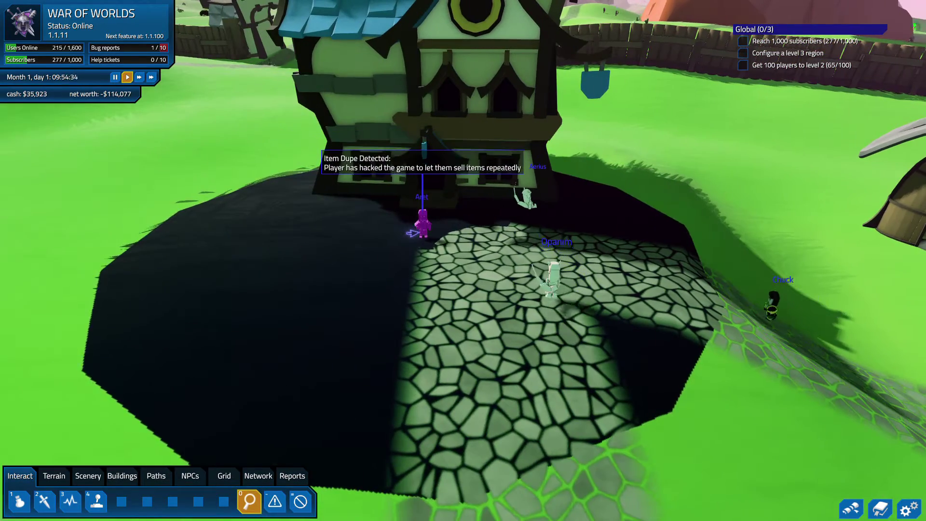
scroll(412, 232, down, 1)
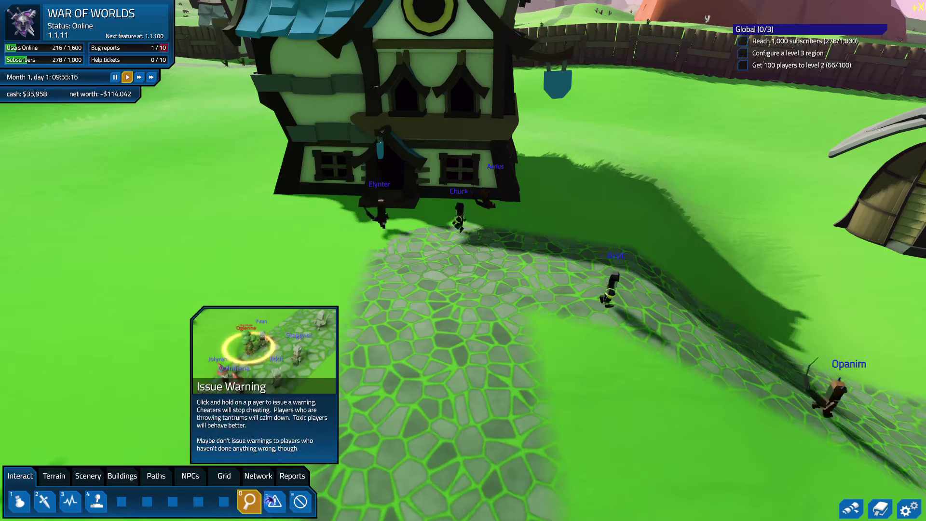
click(275, 501)
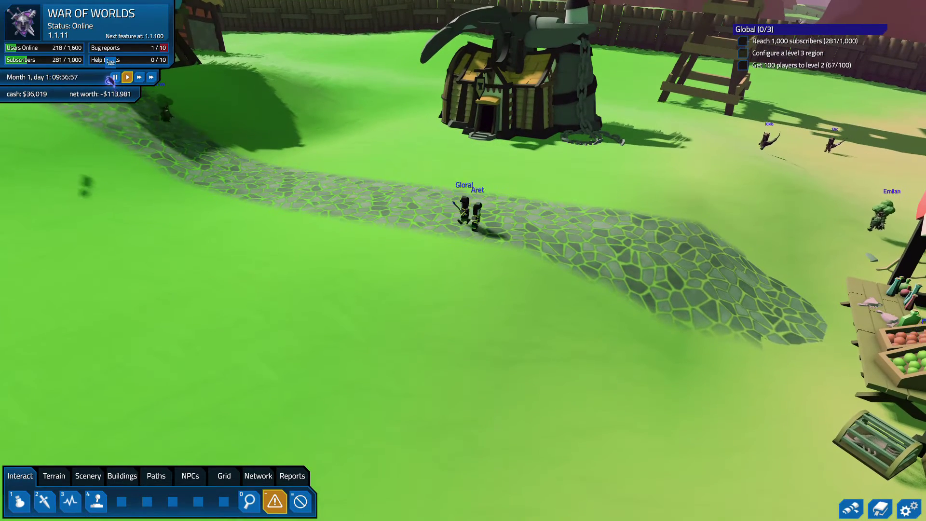
Step: Pause the game while surveying the town
click(114, 78)
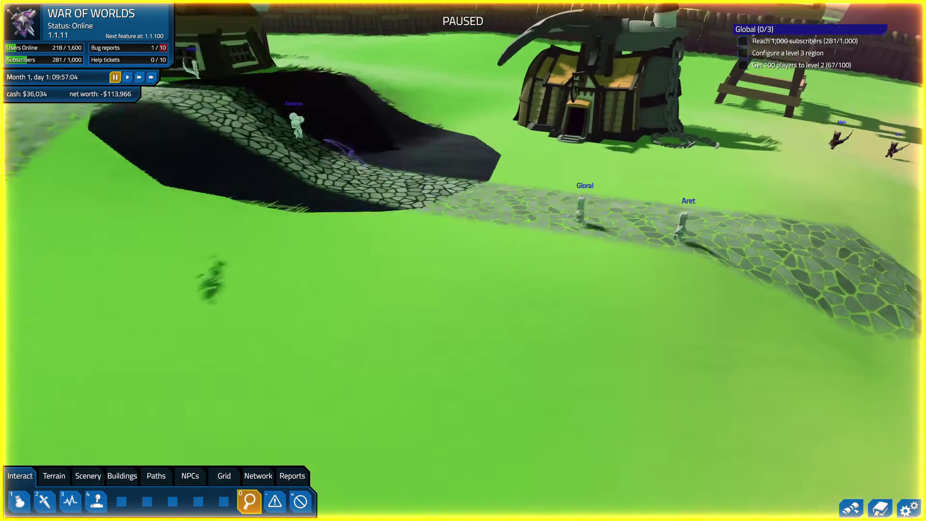
scroll(356, 119, down, 3)
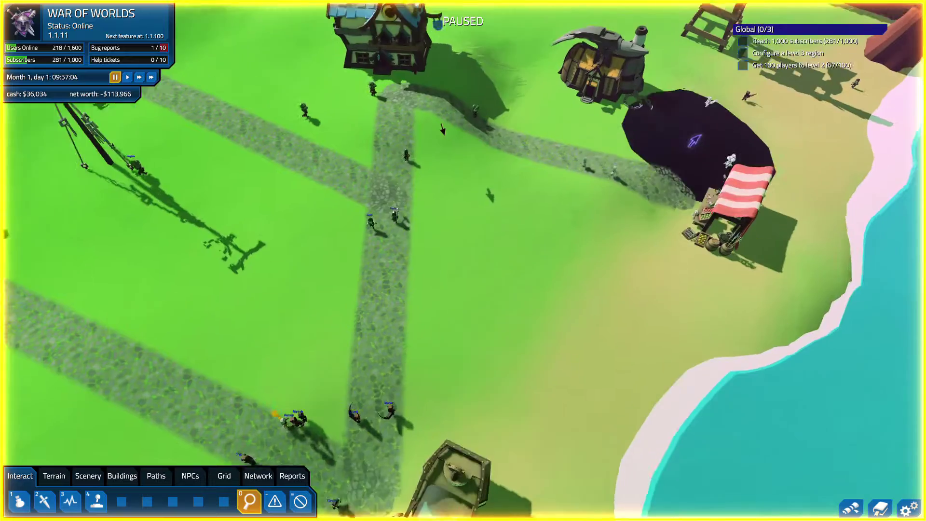
scroll(267, 239, down, 3)
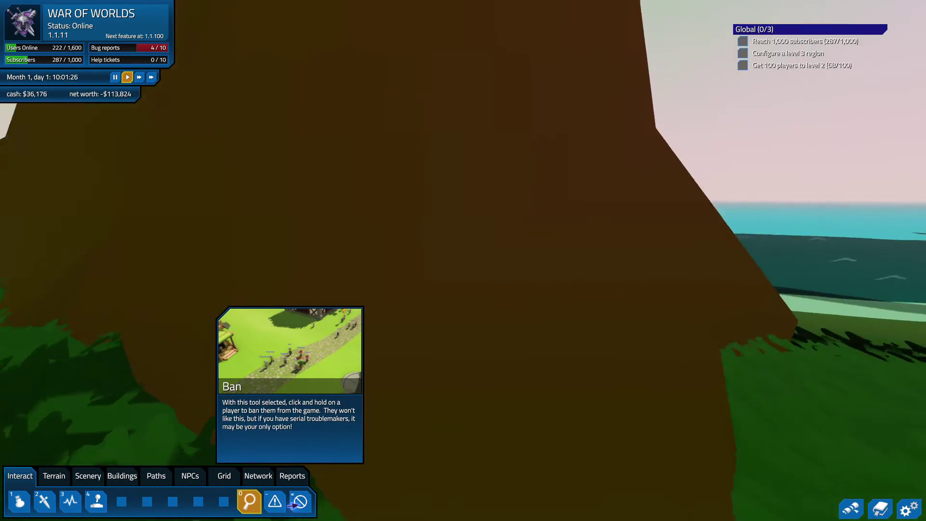
Step: Reveal Capt as a Gold Farmer with Detect Cheaters, then arm the Ban tool
click(297, 501)
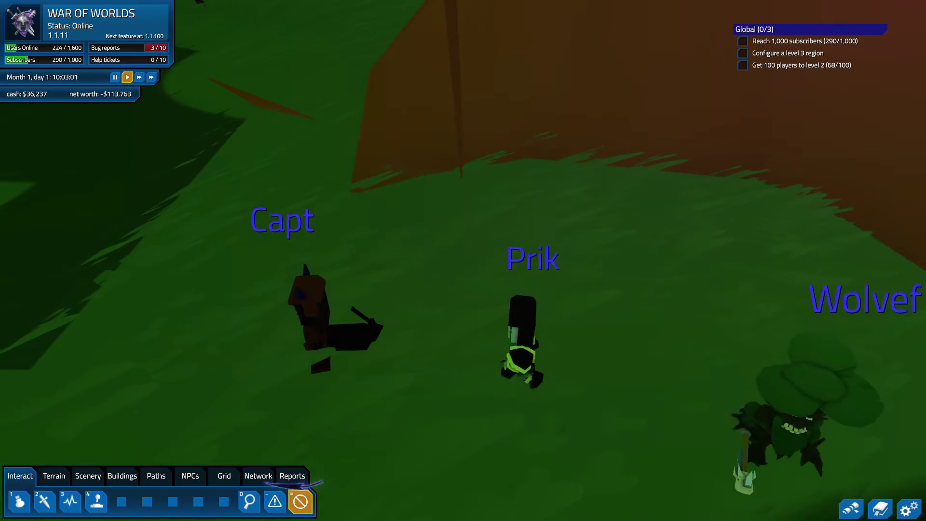
click(249, 501)
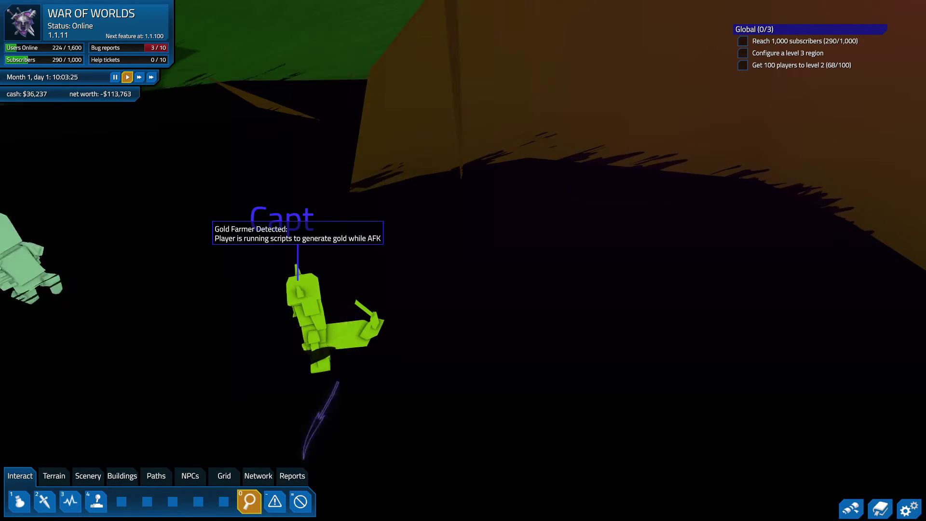
click(274, 501)
click(298, 501)
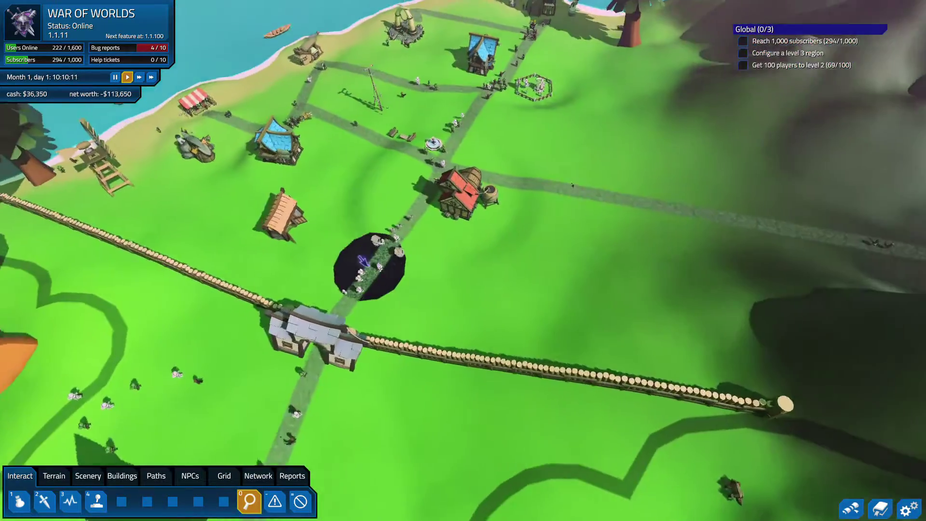
scroll(363, 262, up, 3)
scroll(441, 262, up, 3)
scroll(464, 257, up, 3)
scroll(492, 250, up, 2)
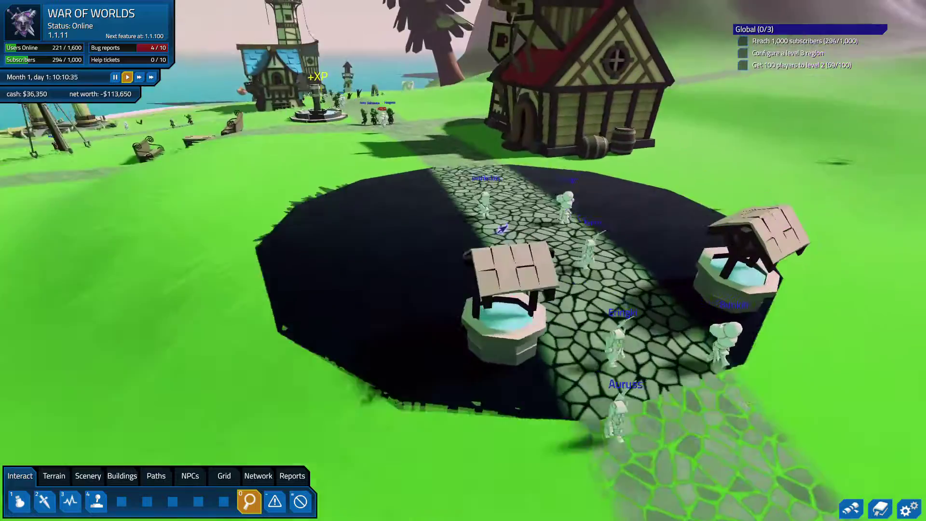
scroll(501, 229, up, 3)
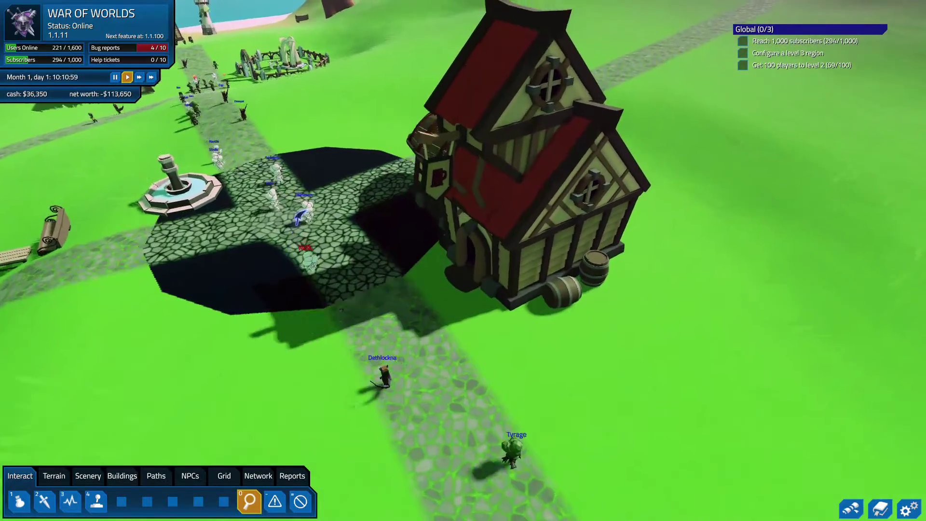
scroll(348, 228, up, 3)
scroll(348, 228, up, 3)
scroll(347, 227, up, 2)
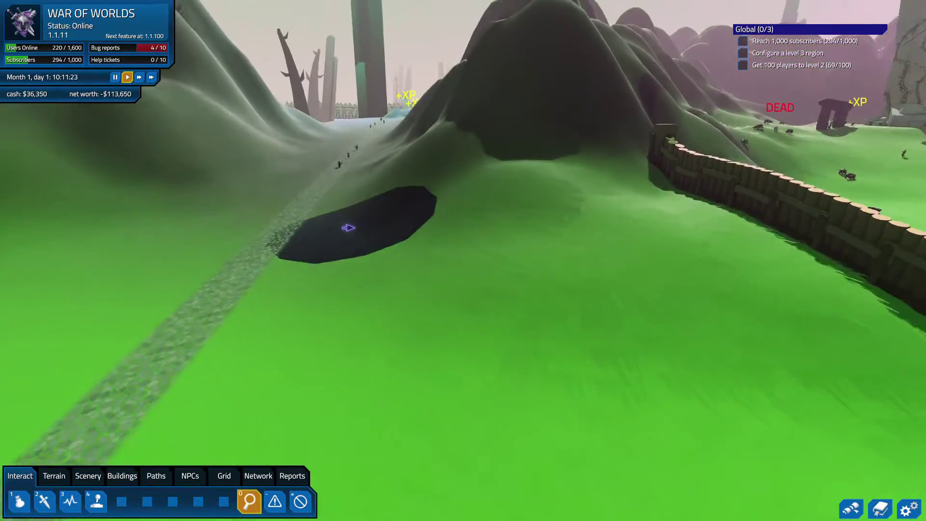
key(e)
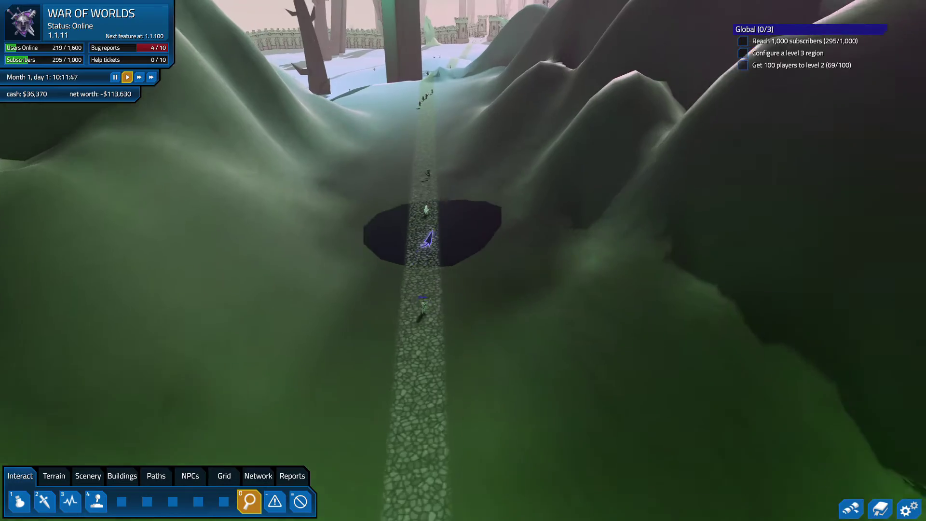
key(w)
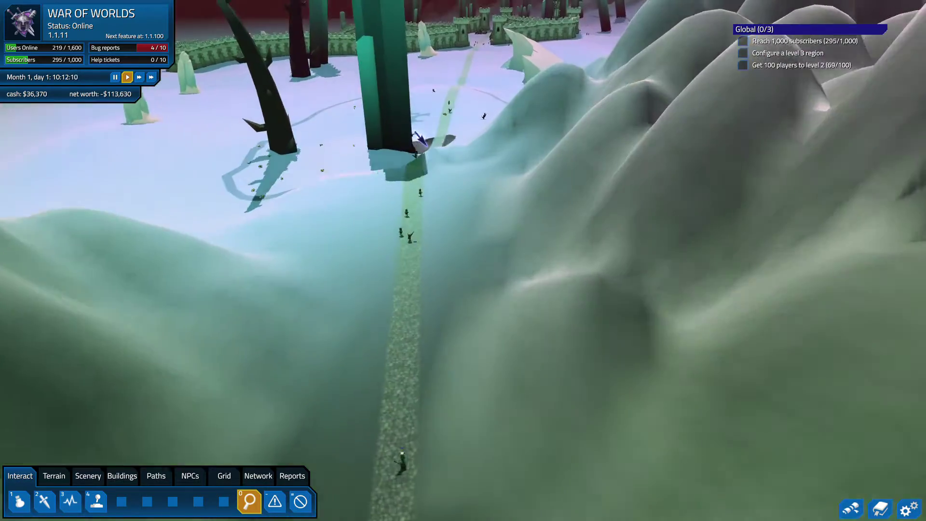
key(w)
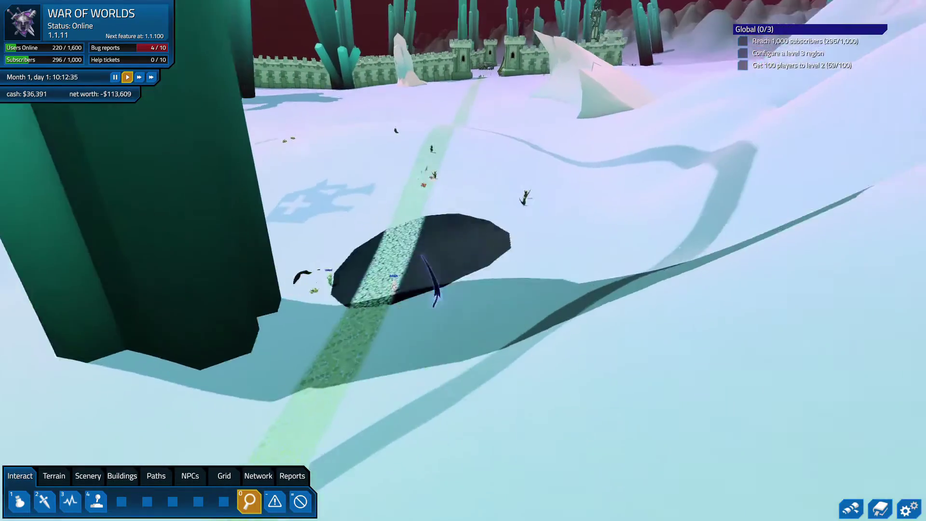
scroll(463, 289, up, 5)
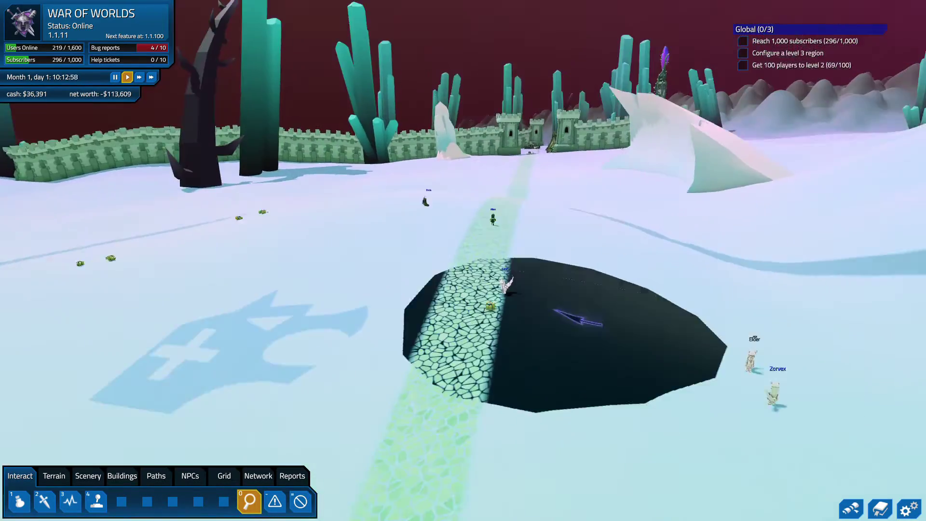
scroll(463, 290, down, 5)
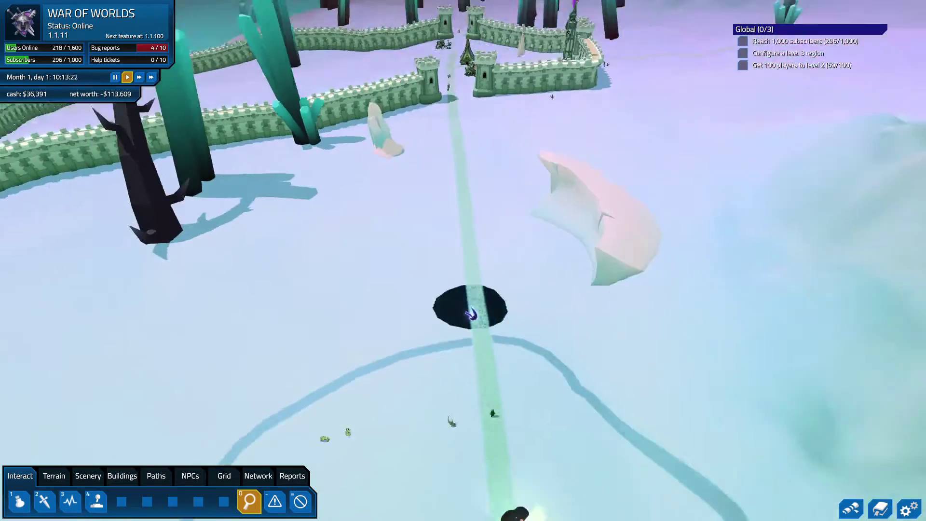
scroll(463, 289, down, 3)
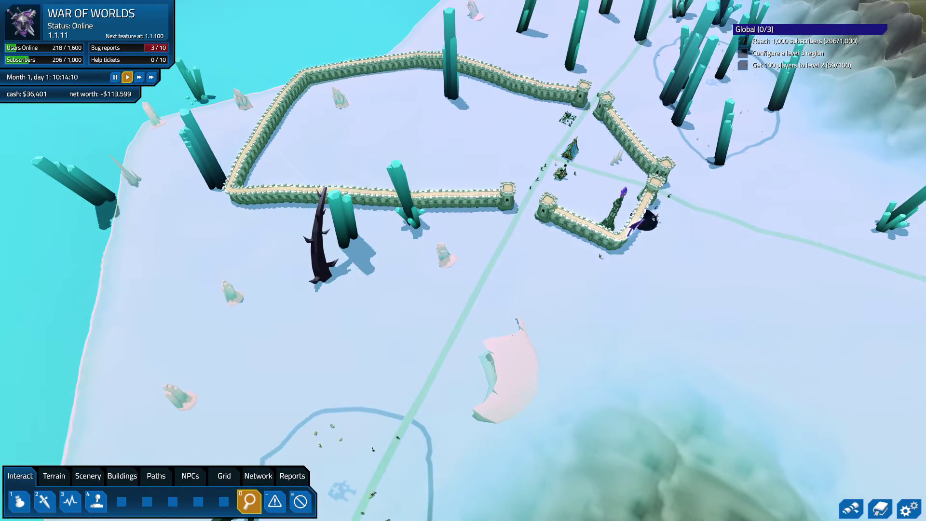
scroll(464, 231, up, 5)
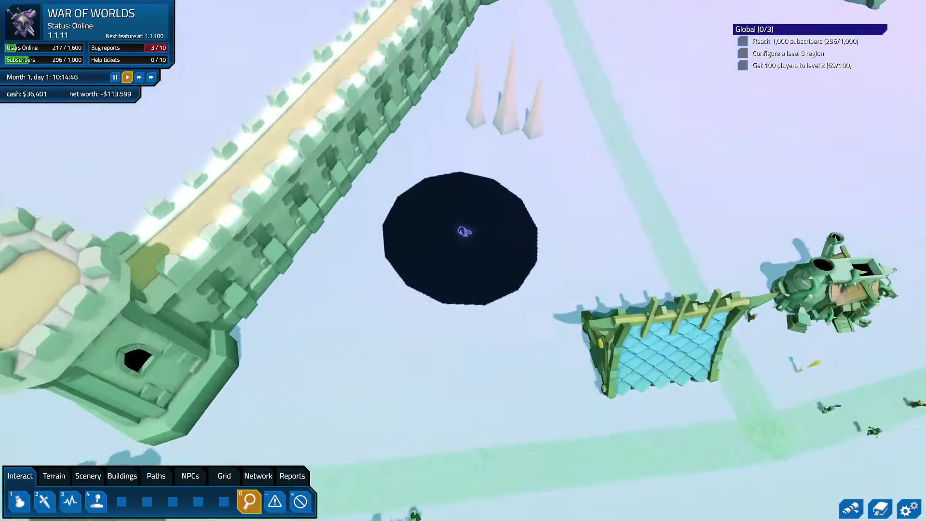
scroll(464, 232, up, 3)
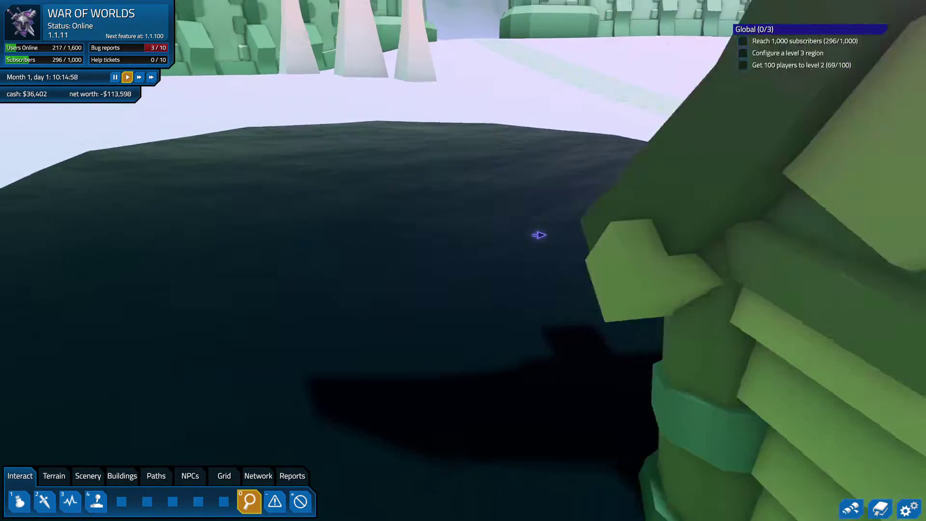
scroll(478, 229, down, 4)
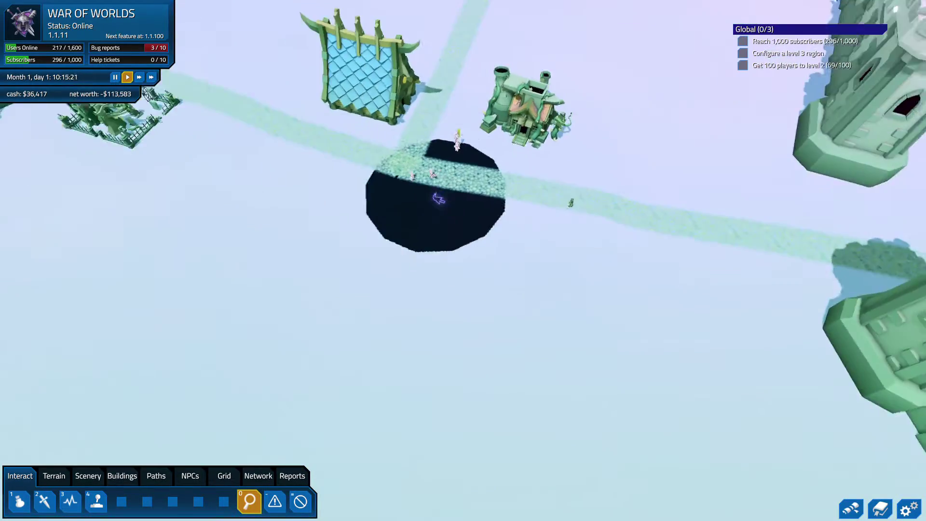
scroll(463, 261, up, 5)
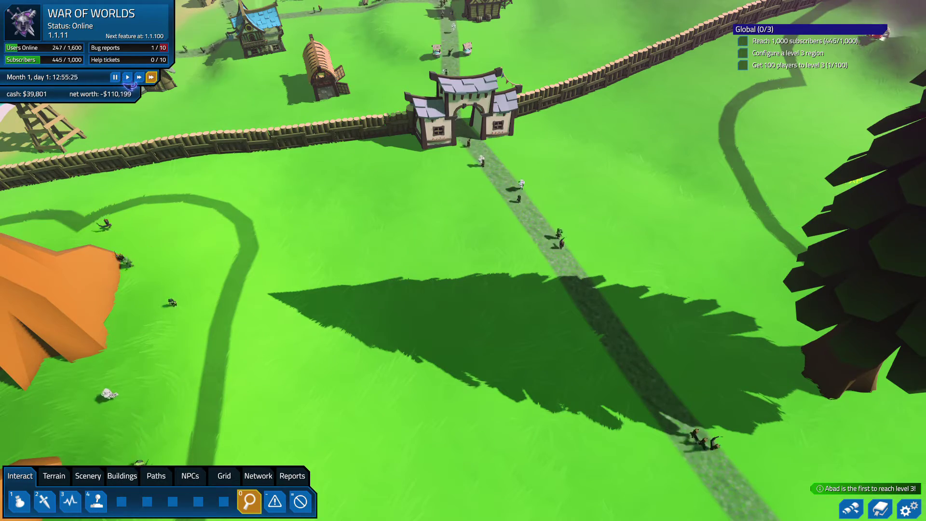
click(116, 77)
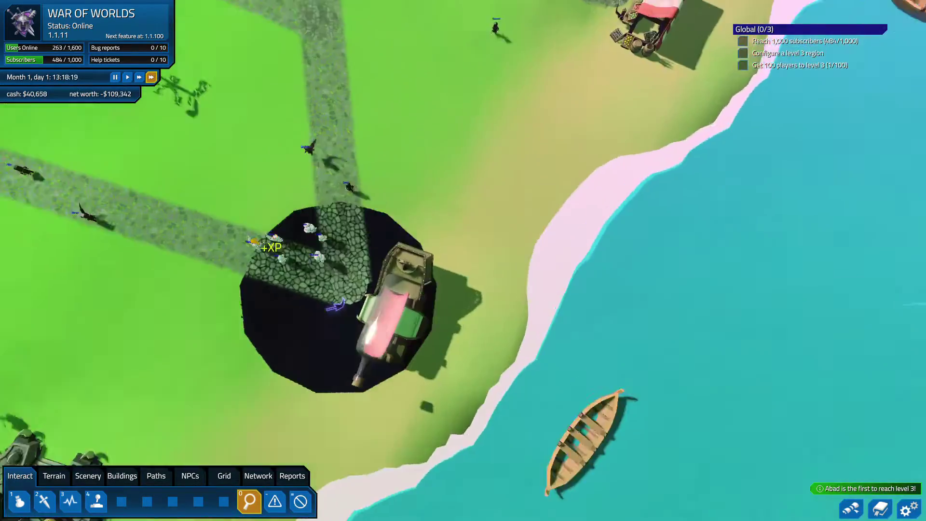
scroll(337, 252, up, 5)
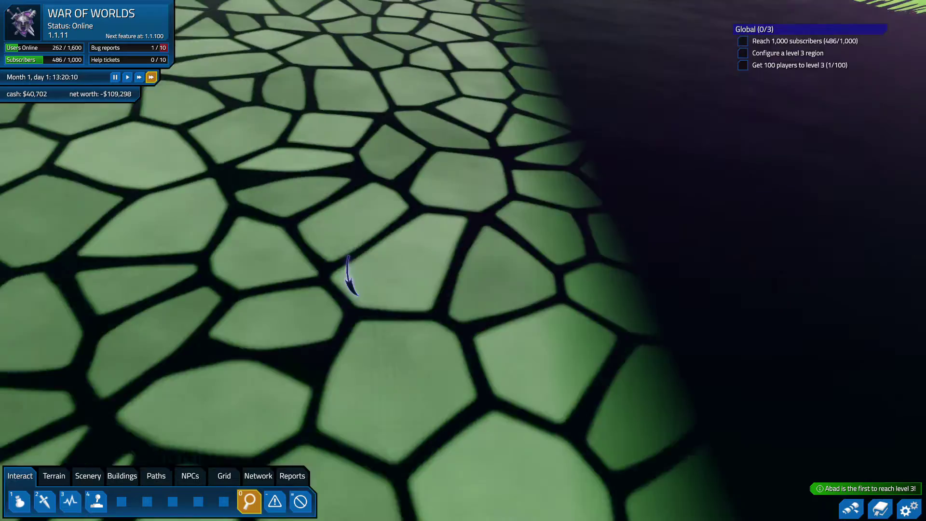
scroll(348, 275, down, 5)
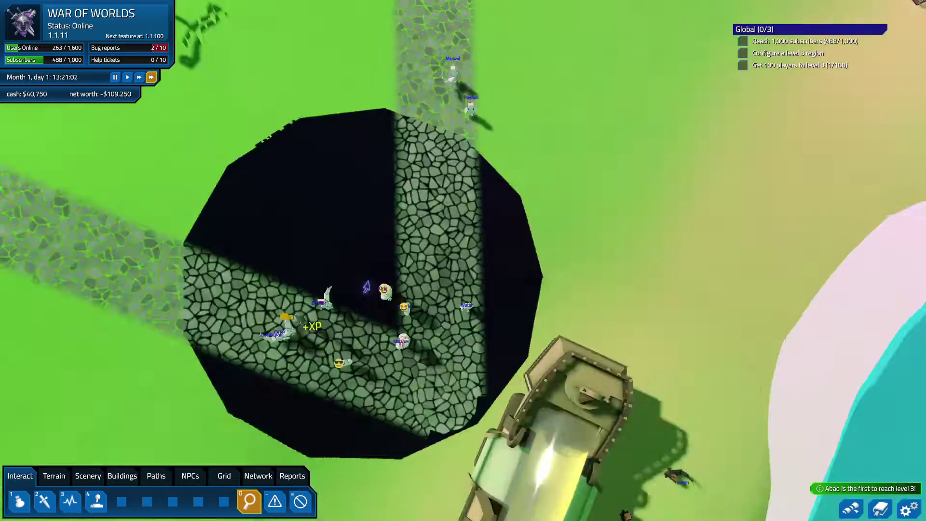
scroll(362, 250, down, 3)
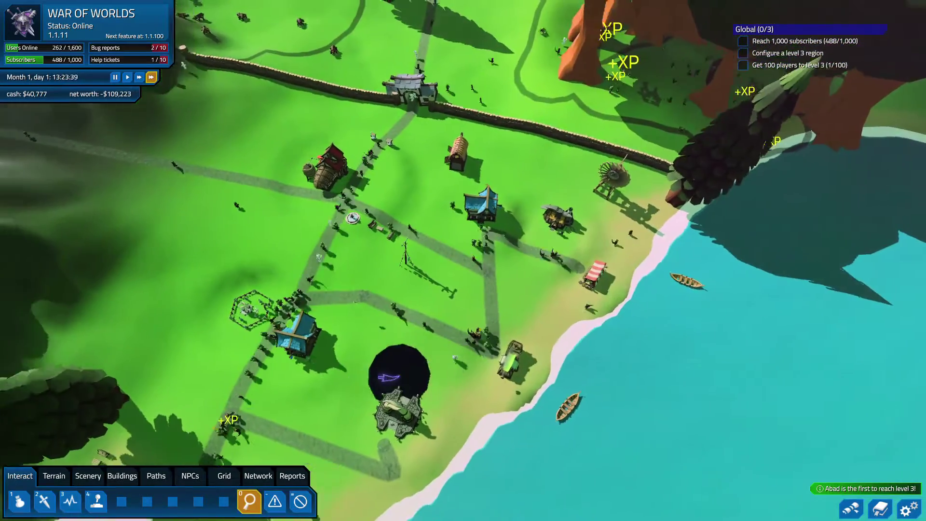
scroll(454, 358, up, 3)
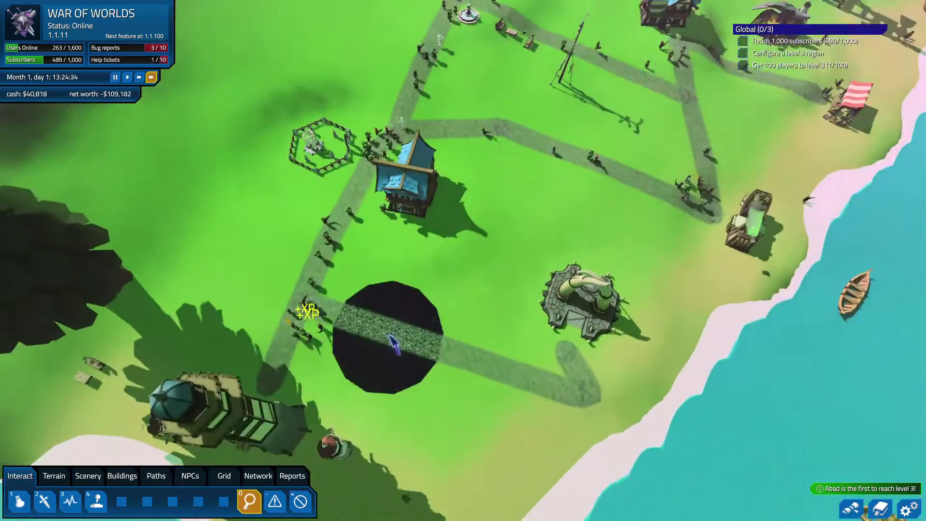
scroll(405, 289, up, 2)
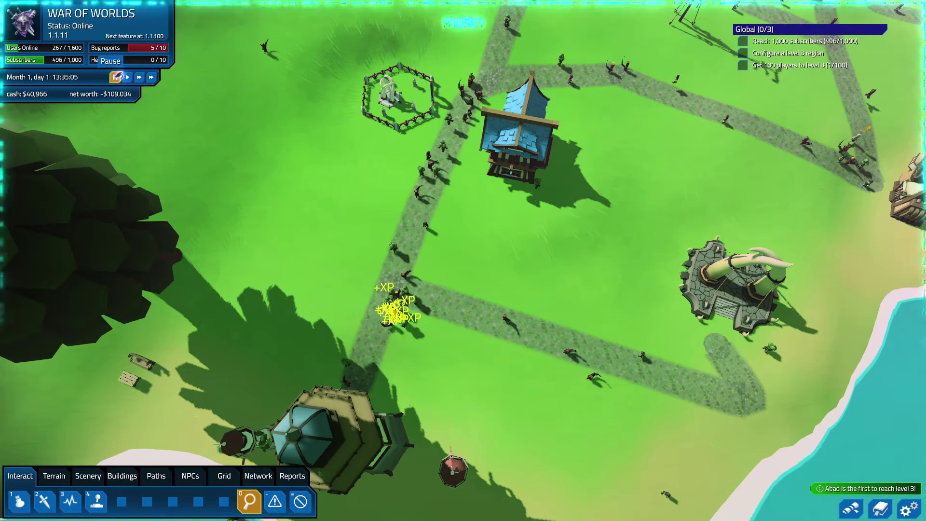
Step: Follow the black gold-farmer circle across town with the camera
key(q)
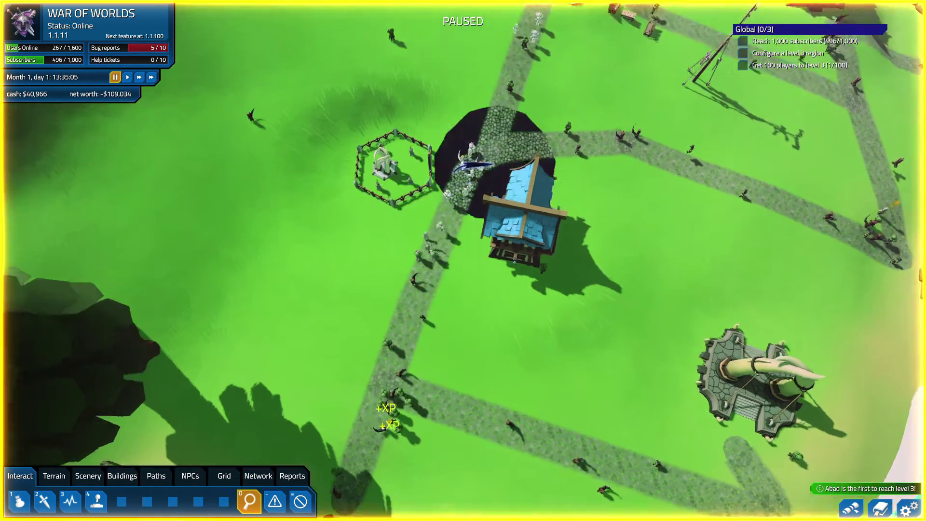
key(w)
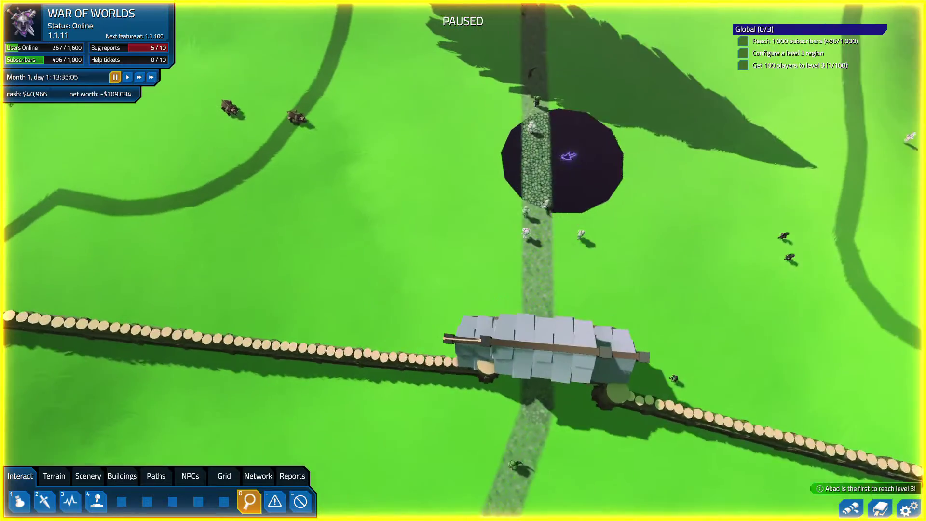
key(w)
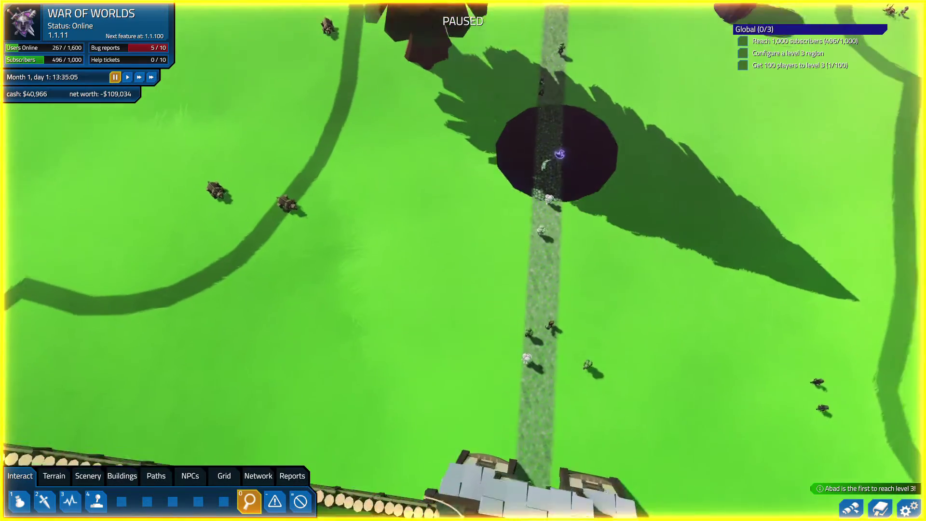
key(s)
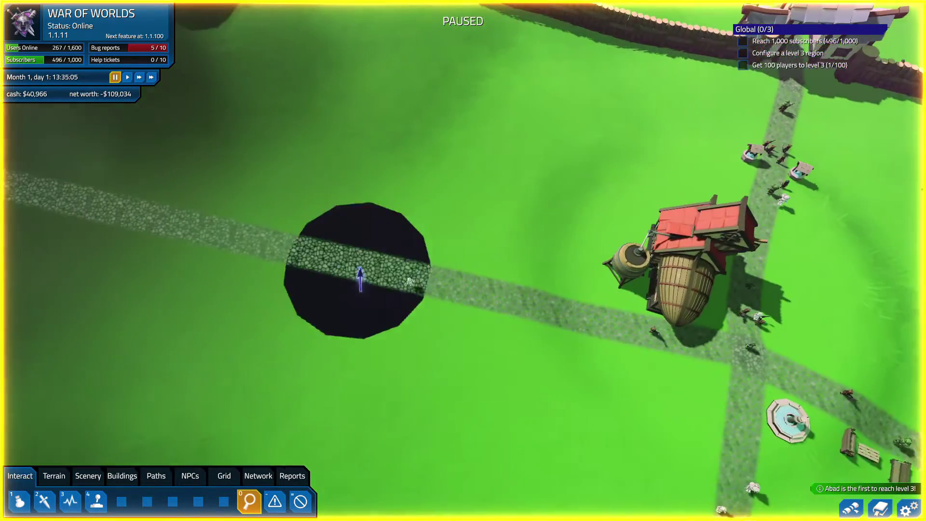
key(e)
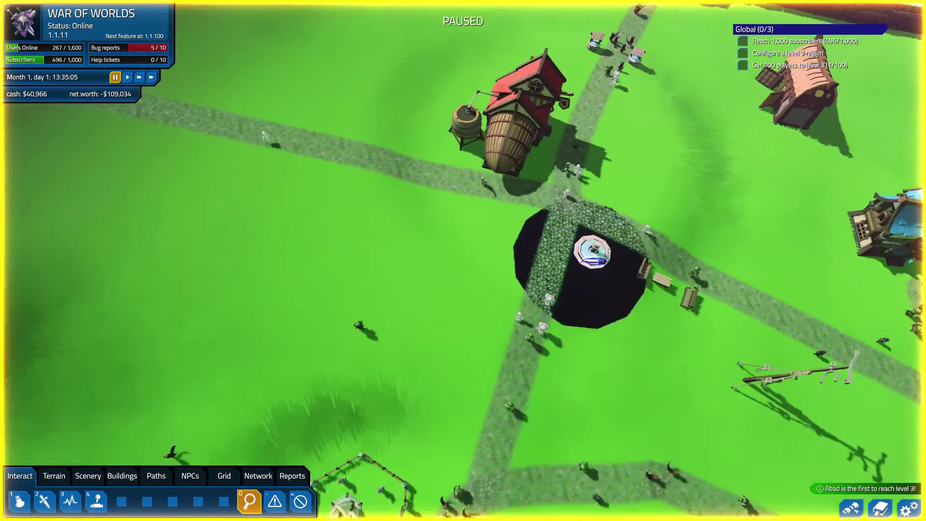
key(e)
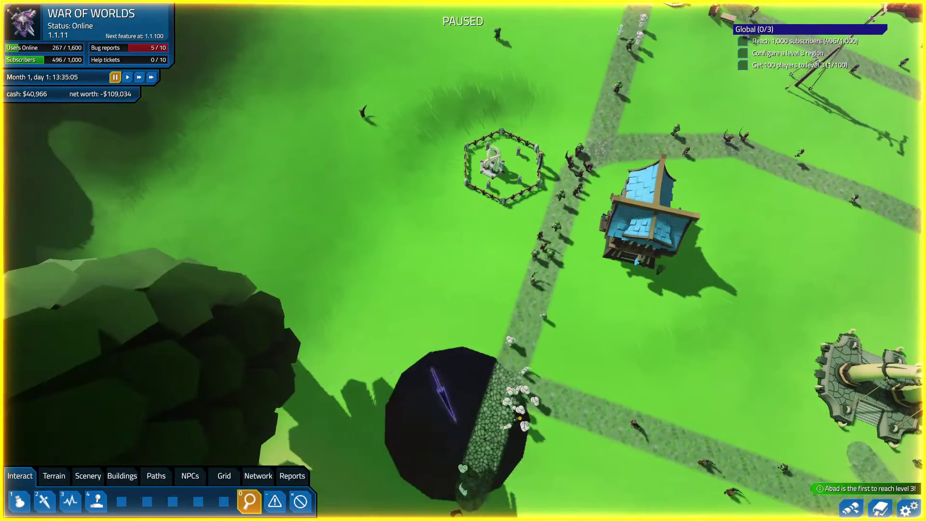
key(e)
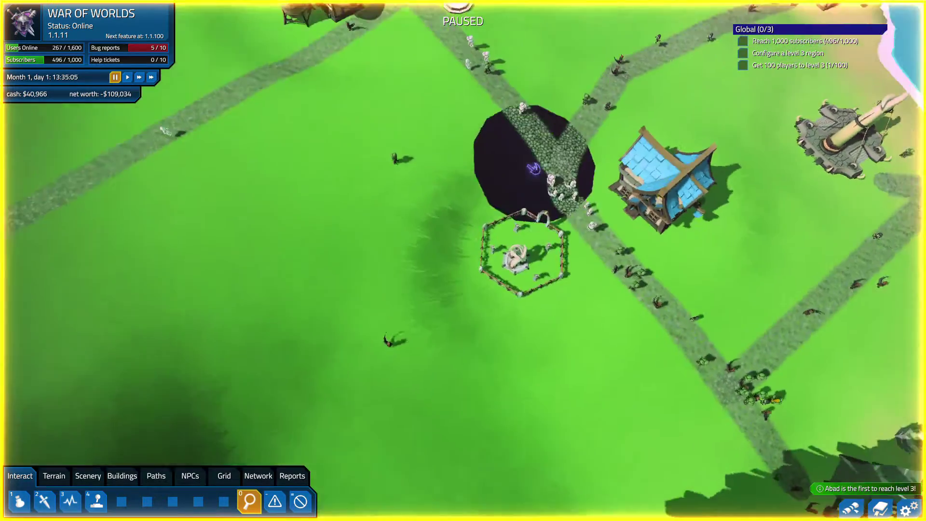
key(e)
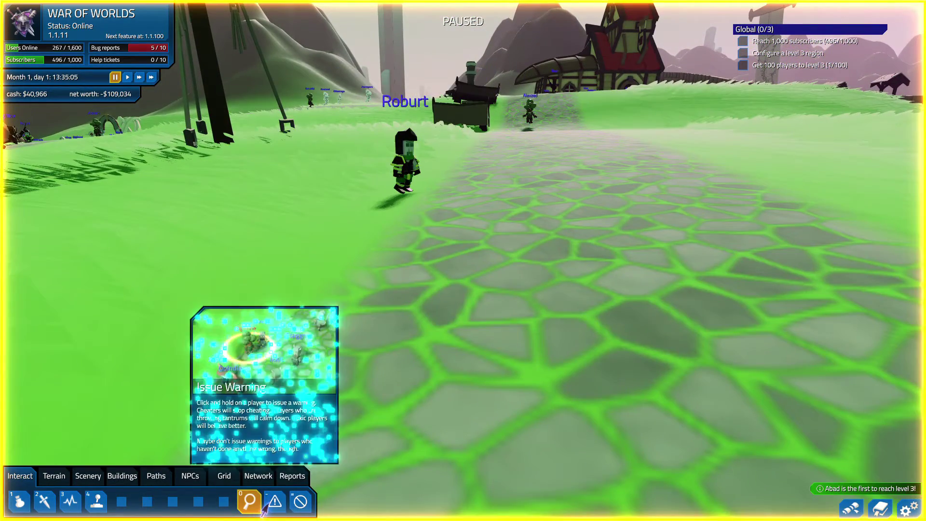
Step: Try Issue Warning and Detect Cheaters, settling on the Instant Kill tool
click(273, 500)
click(344, 268)
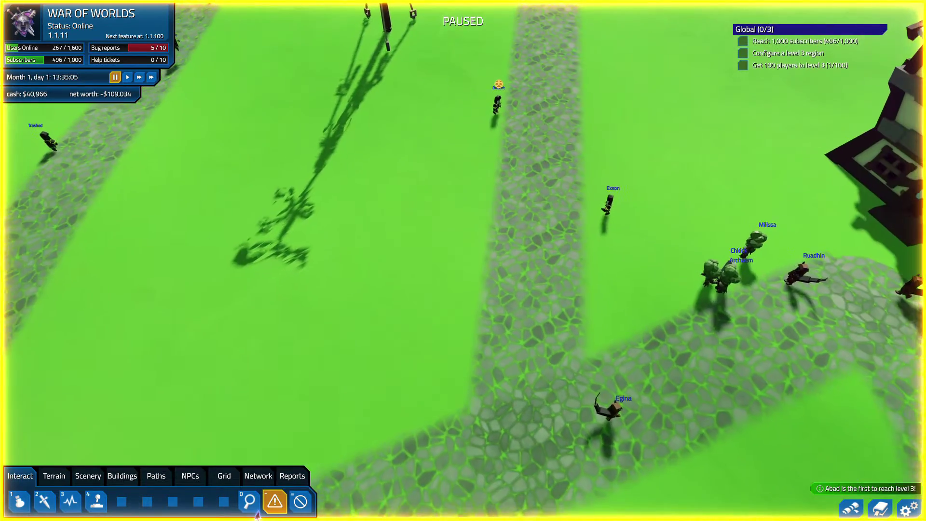
click(249, 500)
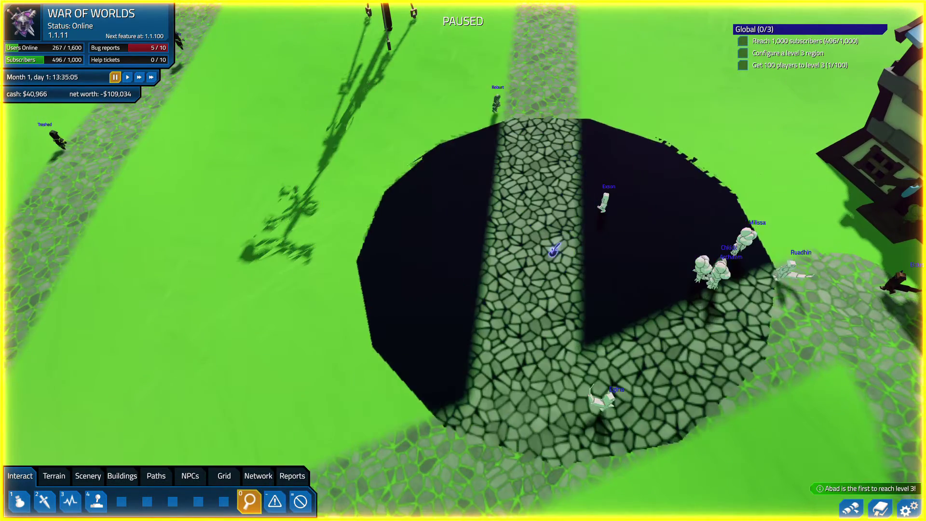
scroll(553, 249, down, 3)
scroll(478, 196, up, 6)
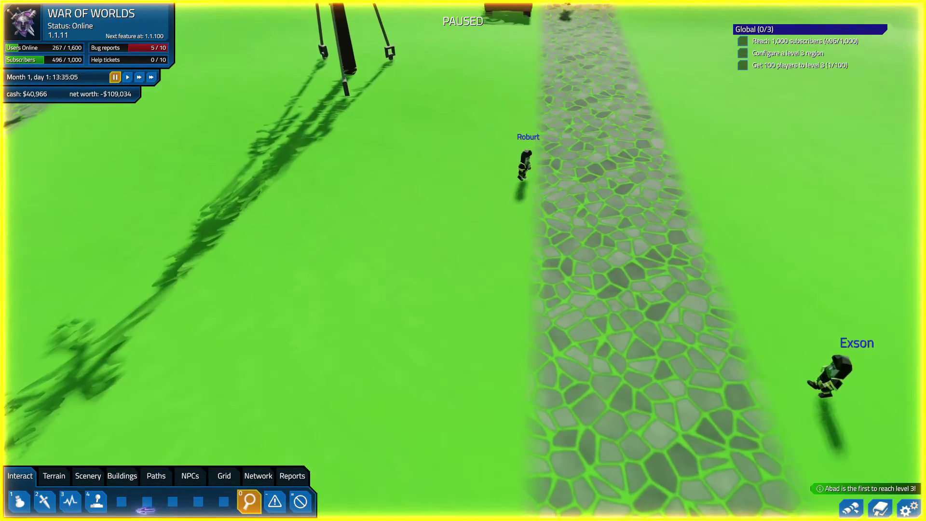
click(44, 501)
Step: Instant-kill the gold farmer on the path and set time back to Normal
click(524, 165)
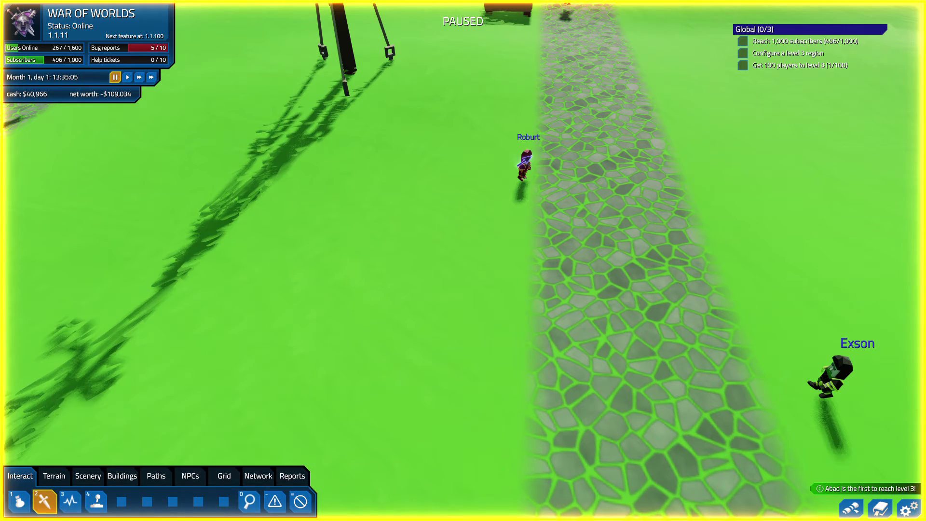
scroll(509, 290, down, 2)
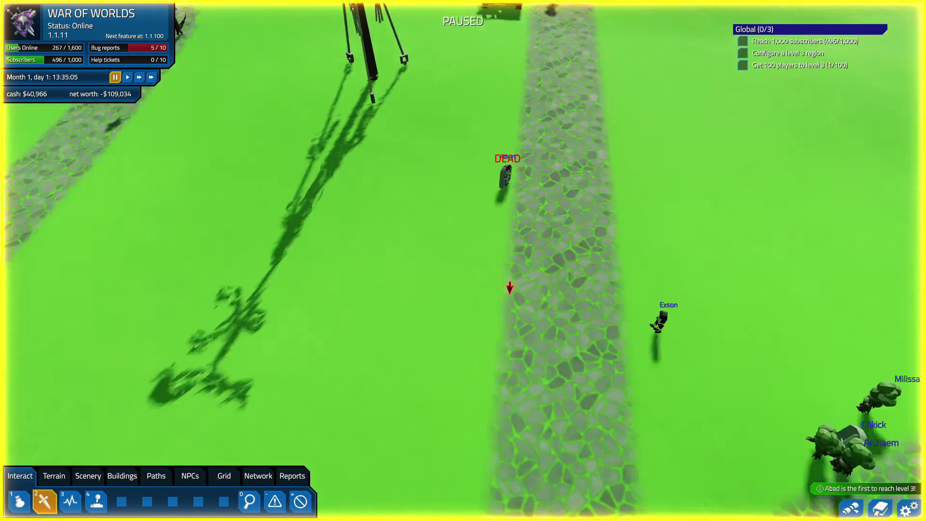
scroll(509, 290, down, 3)
scroll(509, 289, down, 2)
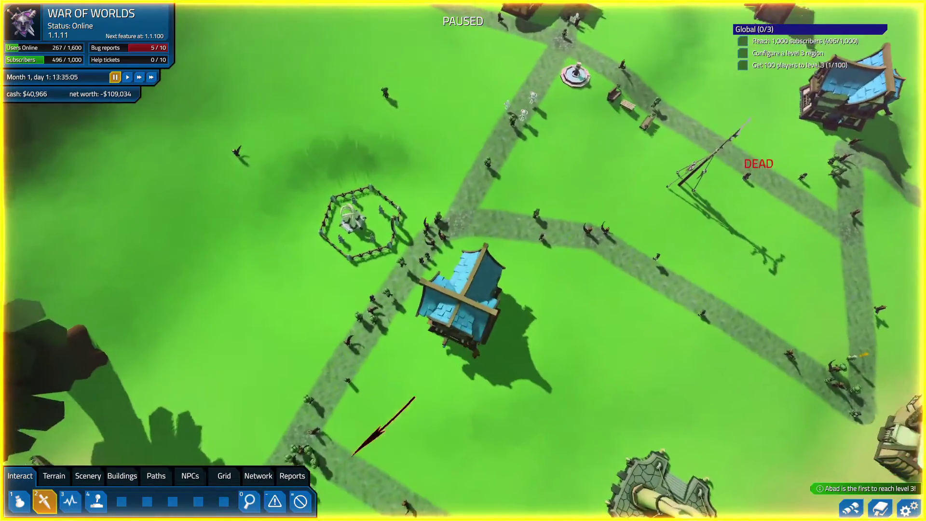
key(0)
key(e)
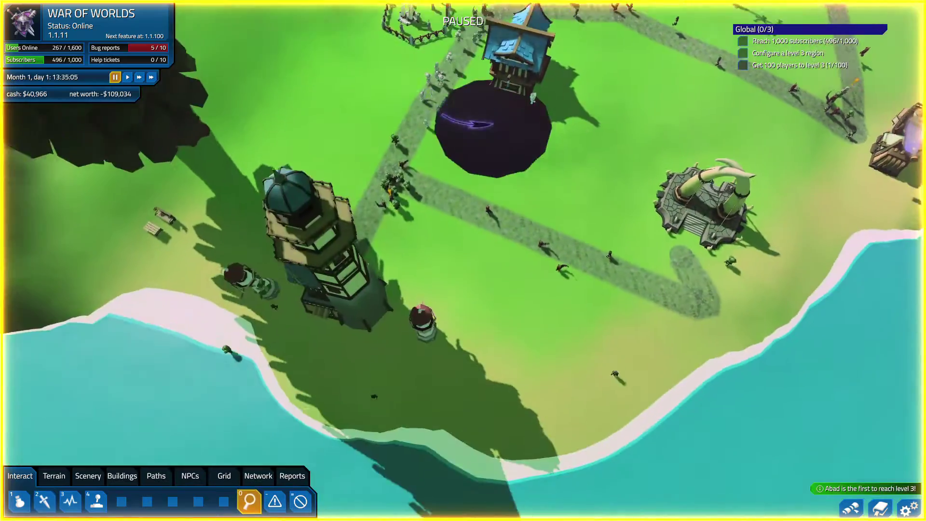
key(e)
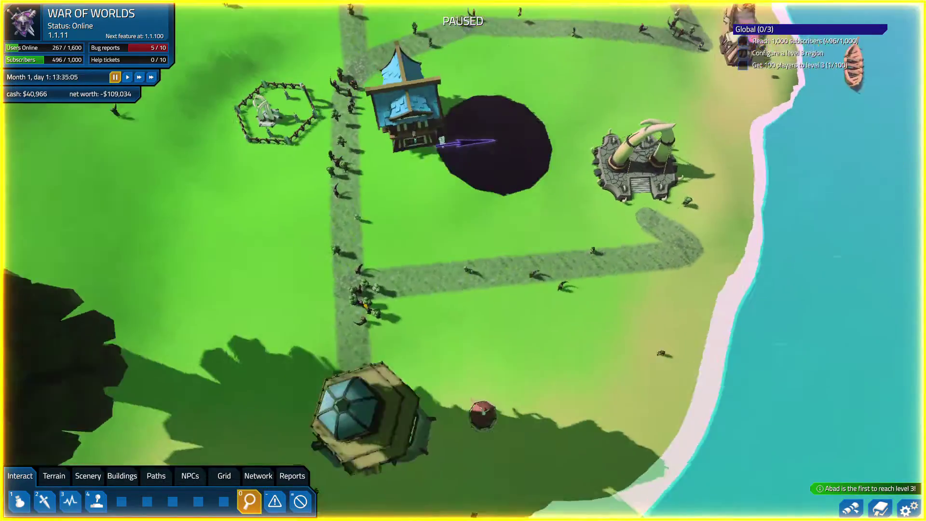
scroll(456, 131, up, 3)
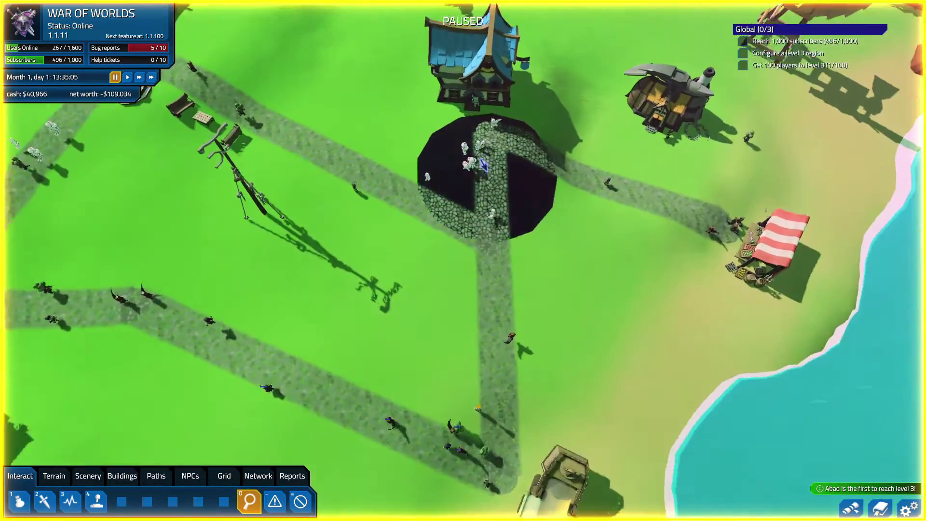
scroll(477, 137, up, 3)
scroll(496, 147, up, 3)
scroll(495, 147, down, 2)
scroll(496, 147, down, 3)
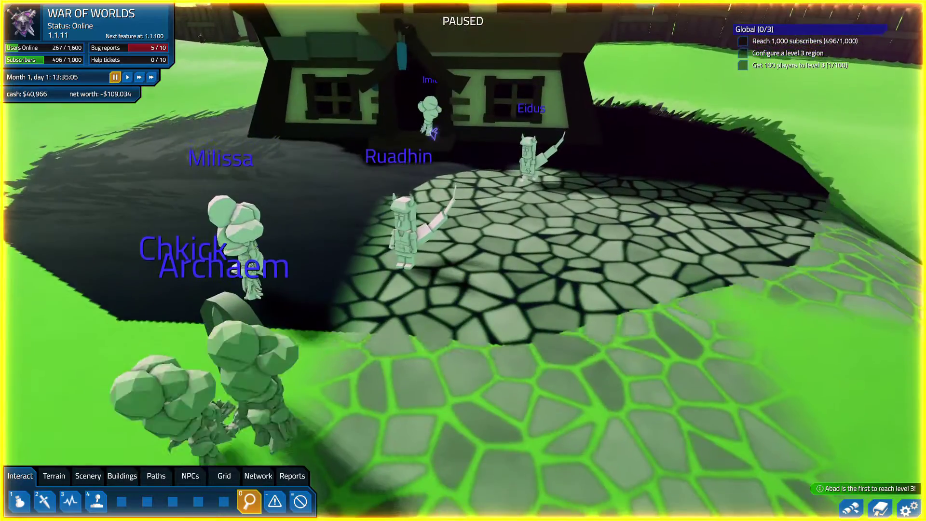
scroll(496, 147, down, 3)
scroll(495, 147, down, 3)
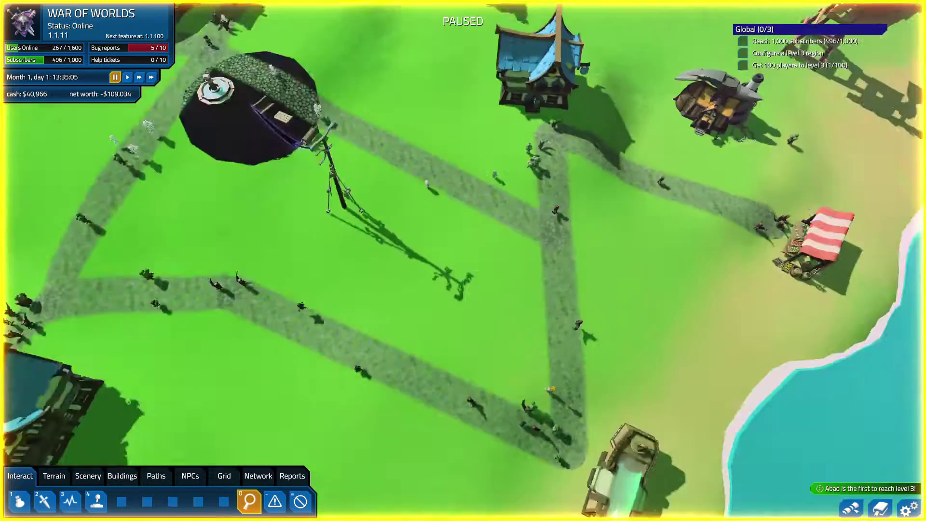
scroll(184, 105, down, 3)
scroll(185, 105, up, 1)
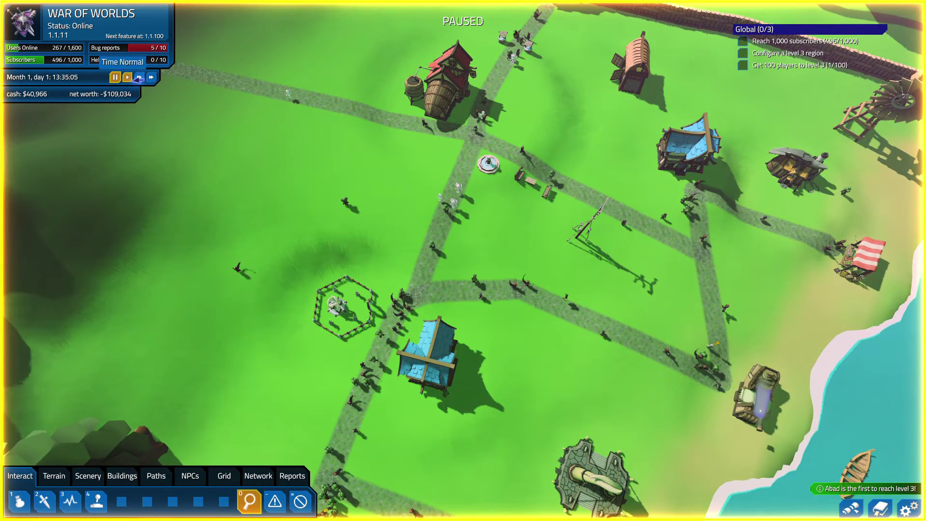
Step: Fly the view north to another crossroads and bring up the Scenery options
key(w)
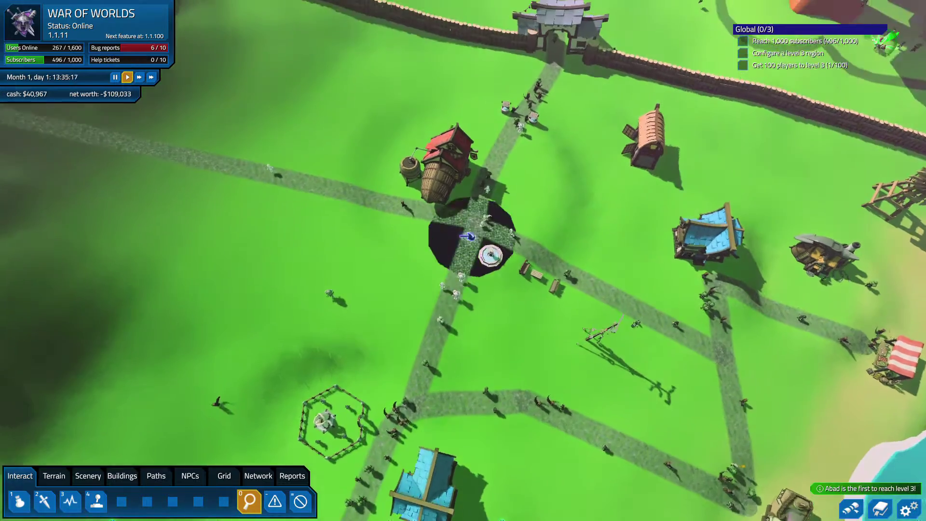
scroll(472, 213, up, 3)
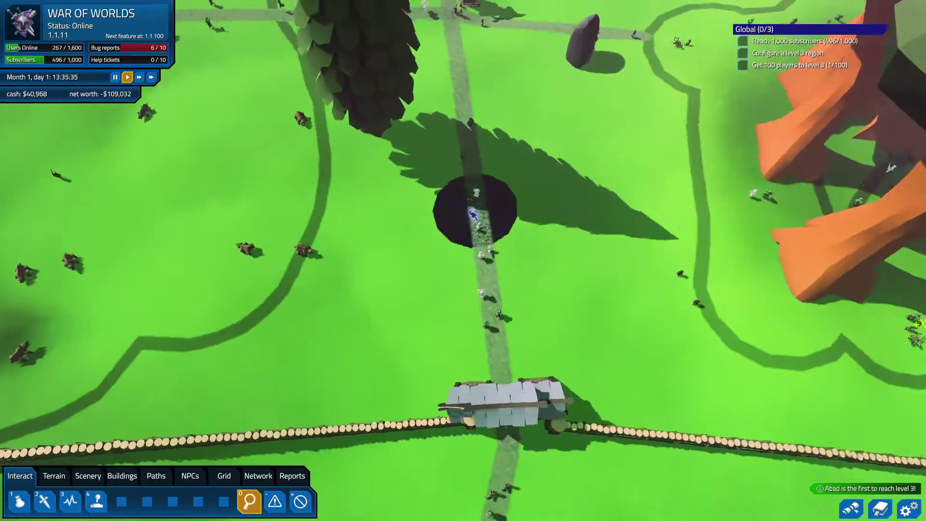
key(e)
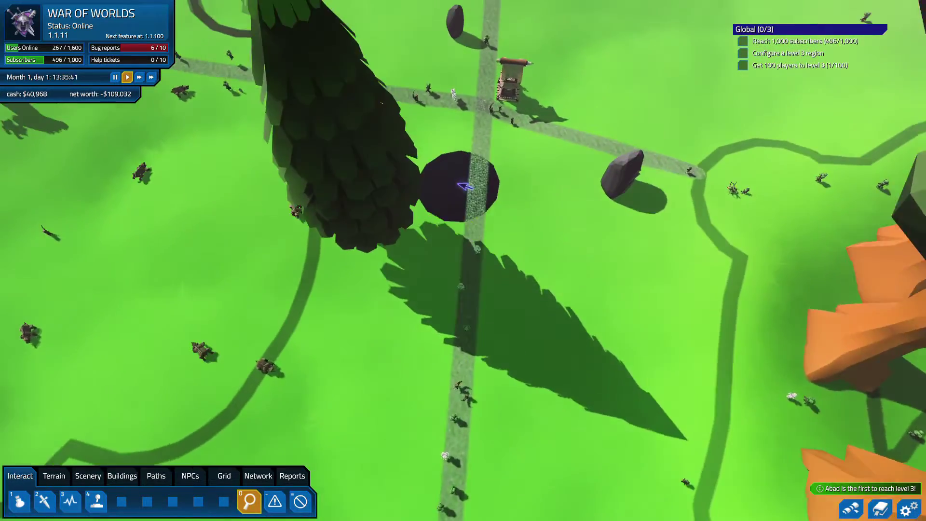
key(w)
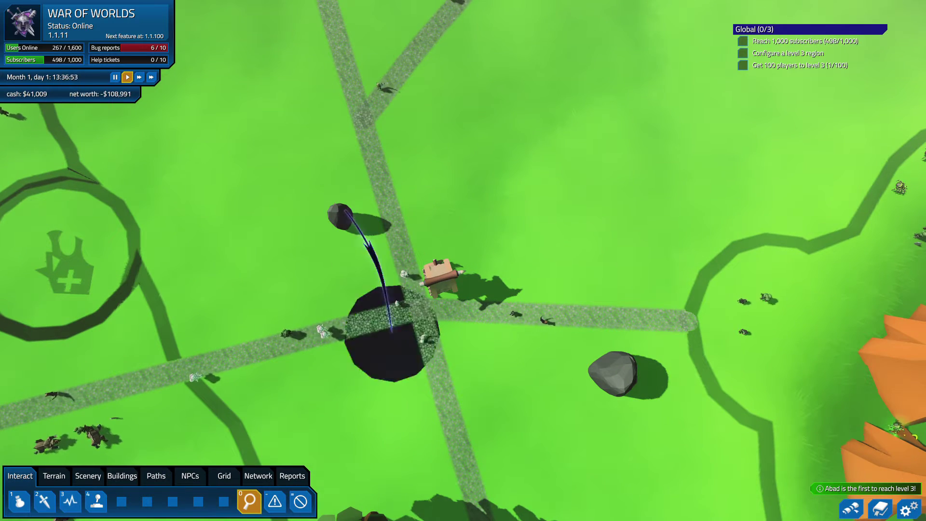
click(88, 475)
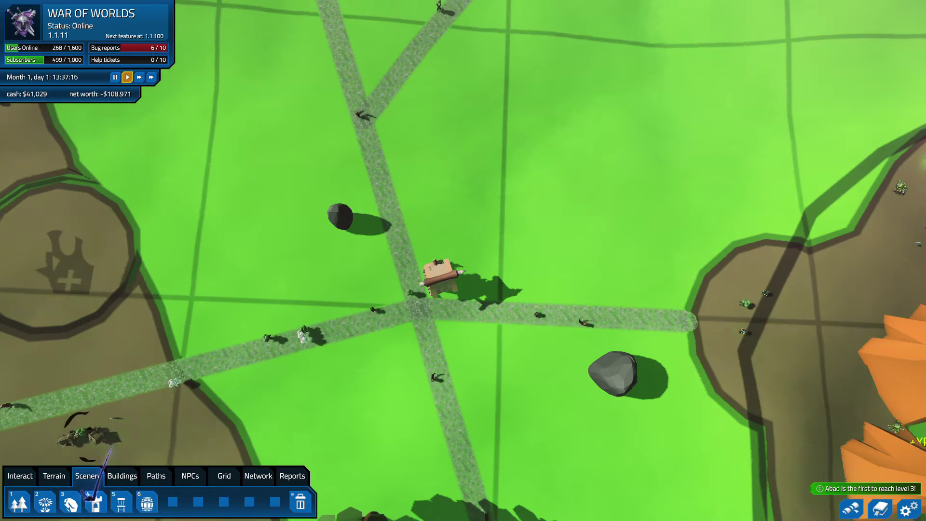
Step: Pause and scatter $10 small standing stones from Earthworks across the meadows, then show Furnishings
click(115, 78)
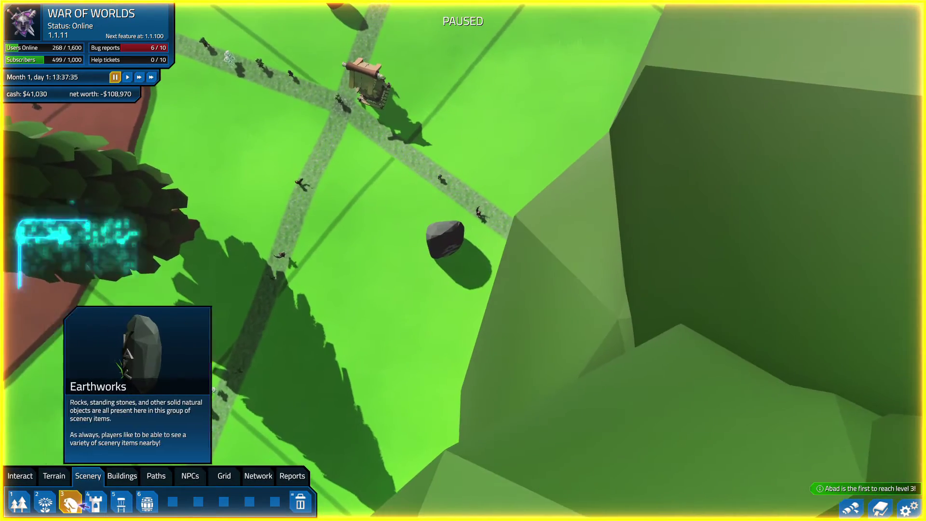
click(72, 502)
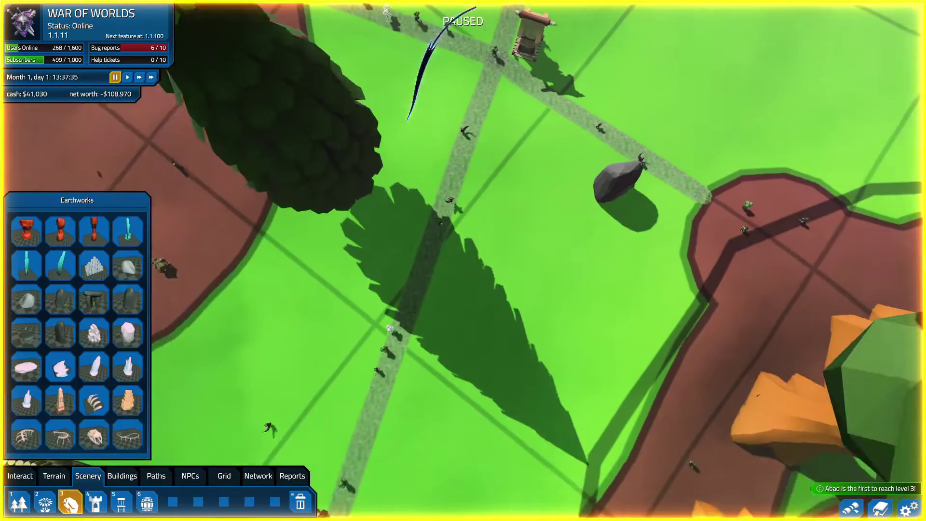
scroll(381, 171, up, 3)
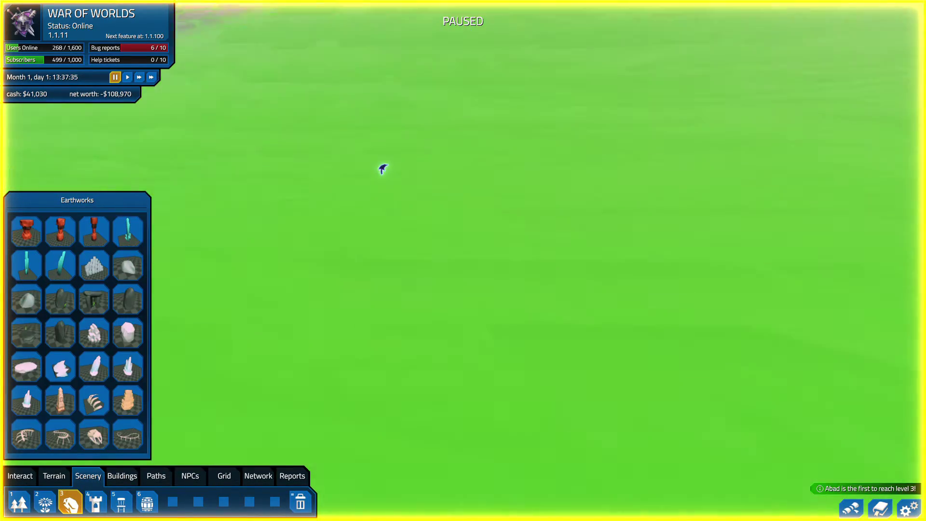
scroll(383, 169, down, 5)
scroll(386, 165, down, 5)
scroll(405, 162, down, 3)
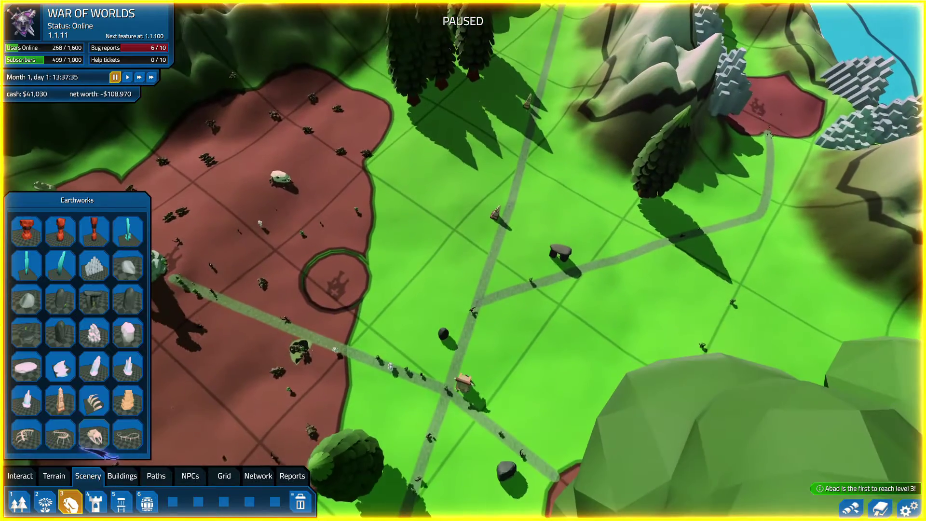
click(95, 299)
scroll(465, 200, up, 3)
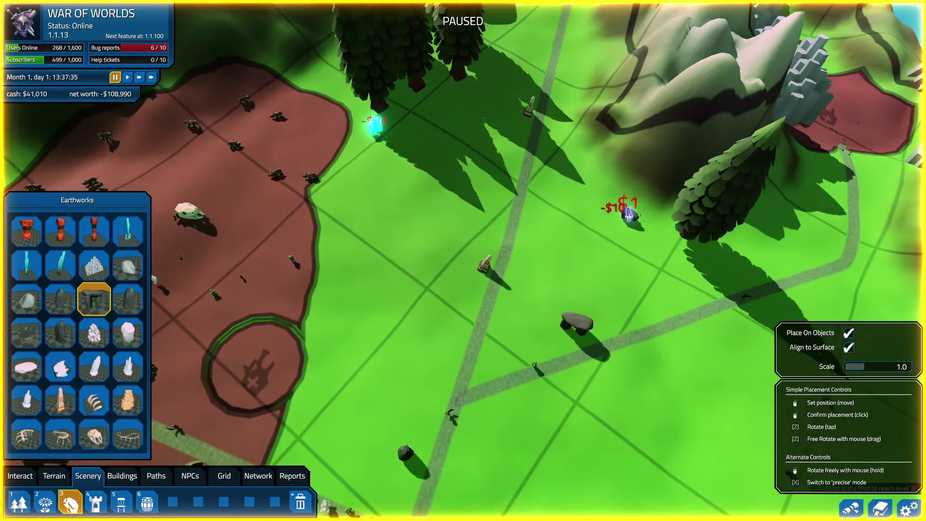
key(e)
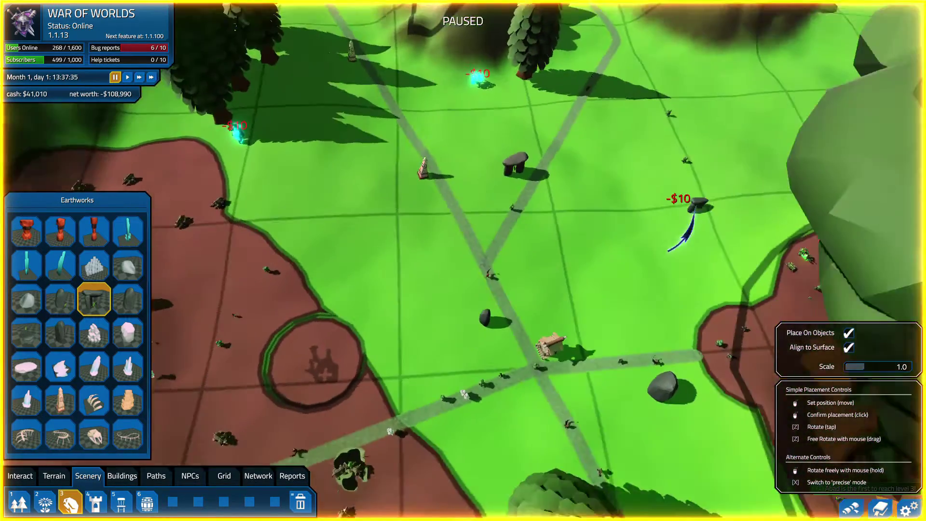
key(e)
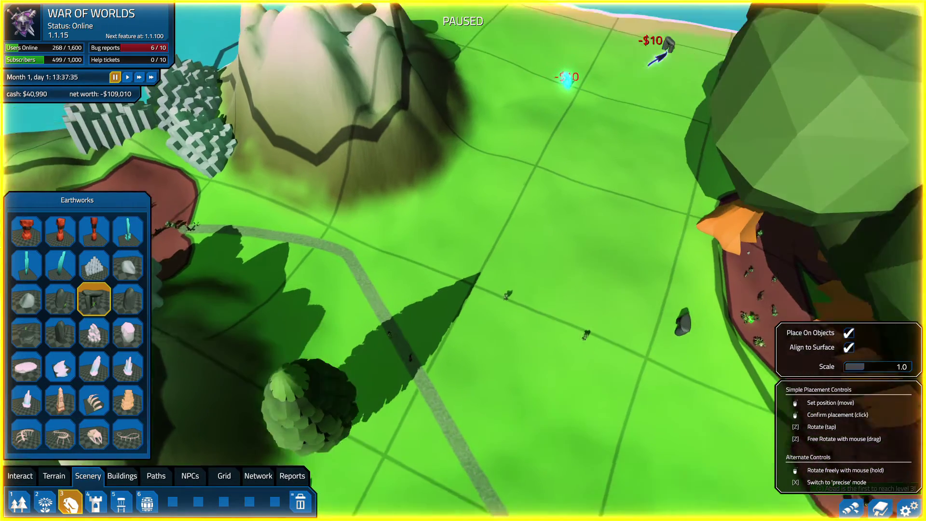
key(e)
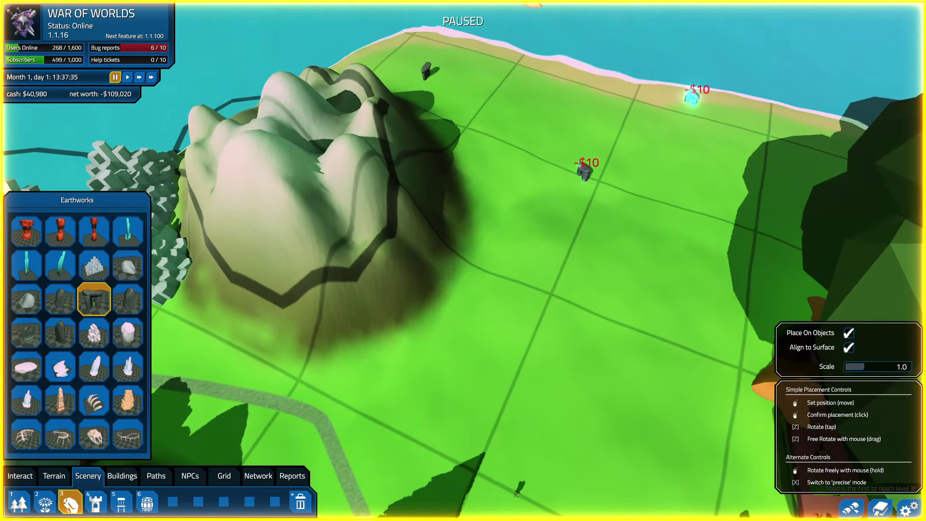
key(e)
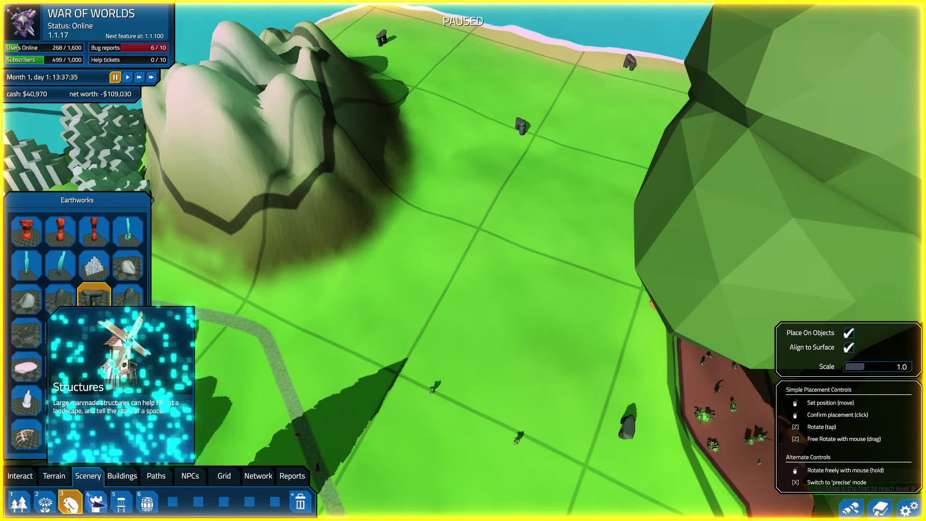
key(5)
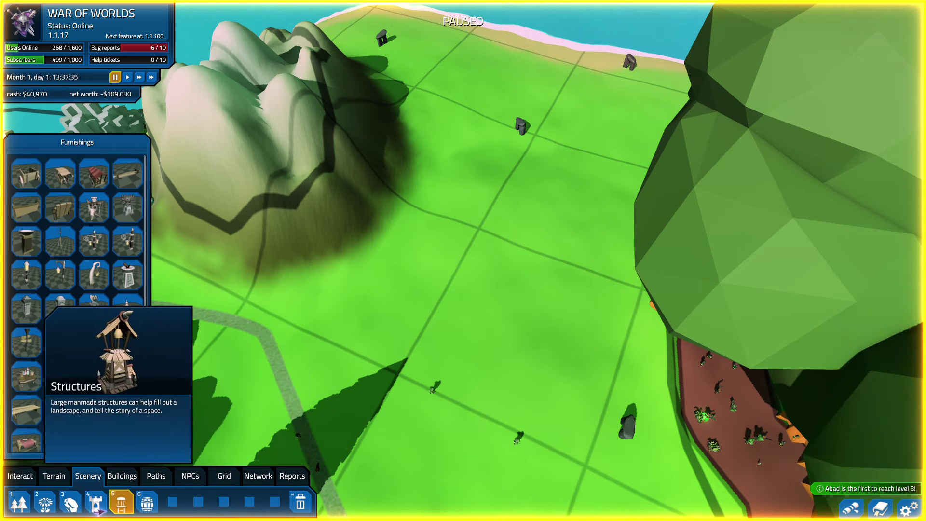
click(146, 501)
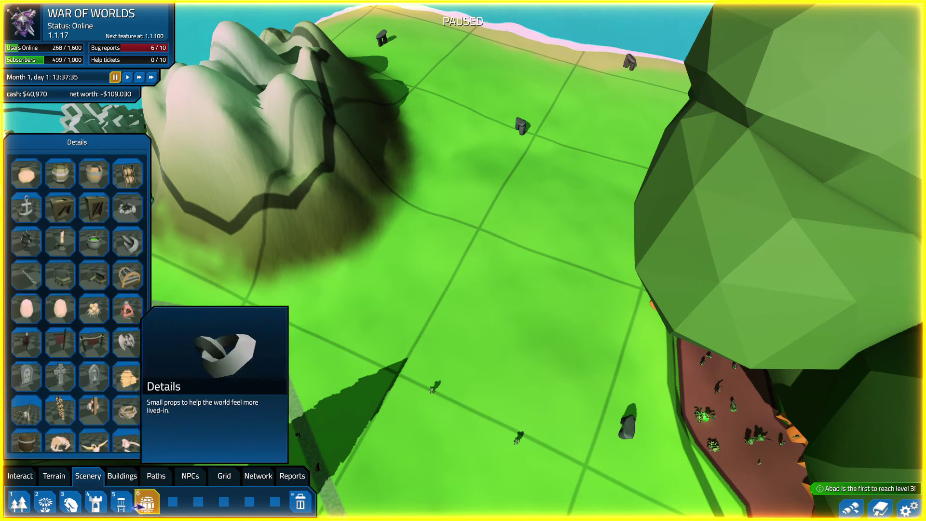
key(d)
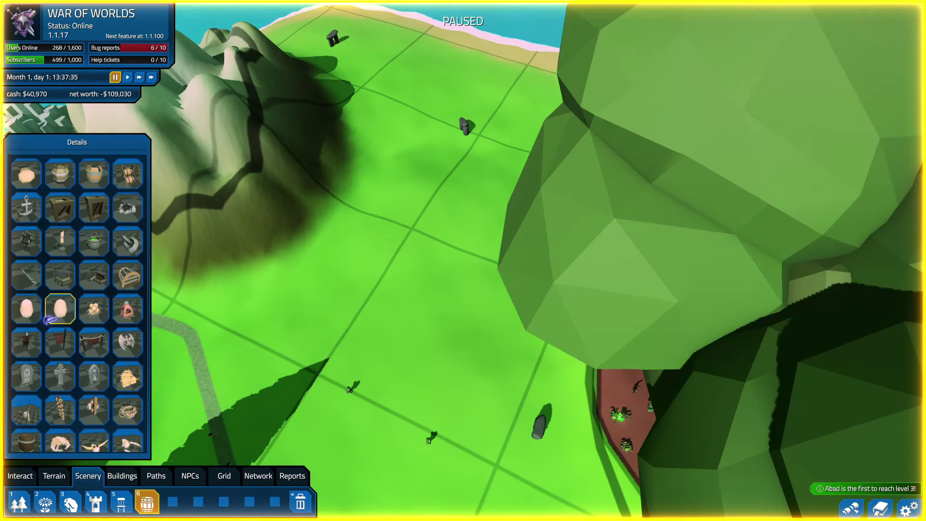
key(e)
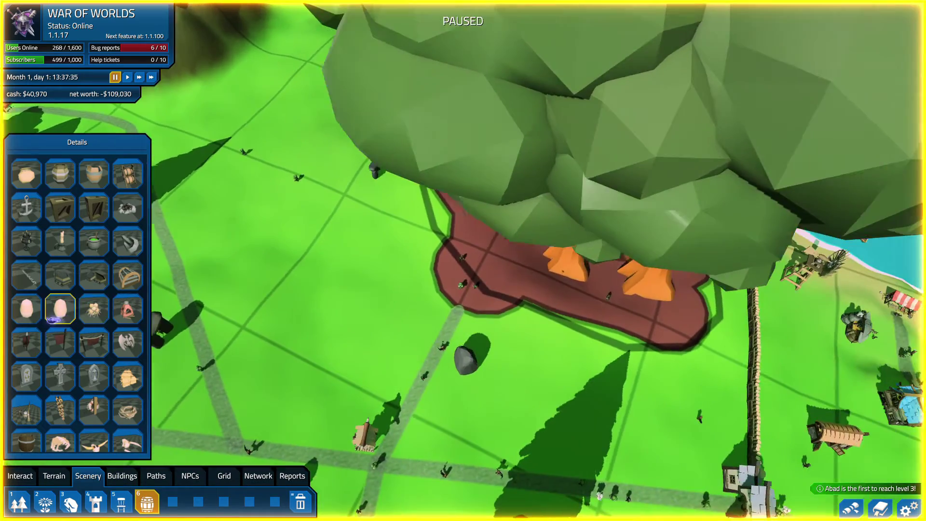
click(398, 331)
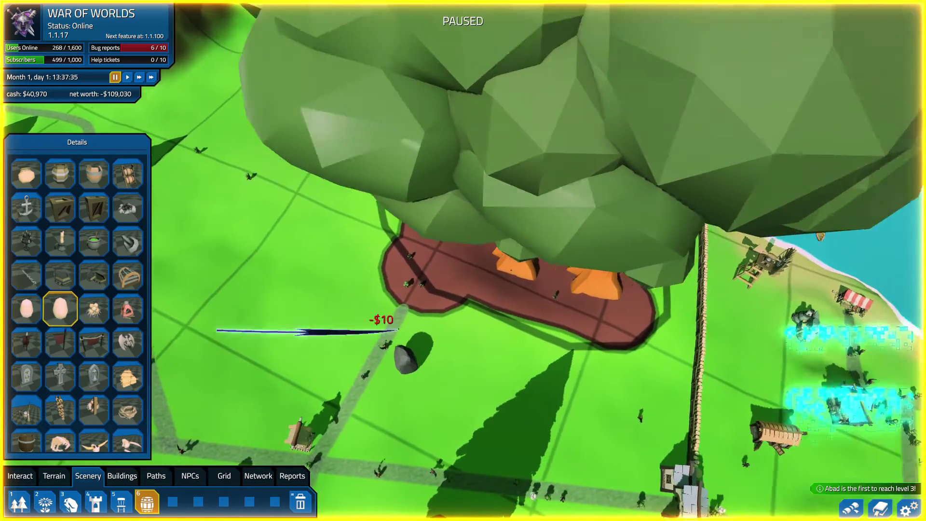
scroll(405, 303, up, 5)
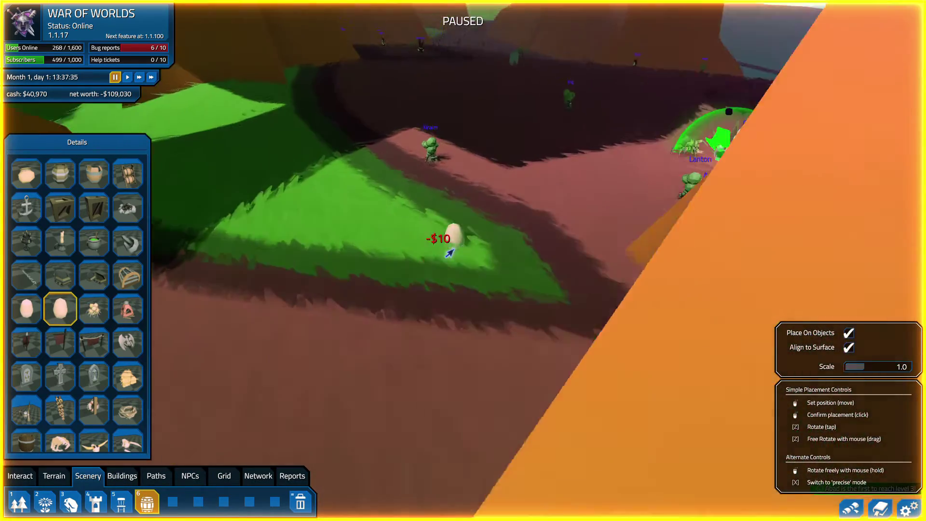
click(107, 300)
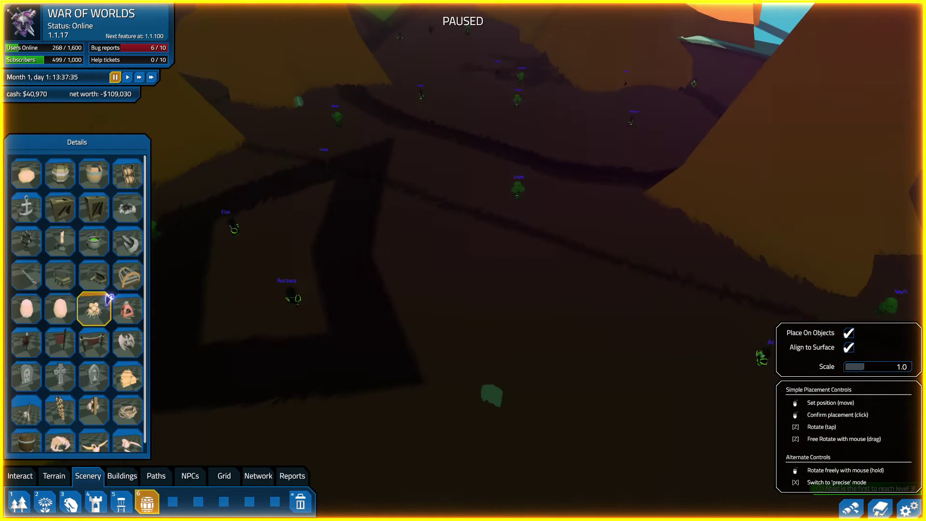
click(528, 249)
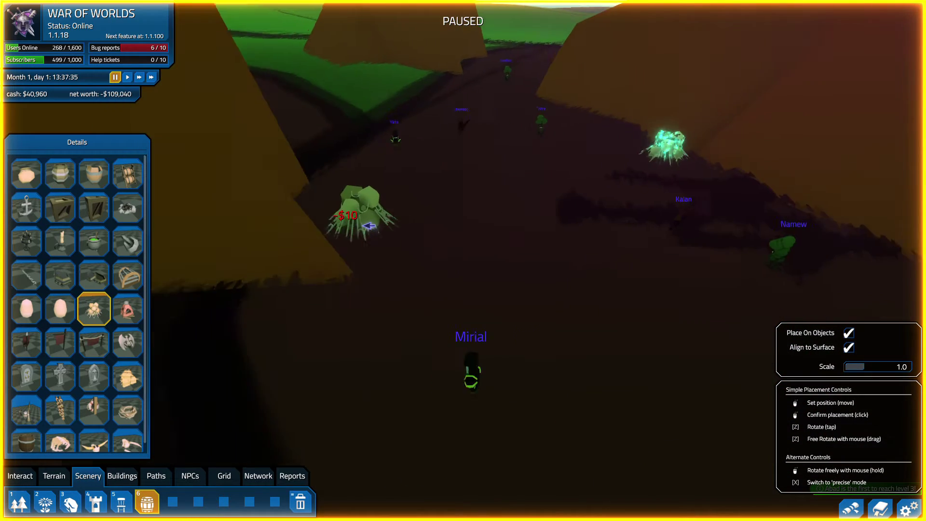
click(673, 137)
click(620, 314)
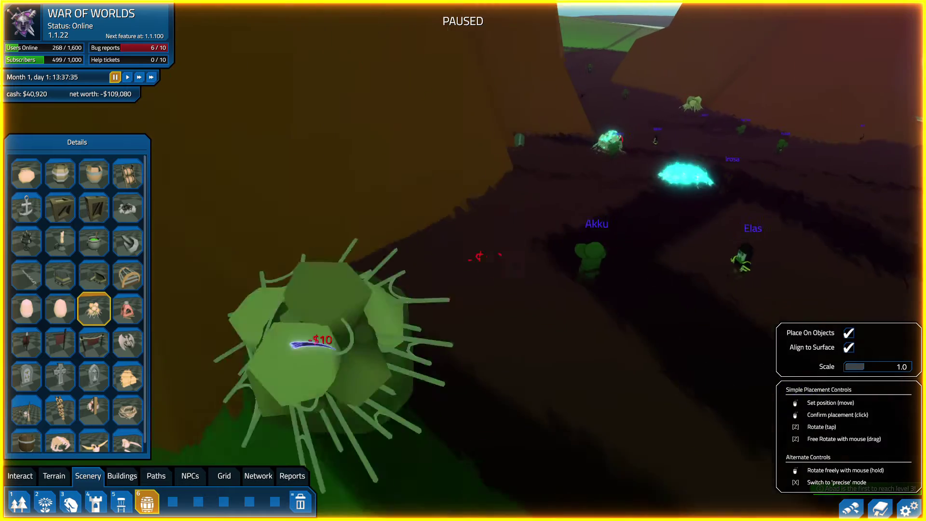
click(579, 362)
click(355, 283)
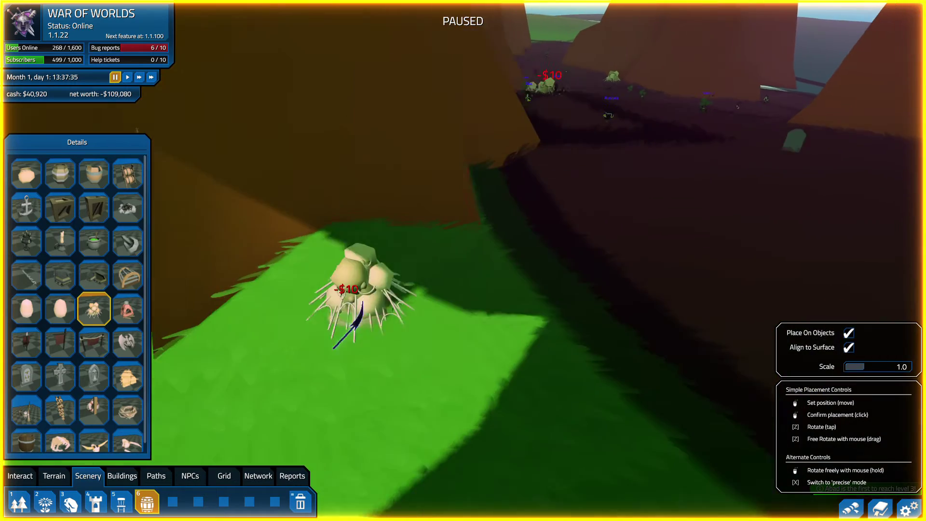
click(789, 250)
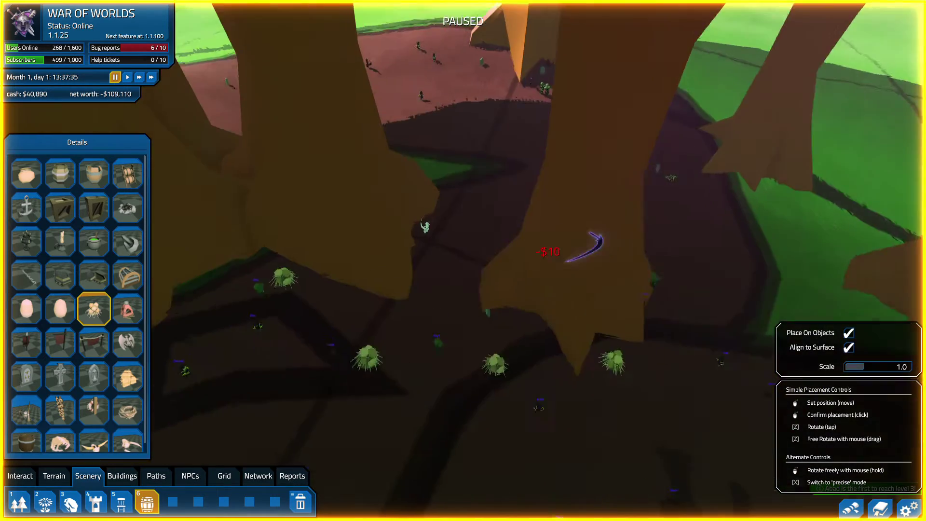
click(424, 296)
click(497, 341)
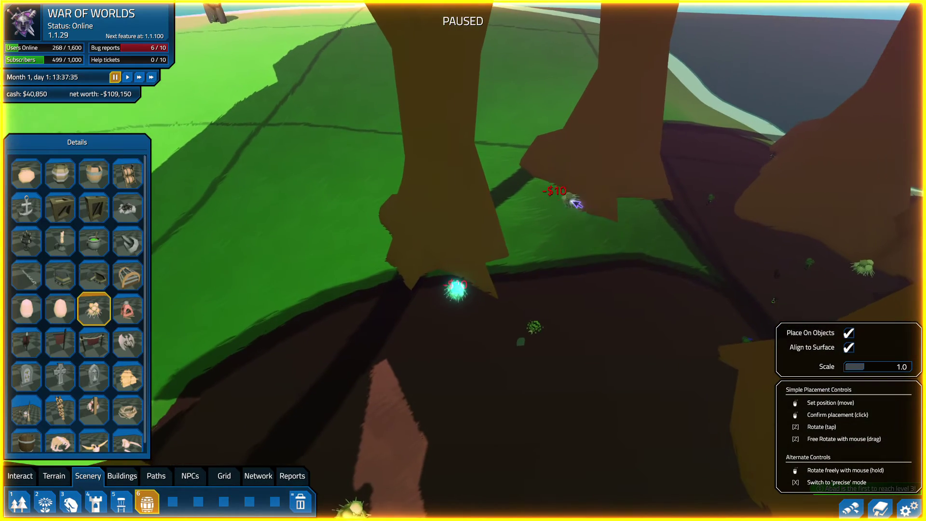
click(647, 225)
click(535, 133)
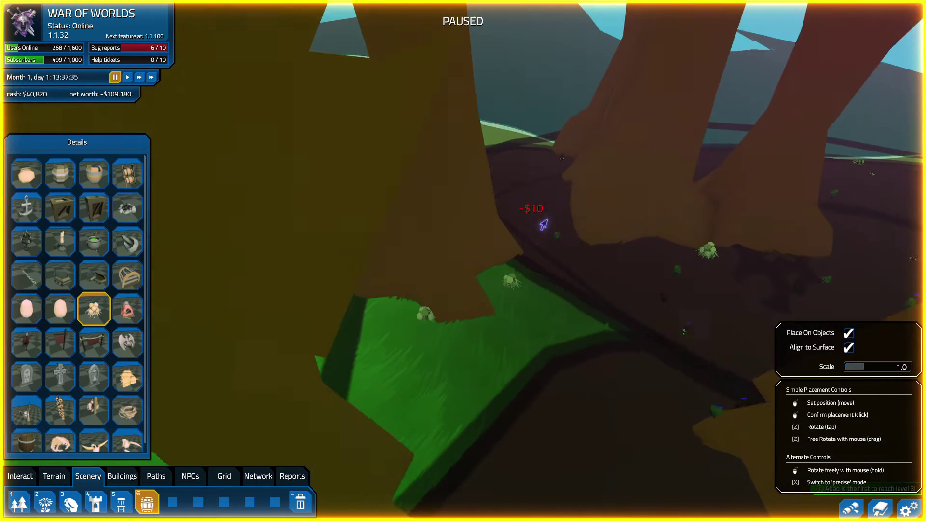
click(554, 268)
scroll(578, 290, up, 5)
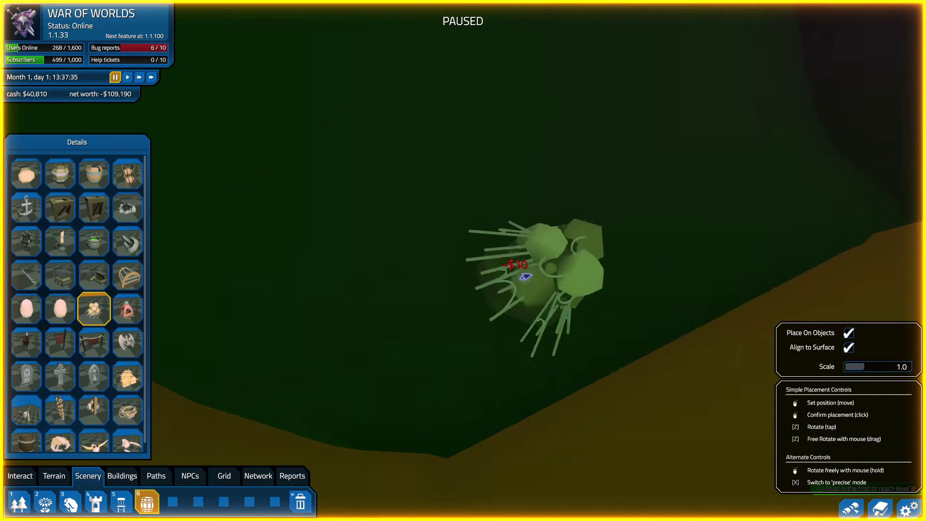
scroll(522, 276, down, 5)
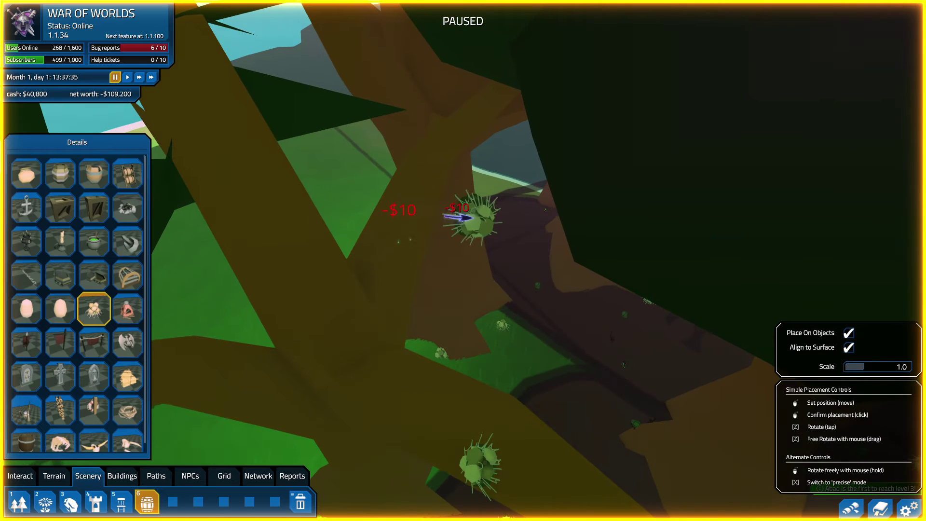
scroll(556, 307, up, 5)
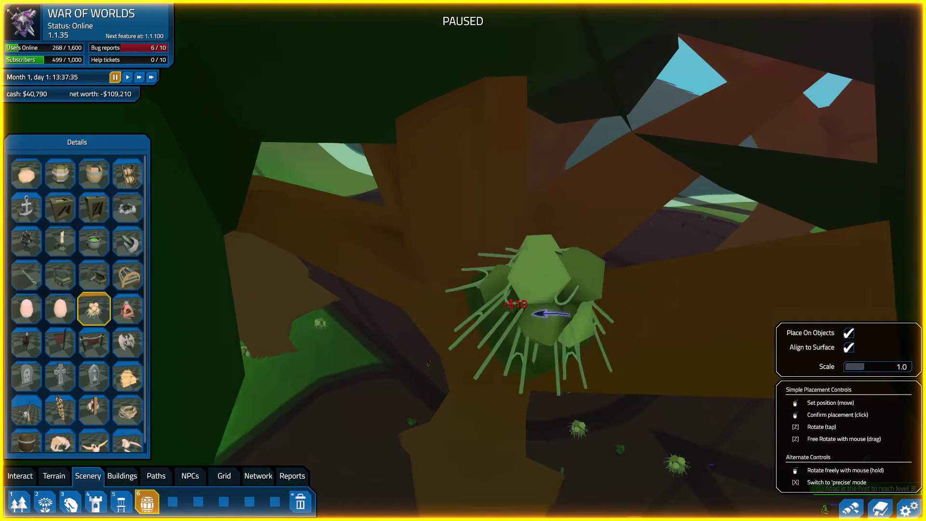
scroll(576, 300, down, 3)
click(542, 305)
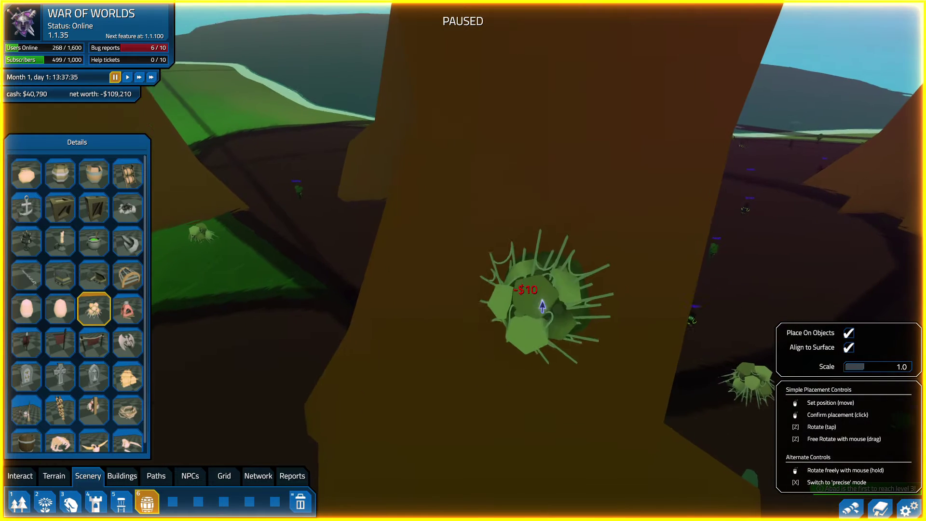
scroll(606, 321, down, 4)
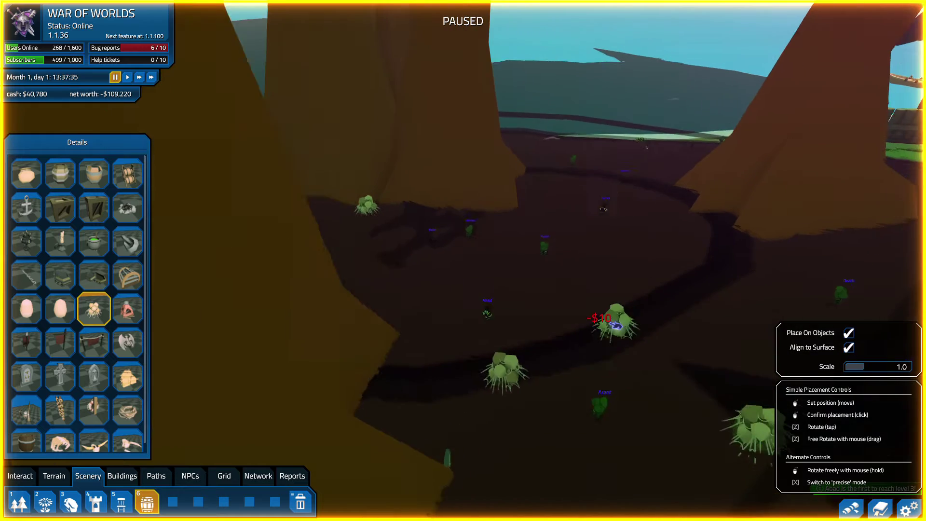
scroll(400, 153, up, 2)
key(q)
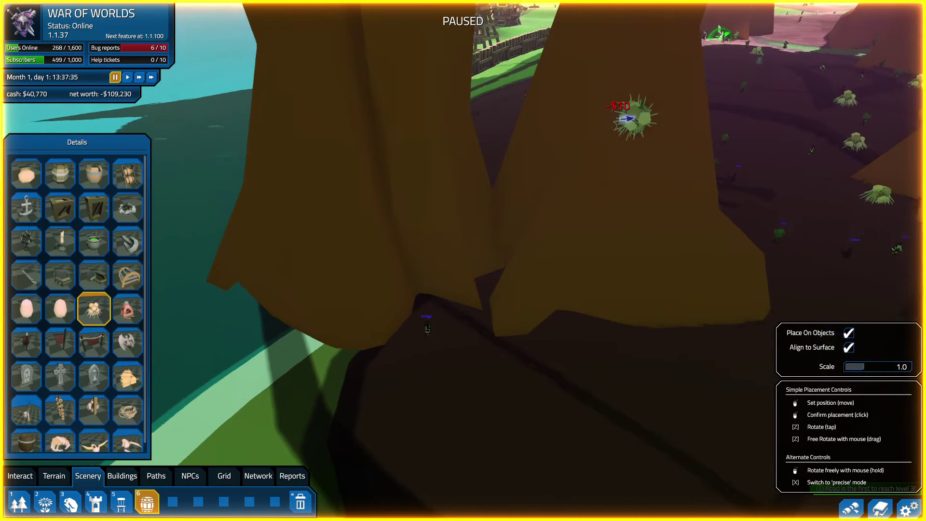
click(619, 115)
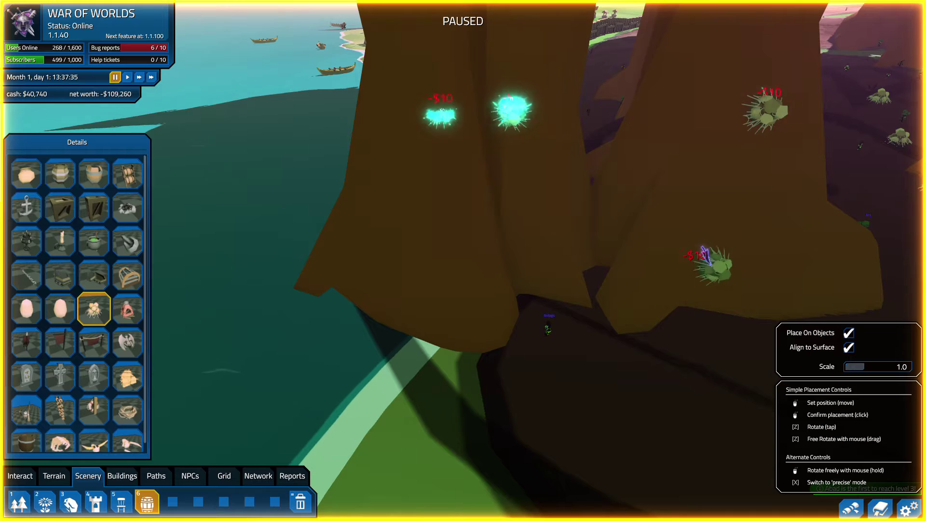
key(q)
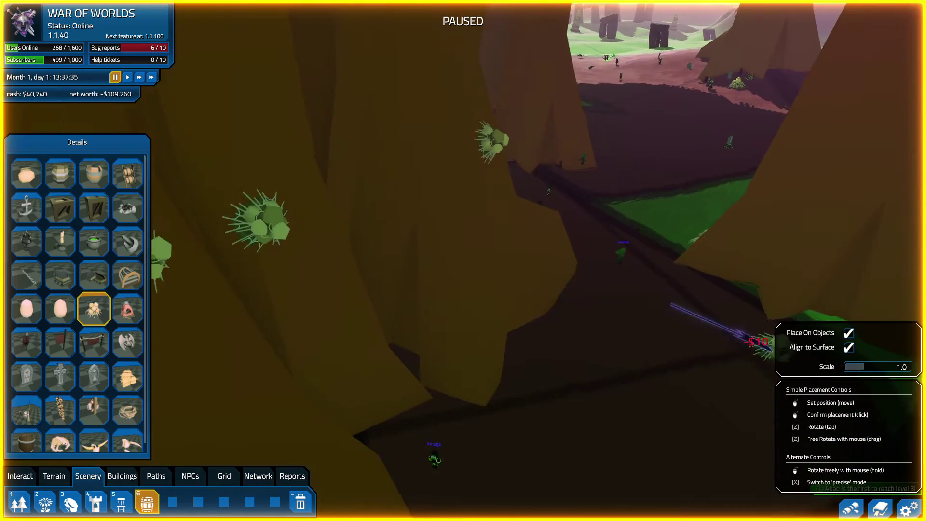
key(q)
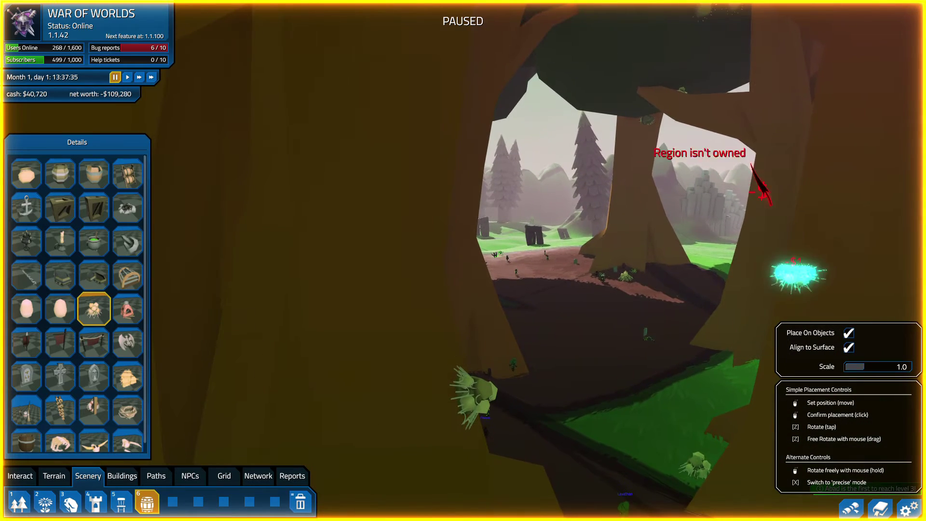
key(q)
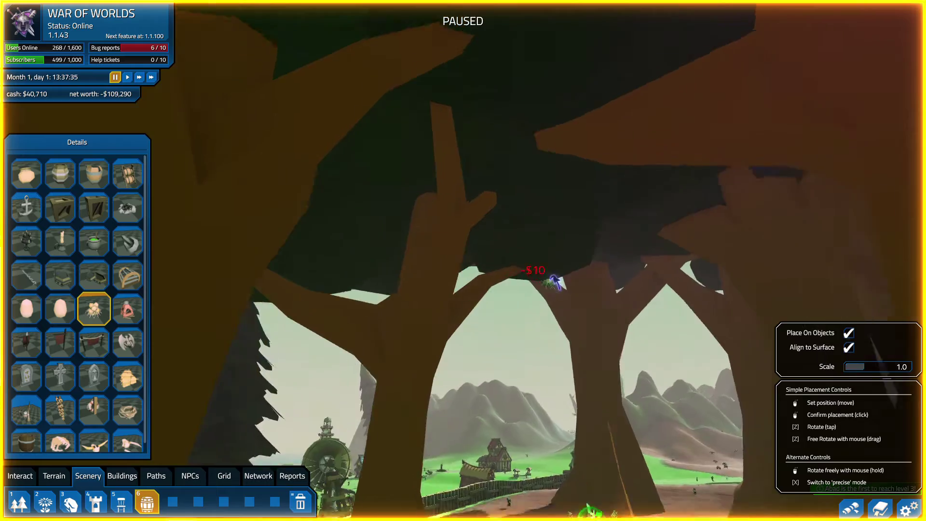
key(q)
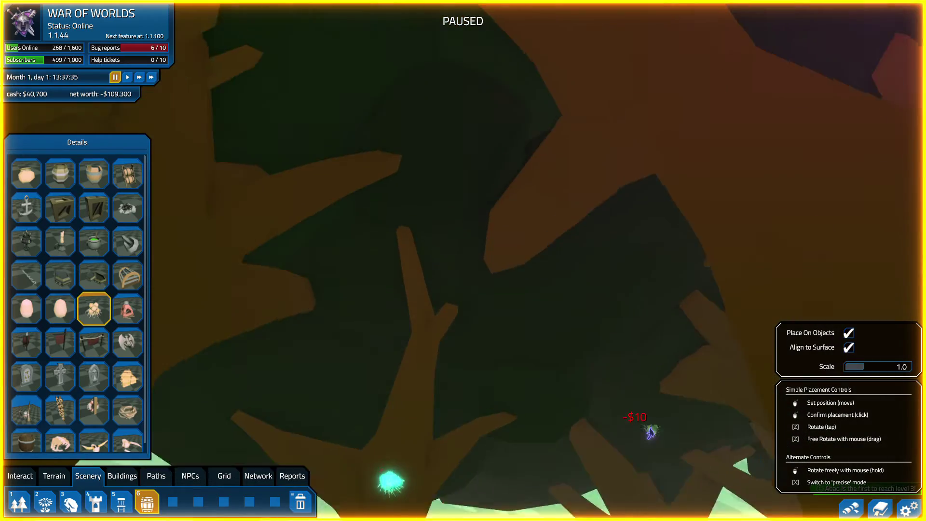
scroll(631, 441, up, 5)
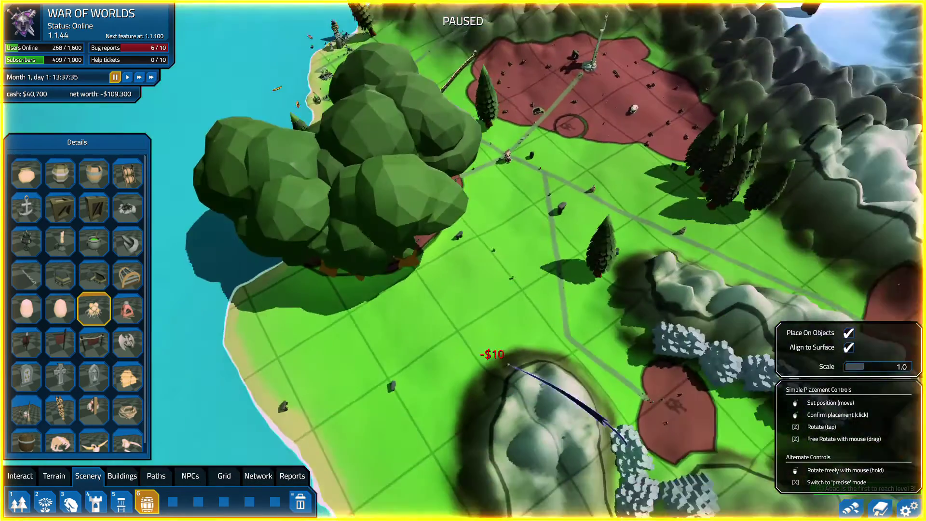
scroll(579, 377, down, 5)
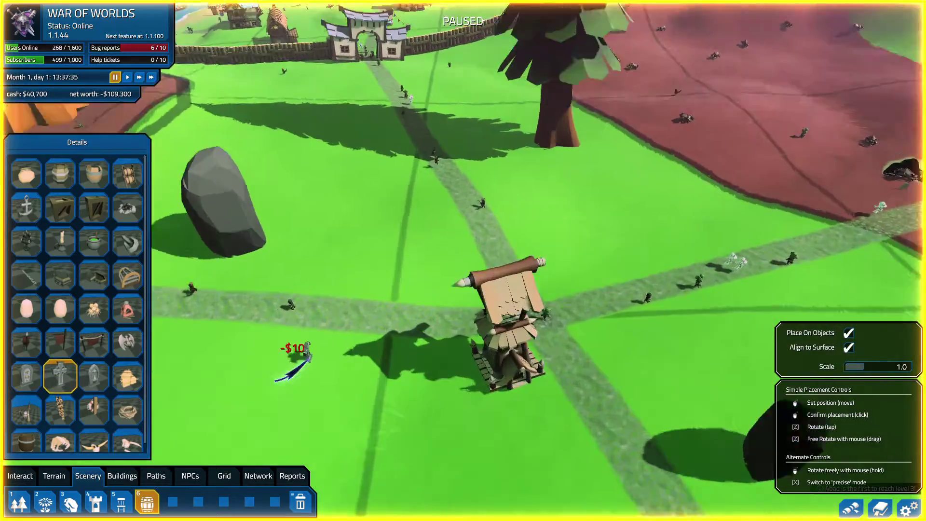
scroll(420, 298, up, 5)
scroll(579, 296, down, 4)
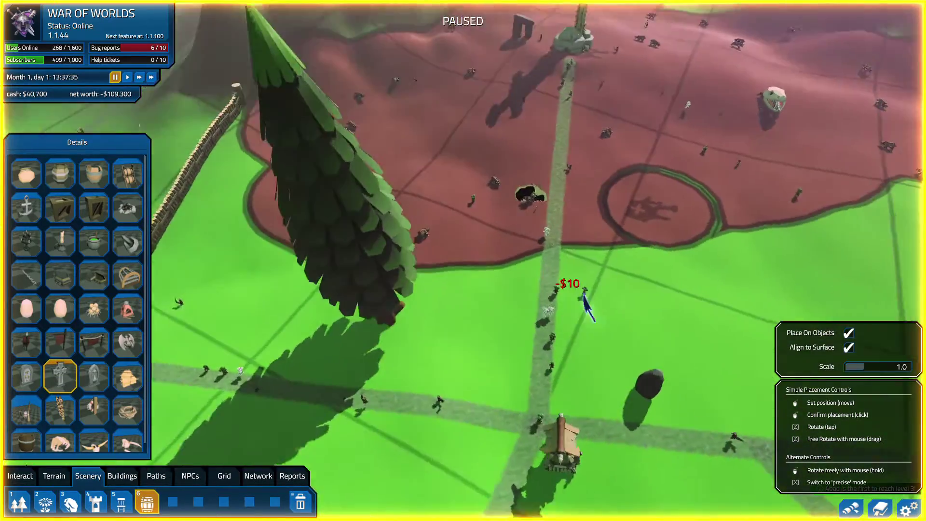
scroll(582, 293, up, 5)
scroll(515, 318, down, 5)
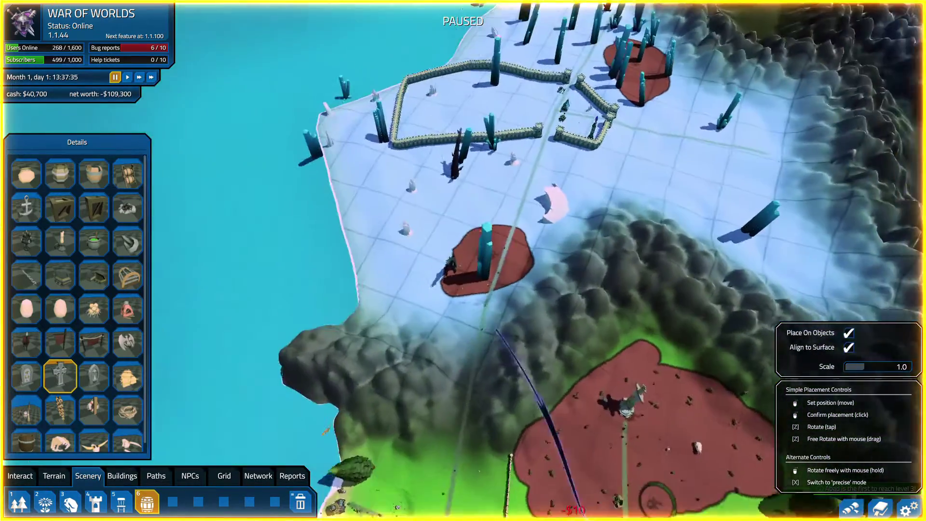
scroll(515, 360, down, 5)
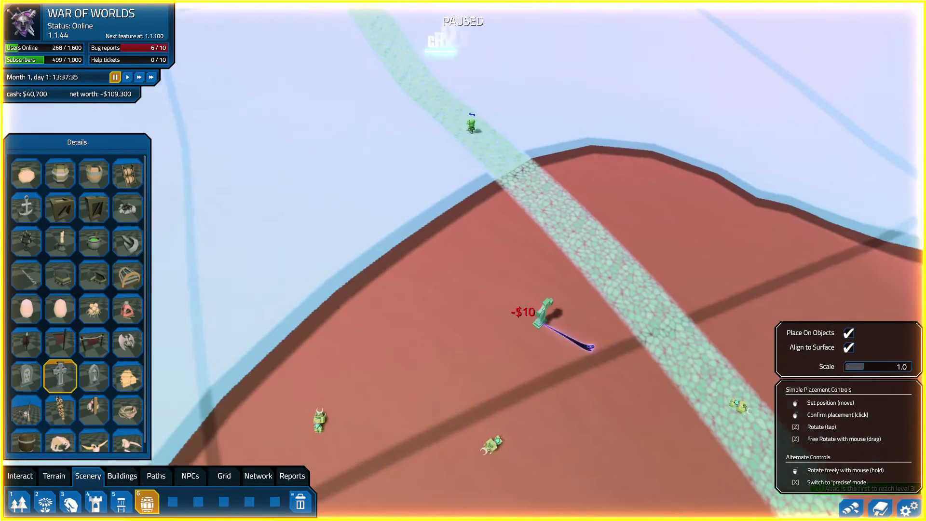
scroll(541, 322, down, 3)
scroll(568, 293, down, 2)
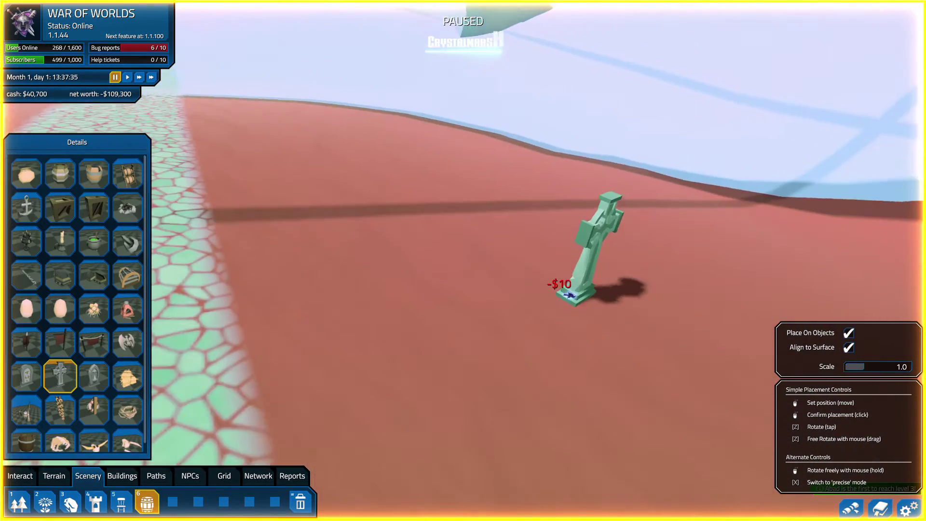
scroll(569, 295, up, 2)
scroll(547, 262, up, 2)
scroll(536, 263, up, 2)
scroll(551, 275, up, 1)
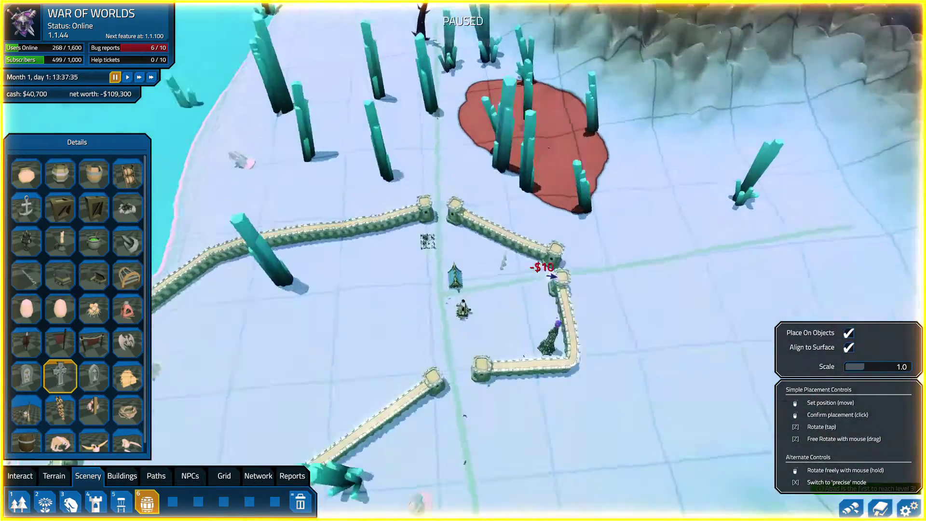
scroll(551, 276, down, 2)
scroll(546, 261, down, 2)
scroll(542, 238, down, 2)
scroll(541, 199, down, 1)
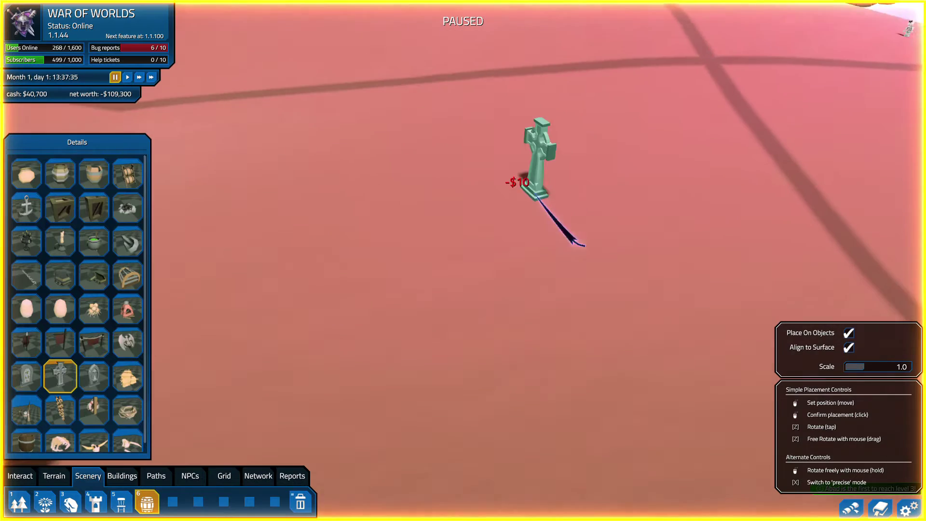
scroll(572, 232, up, 3)
scroll(521, 174, down, 2)
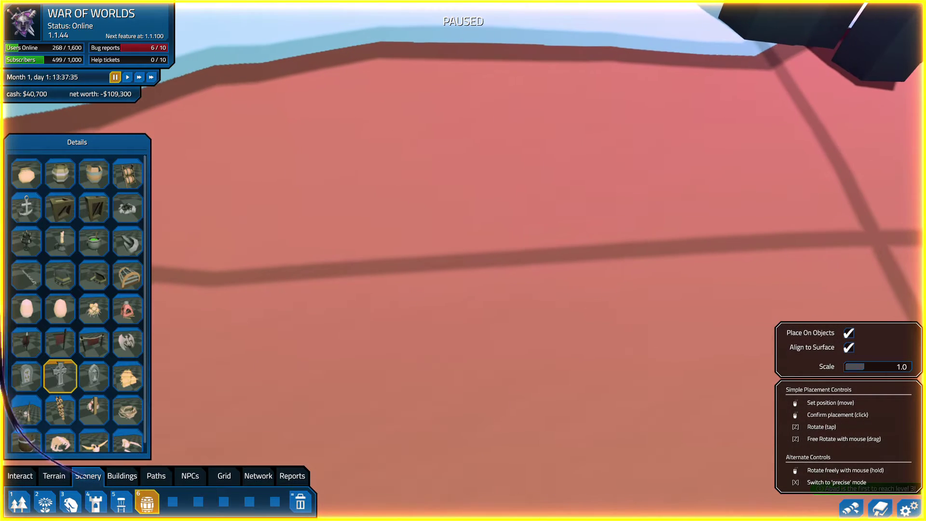
scroll(99, 408, down, 1)
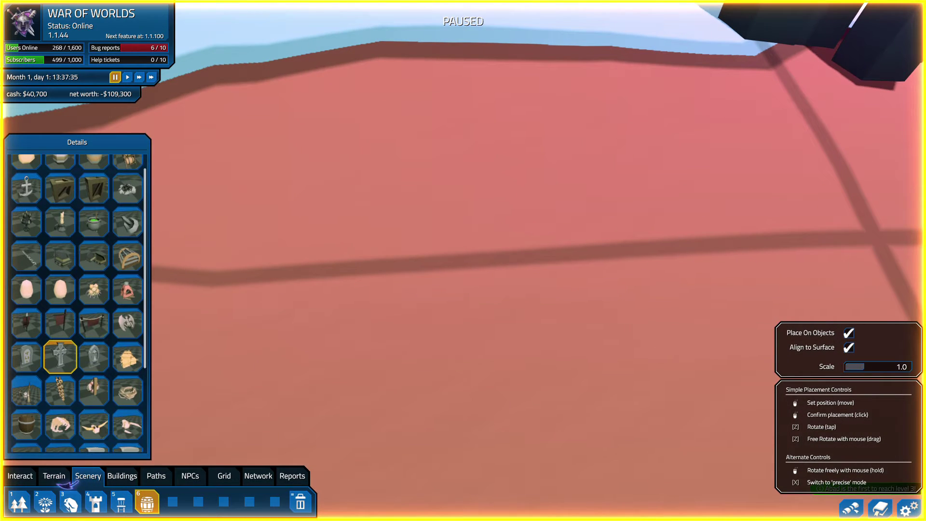
Step: Draw a square wooden fence from the Walls menu on the red ground, leaving a corner gap
click(115, 476)
click(157, 476)
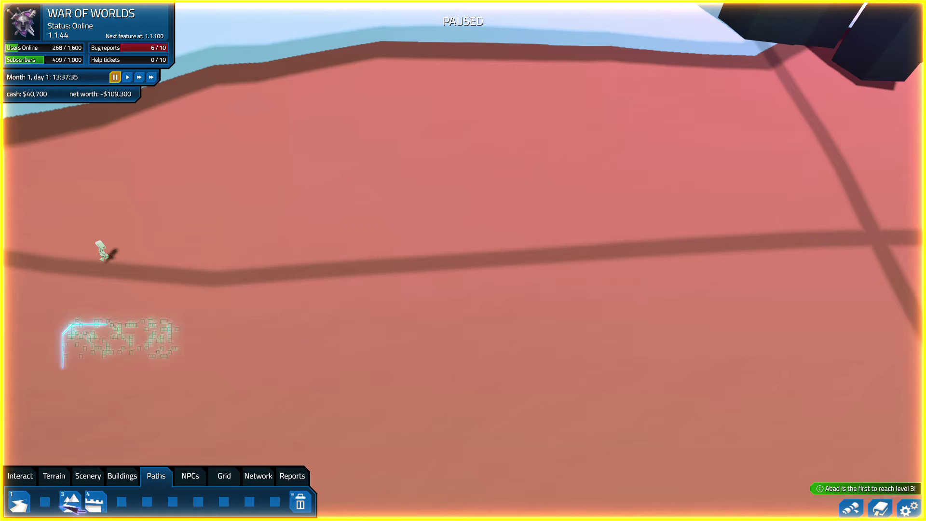
click(20, 500)
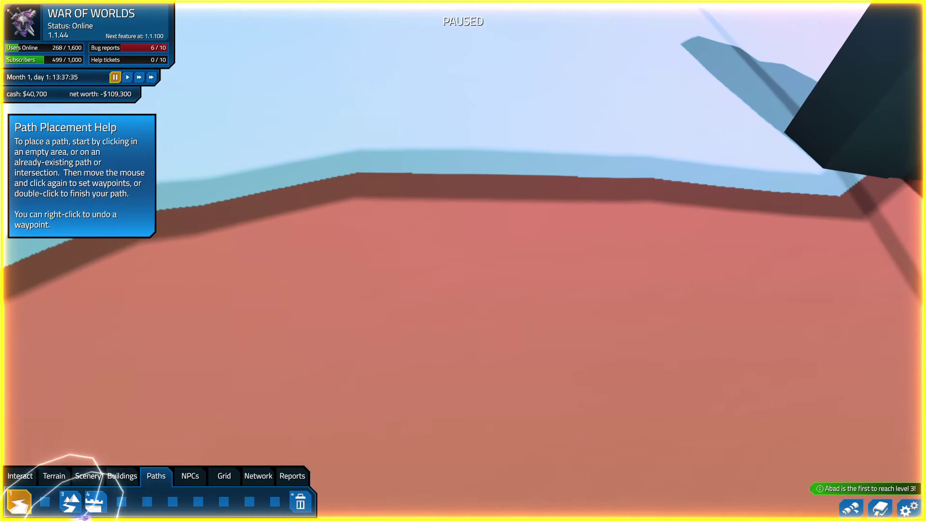
click(95, 501)
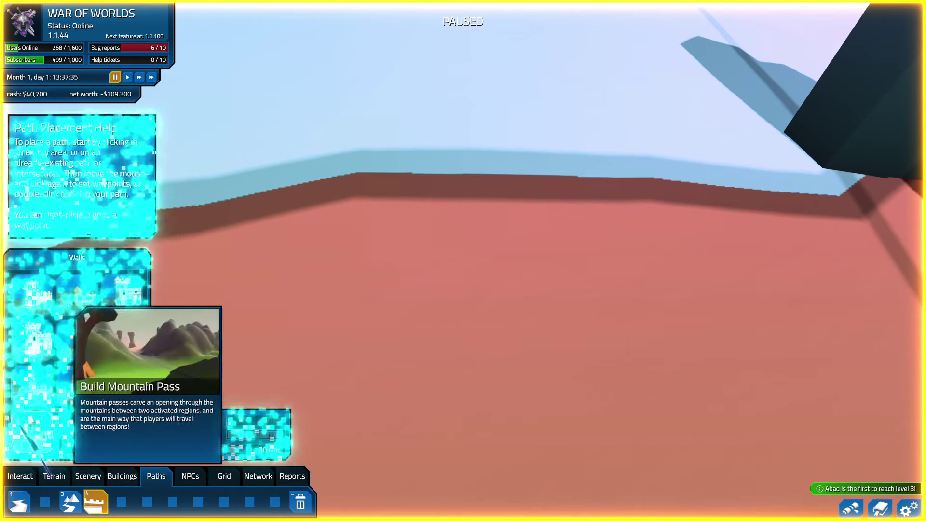
drag(329, 225, 464, 191)
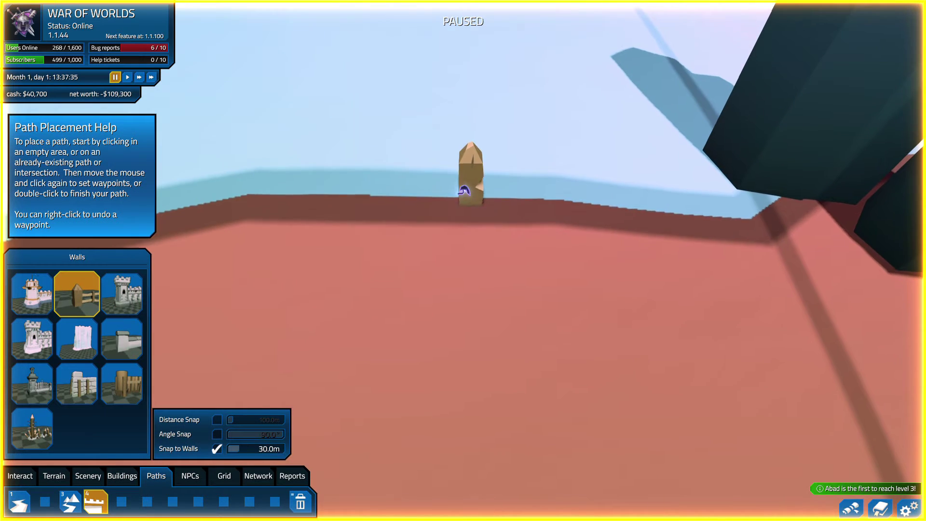
drag(468, 128, 434, 161)
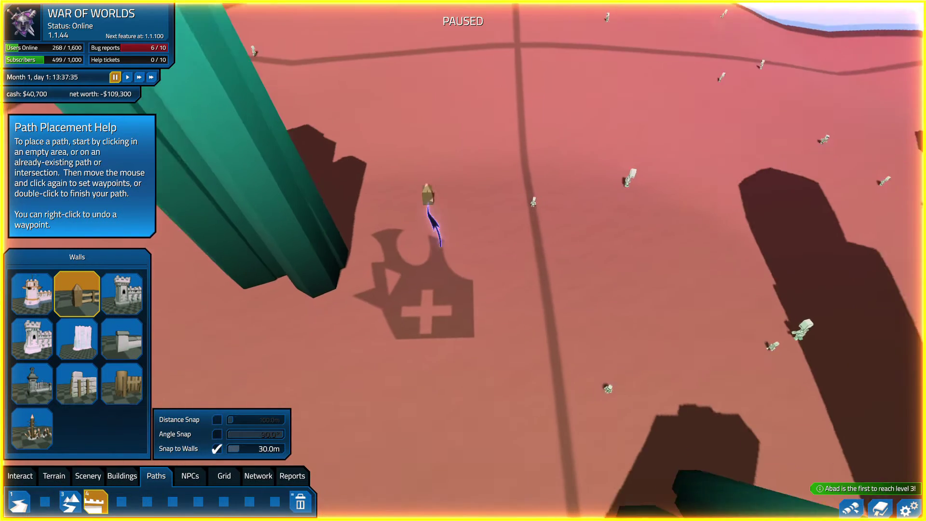
click(416, 235)
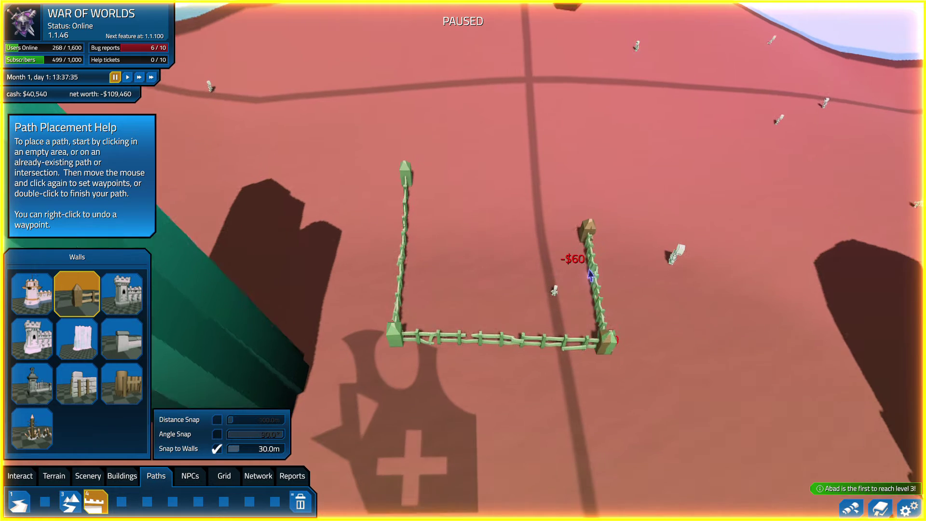
key(w)
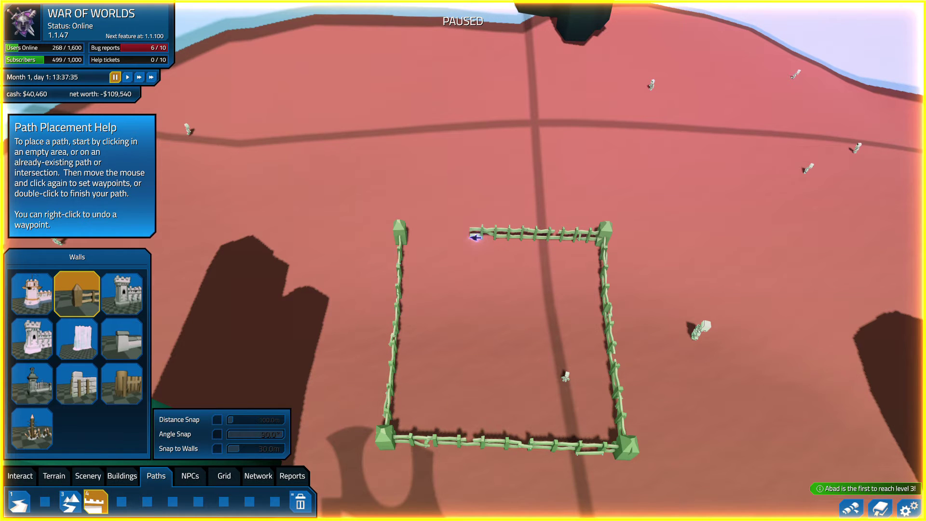
scroll(502, 257, down, 2)
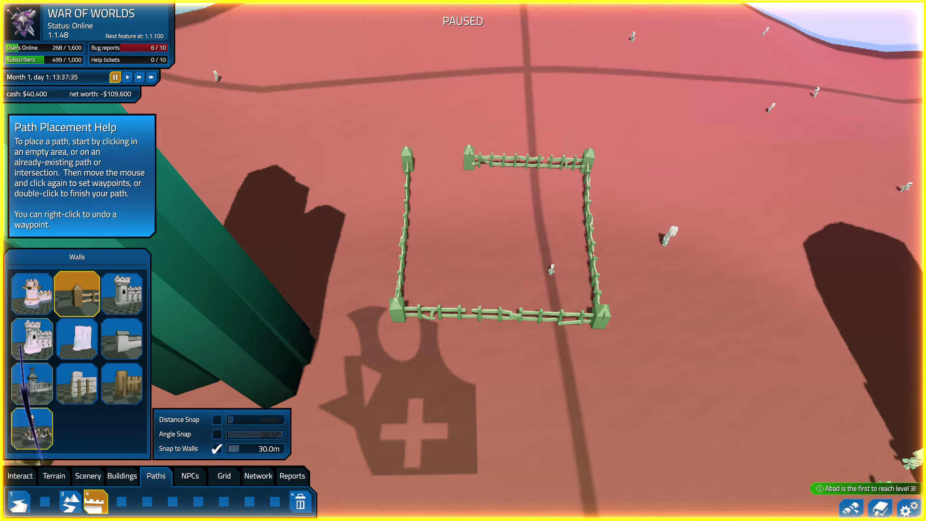
click(88, 475)
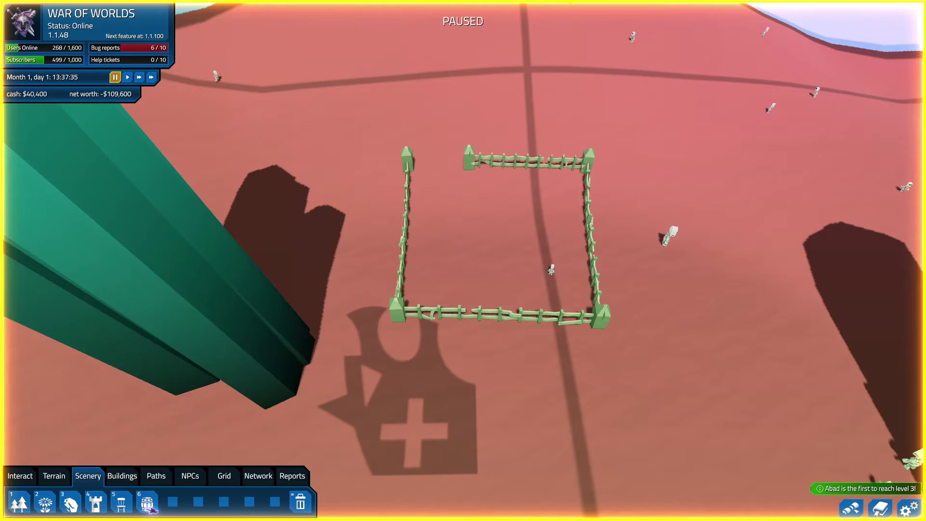
Step: Select the plain gravestone from the Details props with the fence in view
key(w)
key(e)
click(147, 500)
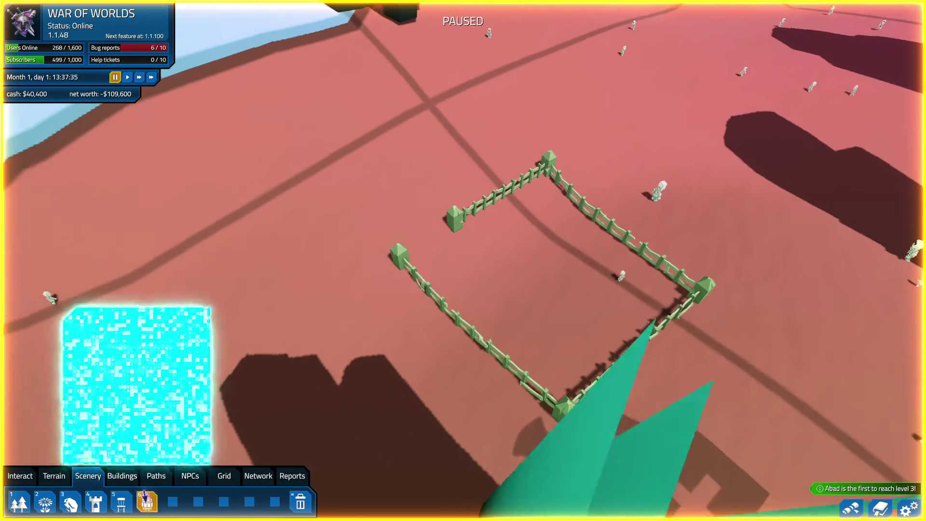
key(a)
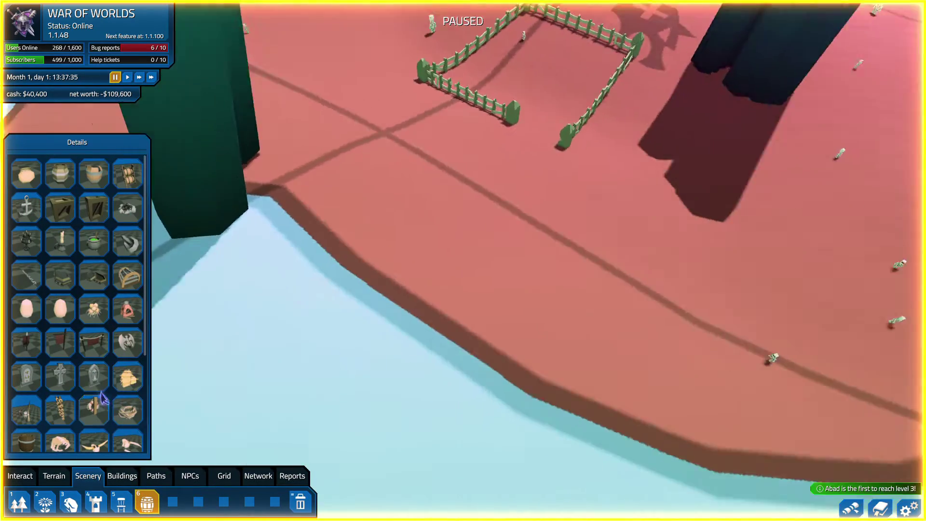
click(94, 377)
click(235, 302)
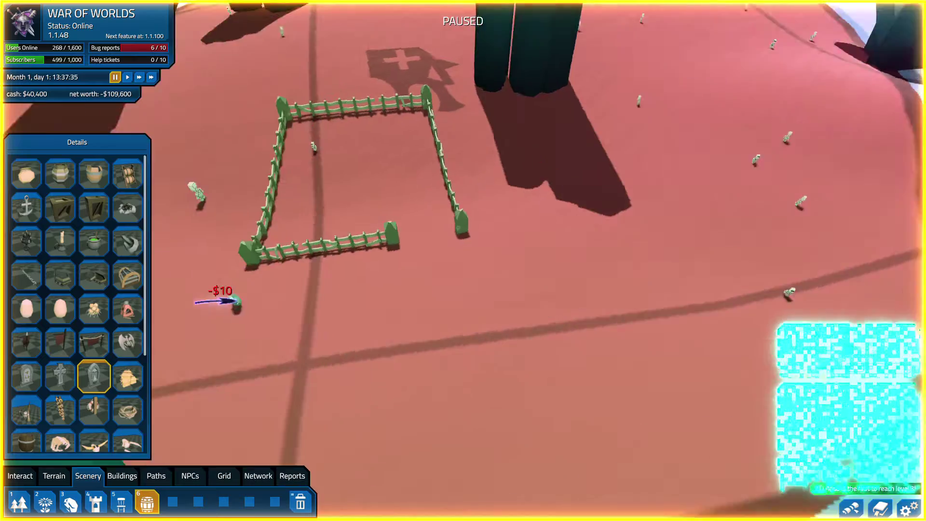
scroll(441, 227, up, 5)
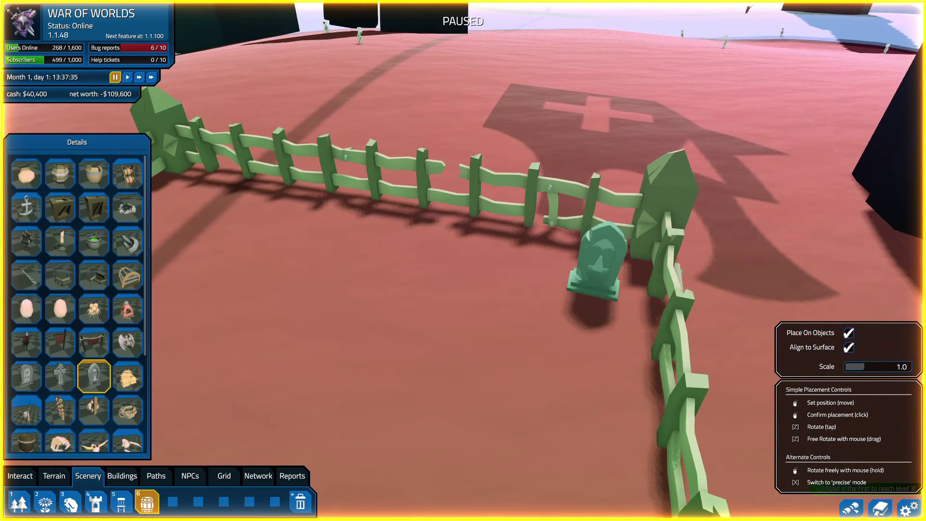
Step: Place $10 gravestones along the back fence and in an inner row
click(586, 281)
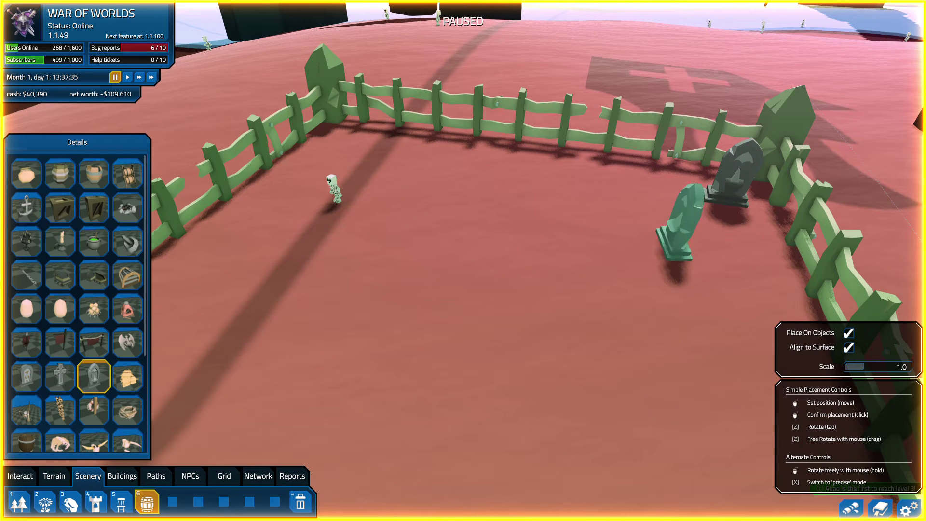
click(671, 250)
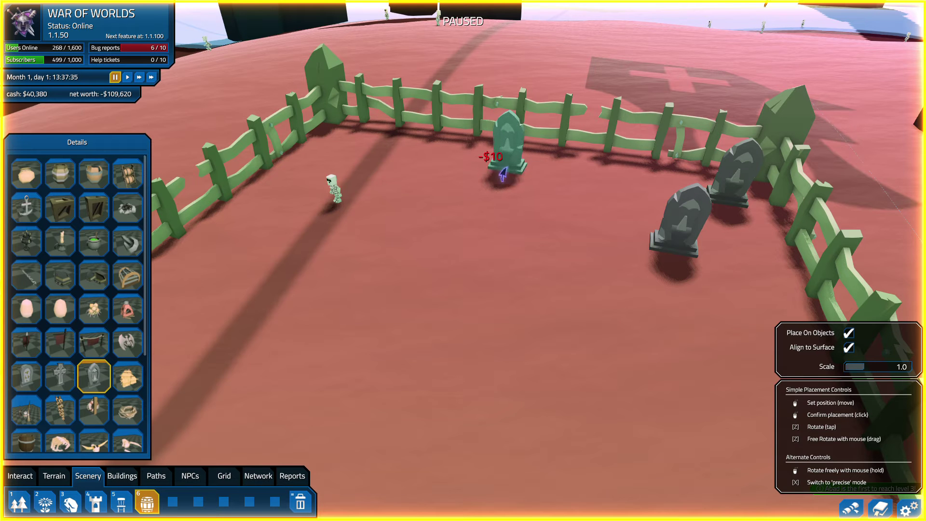
click(499, 184)
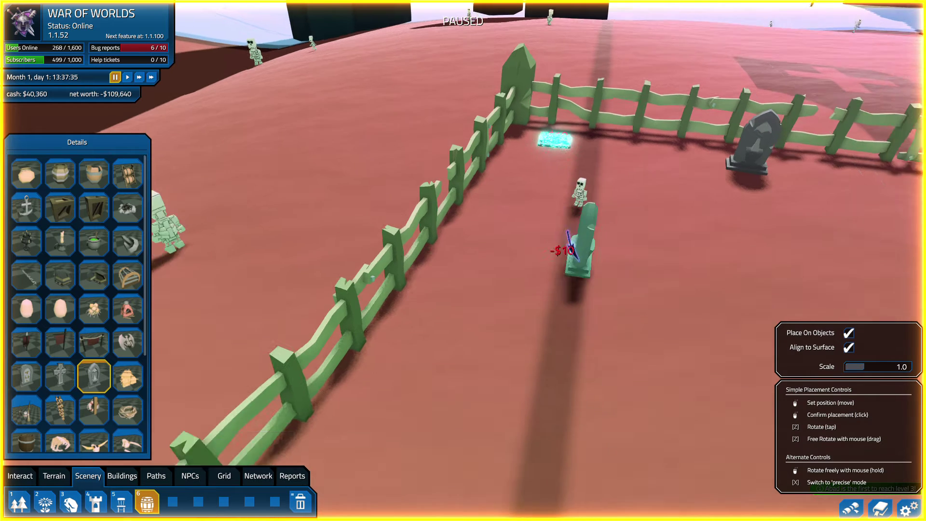
key(q)
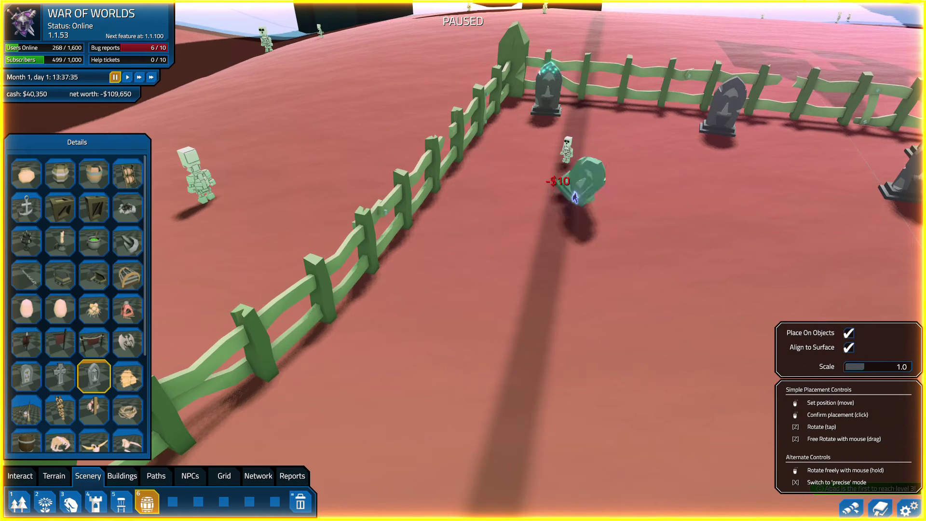
click(575, 187)
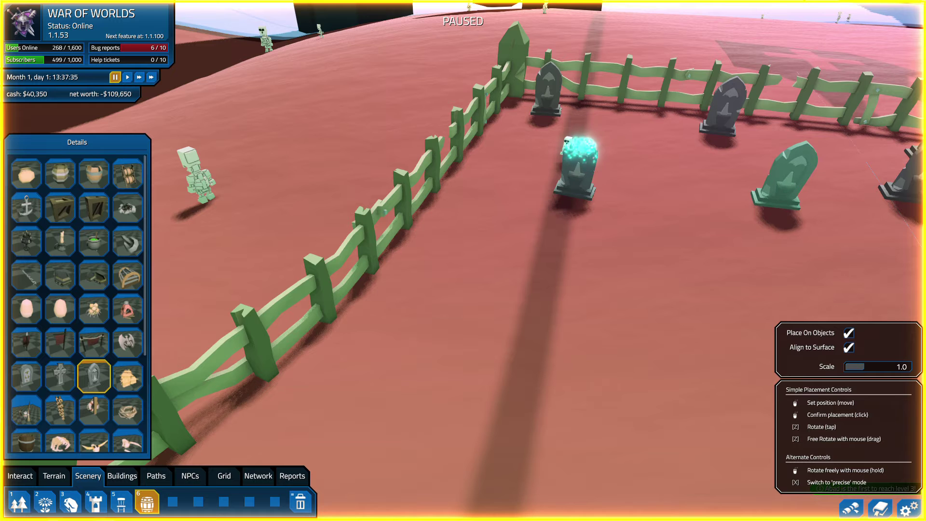
click(769, 200)
key(q)
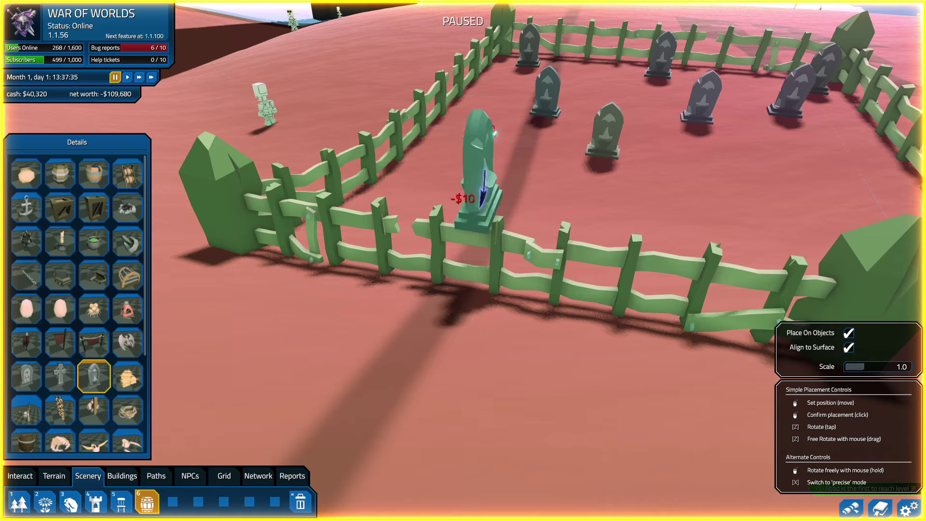
click(480, 127)
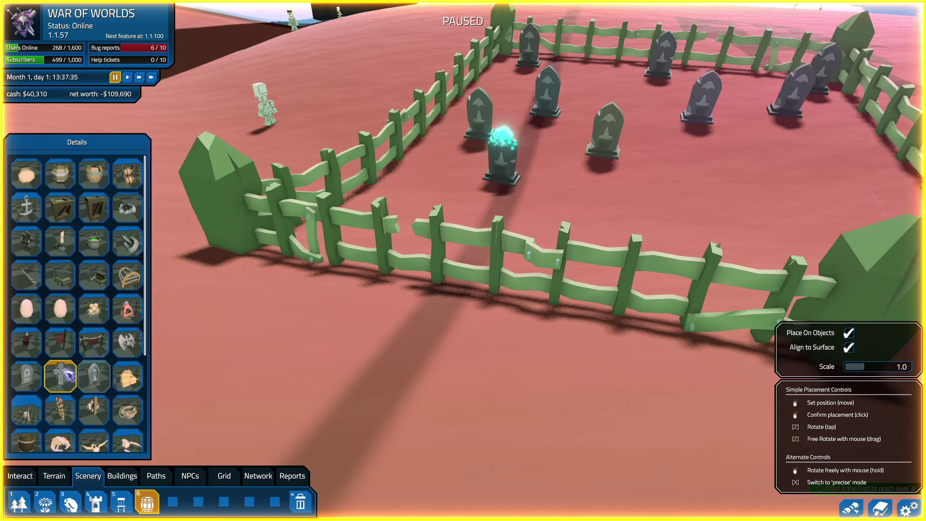
Step: Place celtic cross graves around the enclosure, mostly near the right fence
click(531, 290)
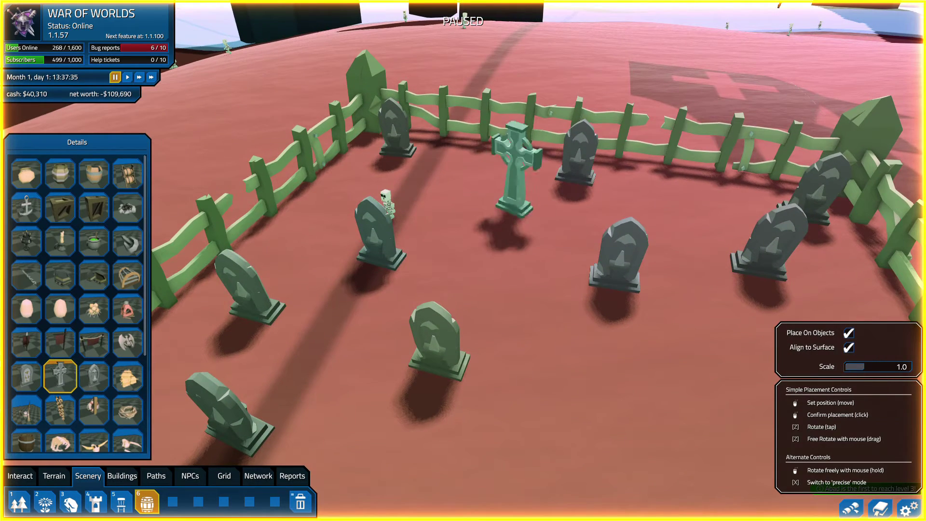
click(671, 202)
click(691, 326)
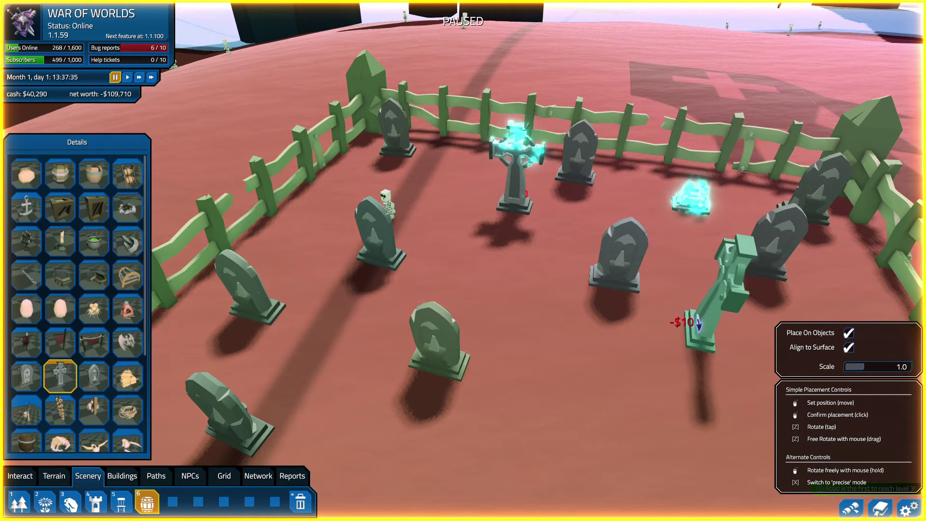
scroll(700, 329, down, 3)
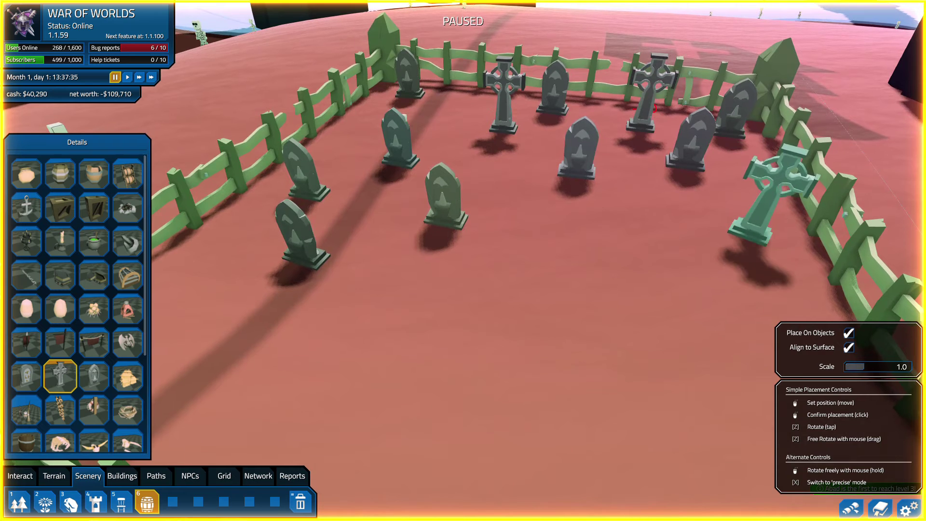
click(765, 229)
click(766, 229)
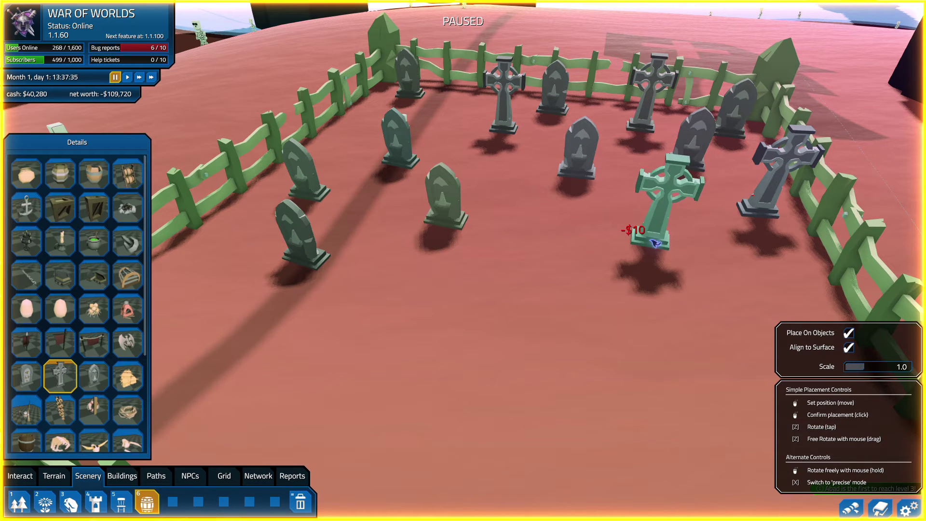
click(631, 231)
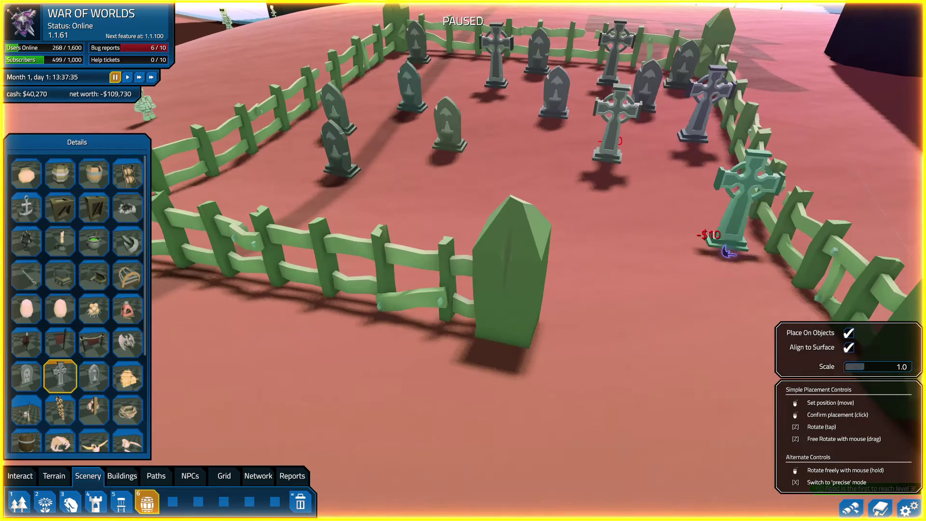
click(723, 253)
click(590, 229)
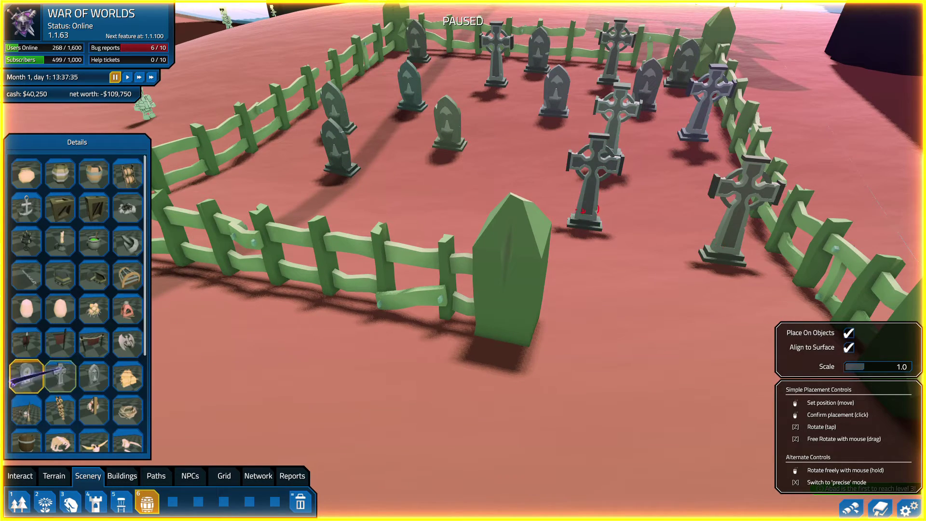
Step: Add rounded headstones across the rows, rotating some with Z
click(26, 375)
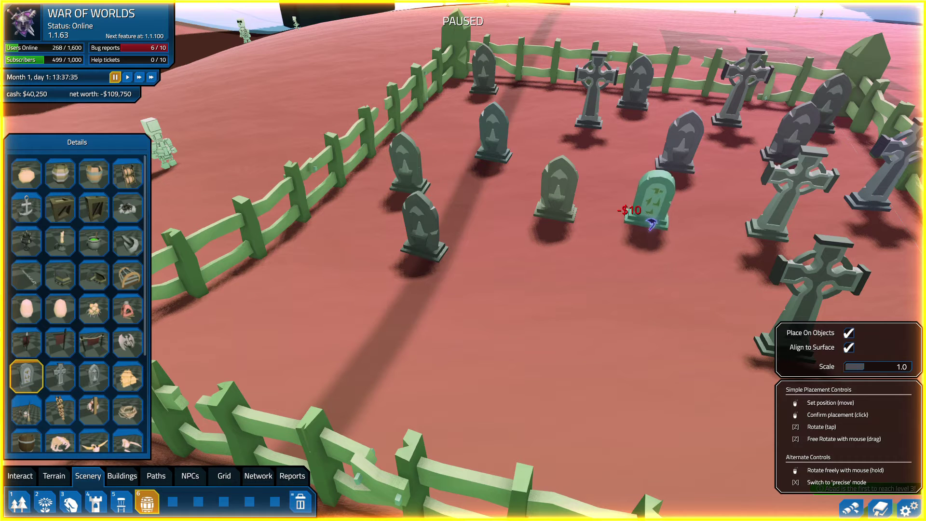
click(651, 224)
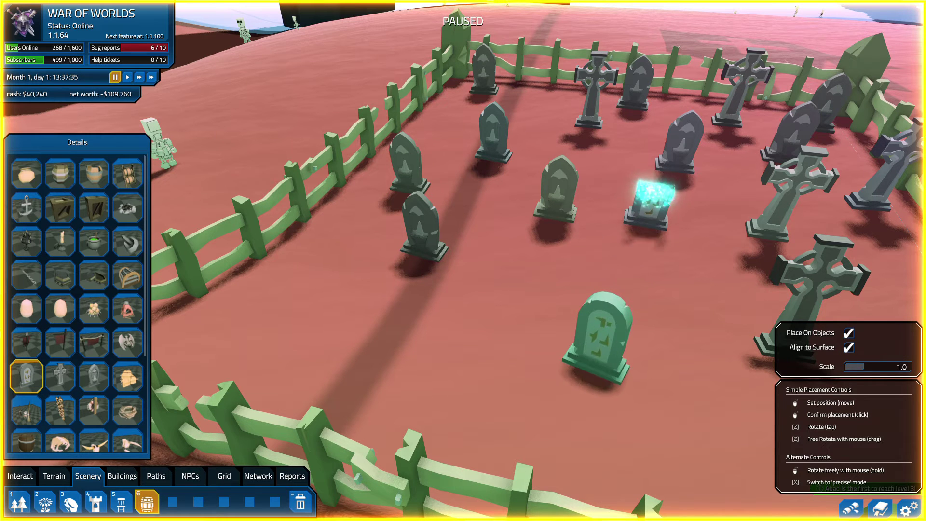
key(z)
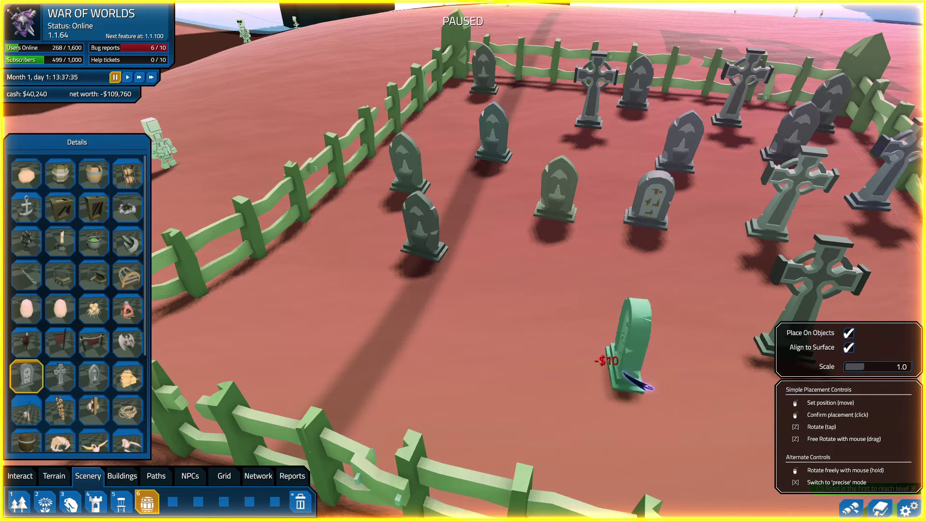
click(626, 358)
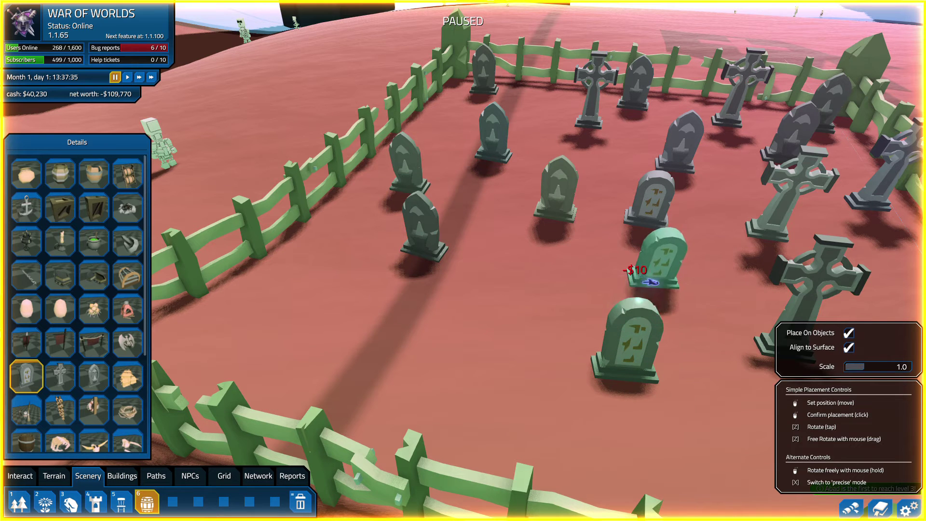
click(509, 282)
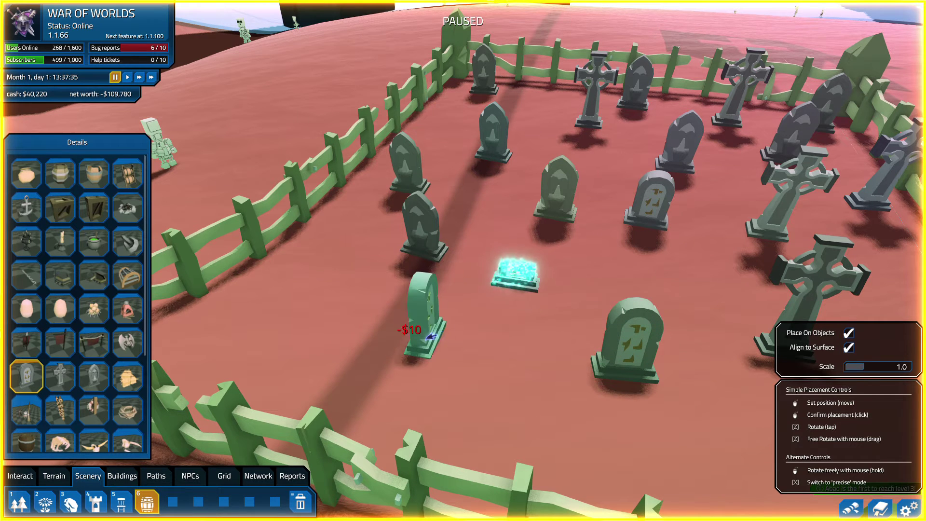
key(z)
click(427, 336)
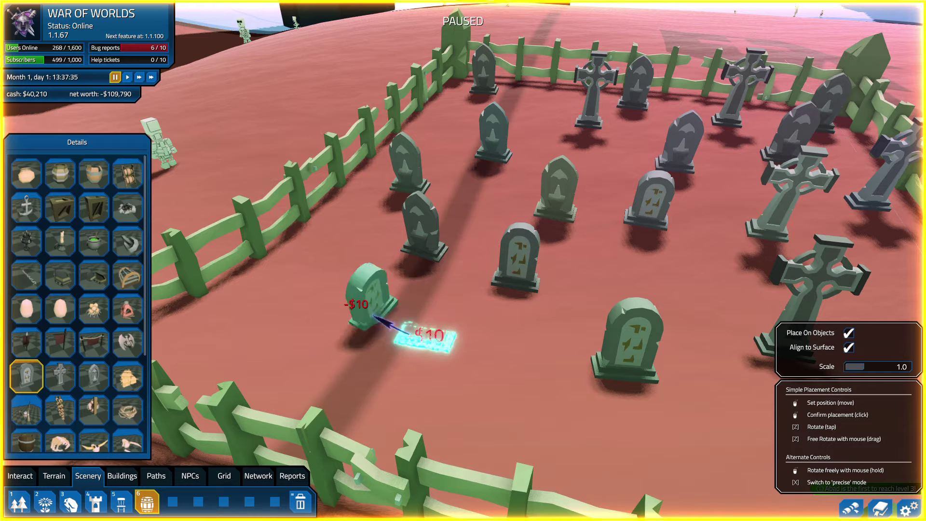
click(343, 298)
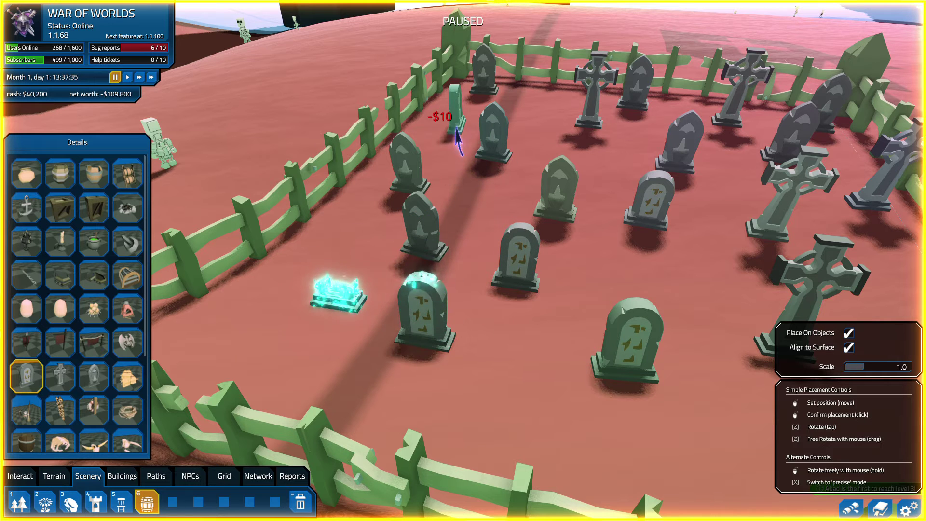
click(458, 129)
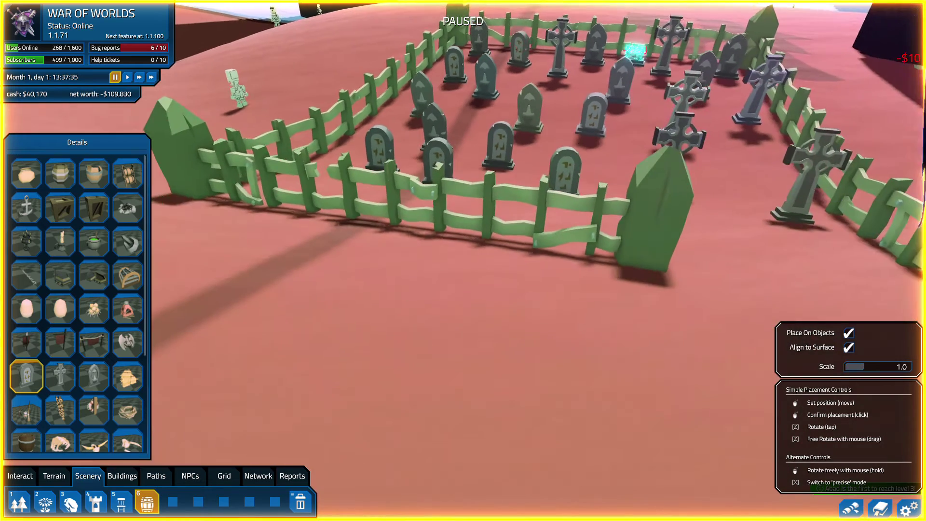
scroll(206, 302, up, 5)
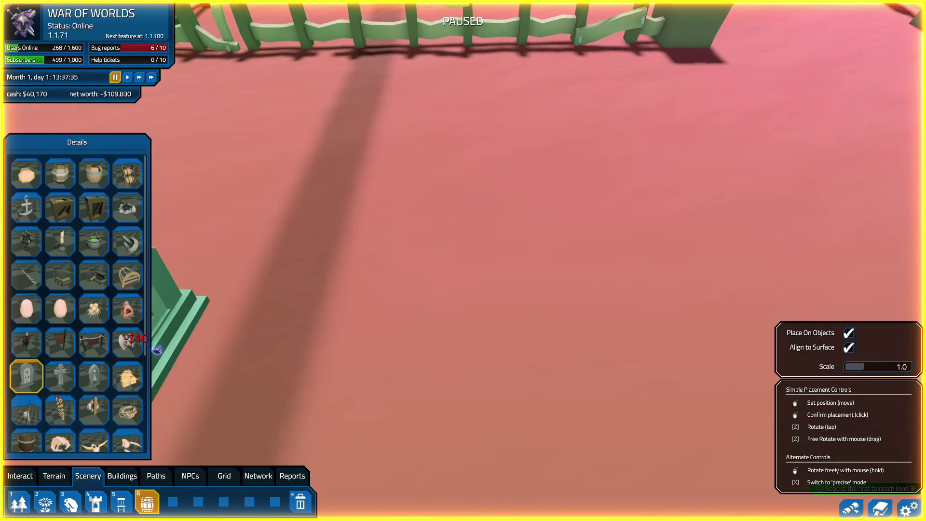
Step: Place two gargoyle statues side by side just outside the fence
click(136, 349)
scroll(465, 155, down, 3)
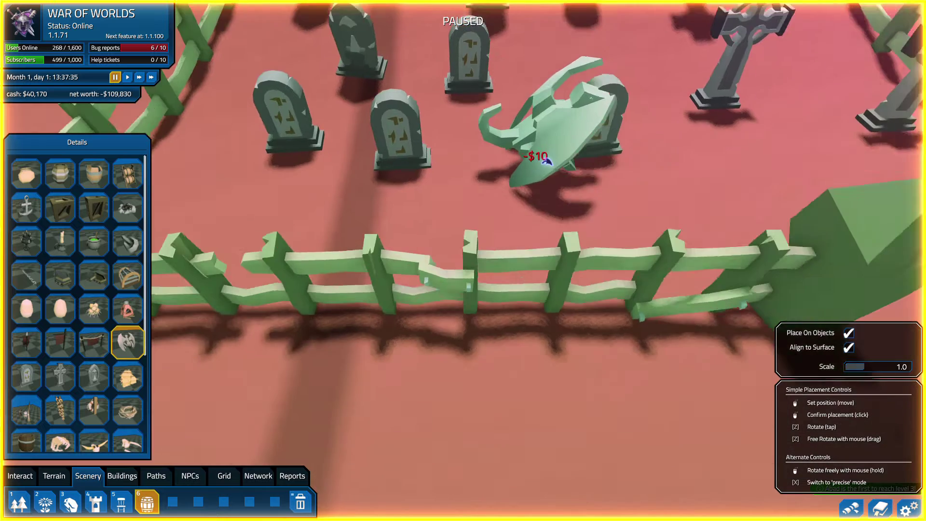
scroll(543, 145, up, 3)
scroll(539, 112, down, 2)
scroll(528, 108, down, 2)
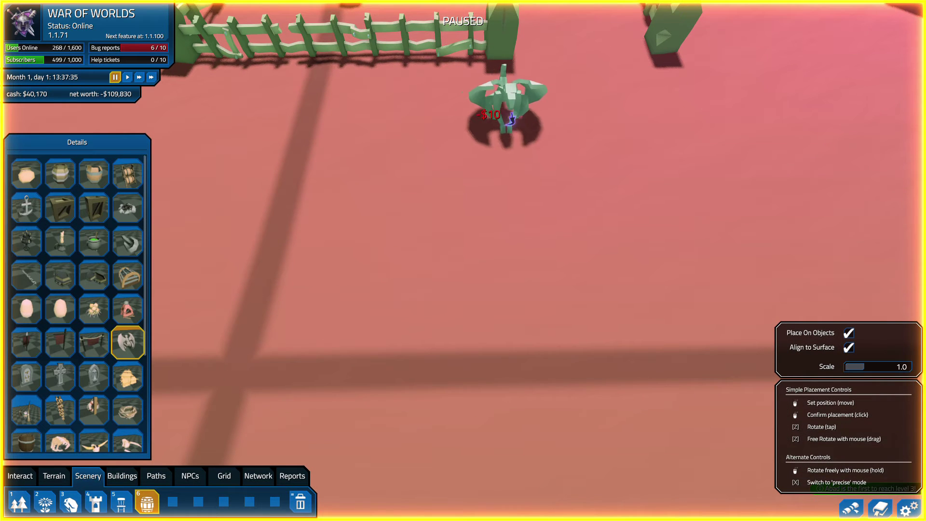
click(503, 90)
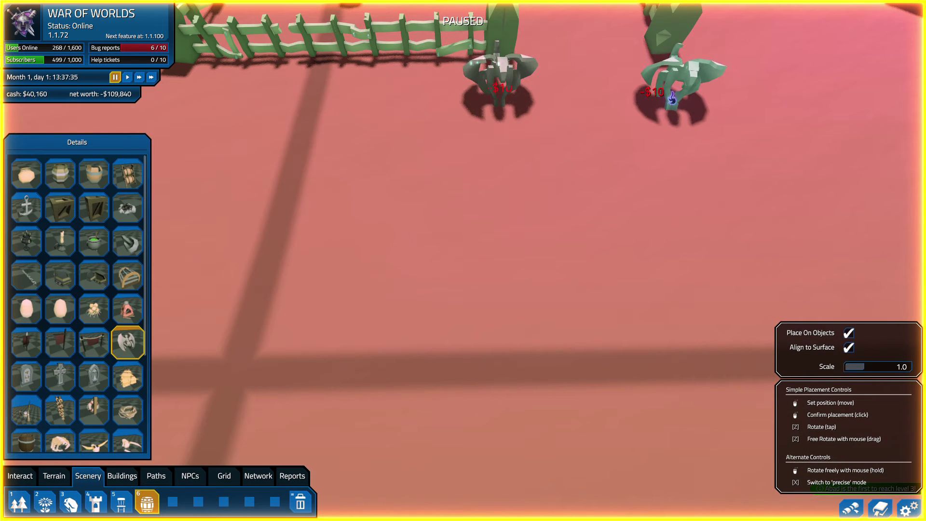
click(666, 94)
scroll(637, 144, down, 2)
scroll(532, 127, up, 3)
scroll(529, 122, down, 3)
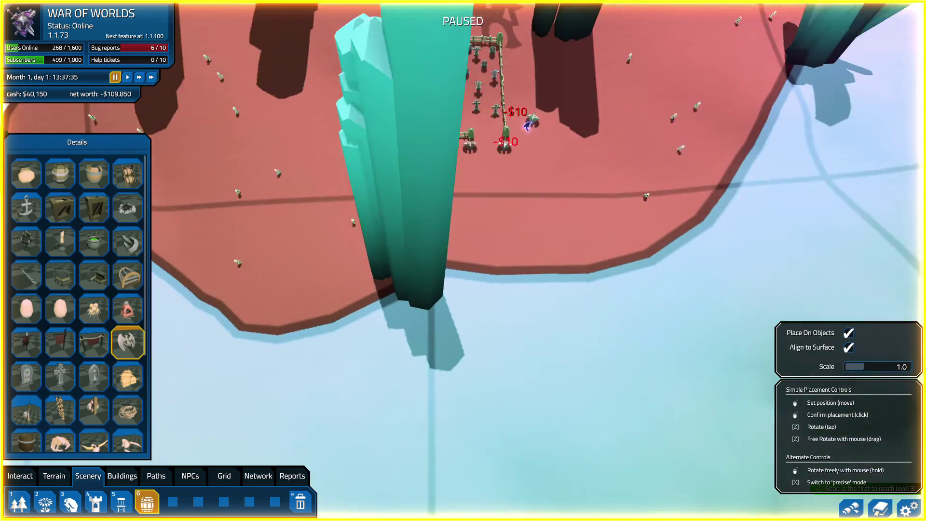
scroll(528, 163, up, 3)
scroll(542, 170, down, 1)
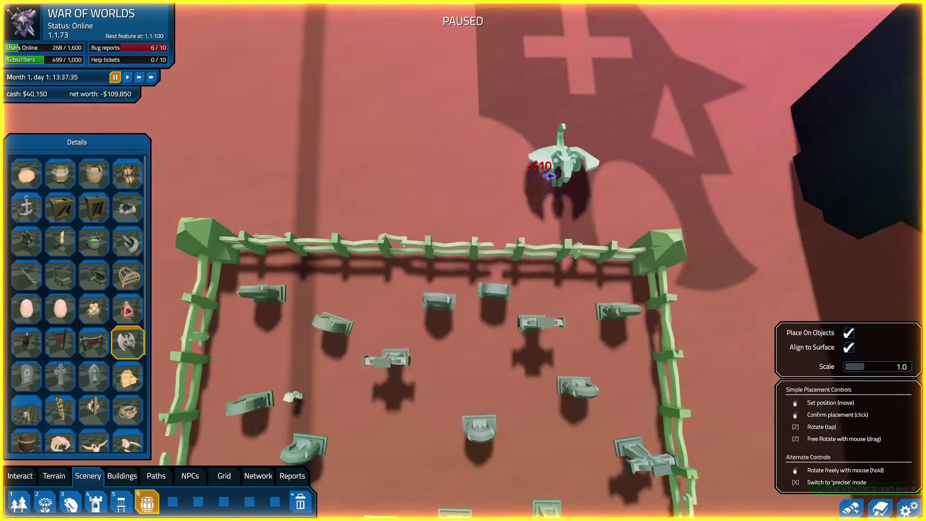
scroll(541, 170, down, 3)
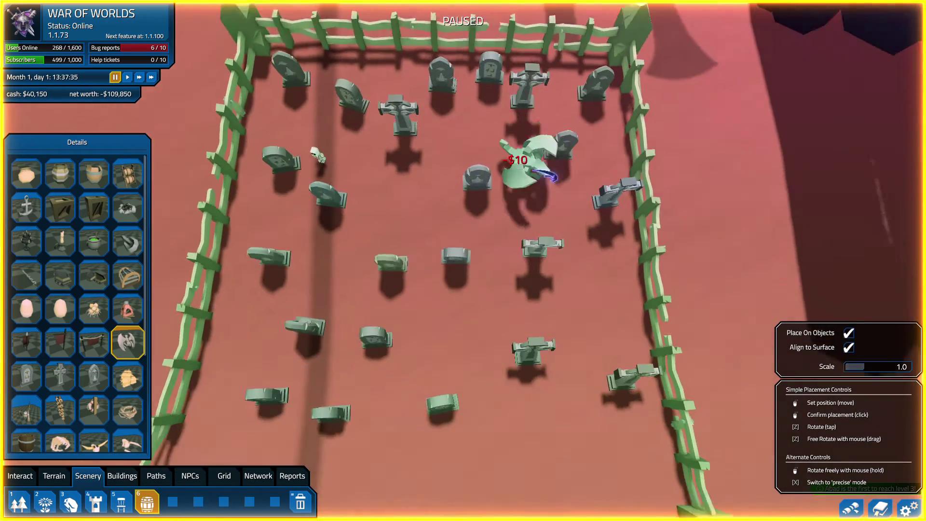
scroll(539, 145, down, 2)
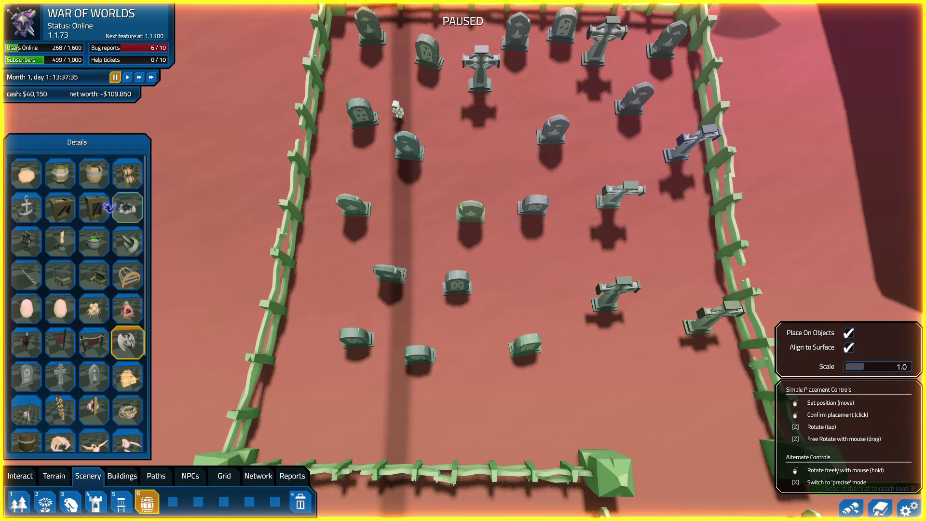
Step: Add more headstones in the front row and near the right fence
click(94, 374)
scroll(493, 227, up, 2)
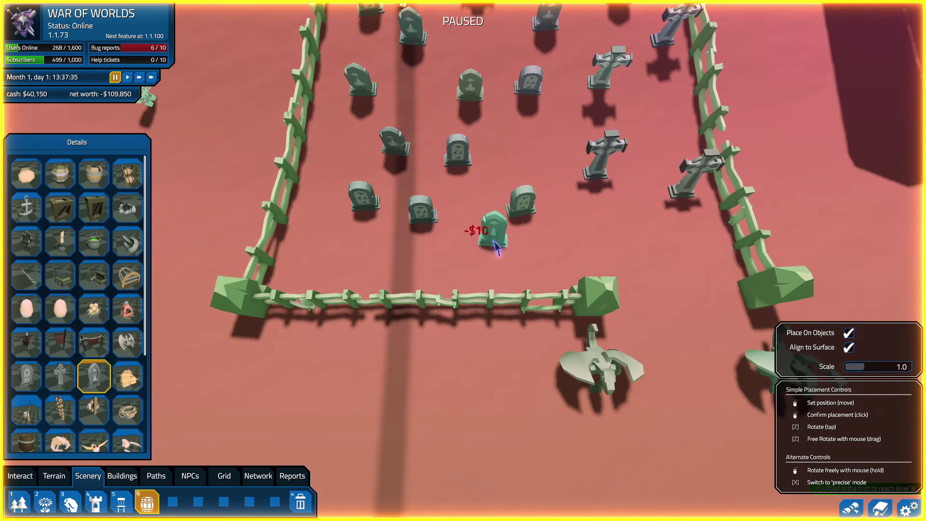
click(464, 215)
click(562, 215)
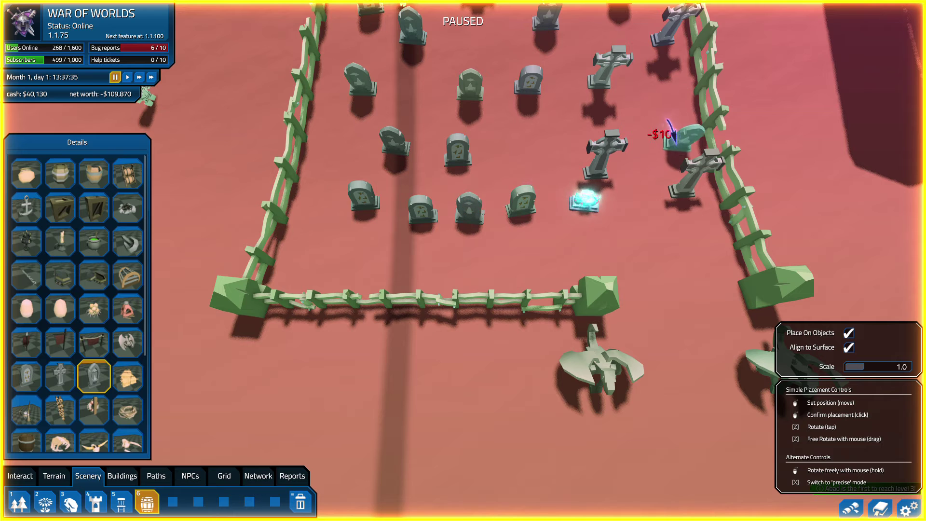
click(658, 108)
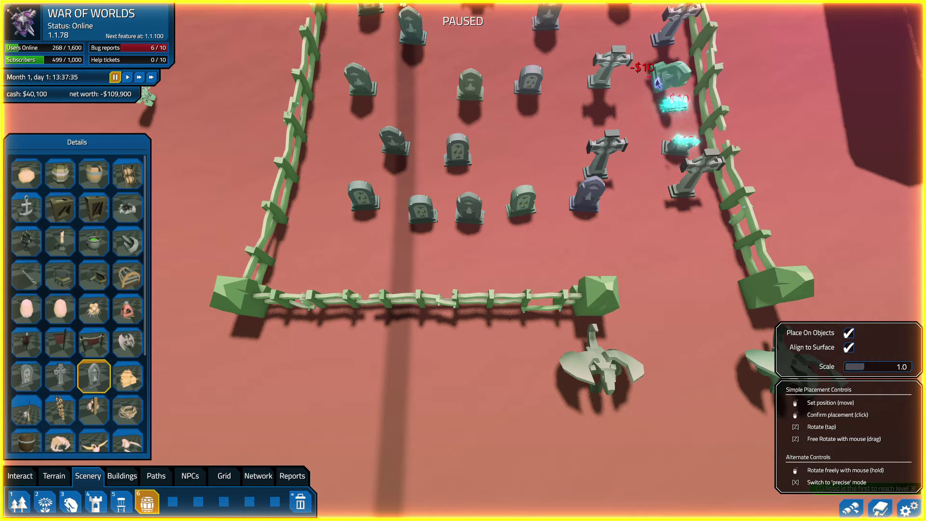
click(641, 112)
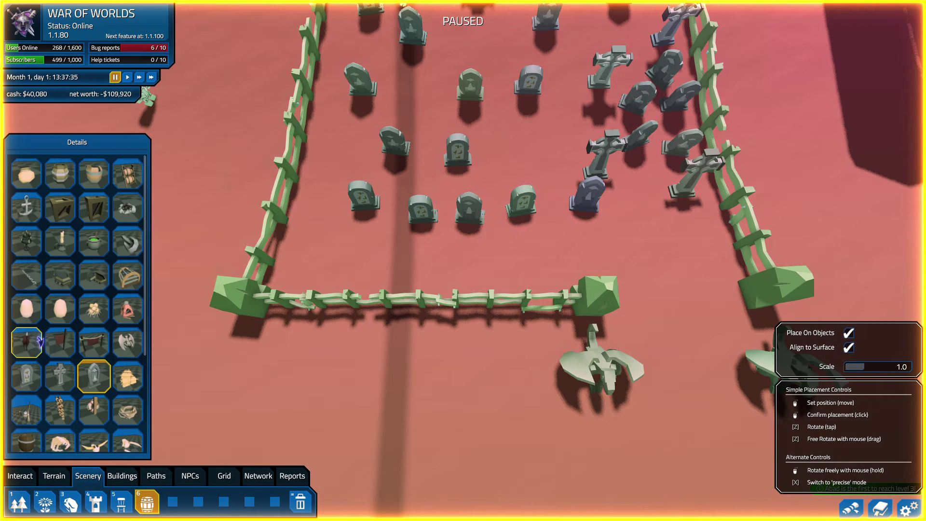
Step: Fill the front and back rows with more cross gravestones, rotating one with Z
click(59, 374)
click(548, 201)
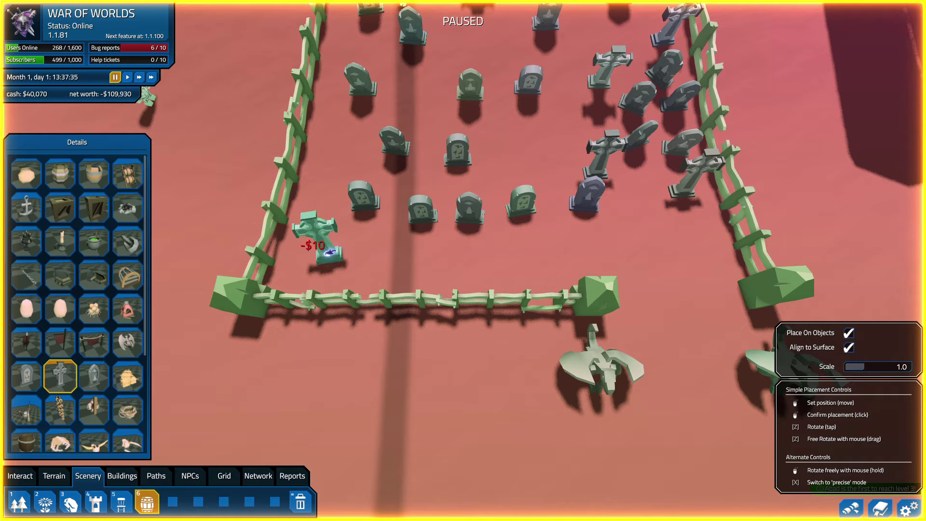
click(384, 255)
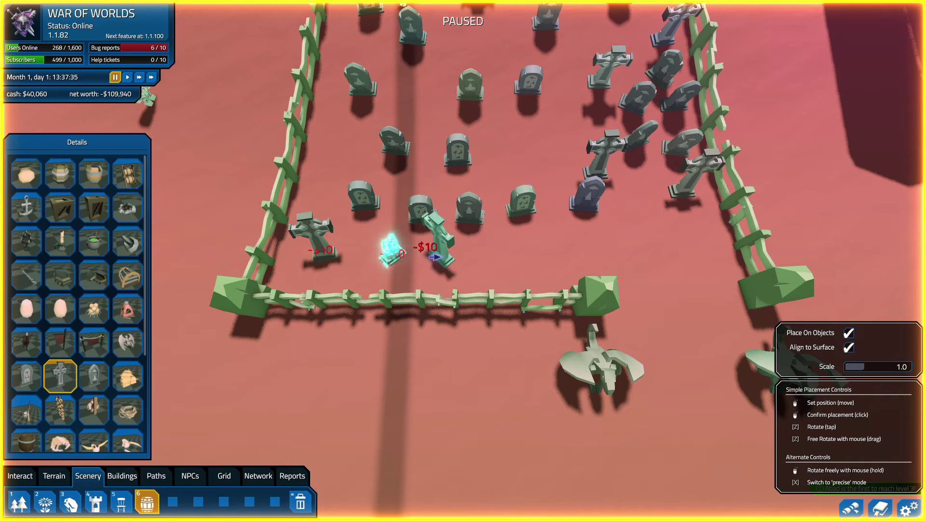
click(478, 257)
key(z)
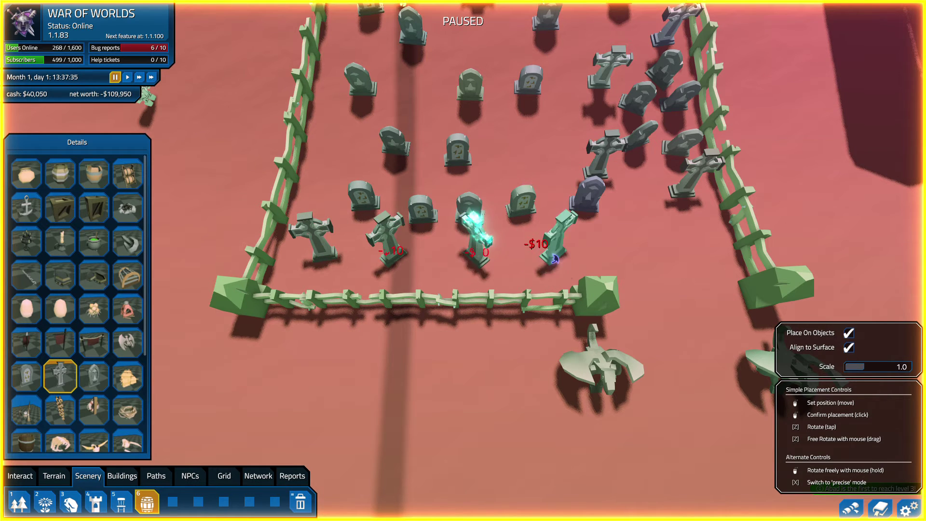
click(553, 259)
click(661, 242)
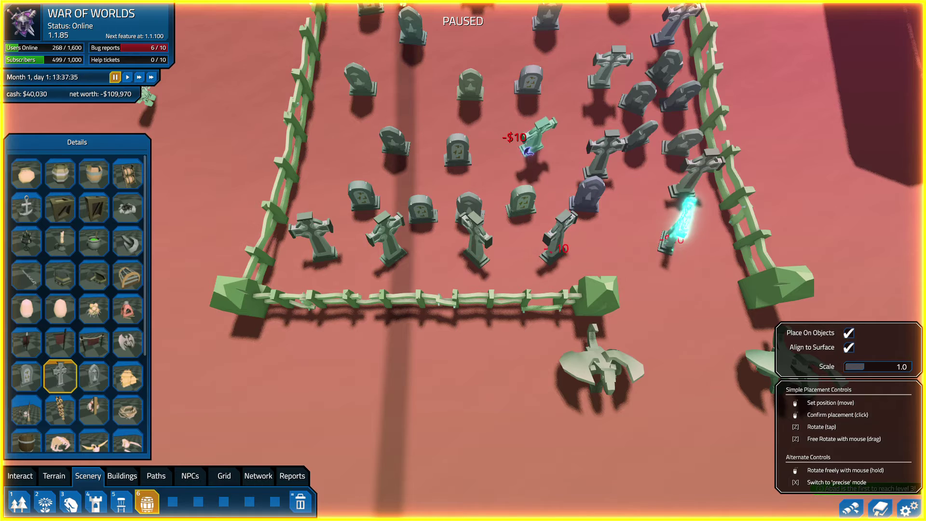
click(528, 143)
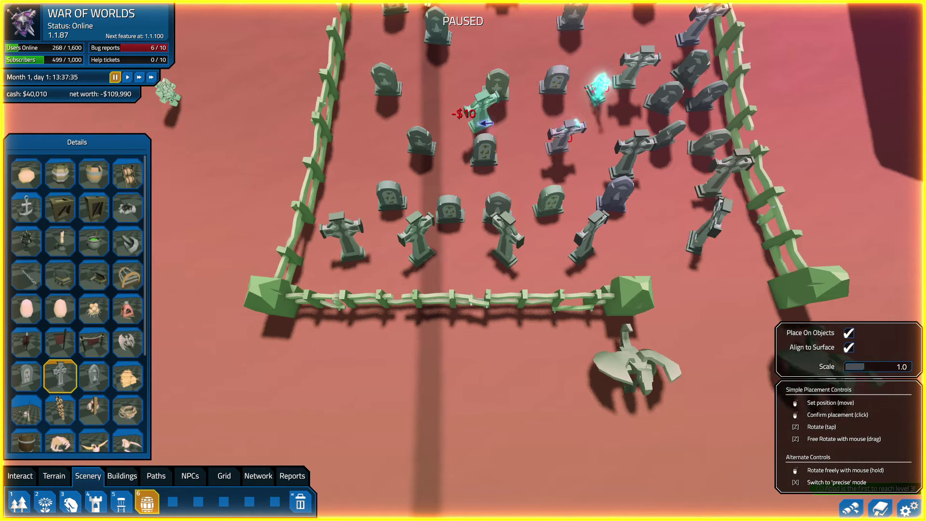
key(a)
key(d)
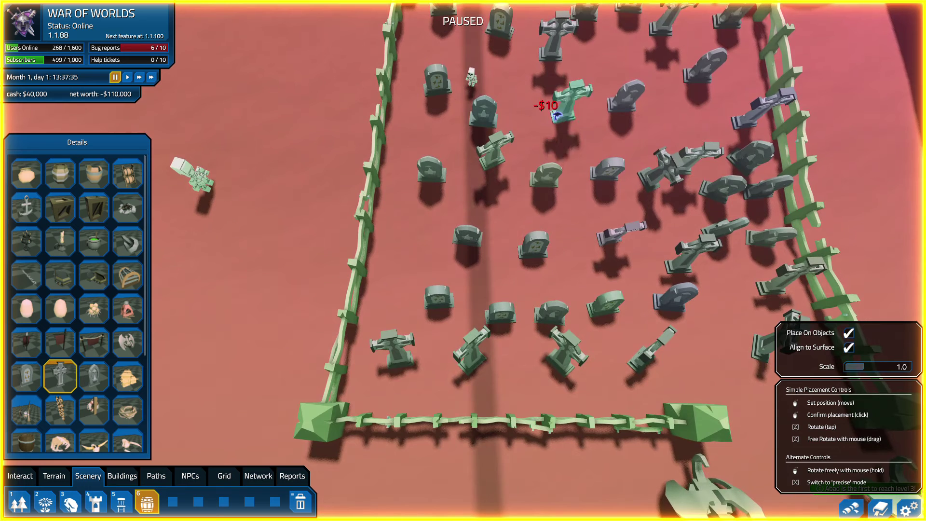
click(568, 109)
click(619, 47)
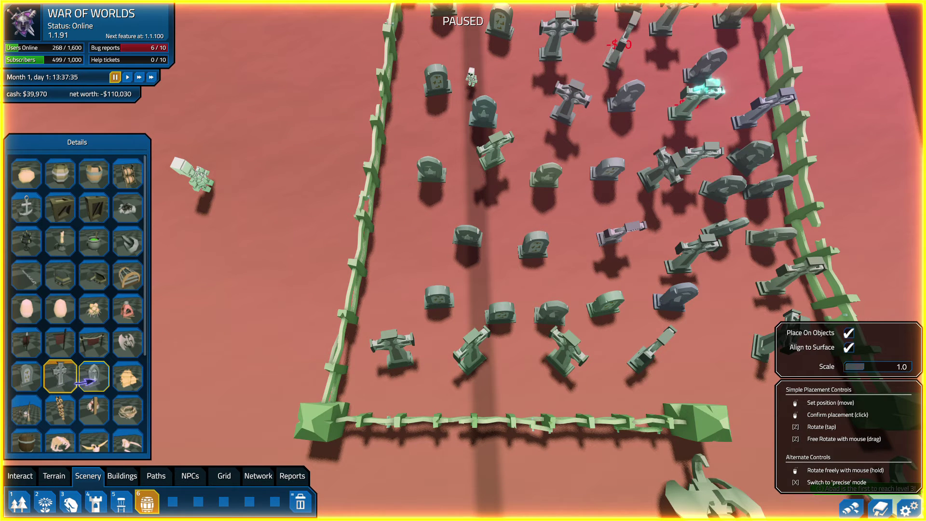
scroll(403, 247, down, 3)
scroll(430, 244, up, 3)
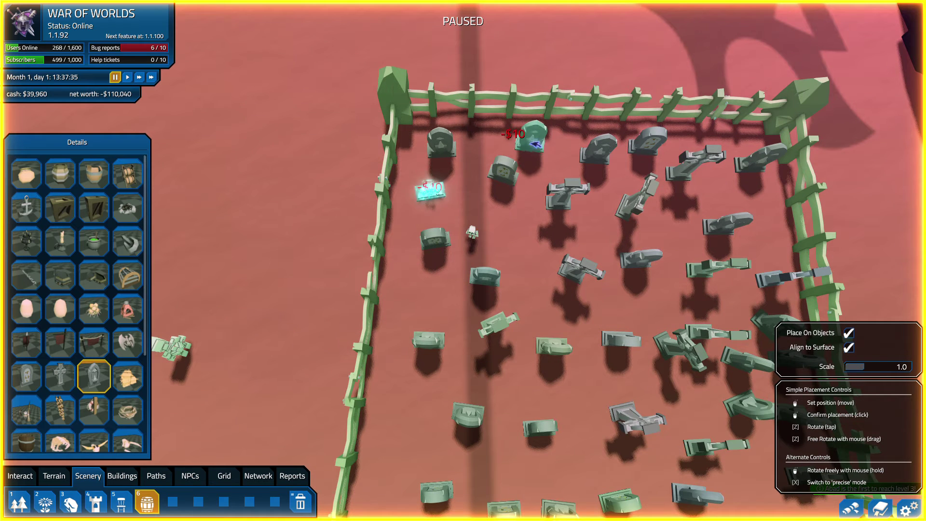
Step: Add a headstone by the back fence and precisely position a tombstone near the lower fence
click(525, 226)
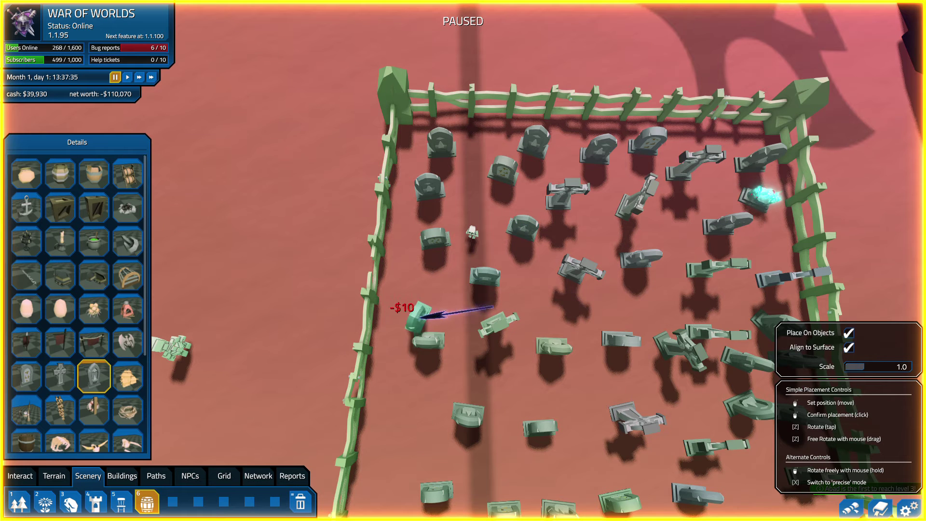
key(s)
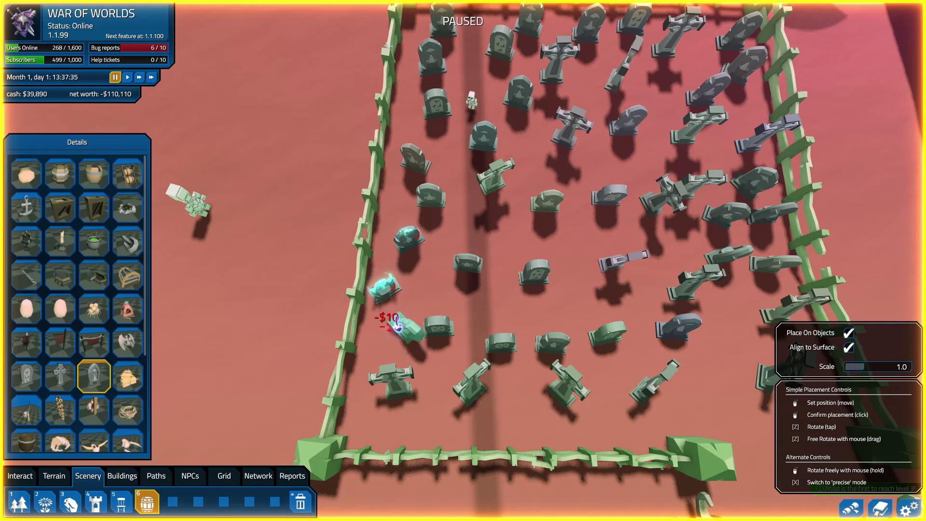
key(x)
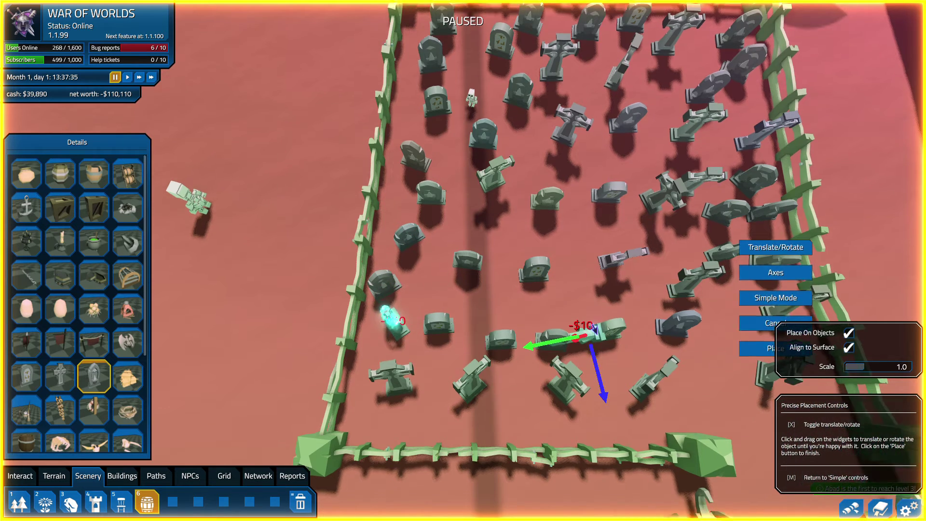
key(s)
key(d)
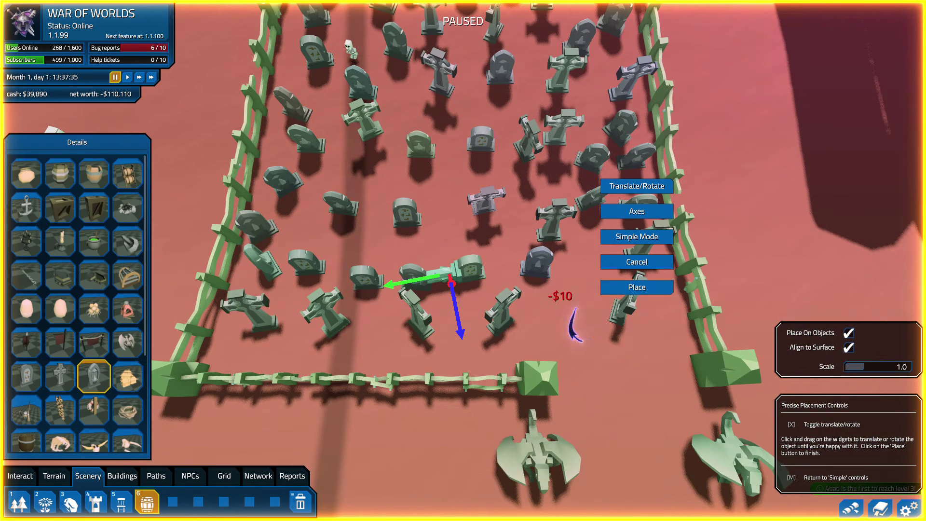
click(637, 265)
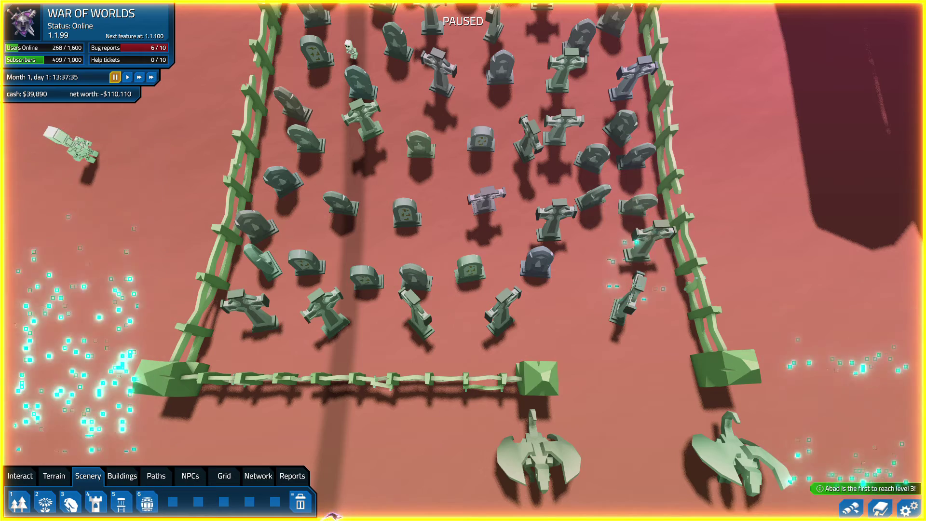
Step: Pick the cauldron from Details and place it, slightly turned, beside the potion shop
click(121, 502)
click(147, 503)
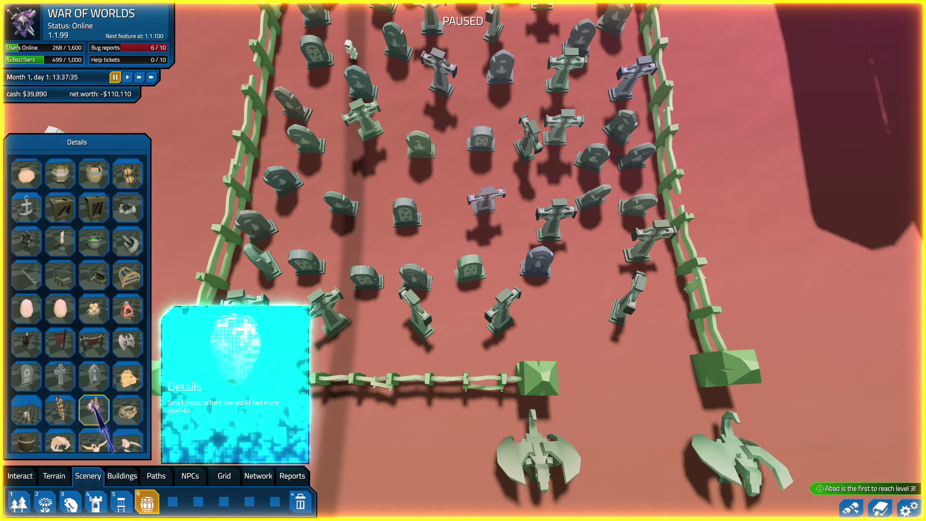
click(94, 240)
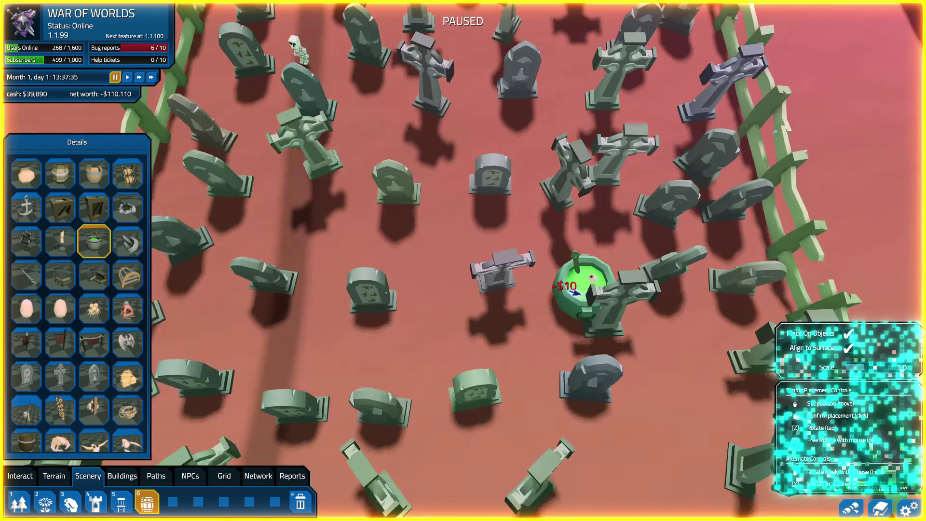
scroll(506, 253, up, 5)
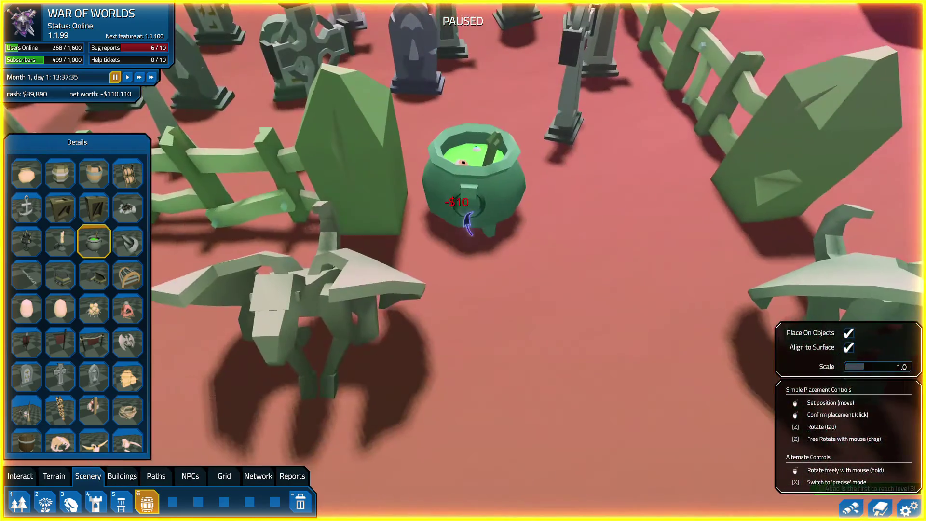
scroll(468, 223, down, 3)
scroll(463, 224, down, 3)
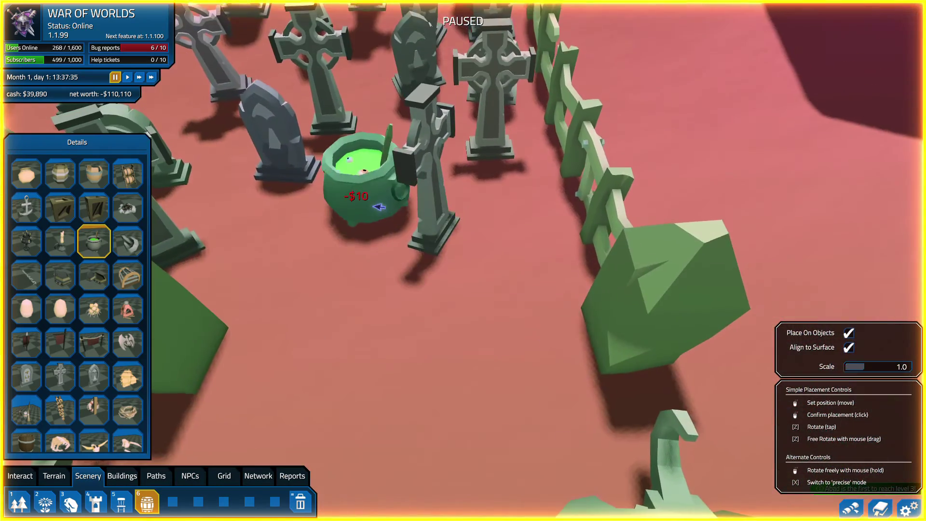
scroll(456, 226, down, 5)
scroll(441, 228, down, 5)
scroll(449, 228, down, 5)
scroll(491, 223, down, 3)
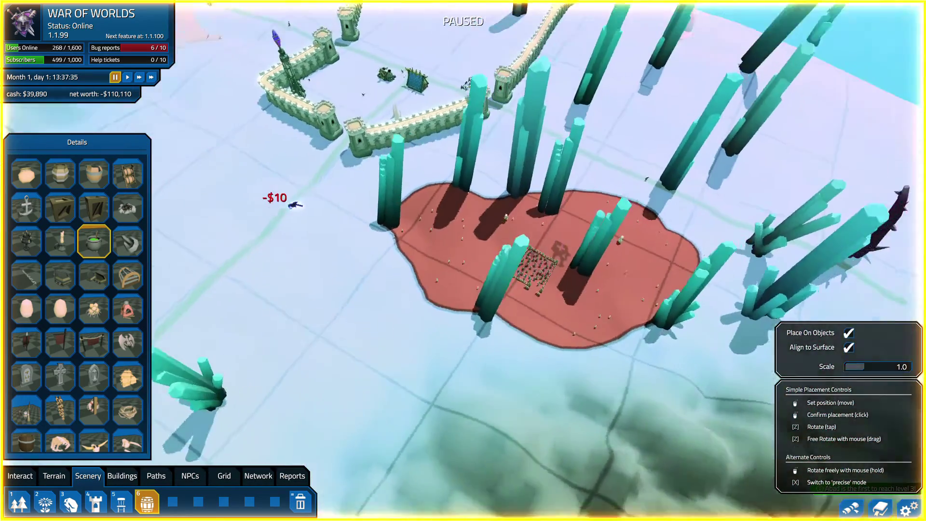
scroll(295, 205, up, 3)
scroll(405, 170, up, 3)
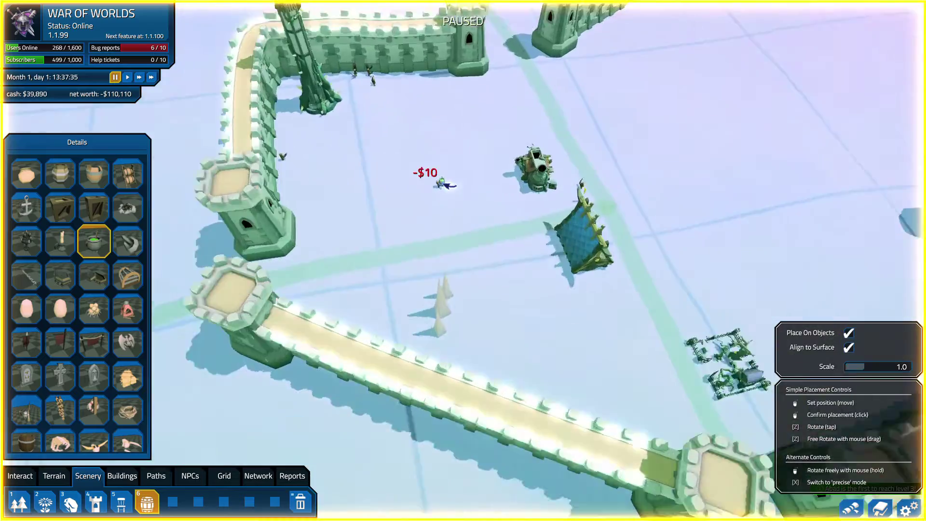
scroll(289, 152, up, 3)
scroll(303, 134, up, 3)
key(e)
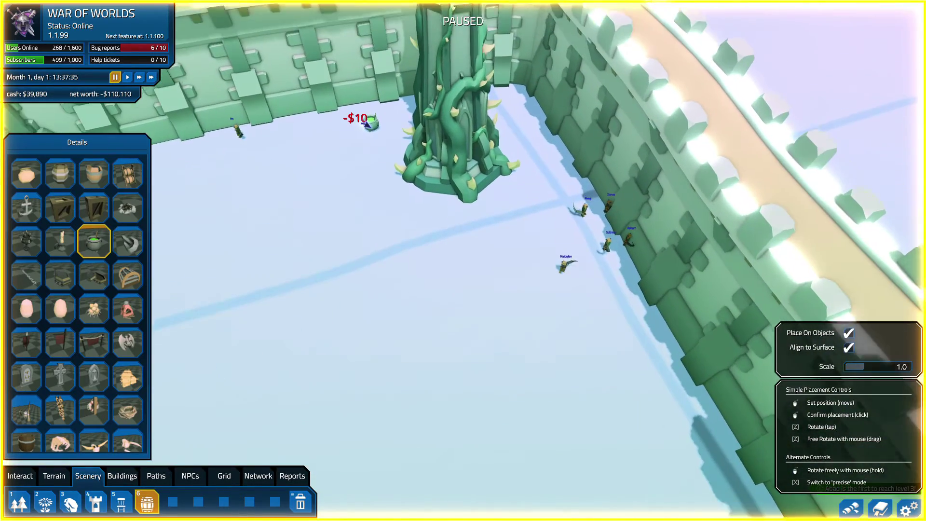
key(s)
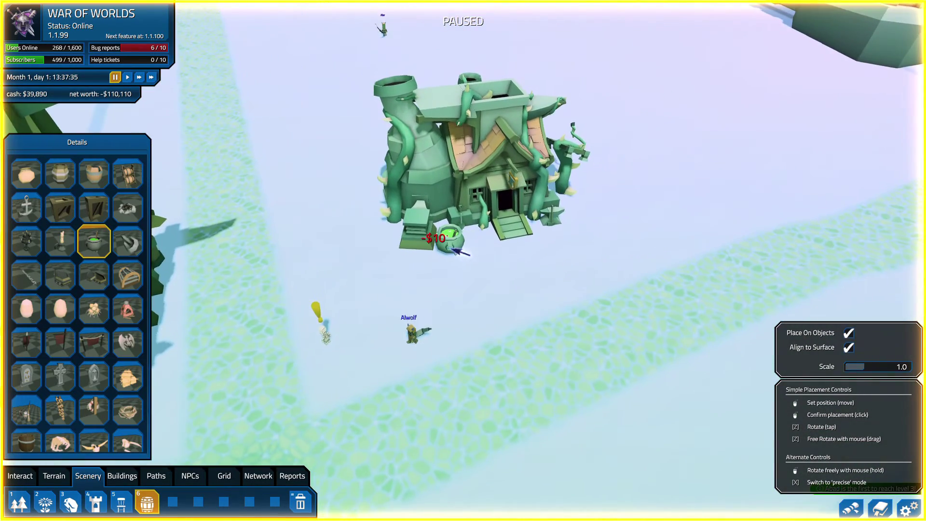
drag(454, 248, 452, 247)
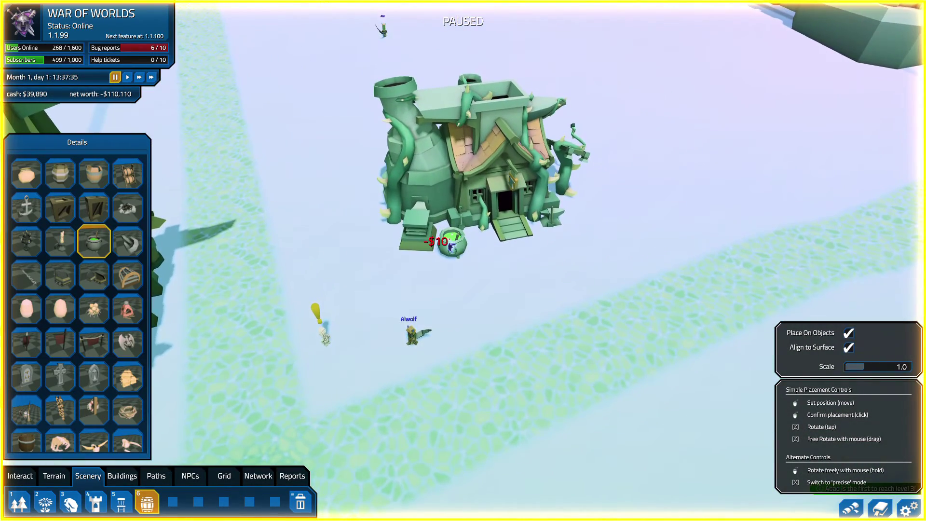
scroll(453, 248, down, 10)
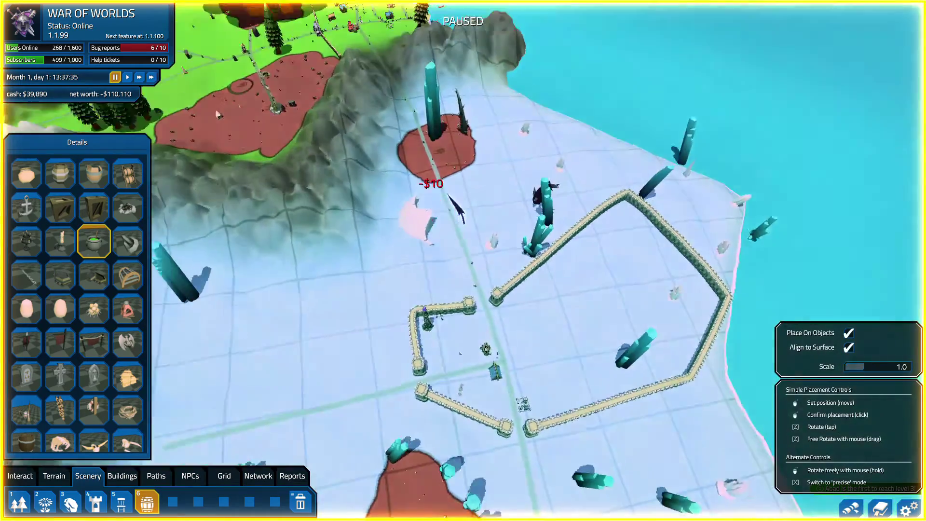
scroll(415, 158, up, 10)
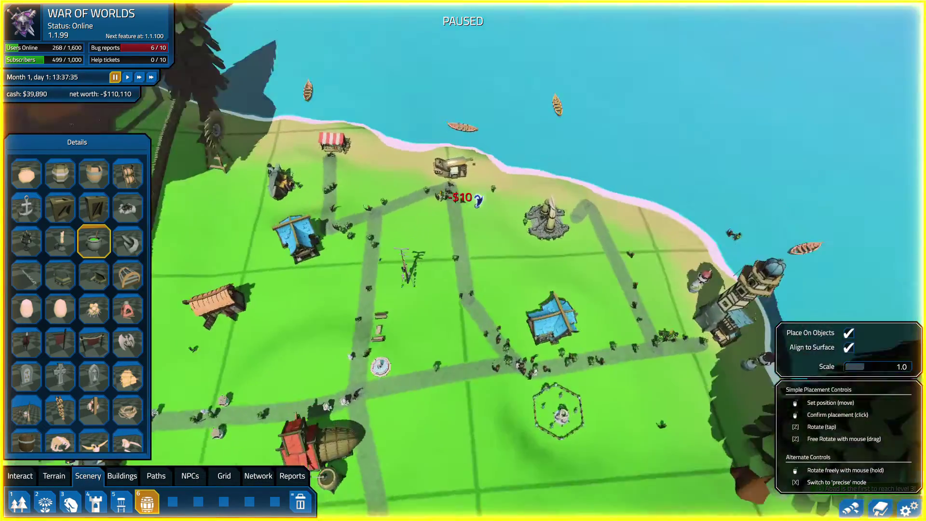
scroll(500, 222, up, 3)
scroll(564, 232, up, 3)
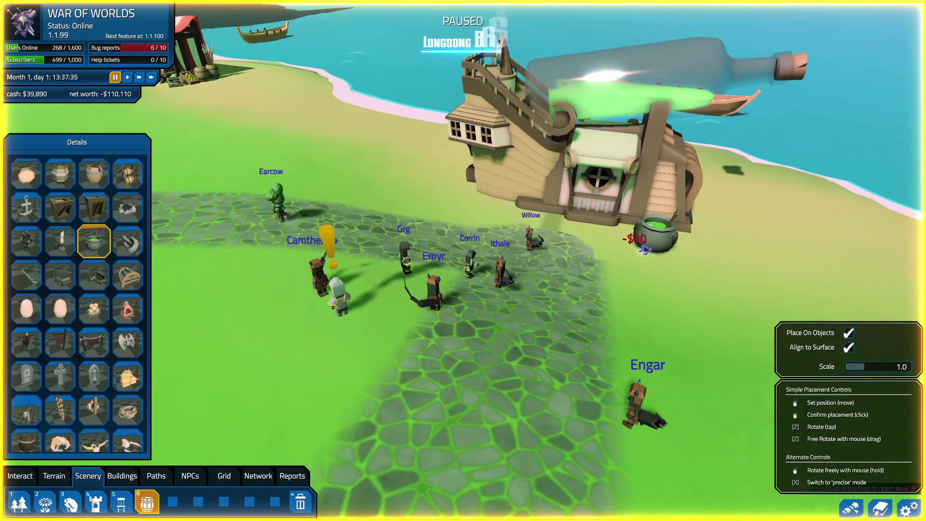
click(647, 253)
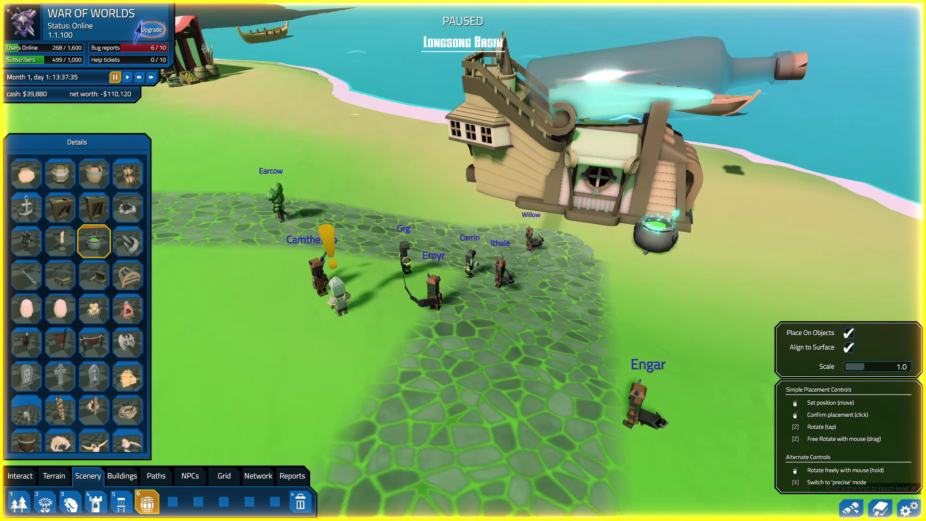
Step: Show the 2.0.0 release upgrades, such as Flight Paths and Gibs, via Upgrade
click(151, 29)
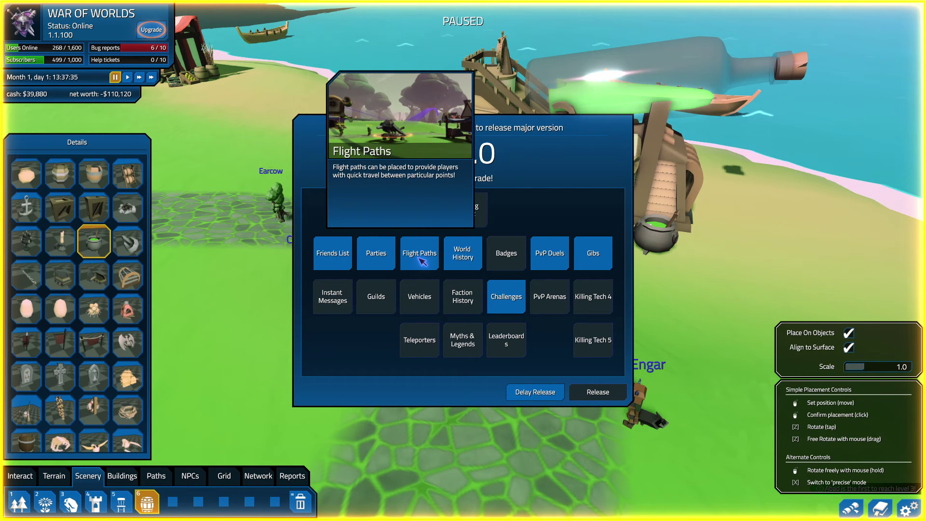
Step: Delay the release, exit scenery mode, and fly over the snowy area and green town
click(515, 389)
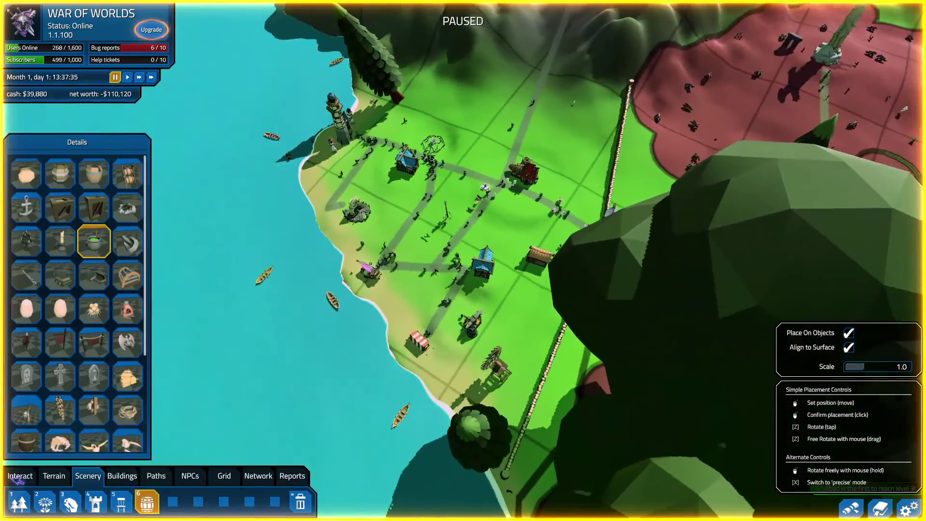
key(Escape)
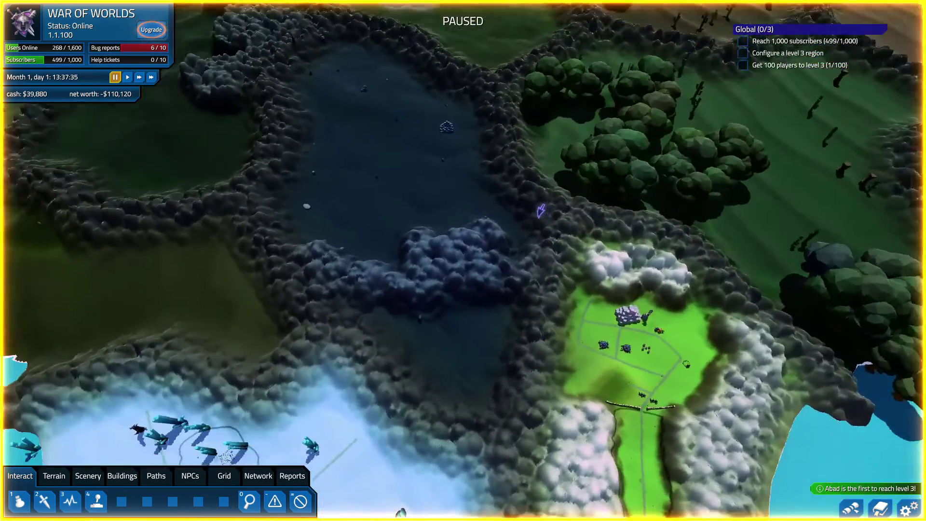
key(w)
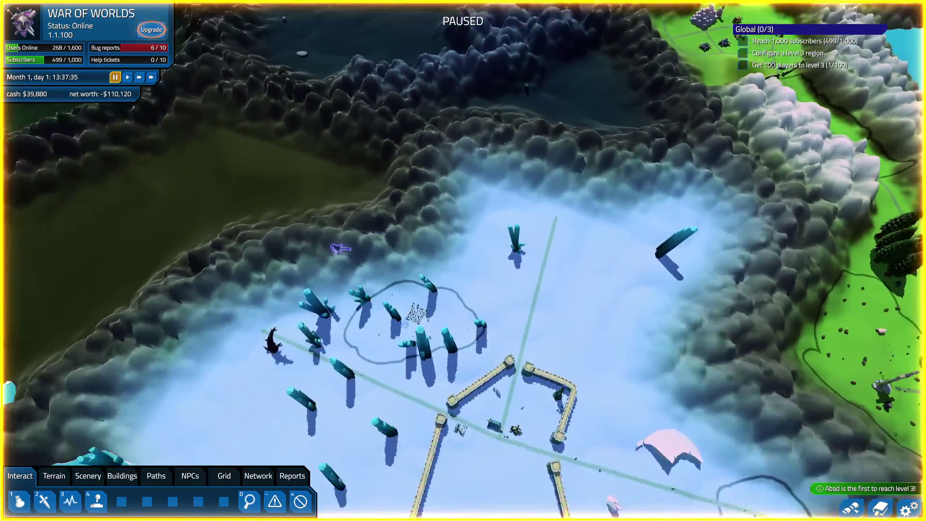
key(w)
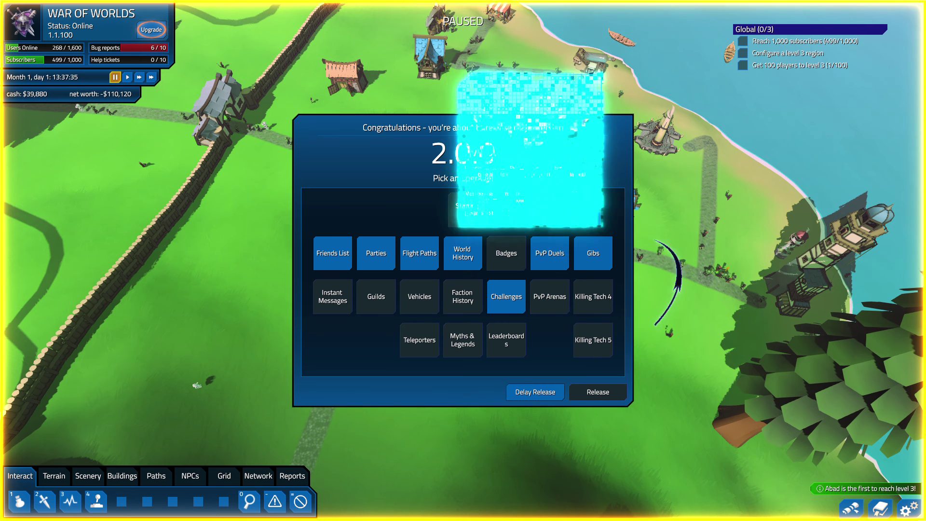
Step: Choose PvP Duels as the upgrade in the War of Worlds 2.0.0 release prompt
click(552, 259)
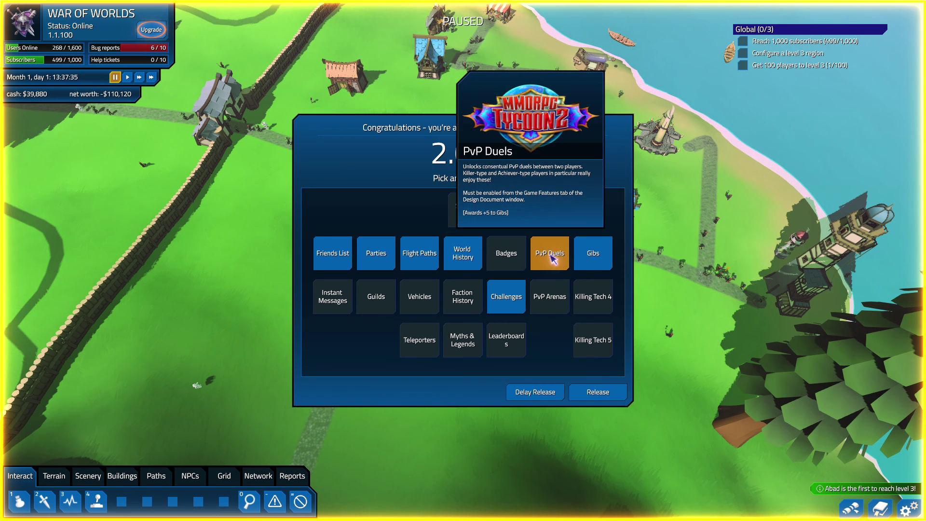